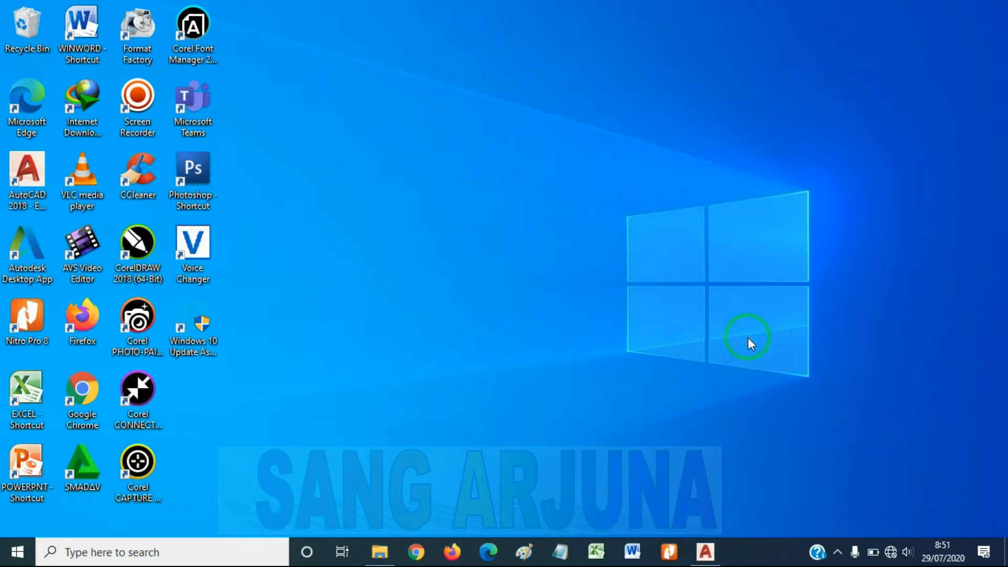
# Switch to AutoCAD and minimize the ribbon so that only its tab names are shown
pyautogui.click(706, 551)
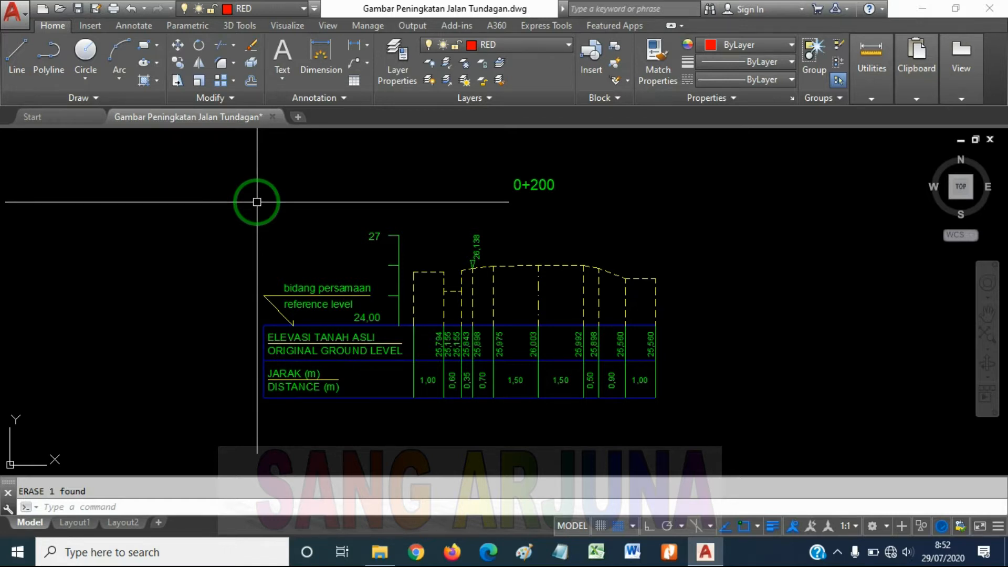
pyautogui.click(252, 80)
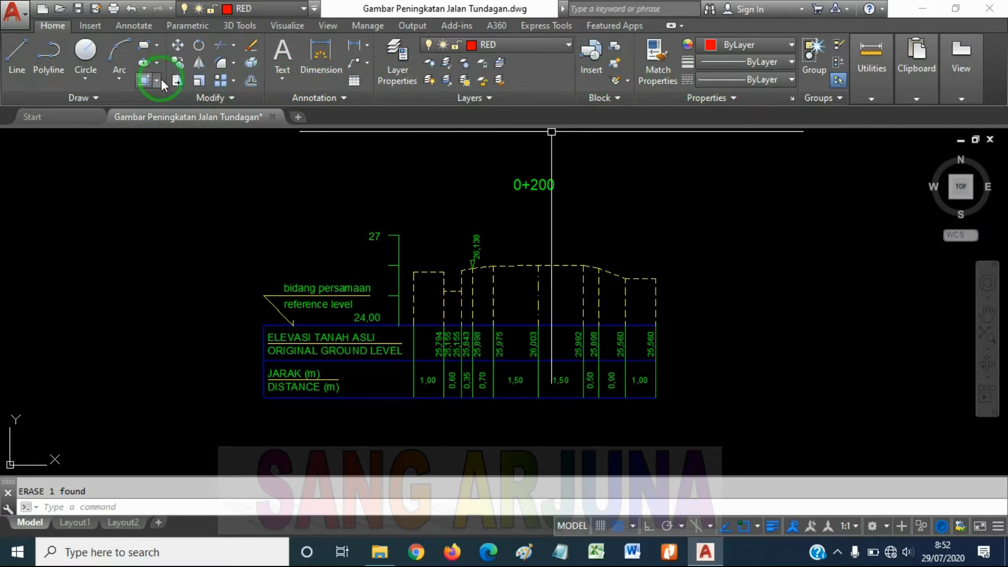
pyautogui.click(902, 76)
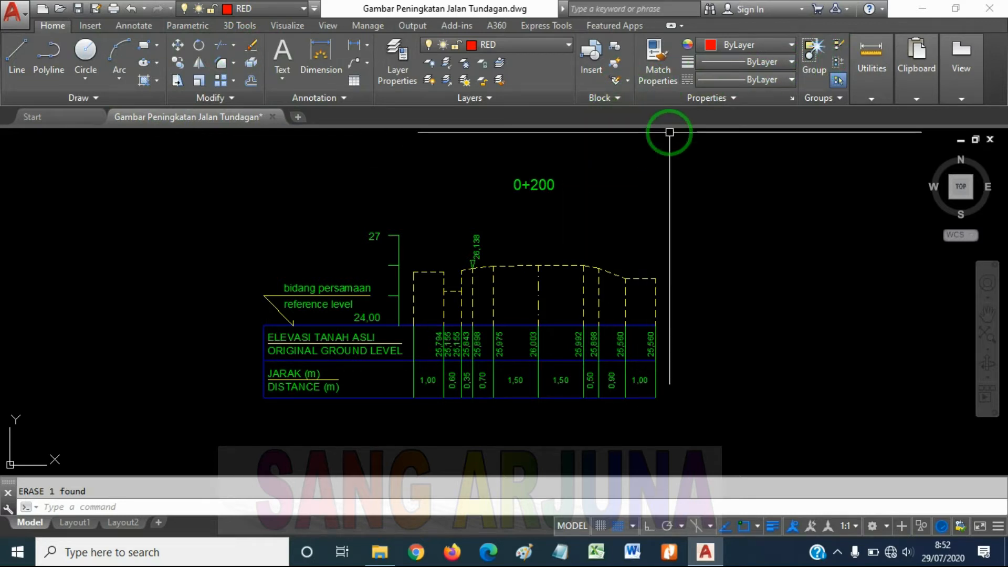
pyautogui.click(671, 26)
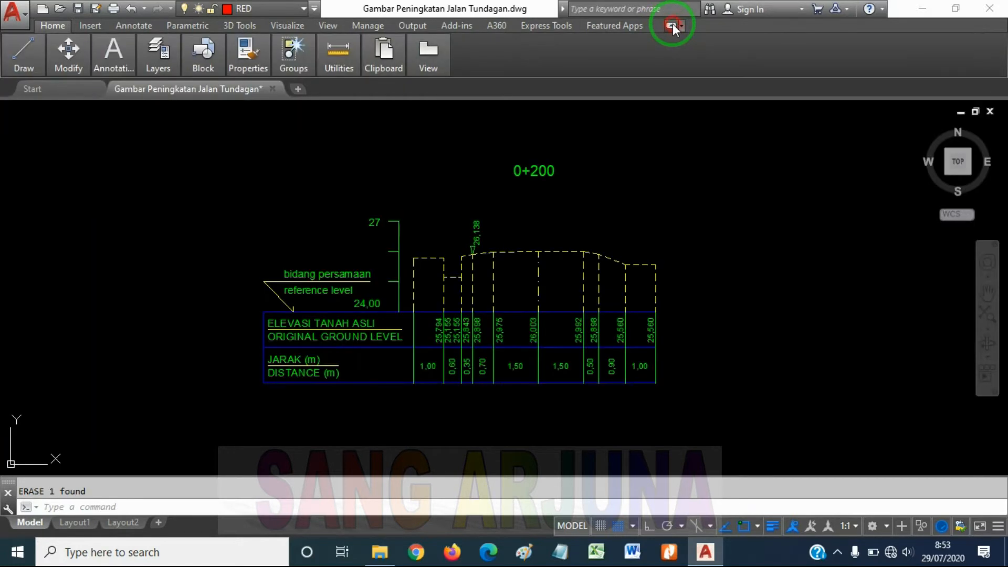
pyautogui.click(672, 26)
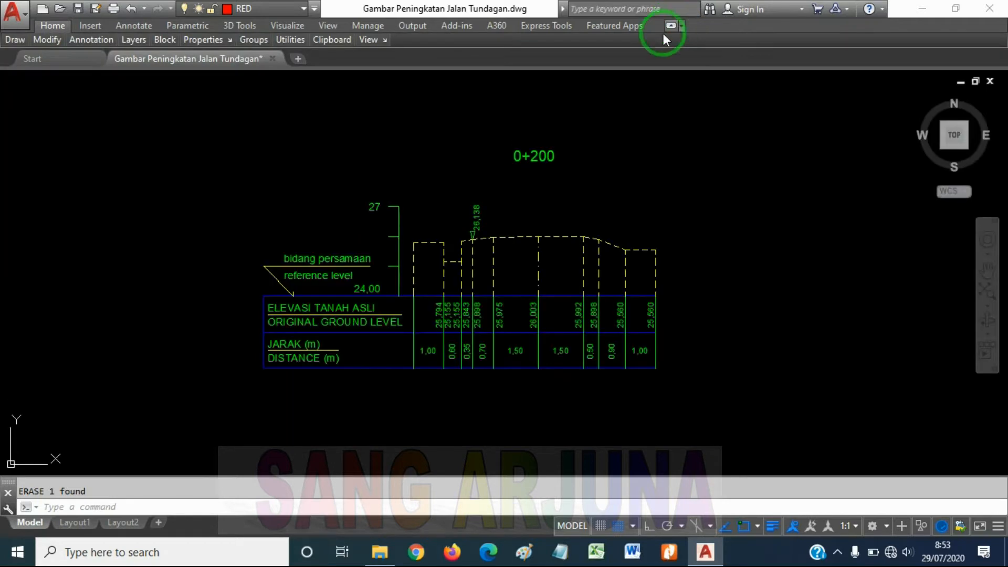
pyautogui.click(671, 26)
pyautogui.scroll(-12, 640, 173)
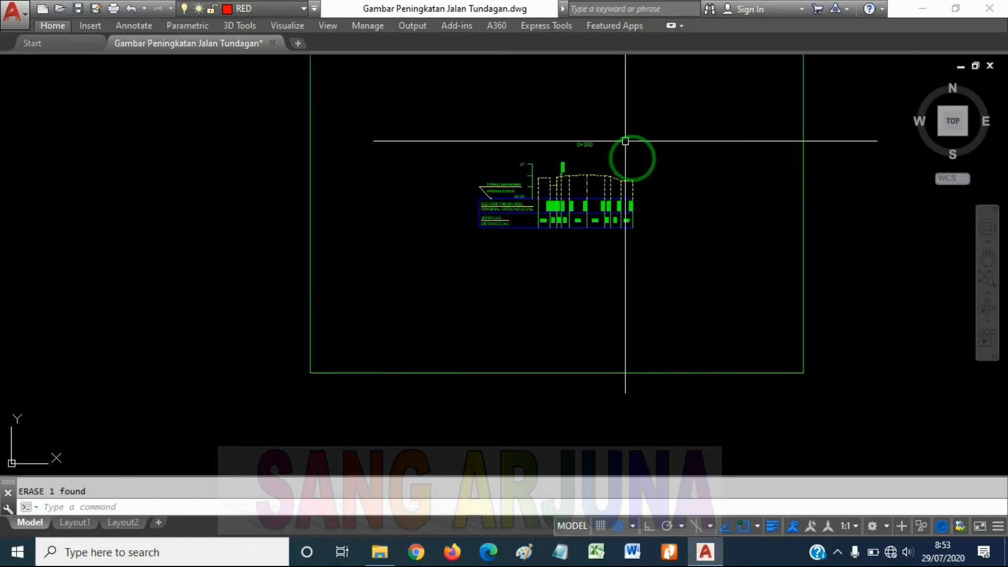
pyautogui.moveTo(509, 252); pyautogui.dragTo(668, 170, button='middle')
pyautogui.moveTo(517, 294); pyautogui.dragTo(527, 214, button='middle')
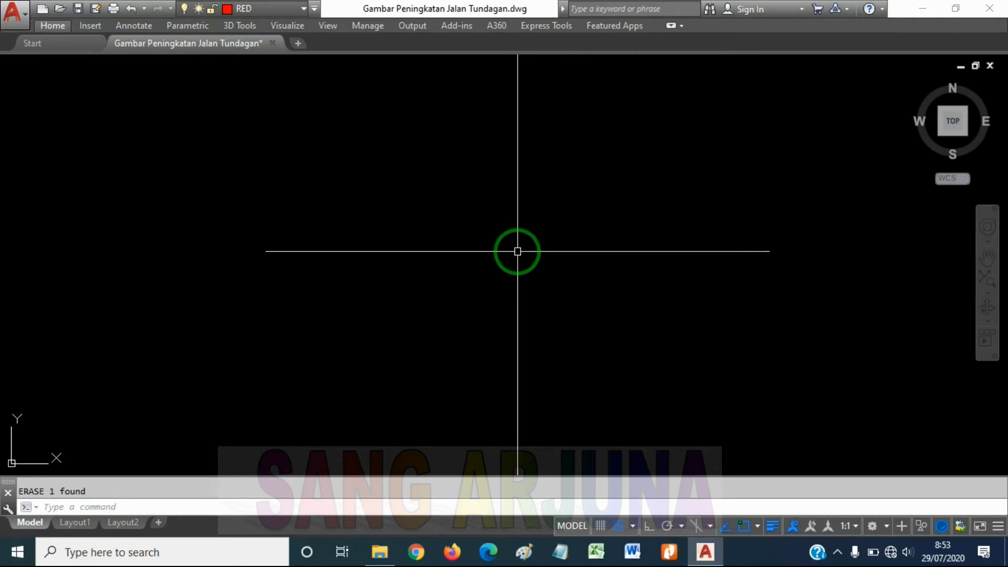
pyautogui.write('l')
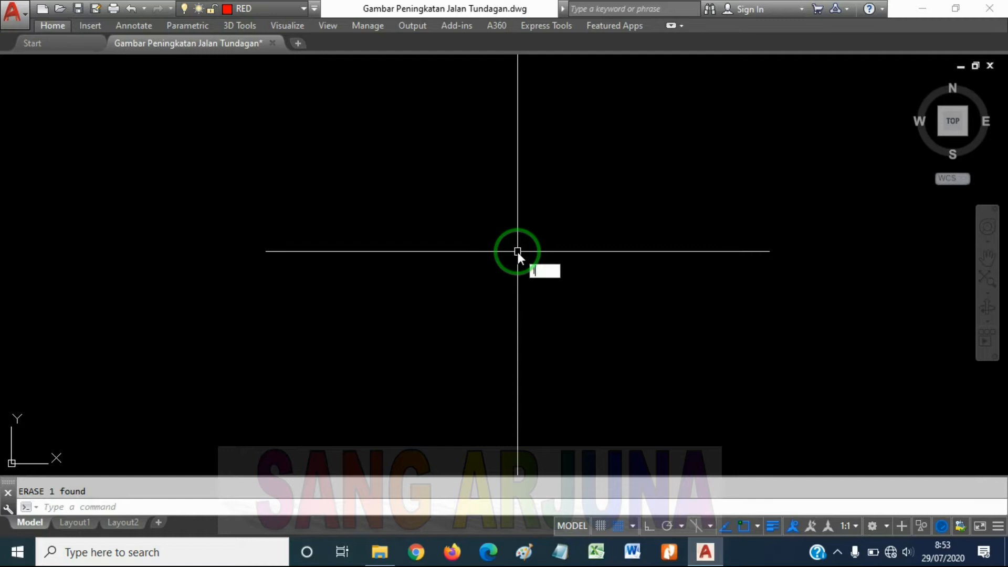
pyautogui.press('Return')
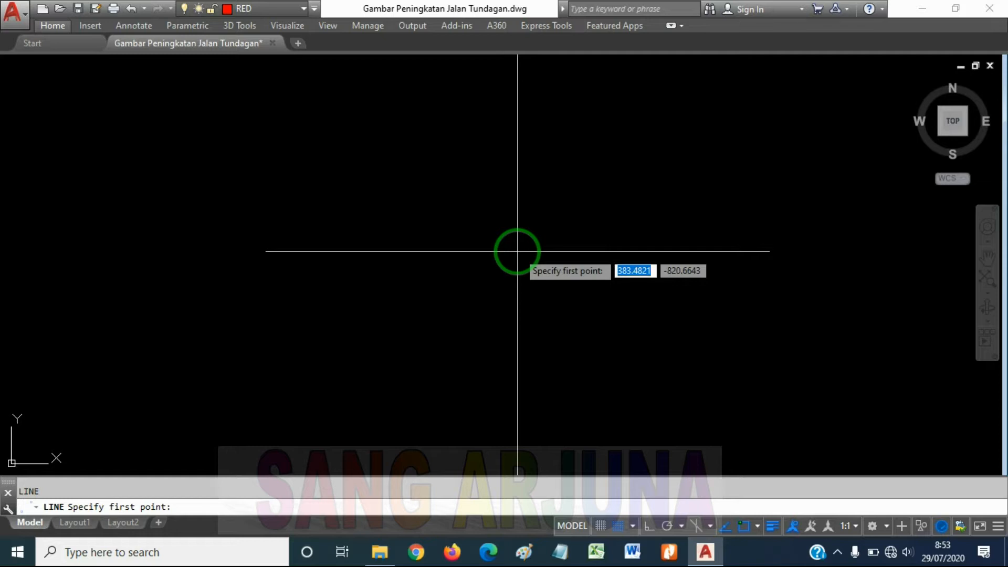
pyautogui.press('Escape')
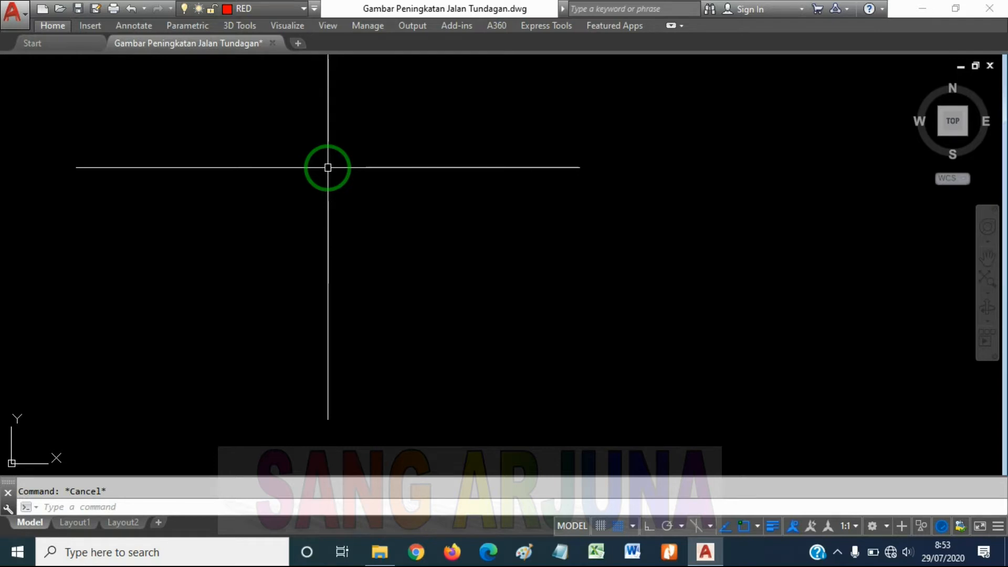
# Draw a zigzag of four connected lines in the empty drawing area, the first nearly horizontal and about 63 units long
pyautogui.write('l')
pyautogui.press('Return')
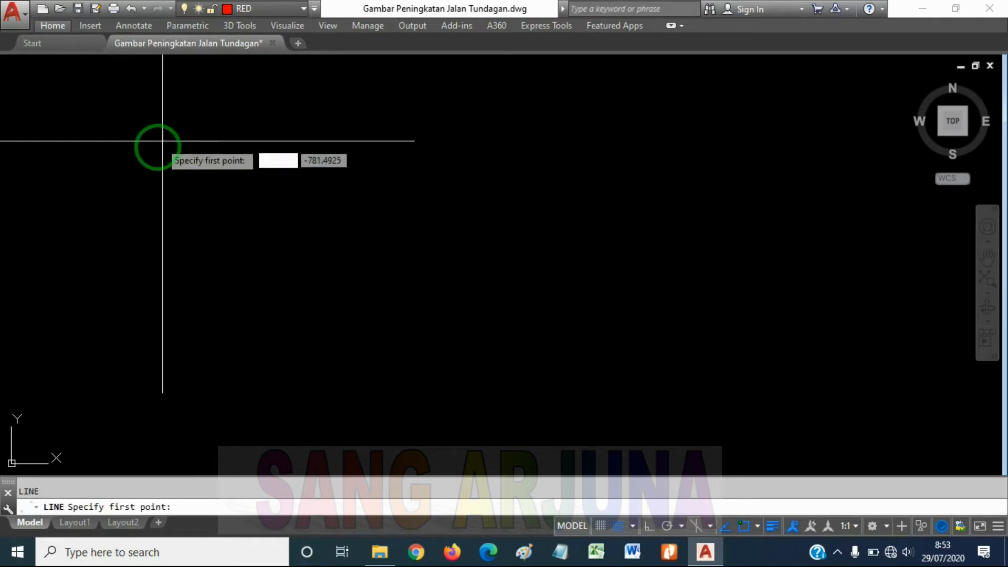
pyautogui.click(183, 168)
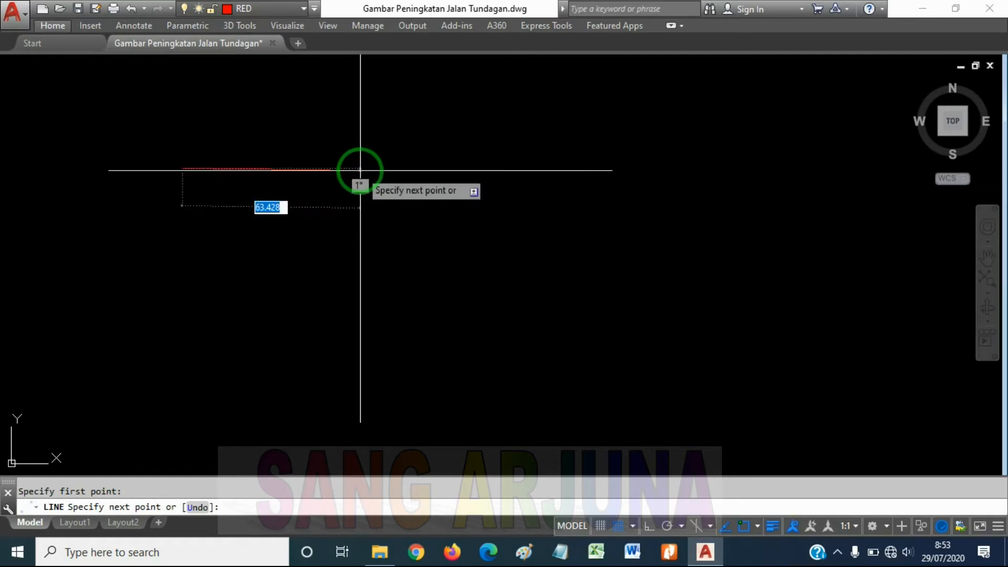
pyautogui.click(360, 170)
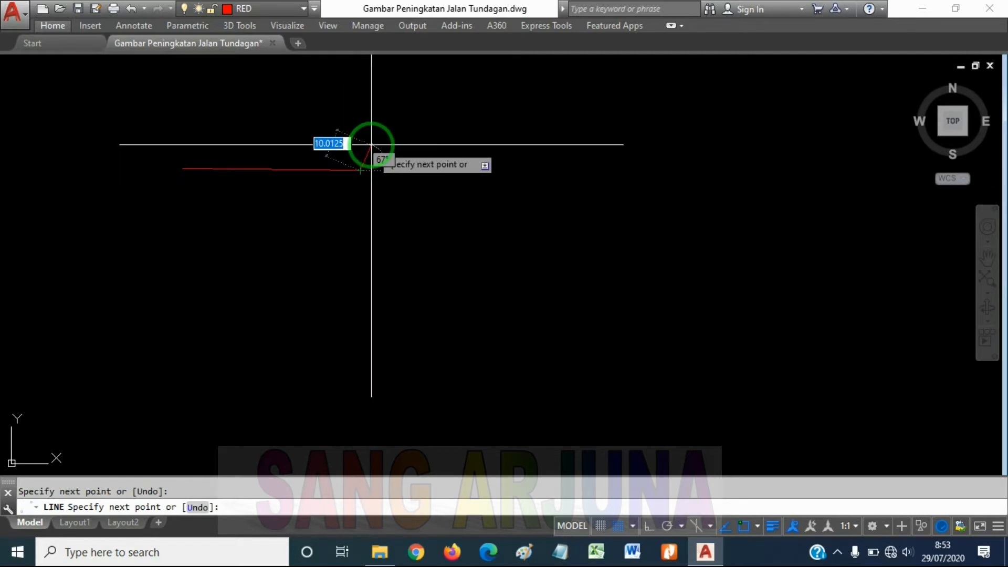
pyautogui.click(403, 93)
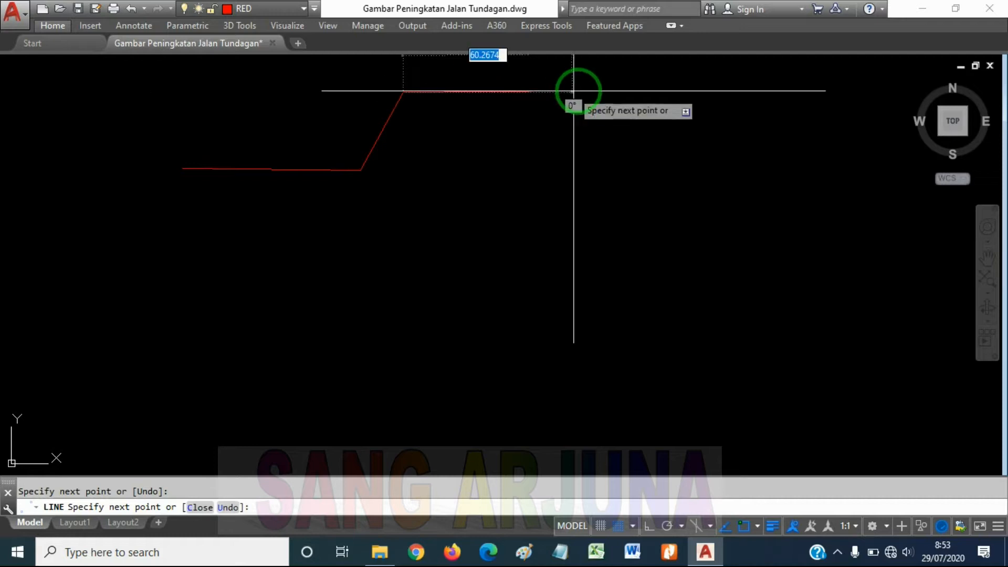
pyautogui.click(555, 184)
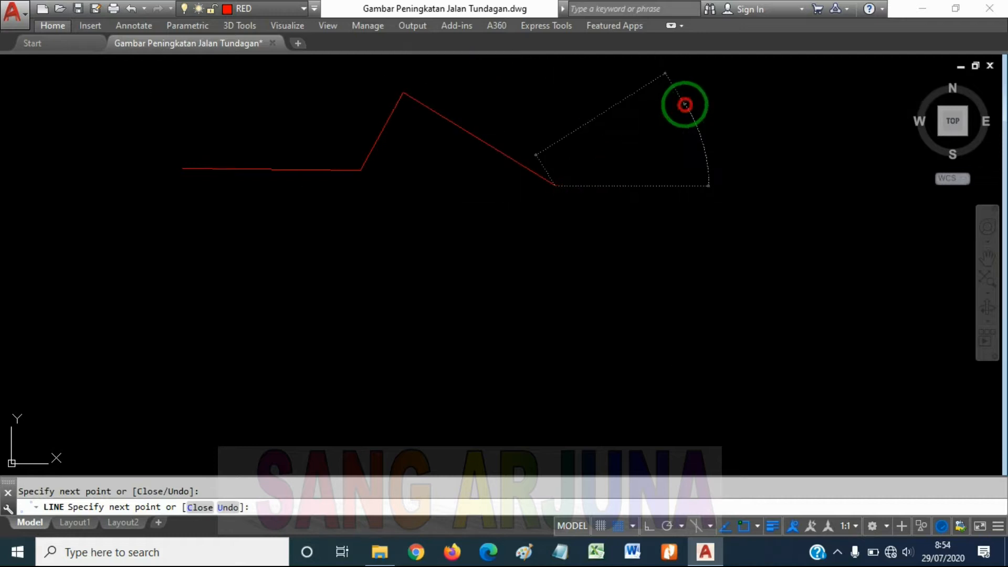
pyautogui.click(684, 105)
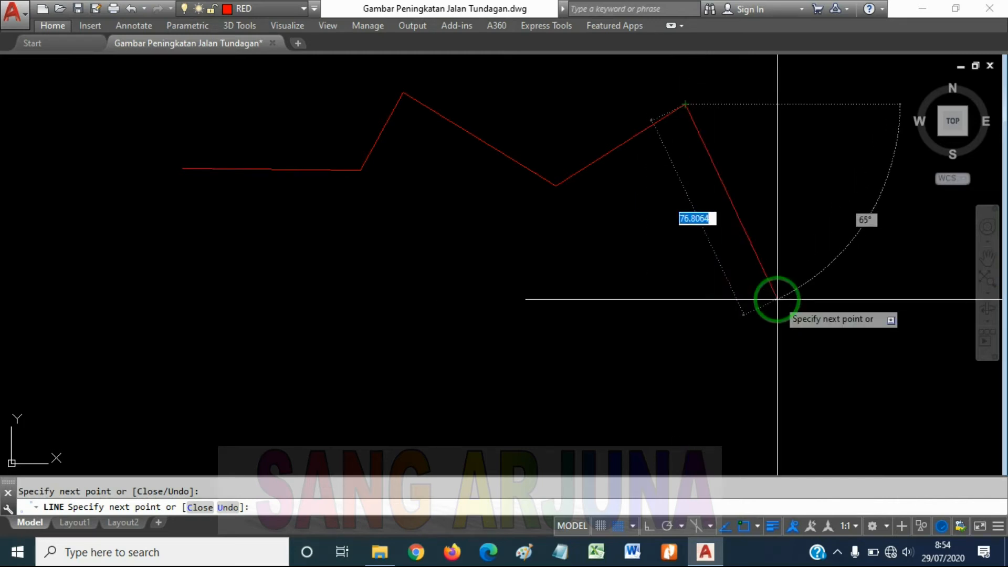
# Turn ortho mode on and off again for the pending segment, and end the zigzag after its fourth line
pyautogui.press('F8')
pyautogui.moveTo(722, 275); pyautogui.dragTo(651, 387, button='middle')
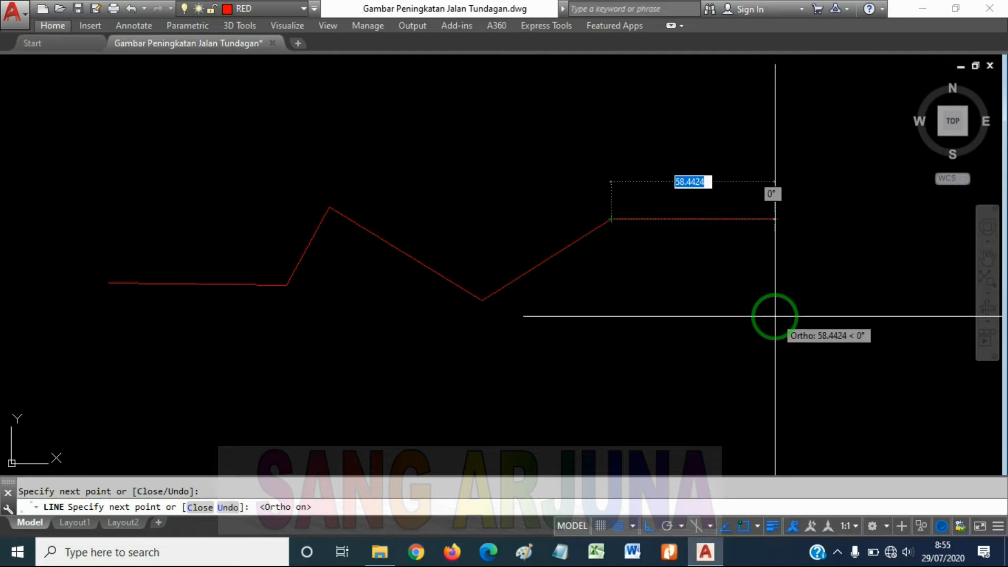
pyautogui.press('F8')
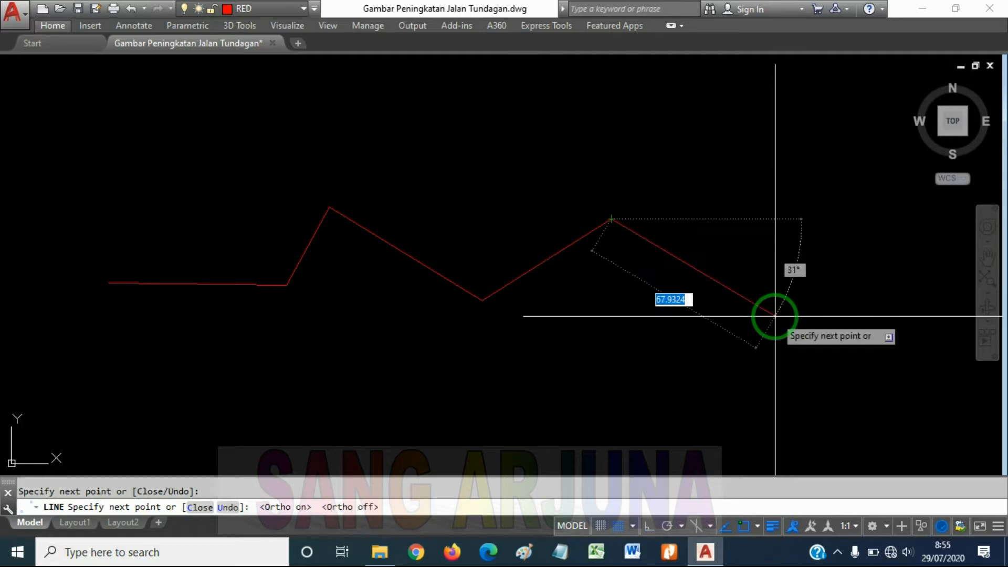
pyautogui.write('40')
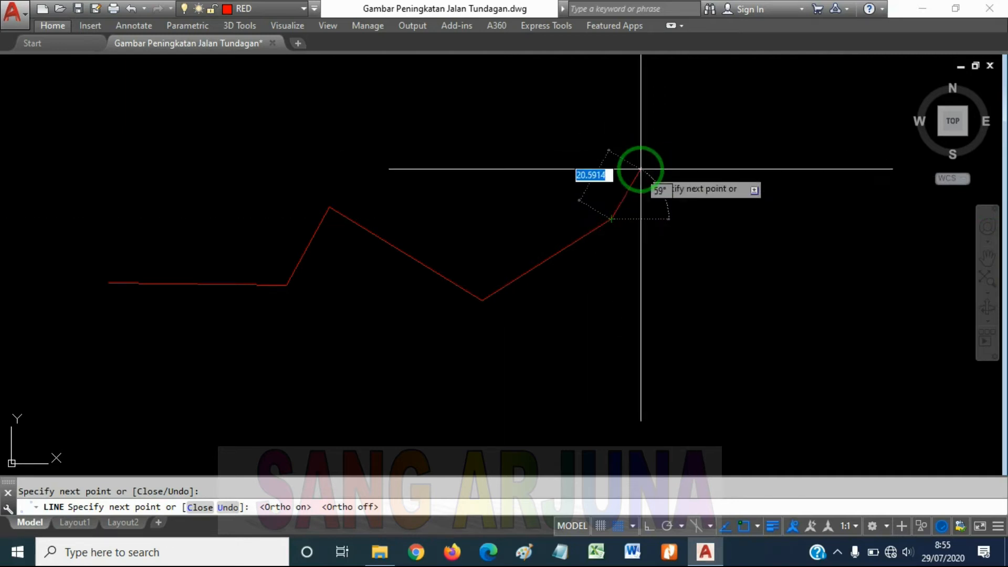
pyautogui.press('Escape')
# Erase all four lines of the zigzag
pyautogui.scroll(-5, 613, 307)
pyautogui.scroll(3, 606, 252)
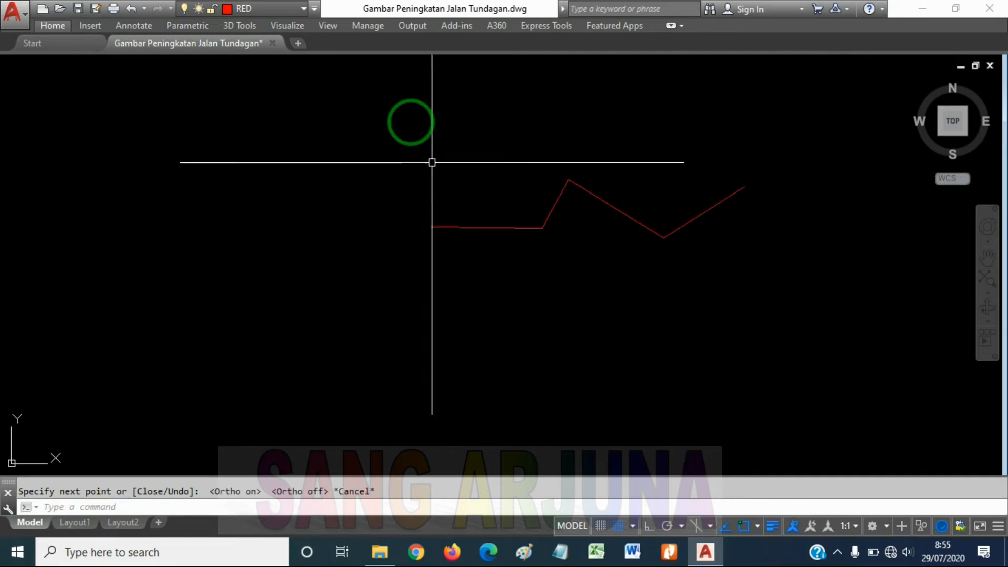
pyautogui.click(399, 104)
pyautogui.click(898, 338)
pyautogui.write('e')
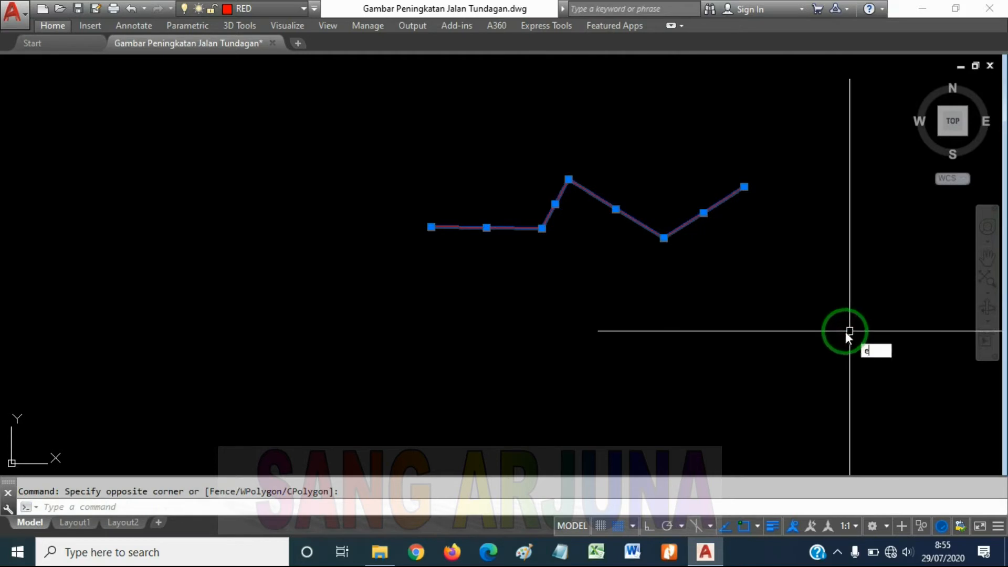
pyautogui.press('Return')
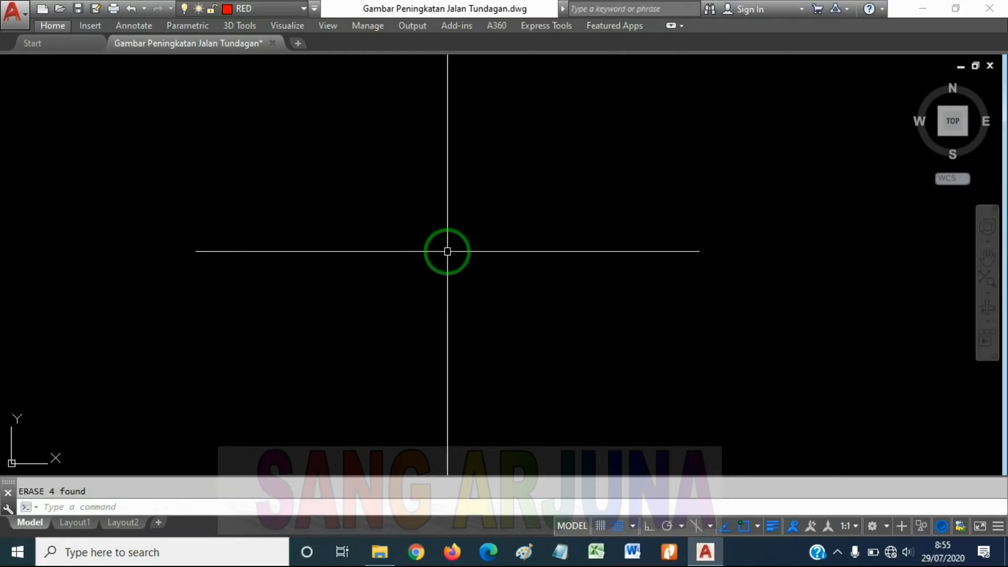
# Draw a new chain of three connected sloping lines about 111, 89 and 100 units long, without ortho mode
pyautogui.write('l')
pyautogui.press('Return')
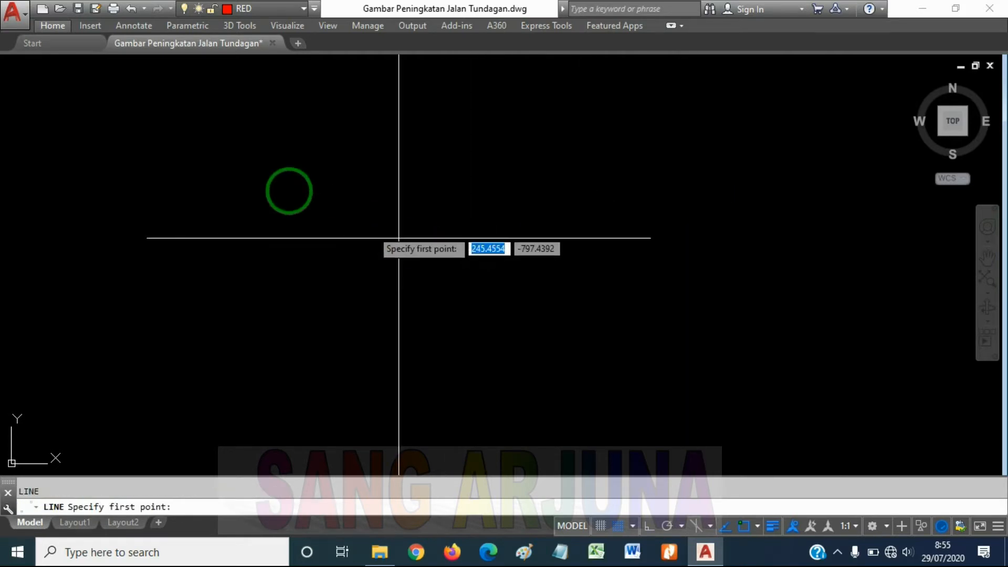
pyautogui.click(218, 208)
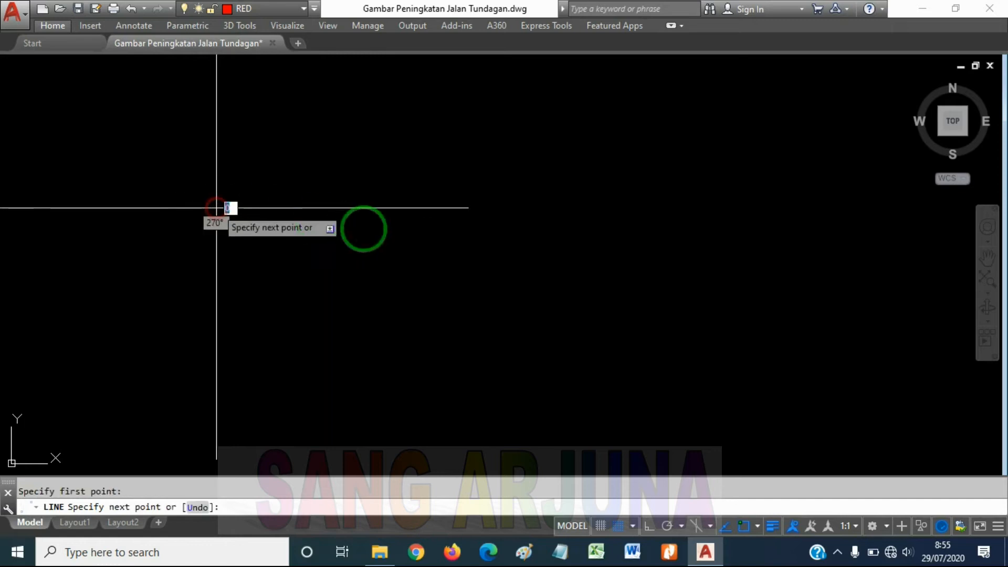
pyautogui.click(407, 241)
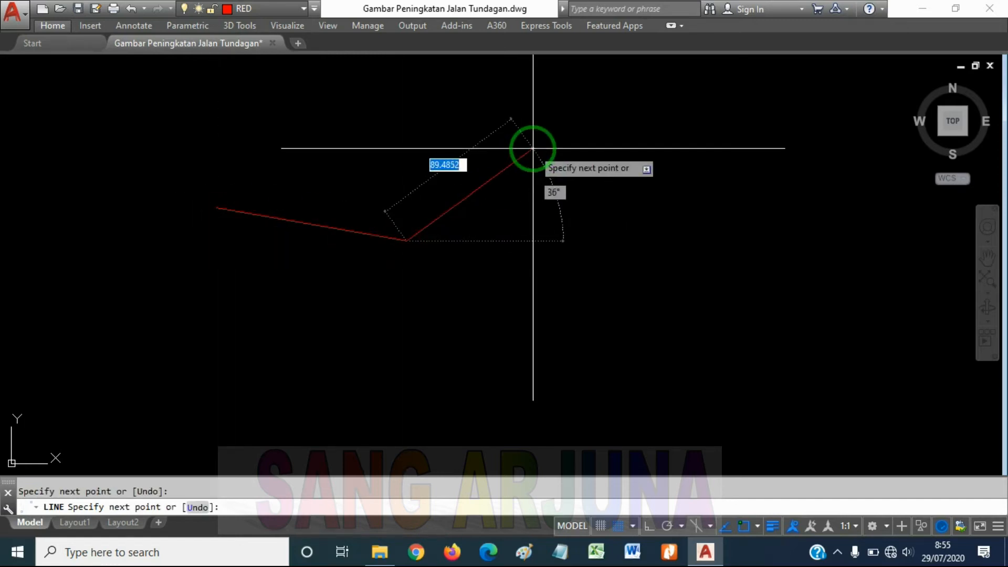
pyautogui.click(533, 149)
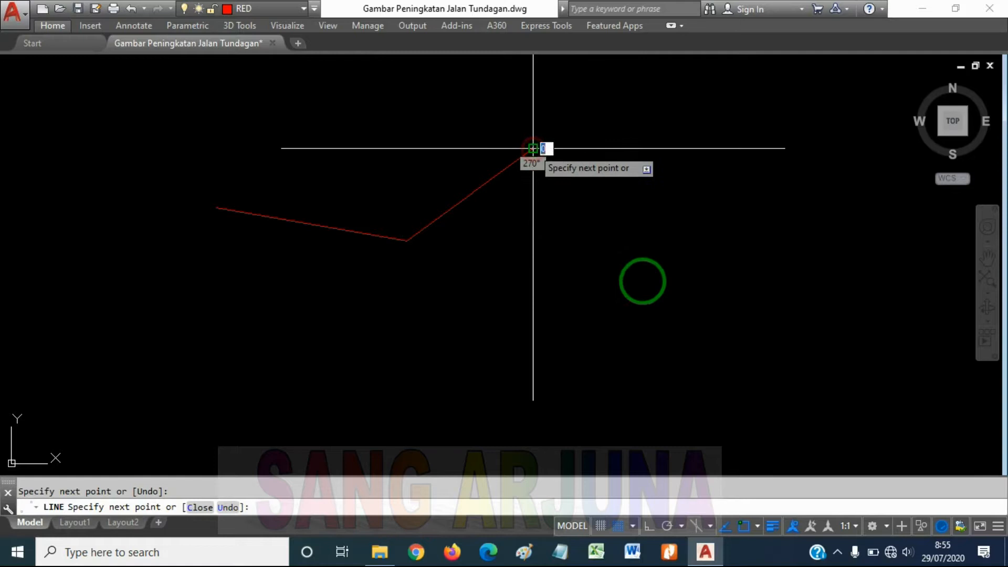
pyautogui.click(645, 282)
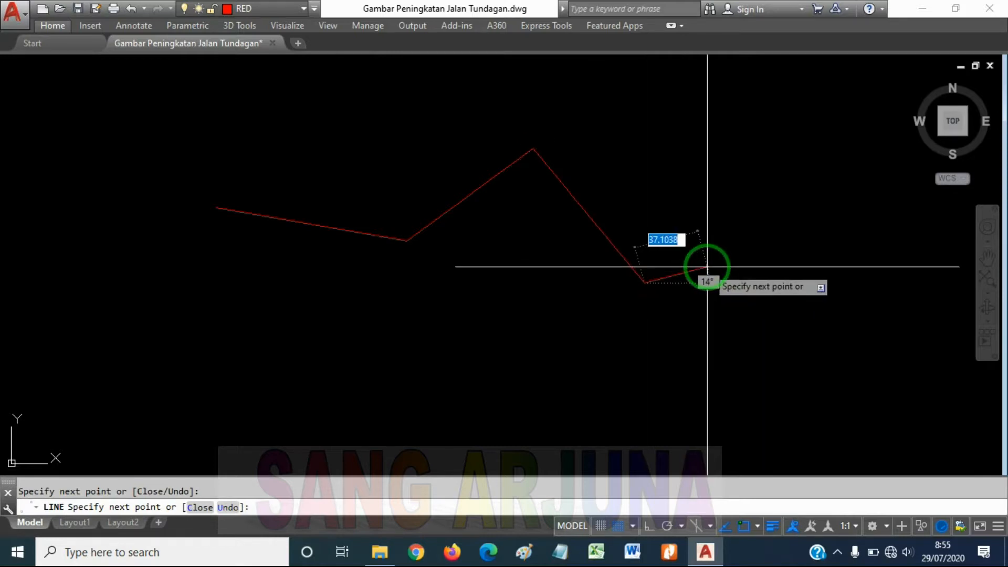
pyautogui.moveTo(697, 241)
pyautogui.mouseDown(button='middle')
pyautogui.moveTo(511, 227)
pyautogui.moveTo(556, 239)
pyautogui.mouseUp(button='middle')
pyautogui.scroll(-2, 557, 239)
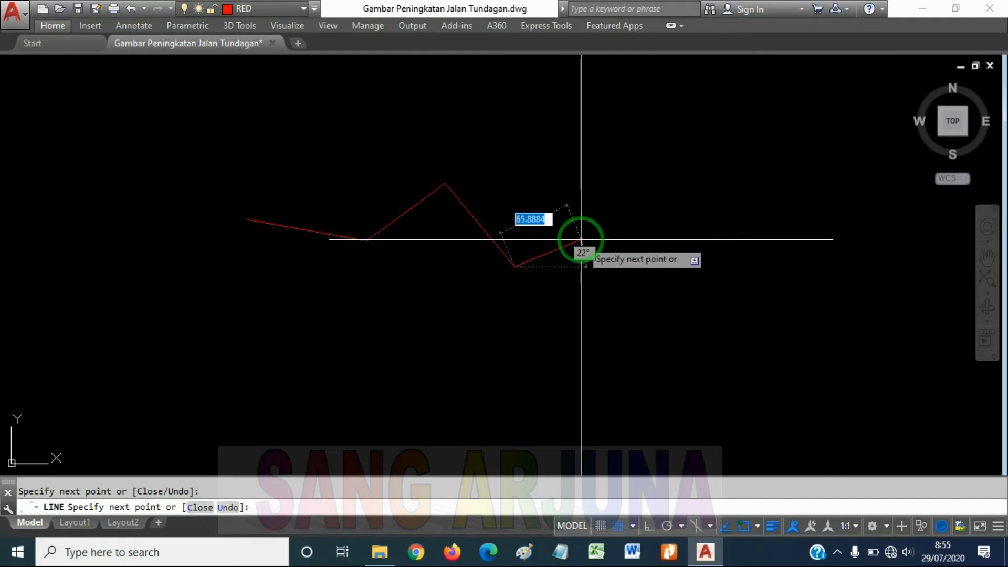
pyautogui.press('Return')
pyautogui.moveTo(494, 237)
pyautogui.mouseDown(button='middle')
pyautogui.moveTo(559, 245)
pyautogui.moveTo(505, 243)
pyautogui.moveTo(497, 273)
pyautogui.mouseUp(button='middle')
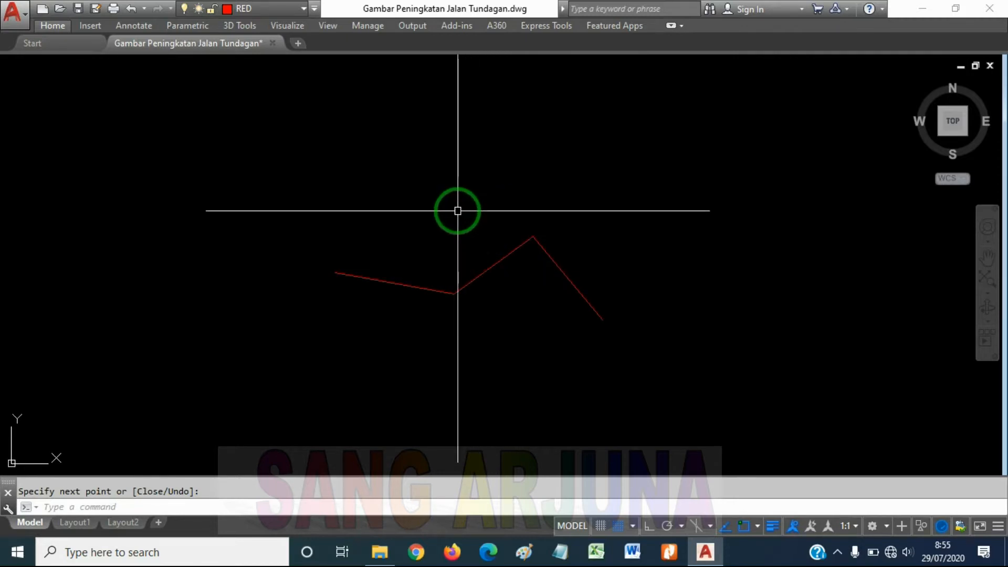
# Start a new line above the sloping chain and, with ortho mode on, draw its first segment 10 units horizontally to the right
pyautogui.press('Return')
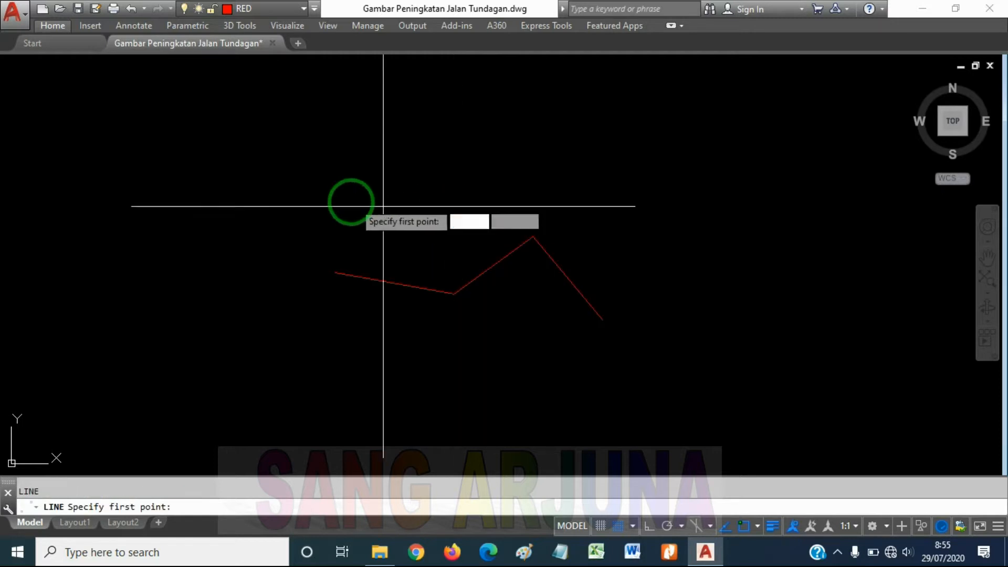
pyautogui.click(335, 167)
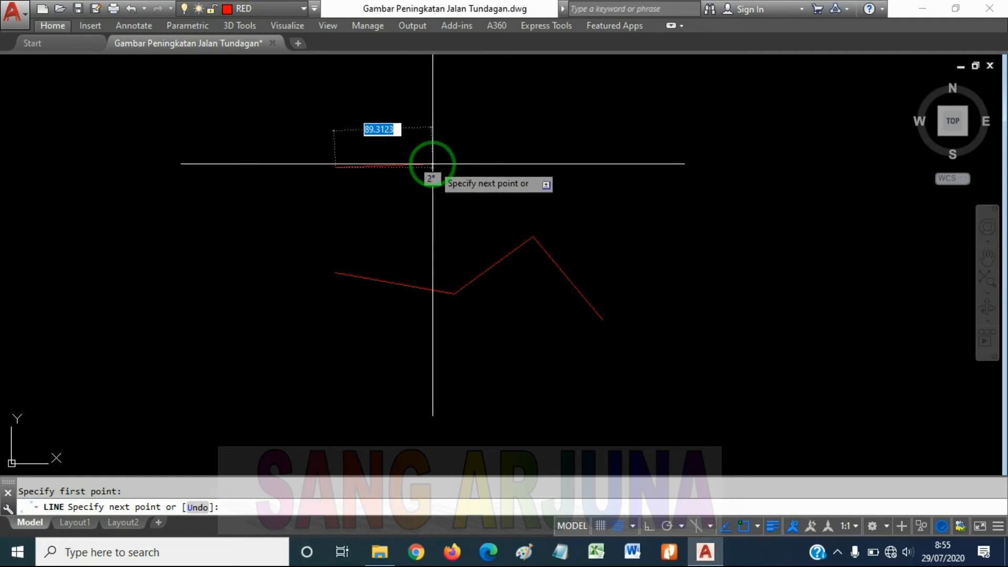
pyautogui.press('F8')
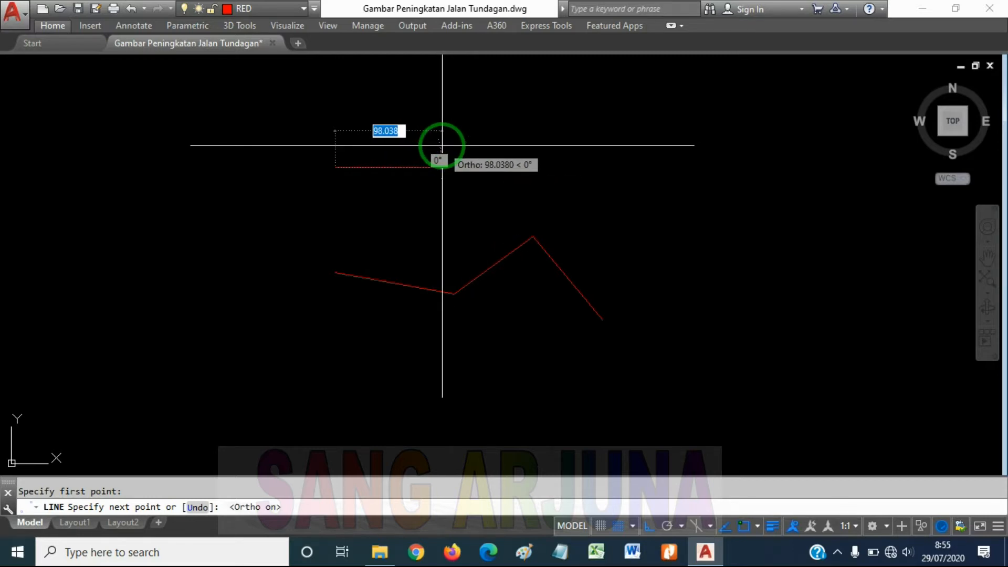
pyautogui.write('10')
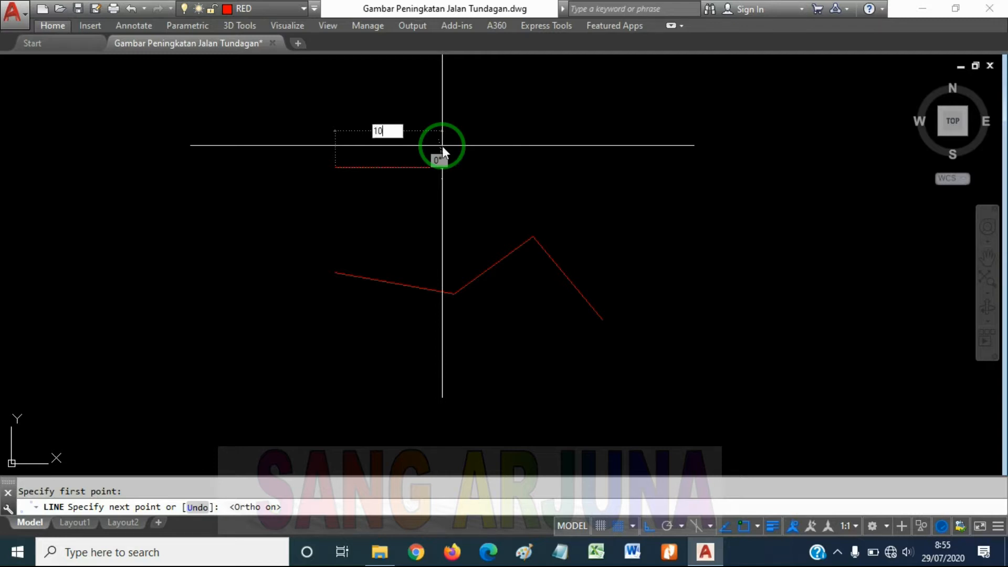
pyautogui.press('Return')
# Add a 20-unit vertical segment downward from the horizontal line's right end and finish the chain
pyautogui.scroll(3, 378, 213)
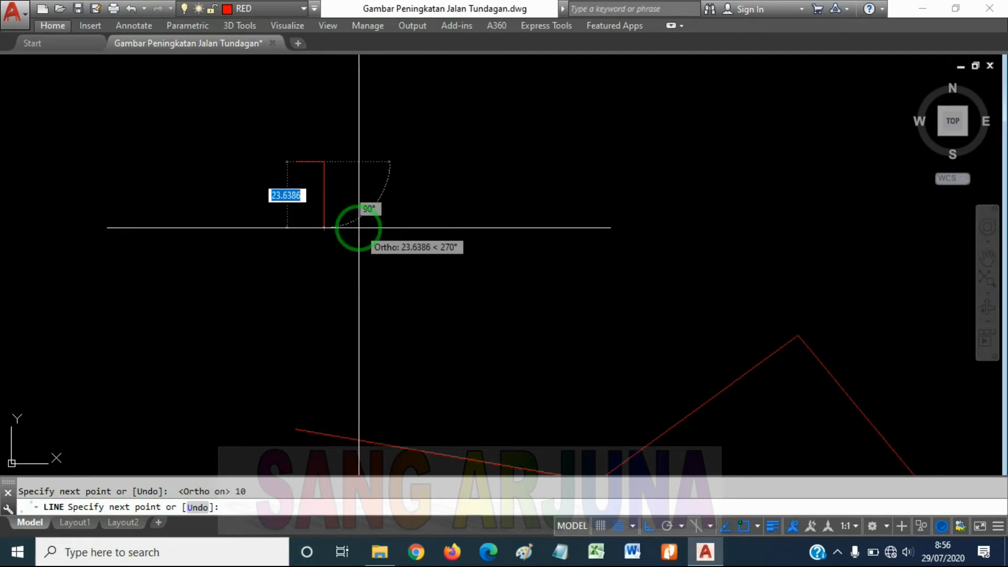
pyautogui.write('0')
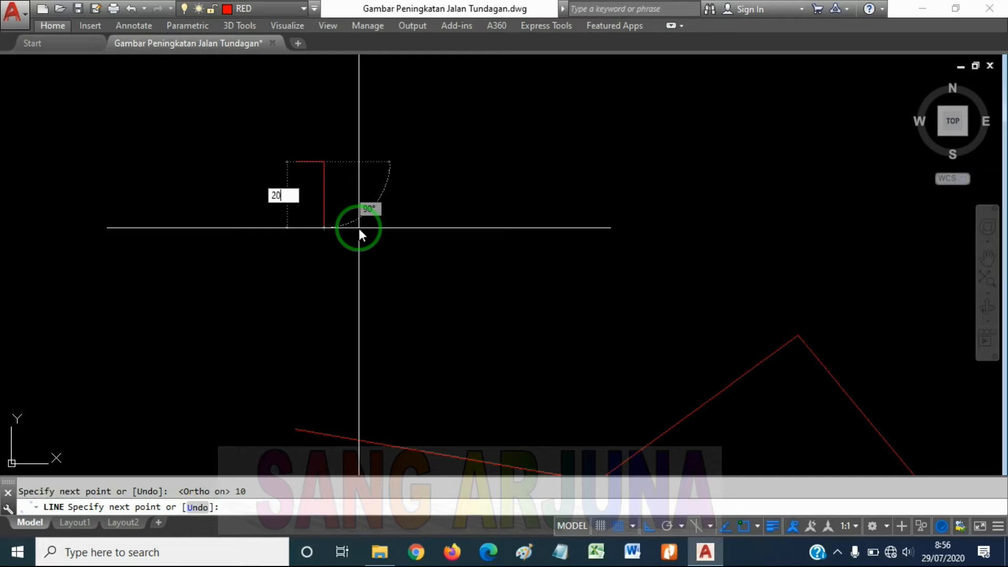
pyautogui.press('Return')
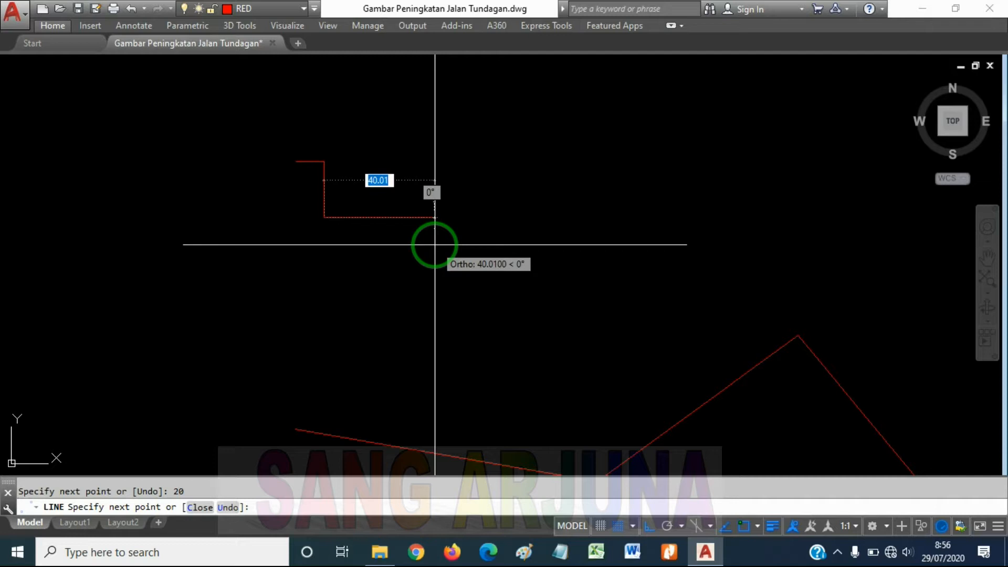
pyautogui.press('Return')
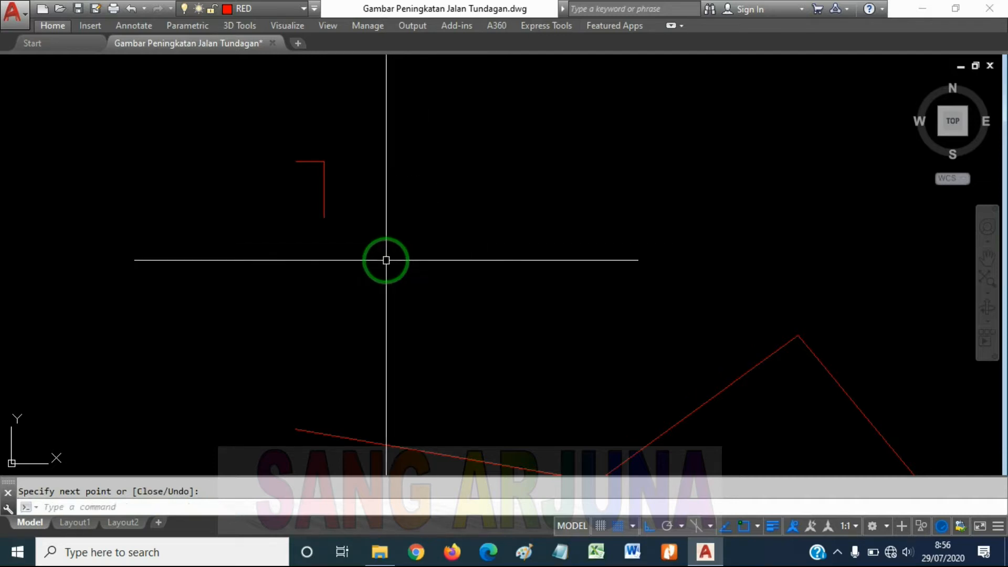
# Inspect the two orthogonal lines, selecting the horizontal one and the vertical one in turn
pyautogui.scroll(-5, 388, 226)
pyautogui.scroll(10, 378, 157)
pyautogui.scroll(-2, 426, 188)
pyautogui.moveTo(418, 190); pyautogui.dragTo(436, 229, button='middle')
pyautogui.scroll(-2, 412, 195)
pyautogui.scroll(3, 420, 200)
pyautogui.moveTo(432, 221); pyautogui.dragTo(477, 200, button='middle')
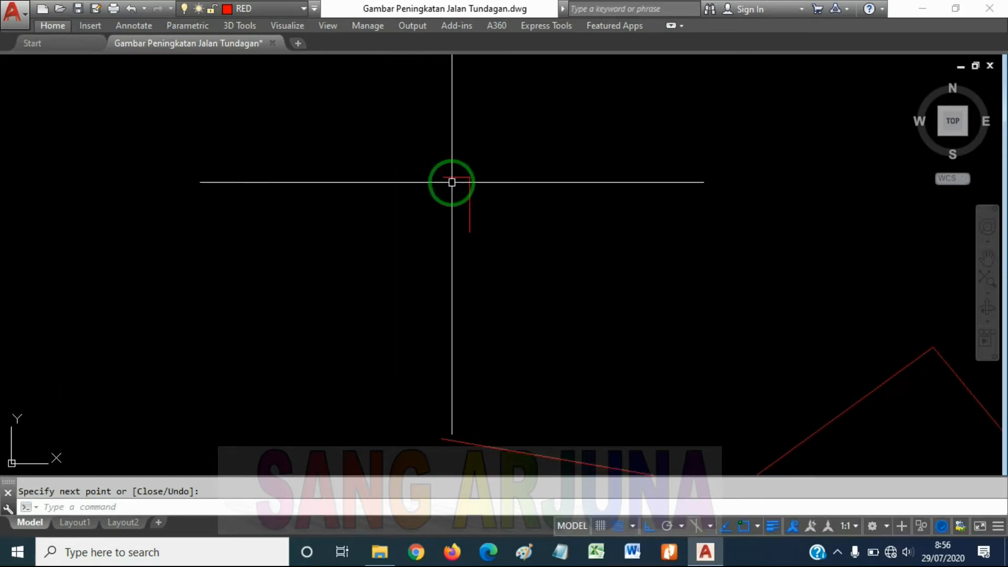
pyautogui.click(452, 177)
pyautogui.press('Escape')
pyautogui.click(469, 199)
pyautogui.moveTo(602, 198); pyautogui.dragTo(459, 197, button='middle')
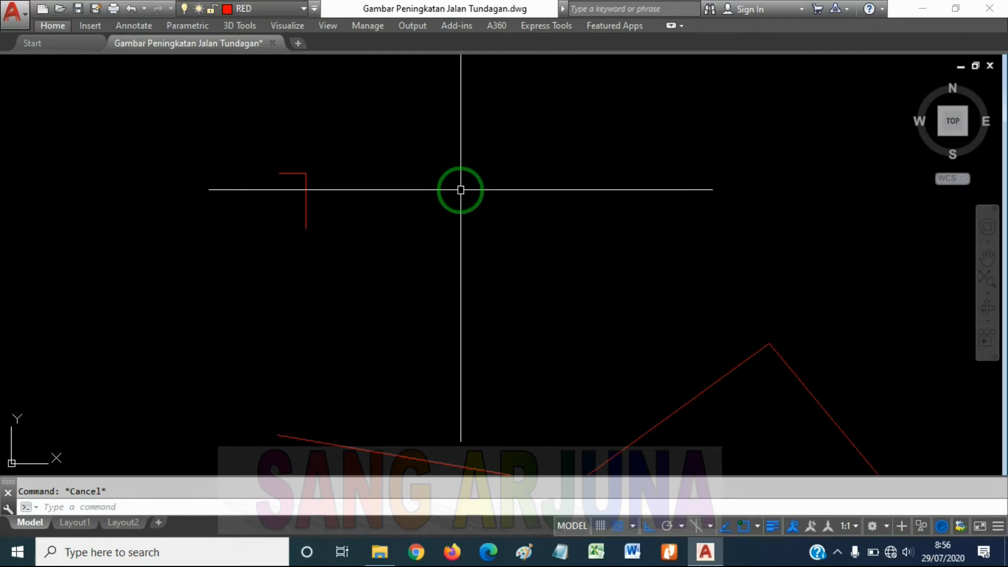
# Add a linear dimension between the endpoints of the short horizontal line, placed above it
pyautogui.write('DIMLI')
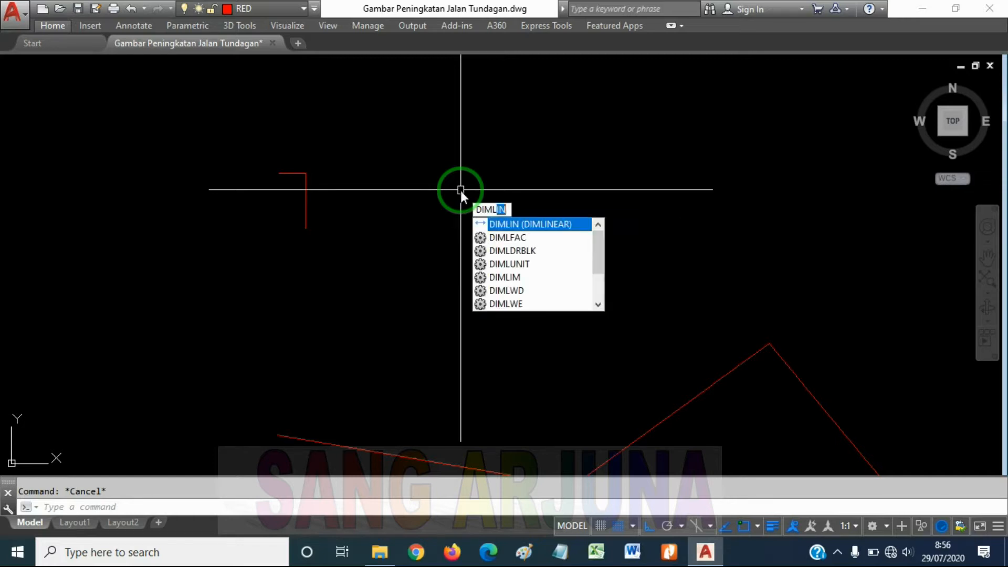
pyautogui.write('N')
pyautogui.press('Return')
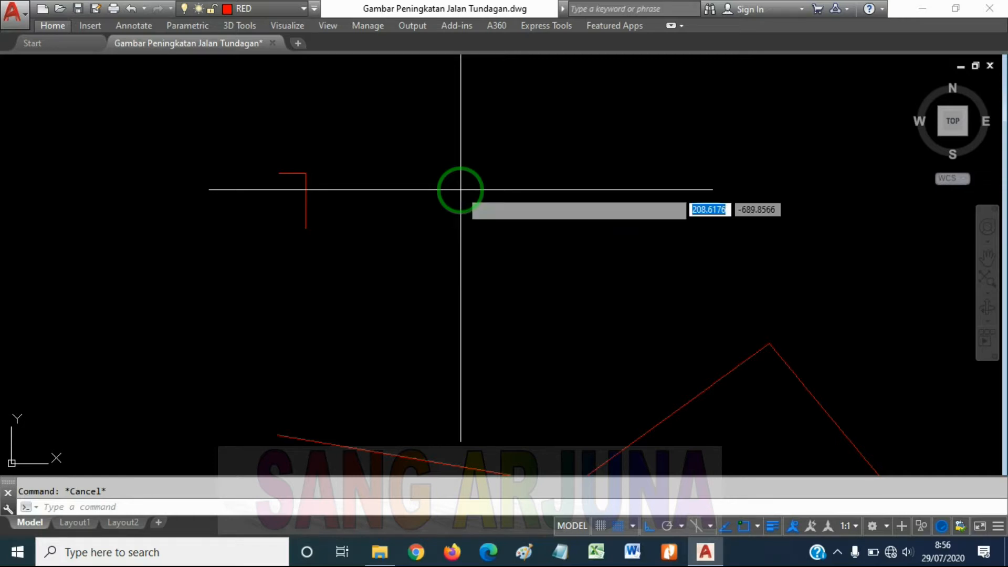
pyautogui.click(279, 173)
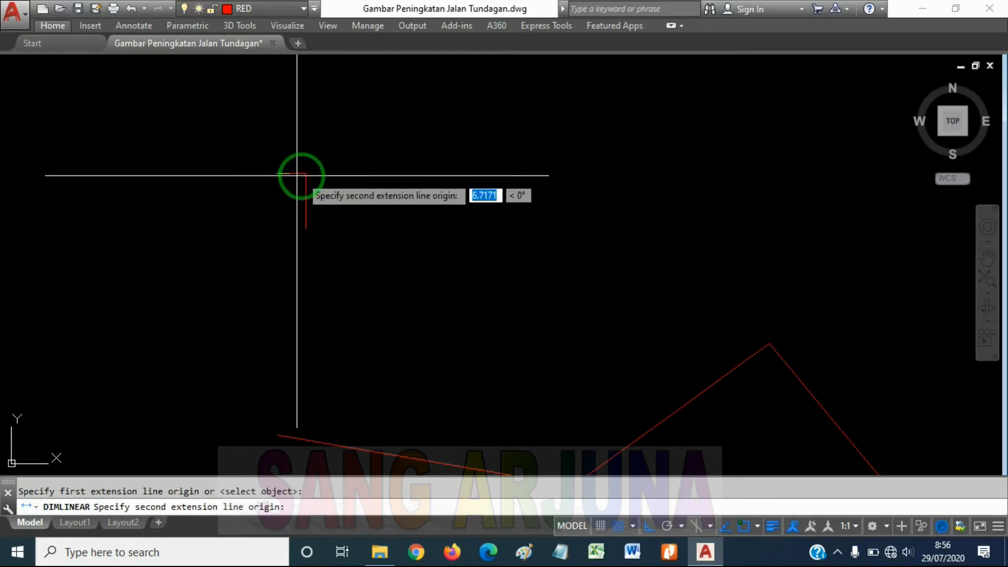
pyautogui.click(306, 173)
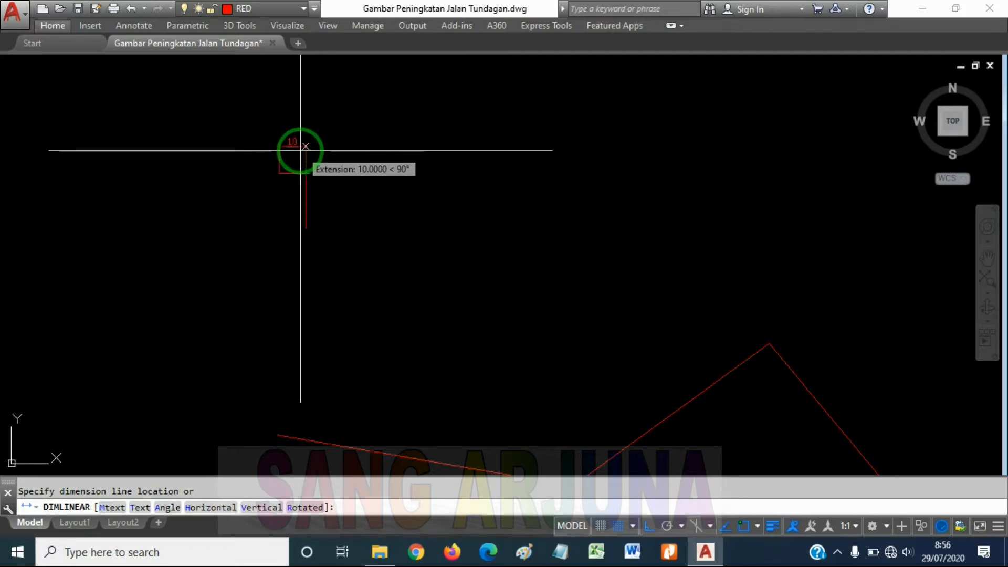
pyautogui.click(306, 147)
# Add a linear dimension along the full vertical line, placed to its right
pyautogui.scroll(5, 312, 173)
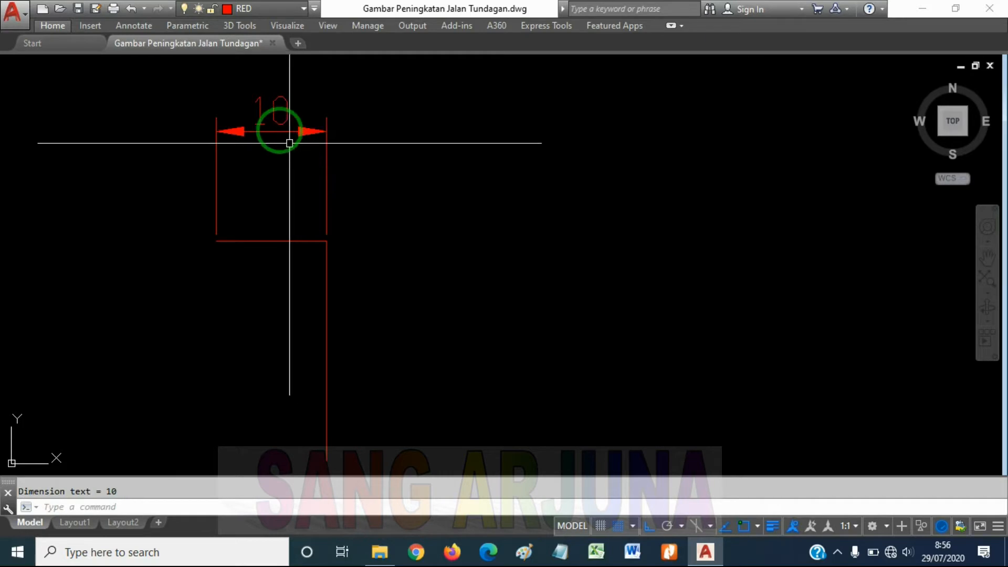
pyautogui.scroll(-4, 315, 194)
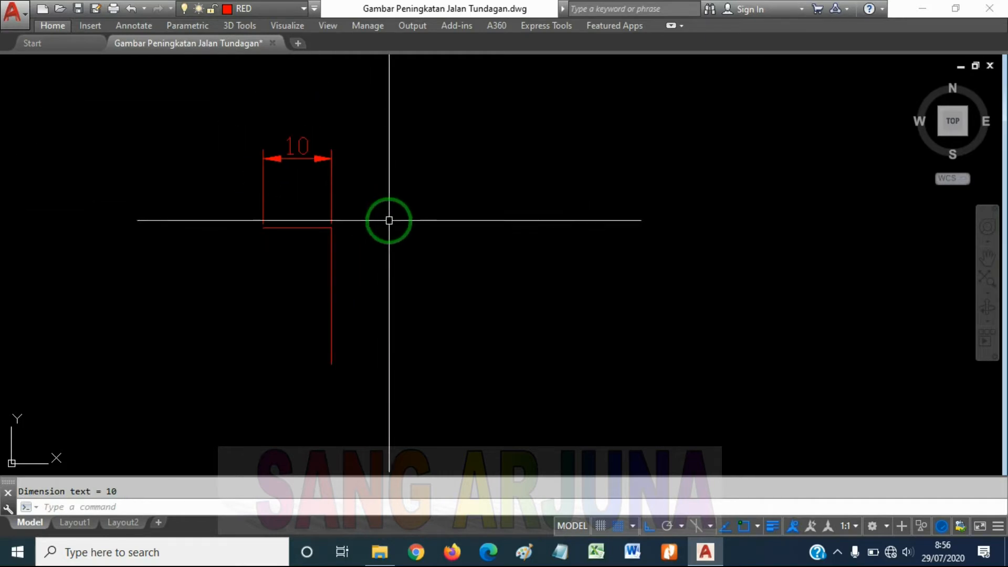
pyautogui.moveTo(389, 219); pyautogui.dragTo(394, 207, button='middle')
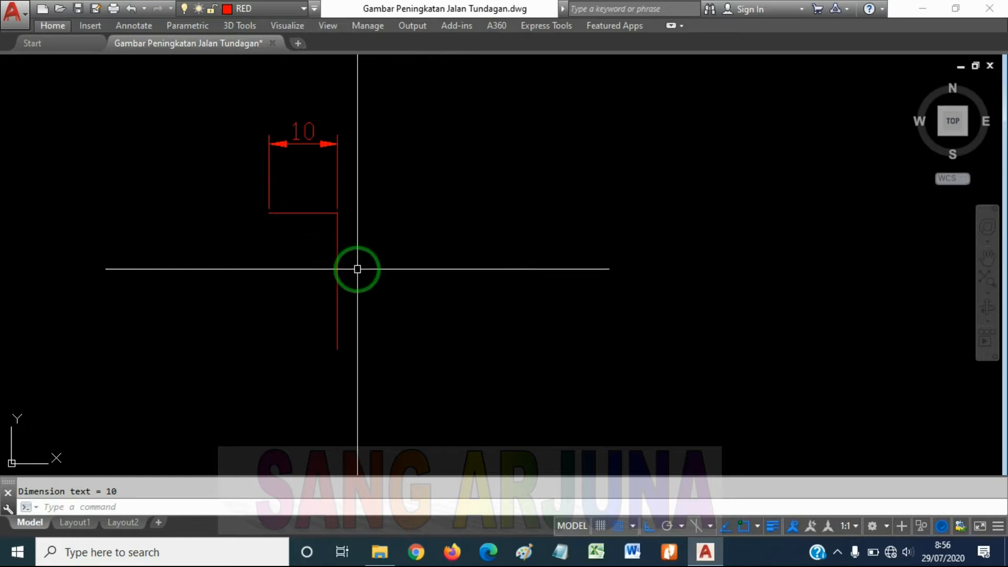
pyautogui.write('DIMLIN')
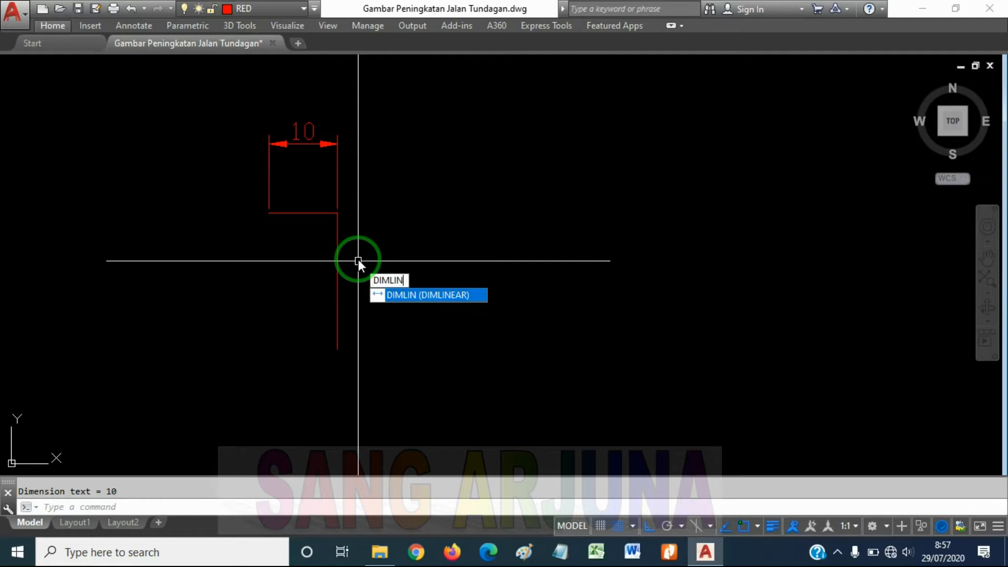
pyautogui.press('Return')
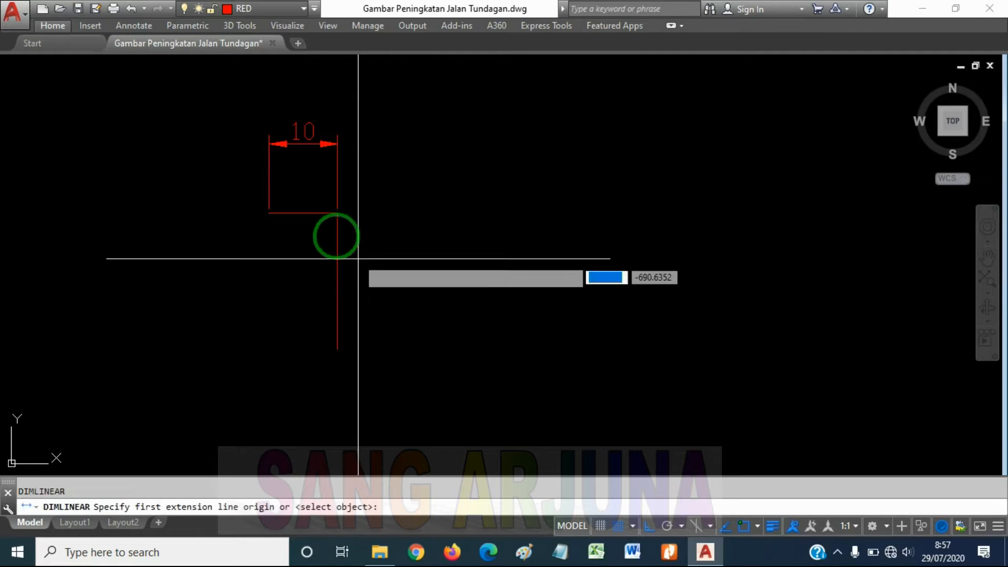
pyautogui.click(337, 213)
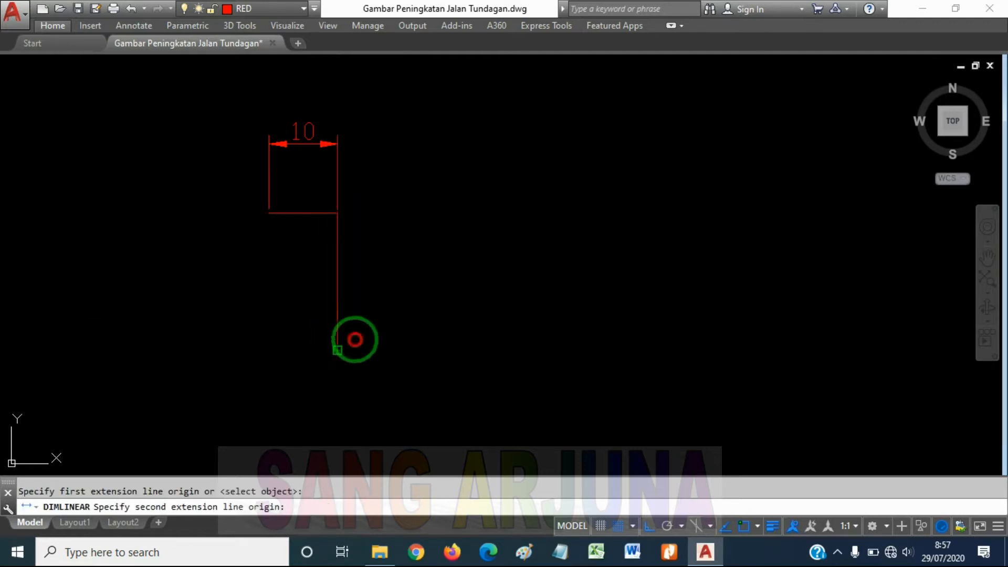
pyautogui.click(337, 349)
pyautogui.click(428, 315)
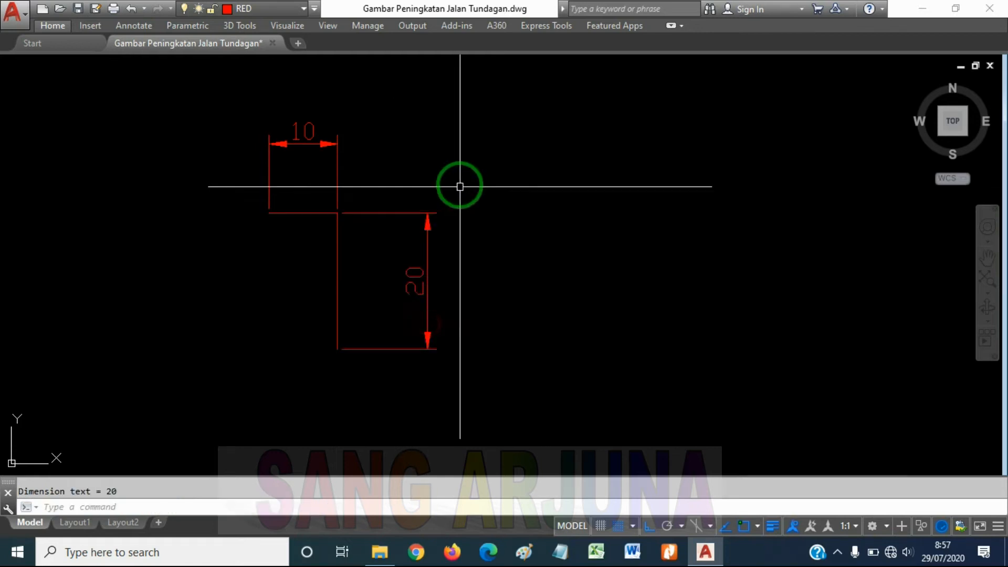
pyautogui.press('Escape')
# Review the properties of the horizontal dimension, then close them and clear the selection
pyautogui.scroll(-3, 374, 157)
pyautogui.scroll(3, 331, 139)
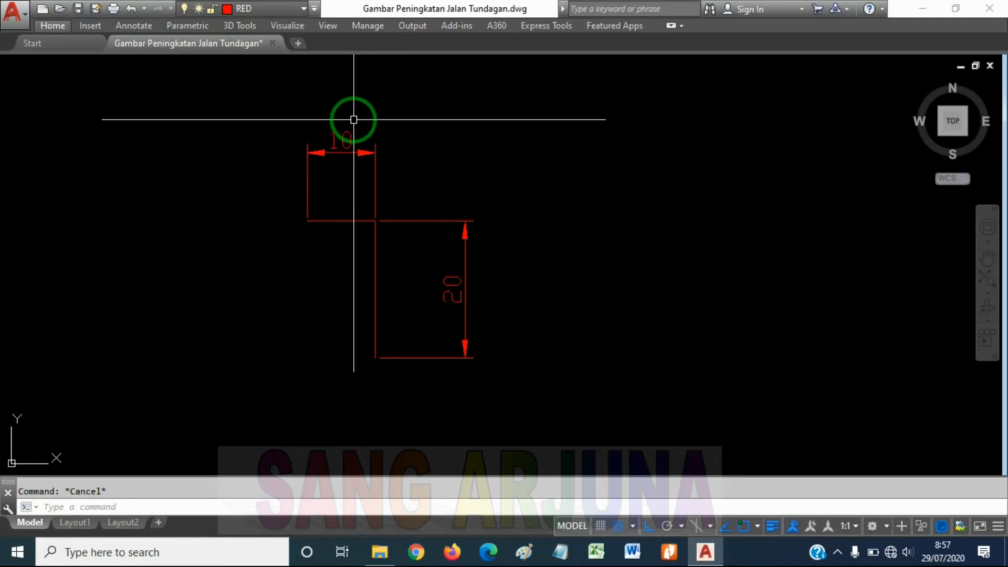
pyautogui.click(375, 168)
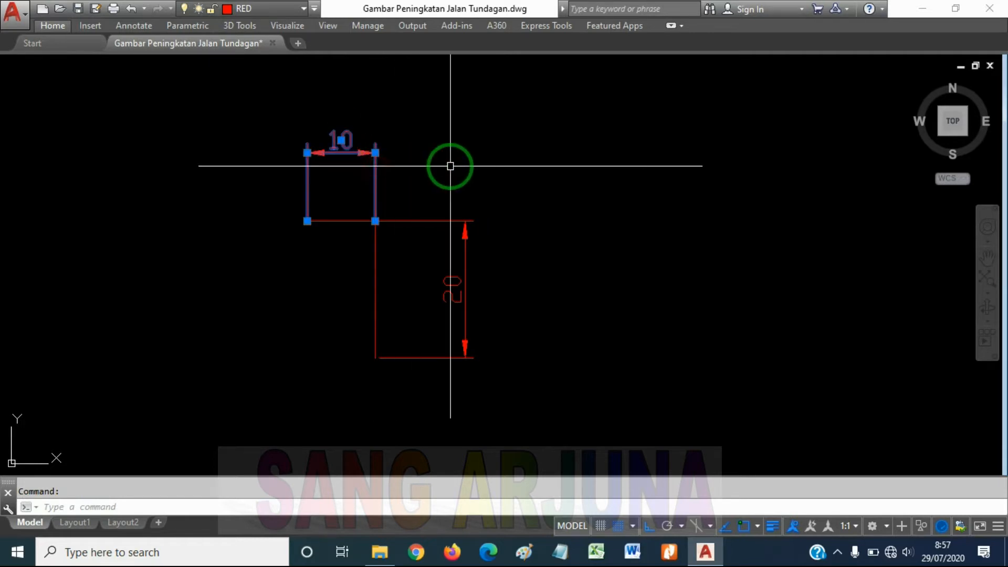
pyautogui.rightClick(377, 167)
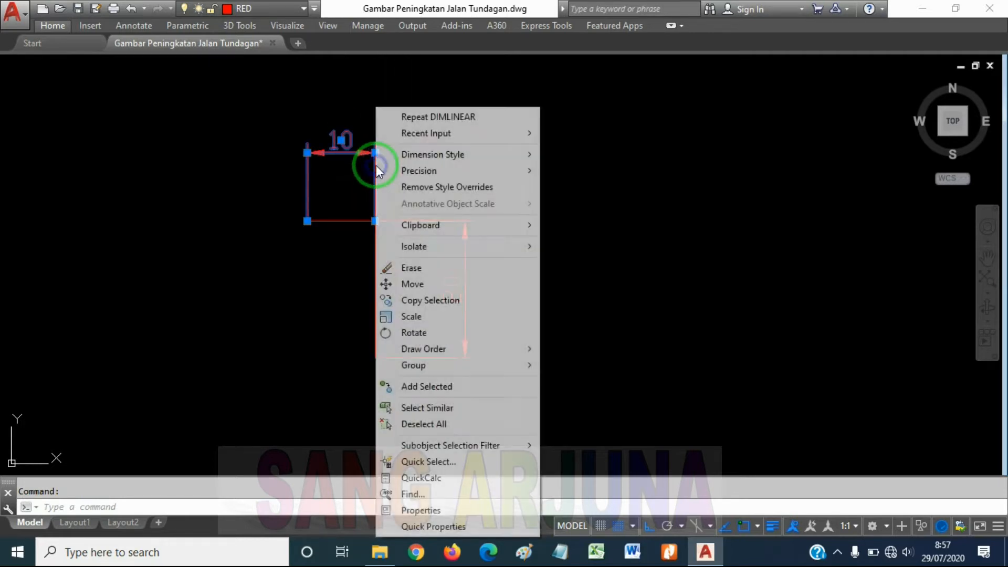
pyautogui.click(436, 509)
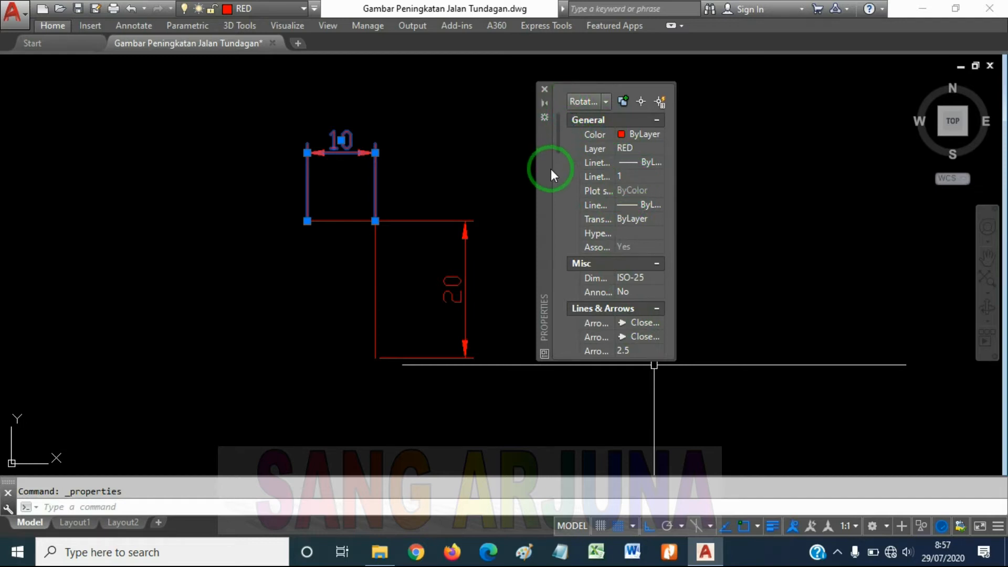
pyautogui.click(544, 89)
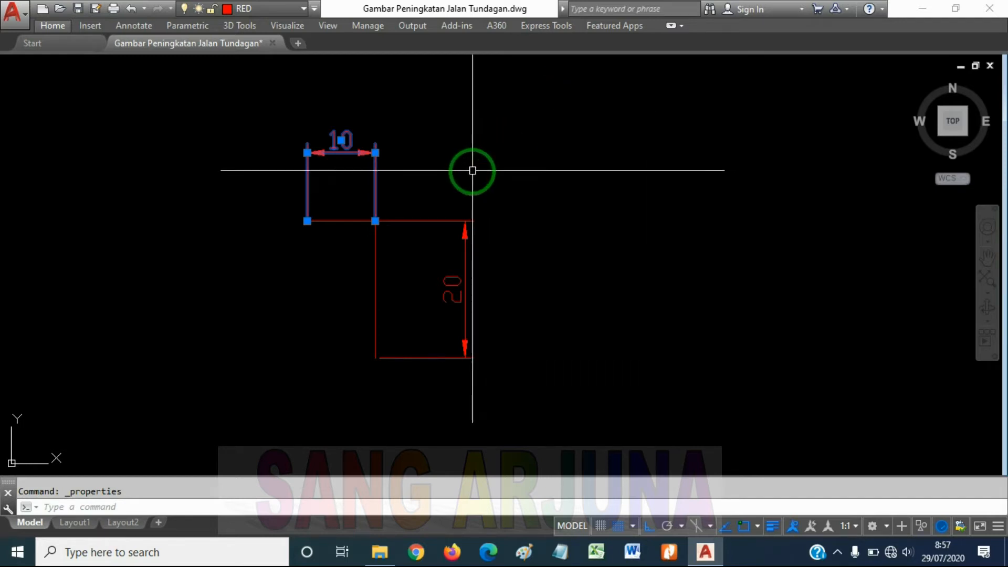
pyautogui.press('Escape')
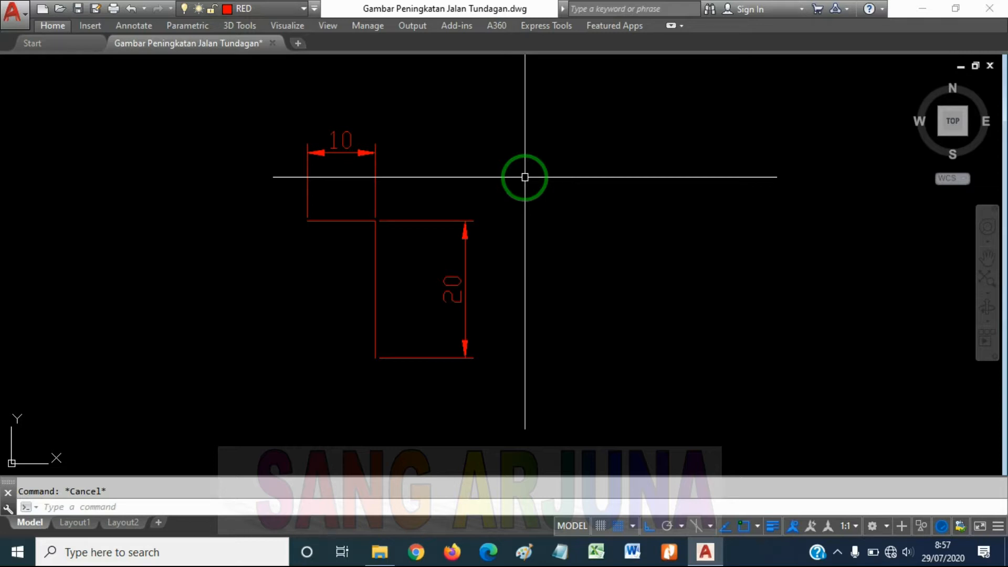
# View the dimension styles in the Dimension Style Manager and close it without changes
pyautogui.press('Return')
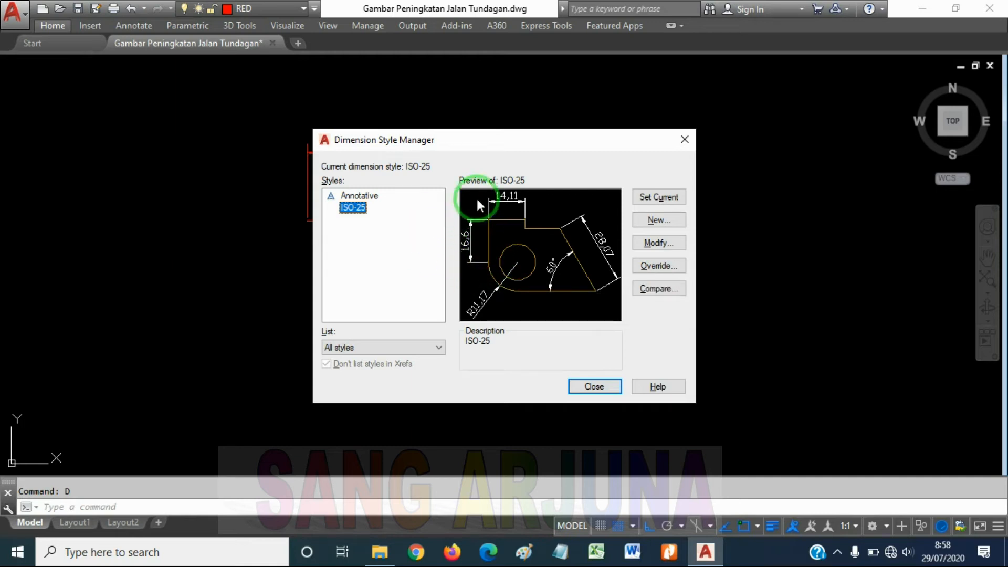
pyautogui.click(684, 139)
pyautogui.press('Escape')
# Draw a stepped five-segment orthogonal polyline below the sloping chain, running right, down, right, up and right
pyautogui.scroll(-4, 470, 152)
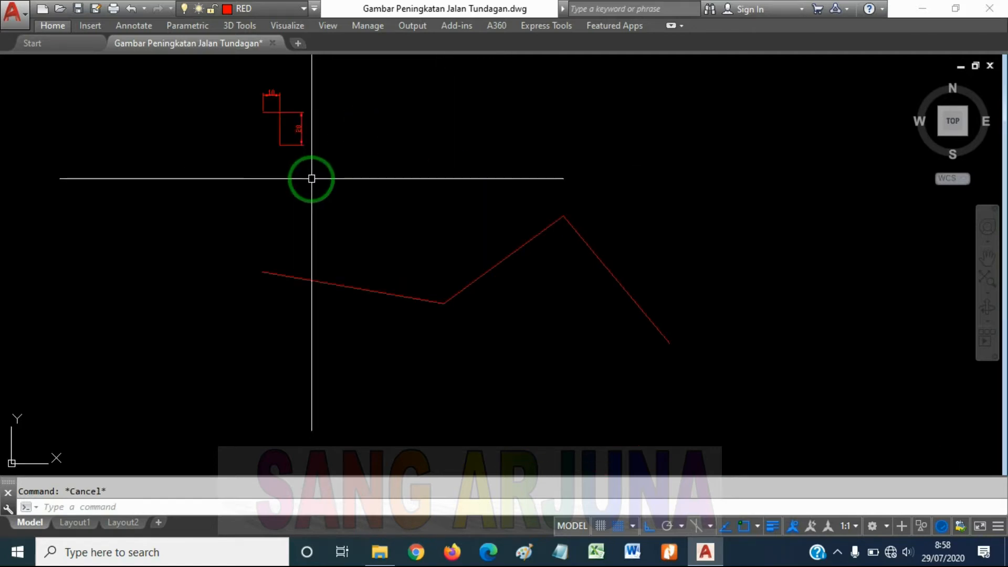
pyautogui.moveTo(318, 191); pyautogui.dragTo(333, 210, button='middle')
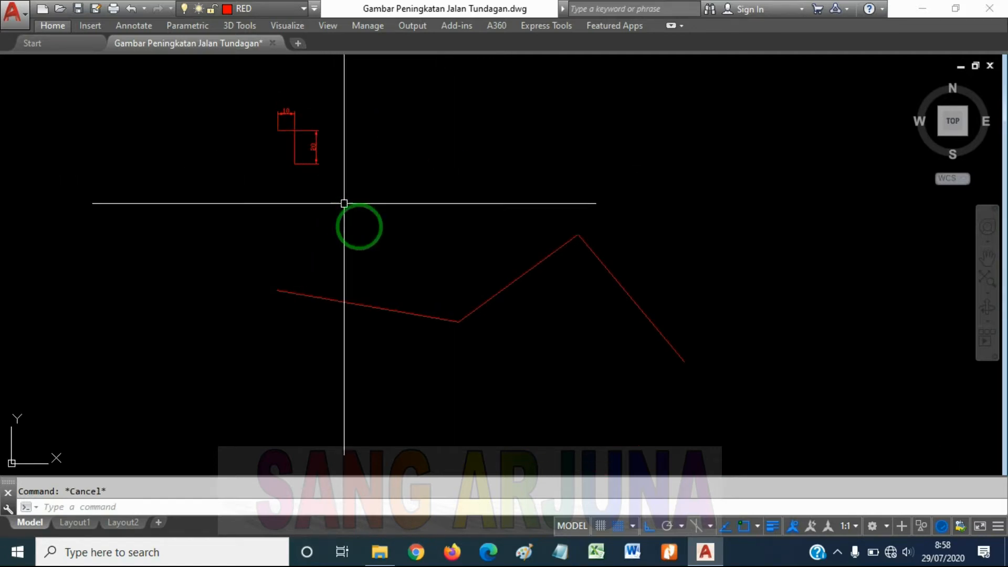
pyautogui.moveTo(384, 275); pyautogui.dragTo(397, 265, button='middle')
pyautogui.moveTo(403, 300); pyautogui.dragTo(416, 251, button='middle')
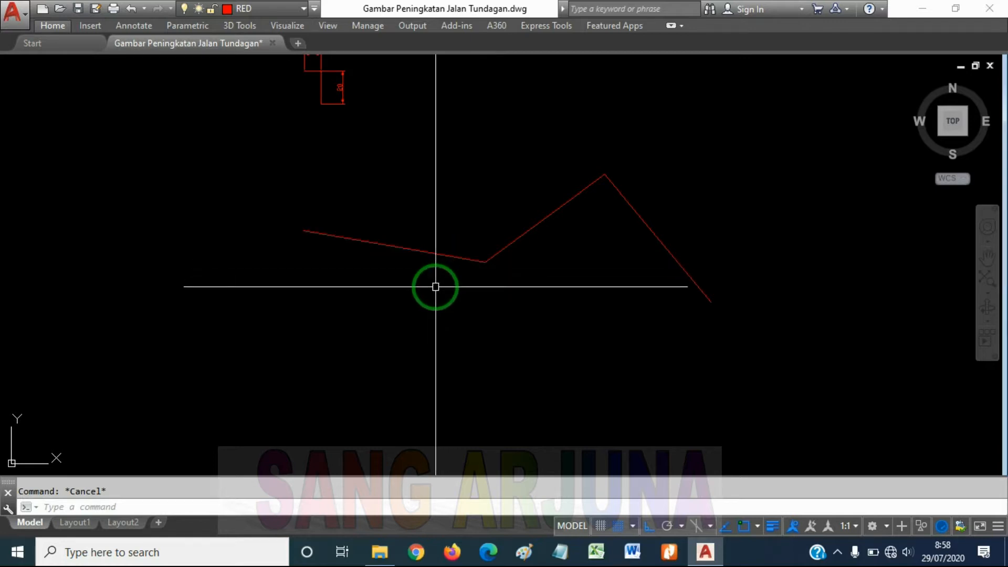
pyautogui.moveTo(419, 333); pyautogui.dragTo(443, 304, button='middle')
pyautogui.moveTo(397, 339); pyautogui.dragTo(403, 317, button='middle')
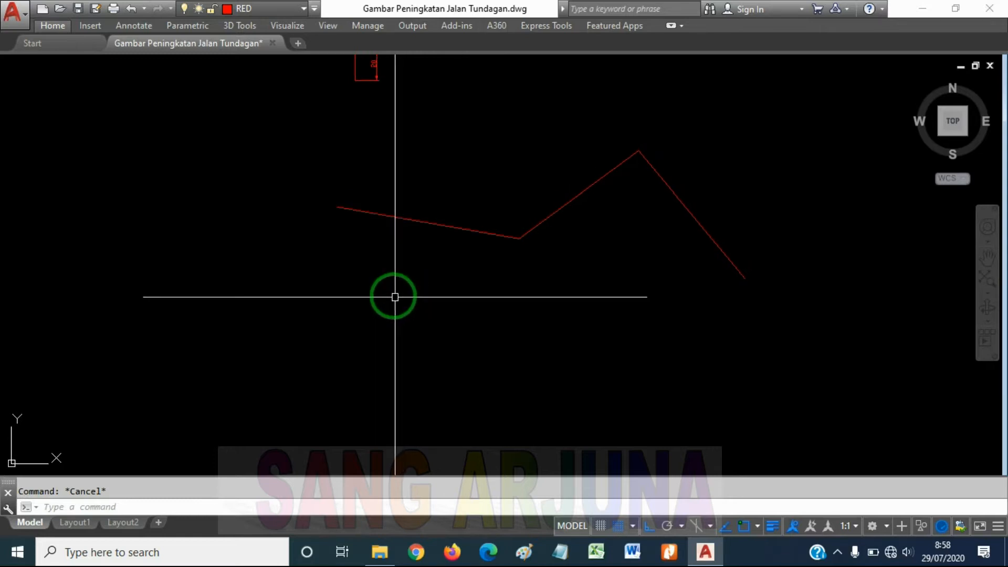
pyautogui.write('pl')
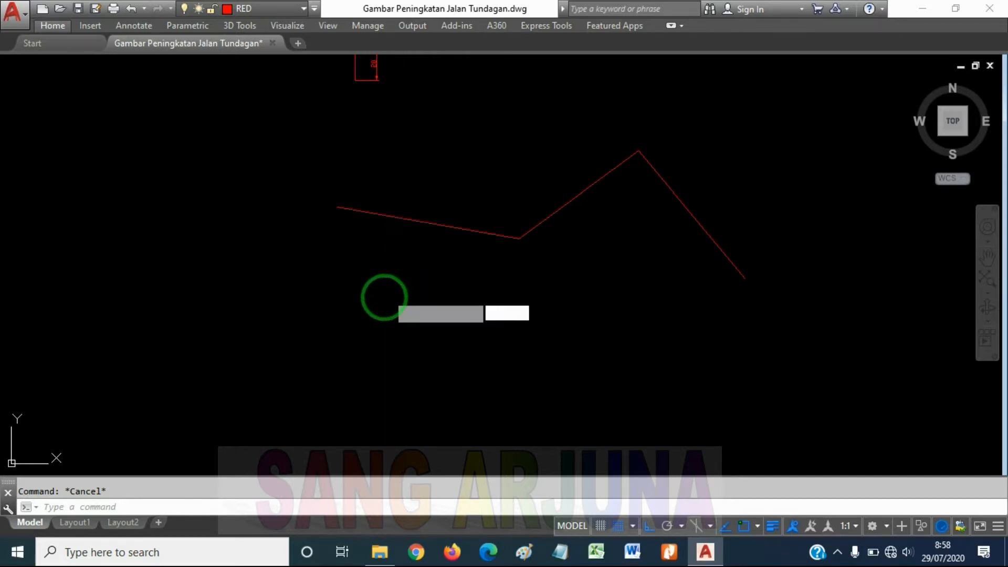
pyautogui.press('Return')
pyautogui.click(338, 324)
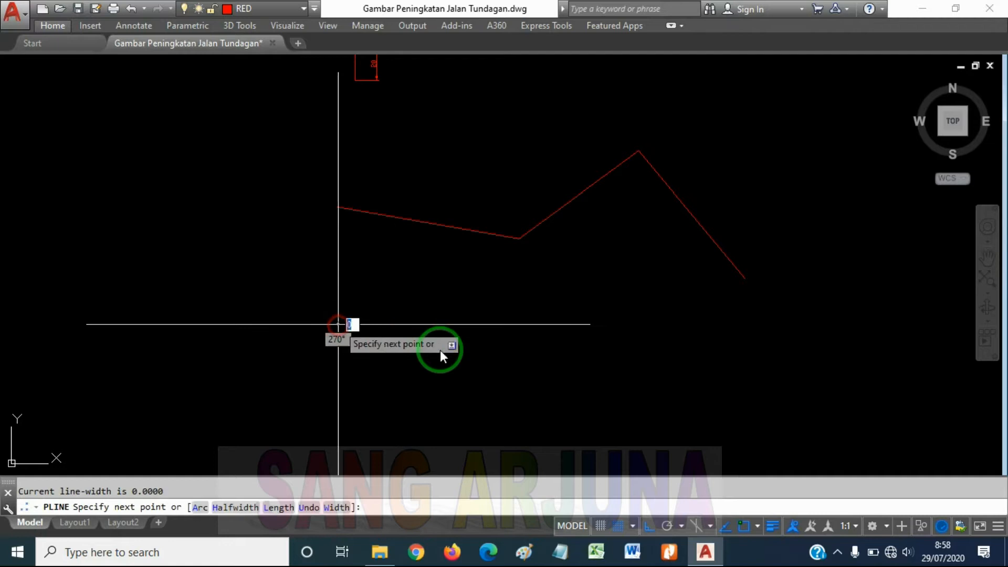
pyautogui.click(482, 362)
pyautogui.click(483, 400)
pyautogui.click(629, 400)
pyautogui.click(631, 302)
pyautogui.click(785, 344)
pyautogui.press('Return')
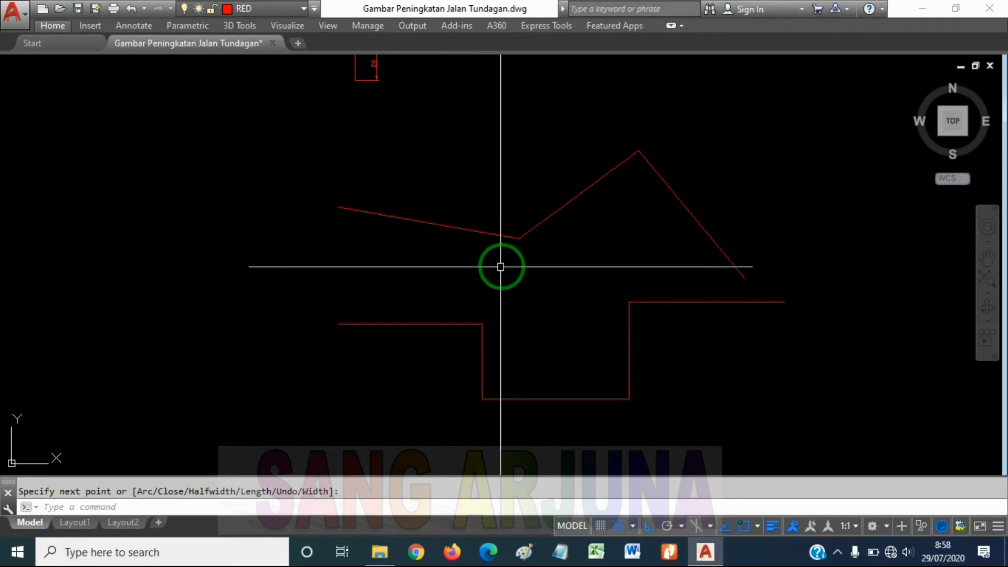
# Compare how the stepped polyline selects as one object while each segment of the sloping chain selects separately, clearing each selection
pyautogui.press('Return')
pyautogui.click(627, 334)
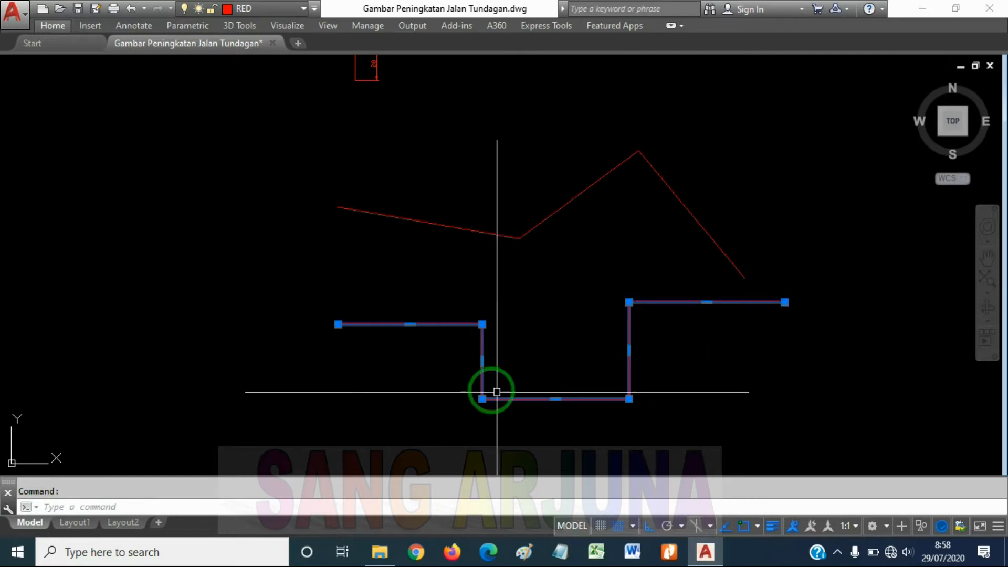
pyautogui.press('Escape')
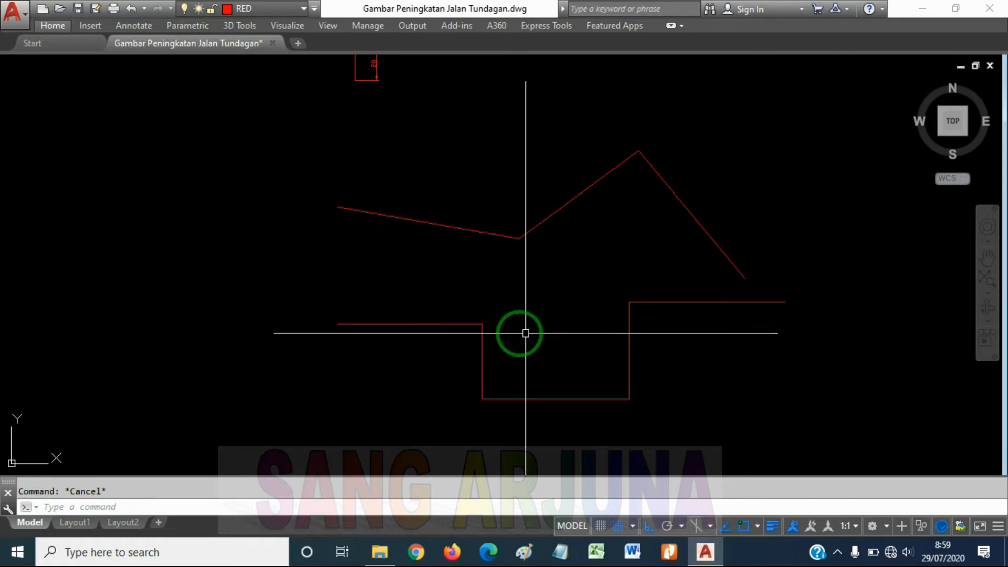
pyautogui.click(482, 344)
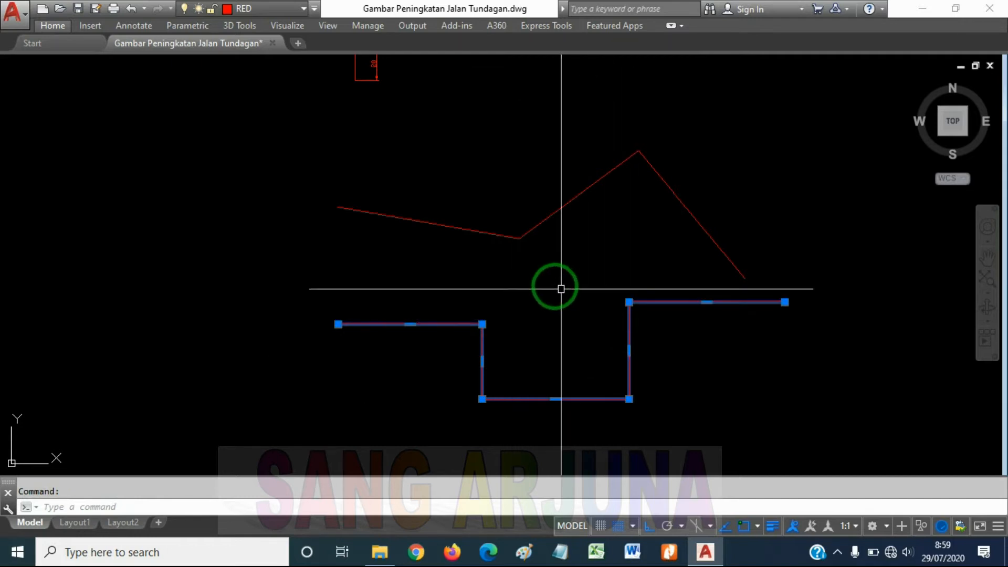
pyautogui.press('Escape')
pyautogui.click(465, 229)
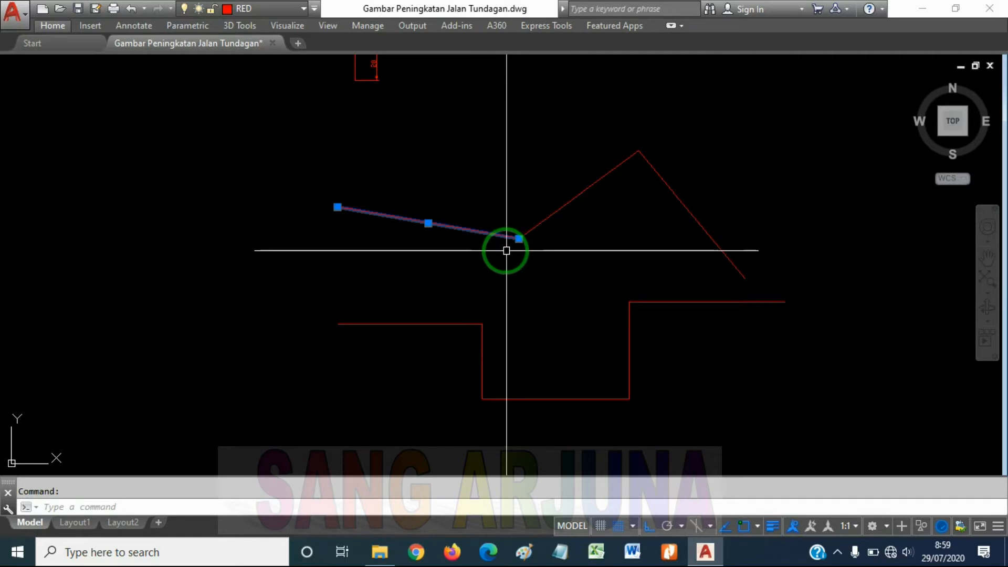
pyautogui.press('Escape')
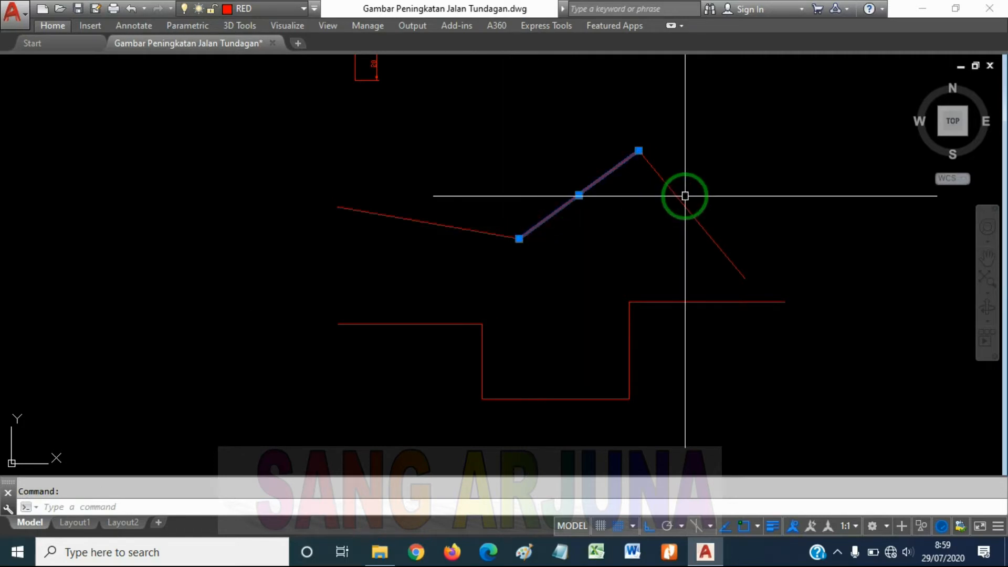
pyautogui.press('Escape')
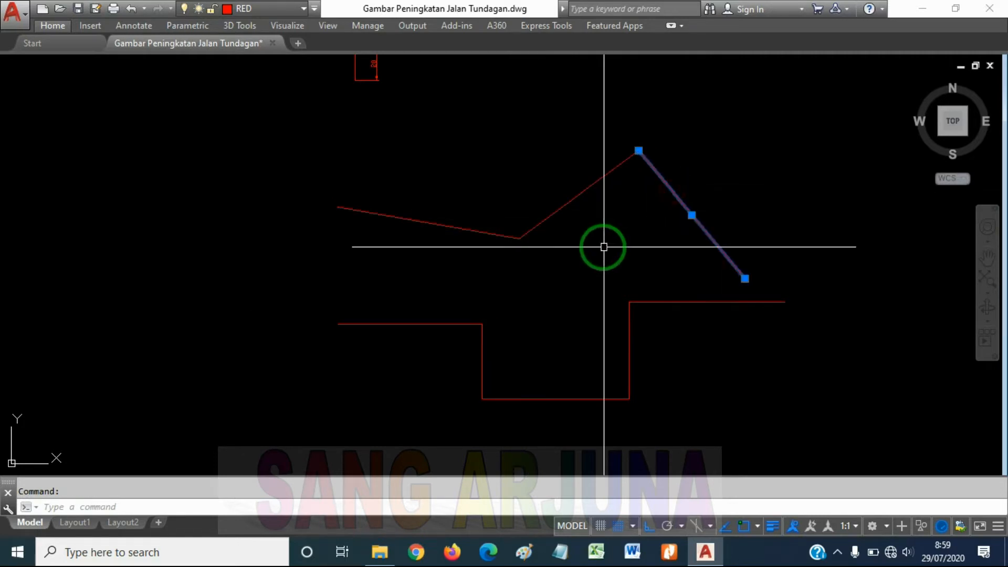
pyautogui.press('Escape')
# Begin a spline below and left of the stepped polyline with four orthogonal fit points running right, up and right
pyautogui.scroll(-4, 558, 273)
pyautogui.moveTo(518, 302)
pyautogui.mouseDown(button='middle')
pyautogui.moveTo(525, 325)
pyautogui.moveTo(585, 252)
pyautogui.mouseUp(button='middle')
pyautogui.scroll(5, 506, 234)
pyautogui.scroll(-3, 502, 227)
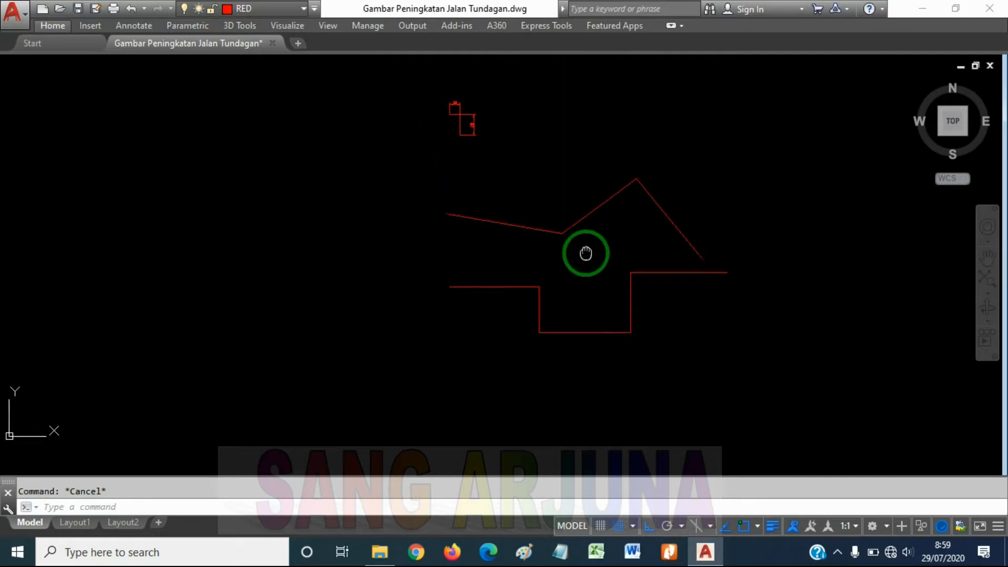
pyautogui.moveTo(498, 269); pyautogui.dragTo(512, 234, button='middle')
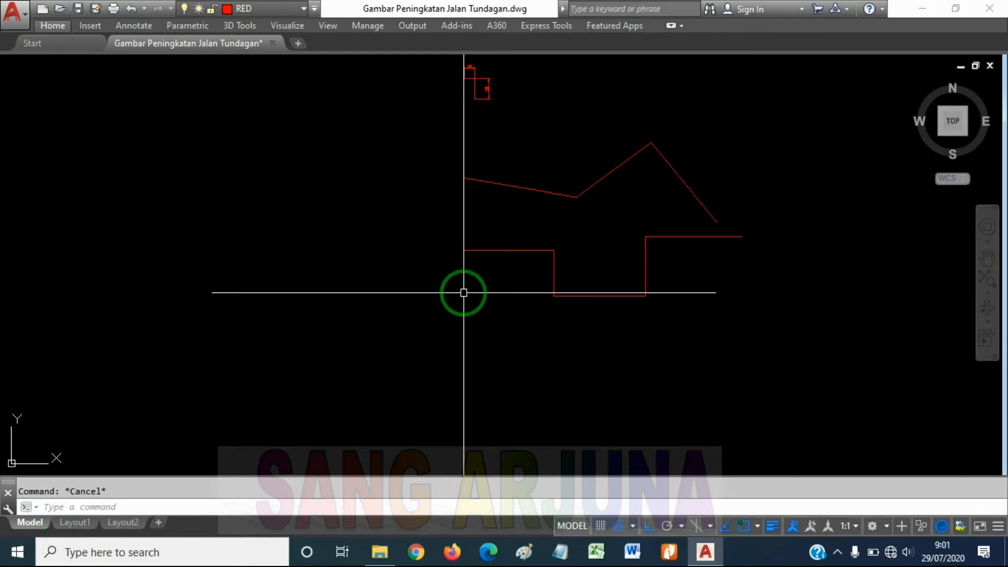
pyautogui.write('SPL')
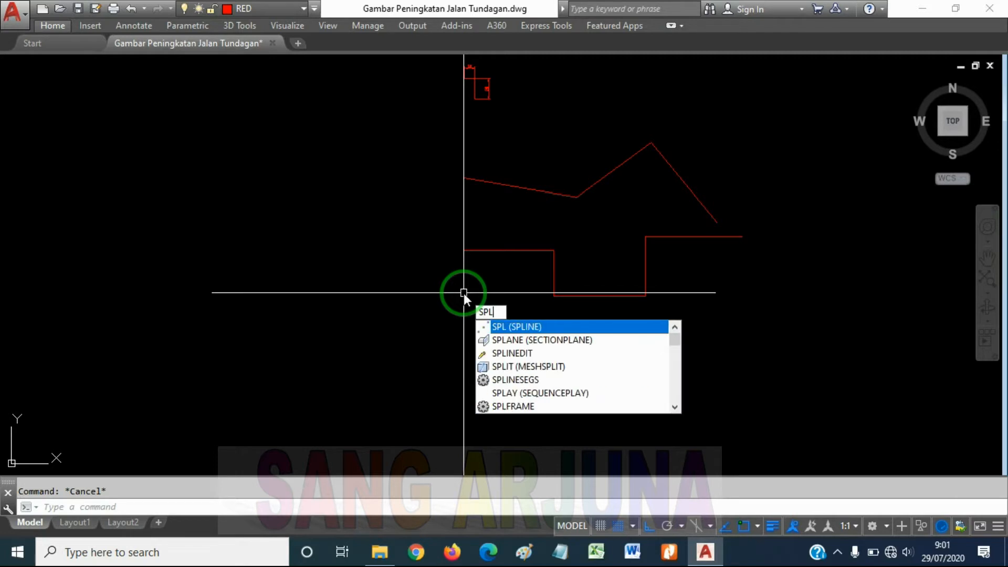
pyautogui.press('Return')
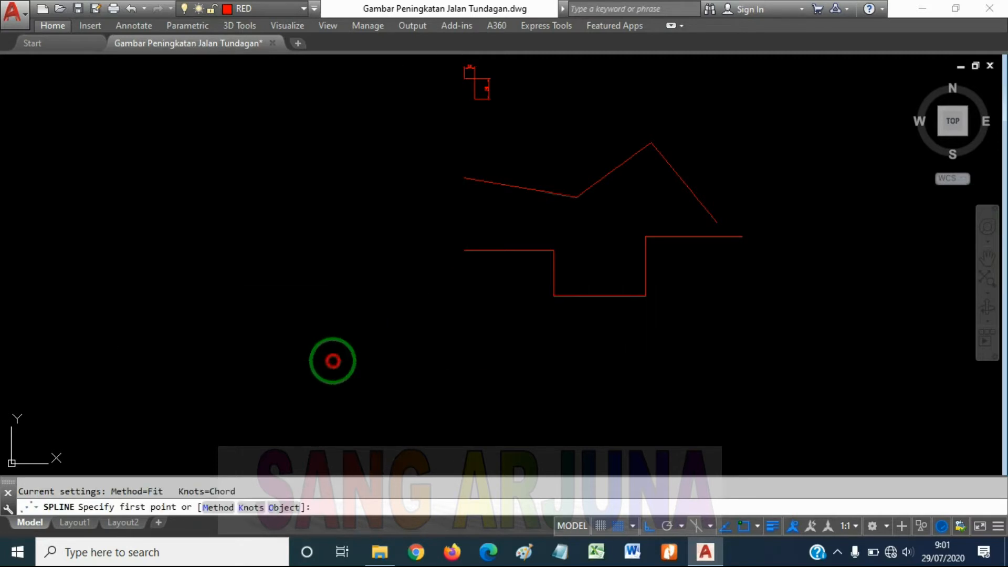
pyautogui.click(333, 361)
pyautogui.click(385, 363)
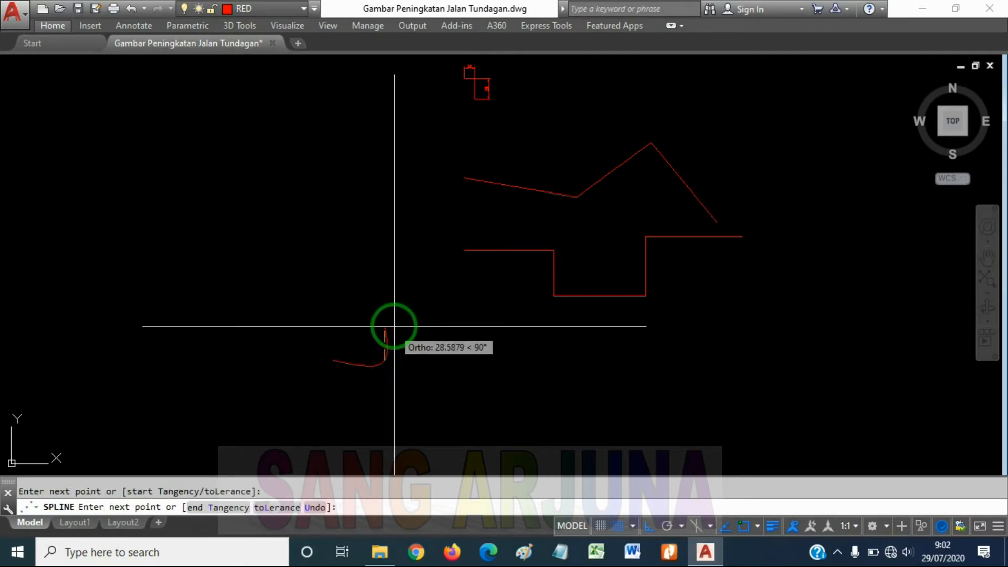
pyautogui.click(397, 326)
pyautogui.click(458, 316)
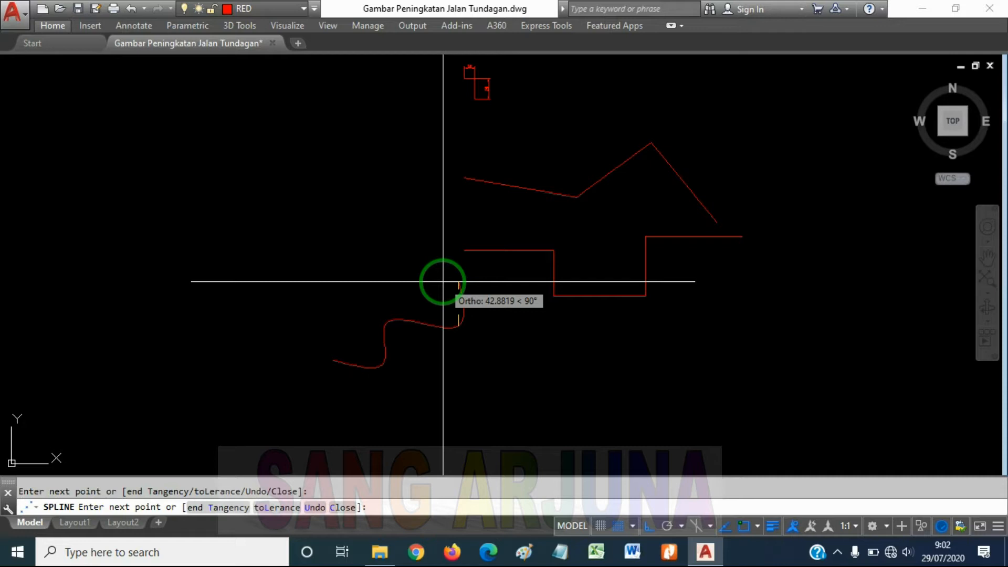
# Turn Ortho off, finish the spline with ten freely placed points winding right and back to the far left, and check it as one selection
pyautogui.press('F8')
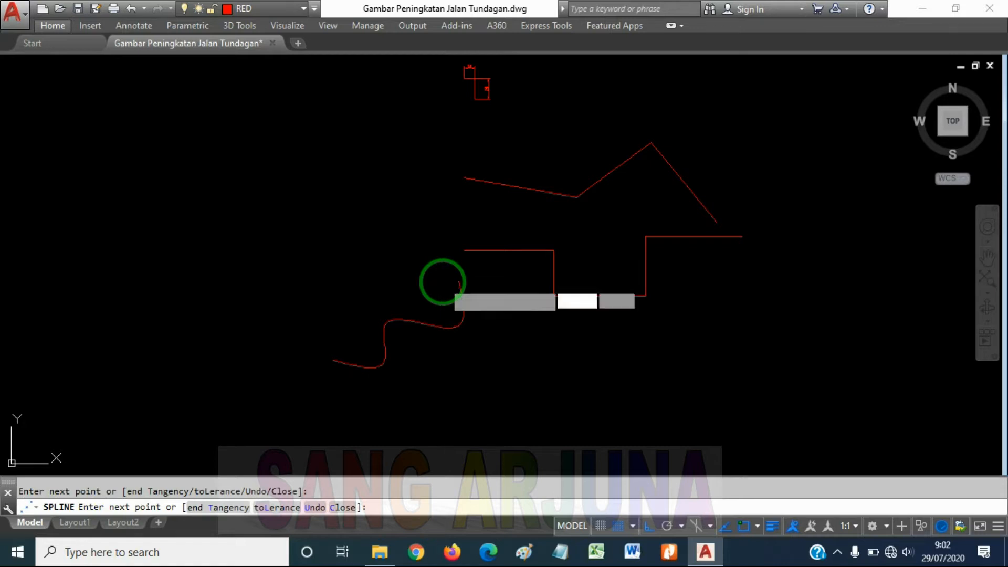
pyautogui.click(493, 354)
pyautogui.click(562, 333)
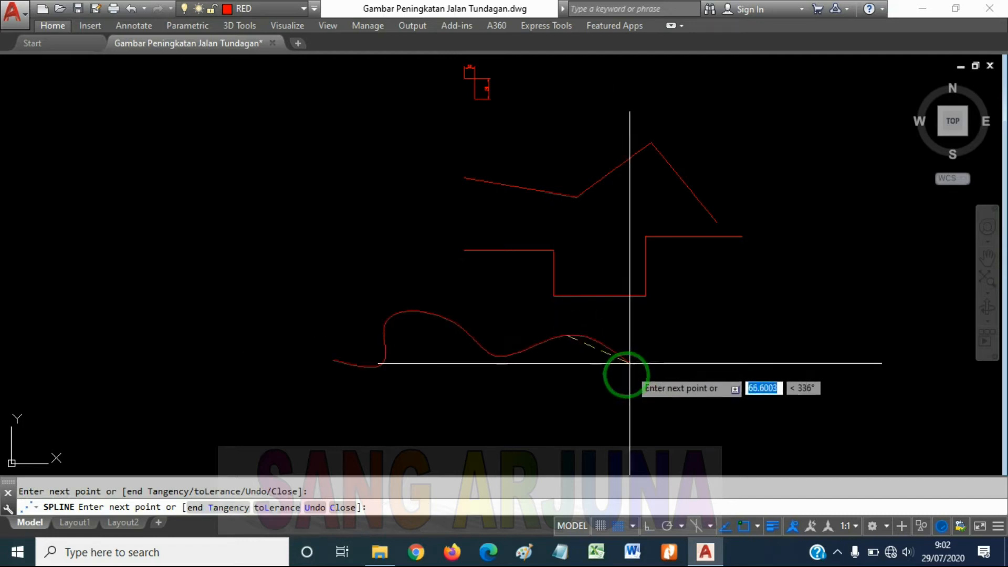
pyautogui.click(564, 405)
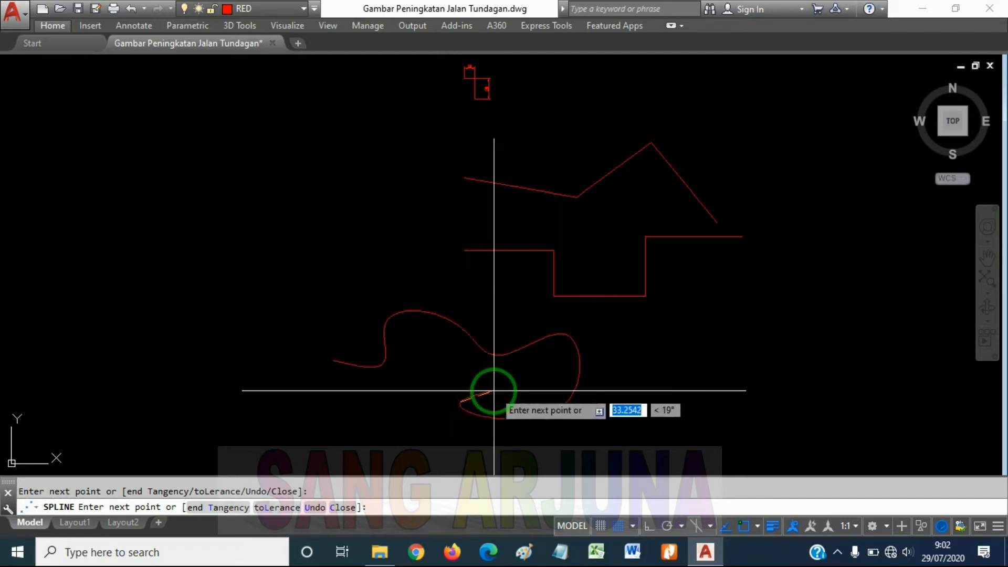
pyautogui.click(458, 372)
pyautogui.click(400, 413)
pyautogui.click(327, 427)
pyautogui.click(290, 371)
pyautogui.click(201, 354)
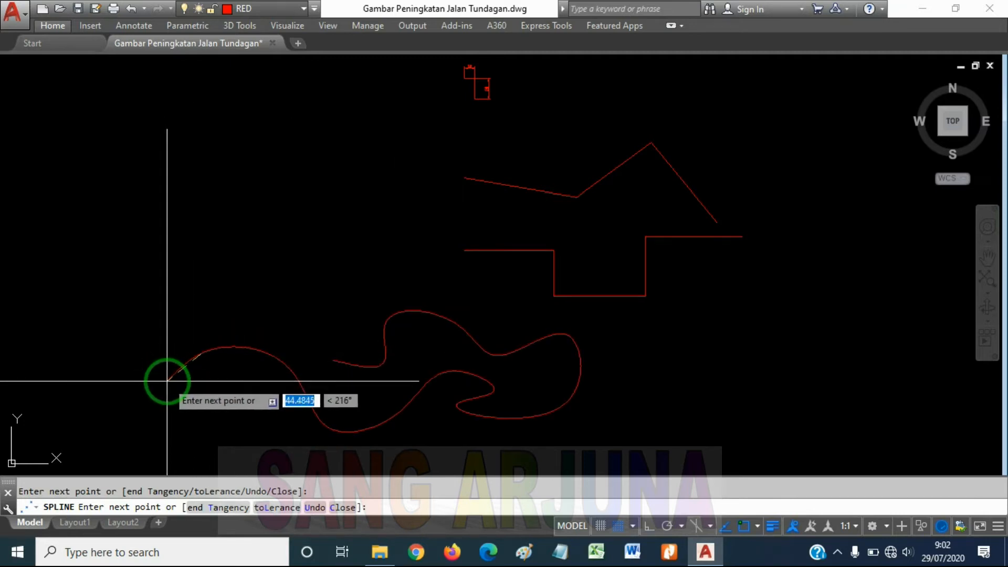
pyautogui.press('Return')
pyautogui.click(294, 376)
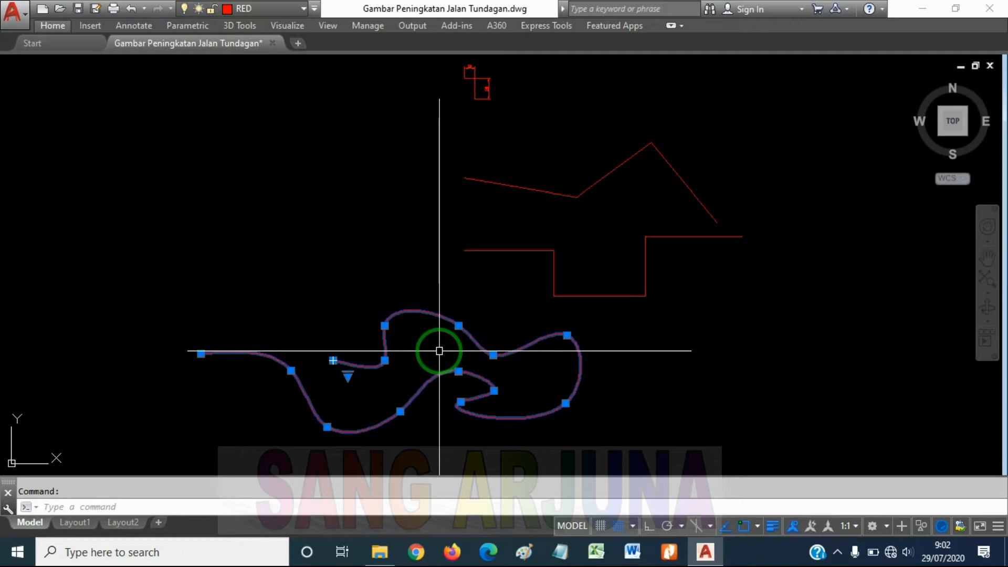
pyautogui.press('Escape')
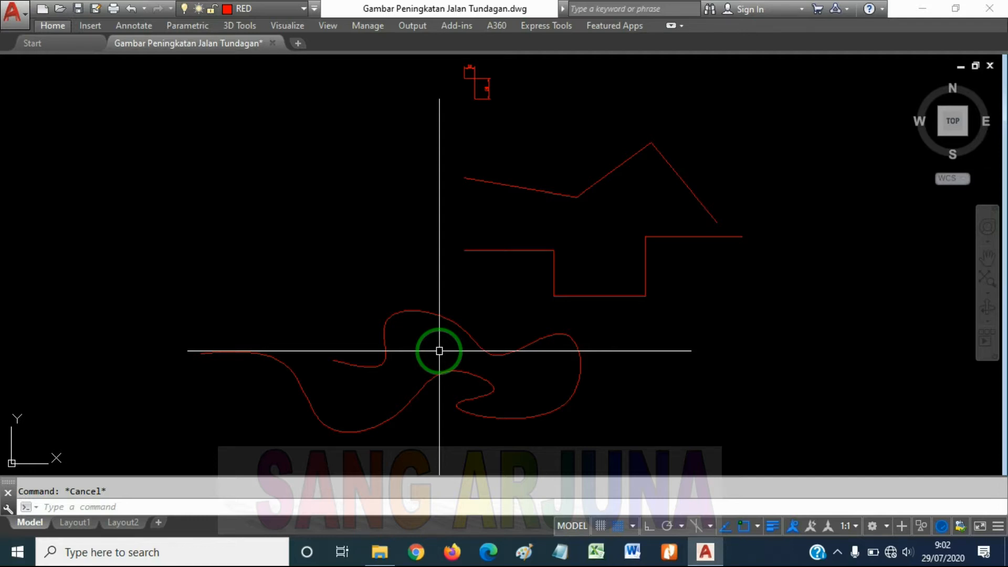
# Examine the gap between the last sloping line's lower end and the stepped polyline, selecting both and clearing the selection
pyautogui.moveTo(585, 232); pyautogui.dragTo(515, 237, button='middle')
pyautogui.moveTo(565, 211); pyautogui.dragTo(533, 228, button='middle')
pyautogui.scroll(2, 612, 254)
pyautogui.scroll(2, 655, 254)
pyautogui.moveTo(665, 239); pyautogui.dragTo(640, 302, button='middle')
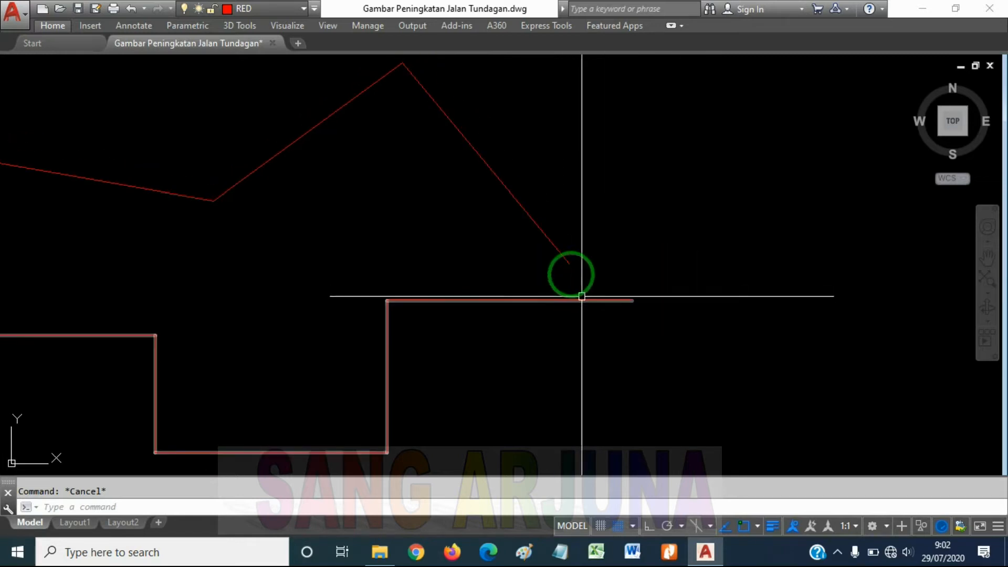
pyautogui.click(558, 248)
pyautogui.click(597, 302)
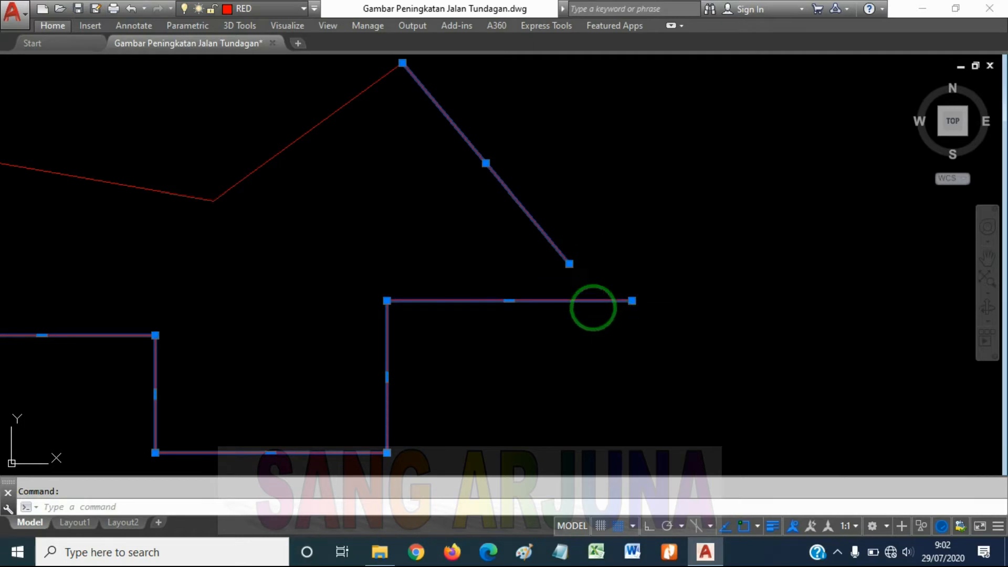
pyautogui.press('Escape')
# Try stretching the last sloping line's lower endpoint grip onto the polyline's upper-right segment, and undo the grip edit
pyautogui.click(575, 271)
pyautogui.click(559, 263)
pyautogui.click(569, 264)
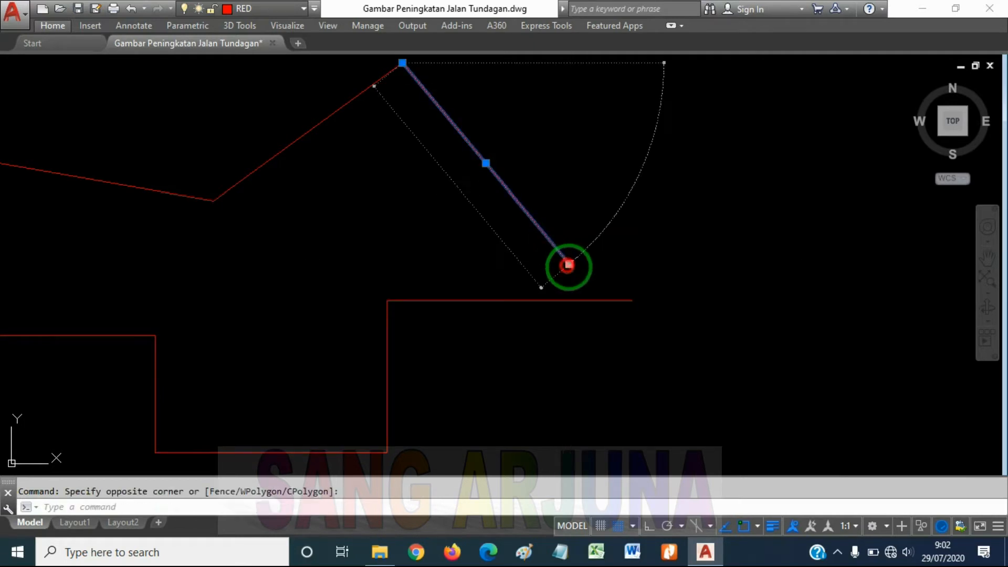
pyautogui.click(598, 300)
pyautogui.press('Escape')
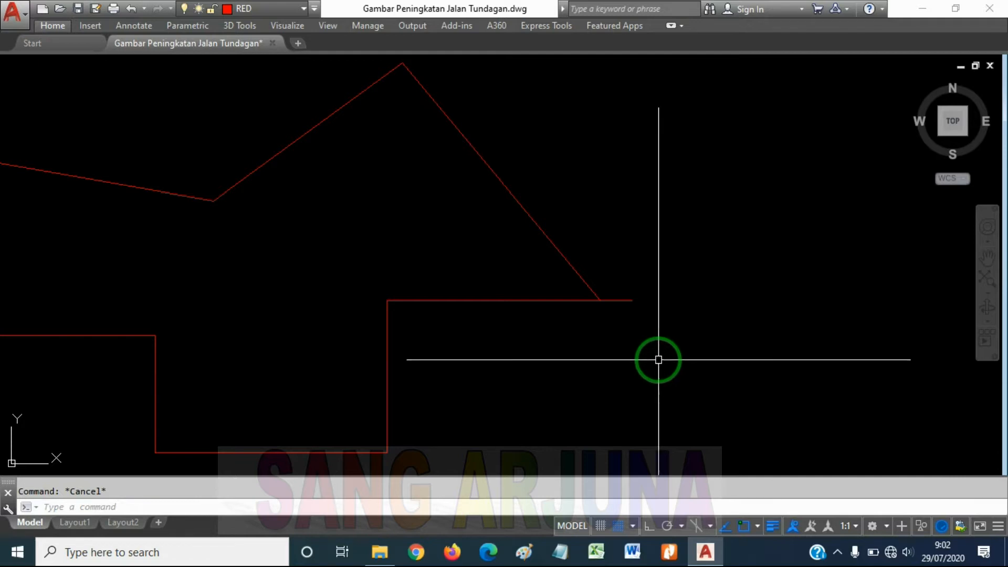
pyautogui.hotkey('ctrl', 'x')
pyautogui.press('Escape')
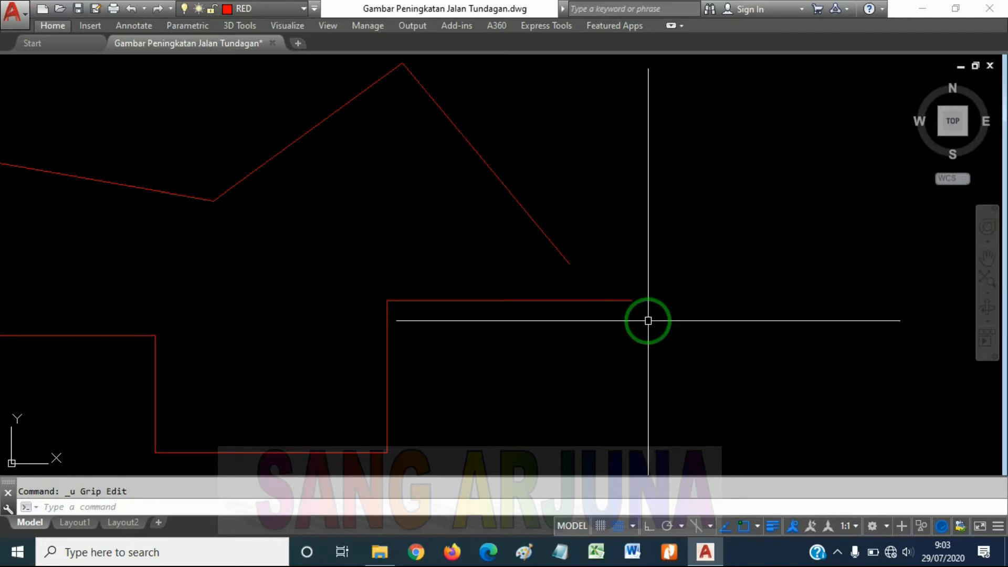
# Extend the last sloping line to the stepped polyline, using the polyline as the boundary edge
pyautogui.write('ex')
pyautogui.press('Return')
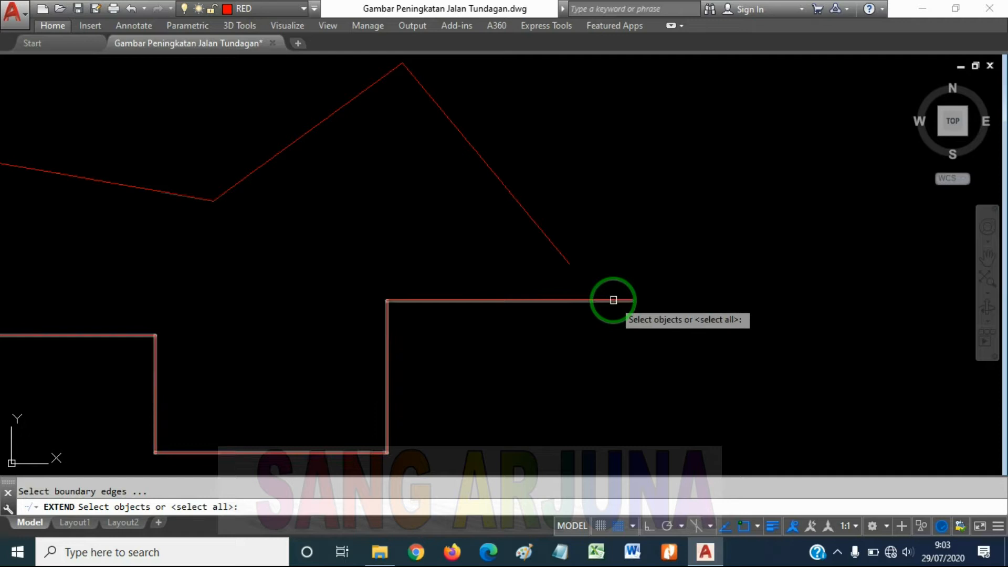
pyautogui.click(613, 300)
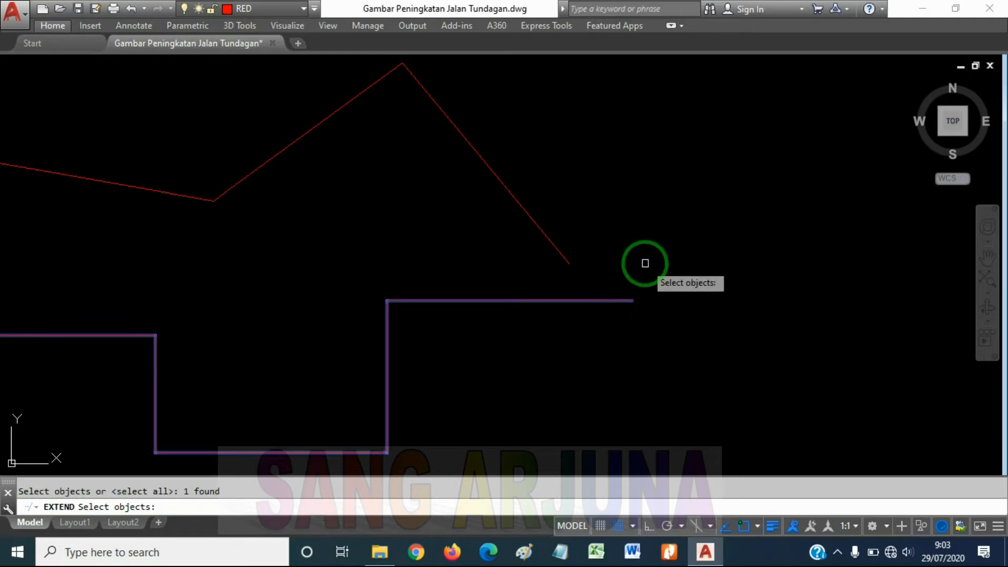
pyautogui.press('Return')
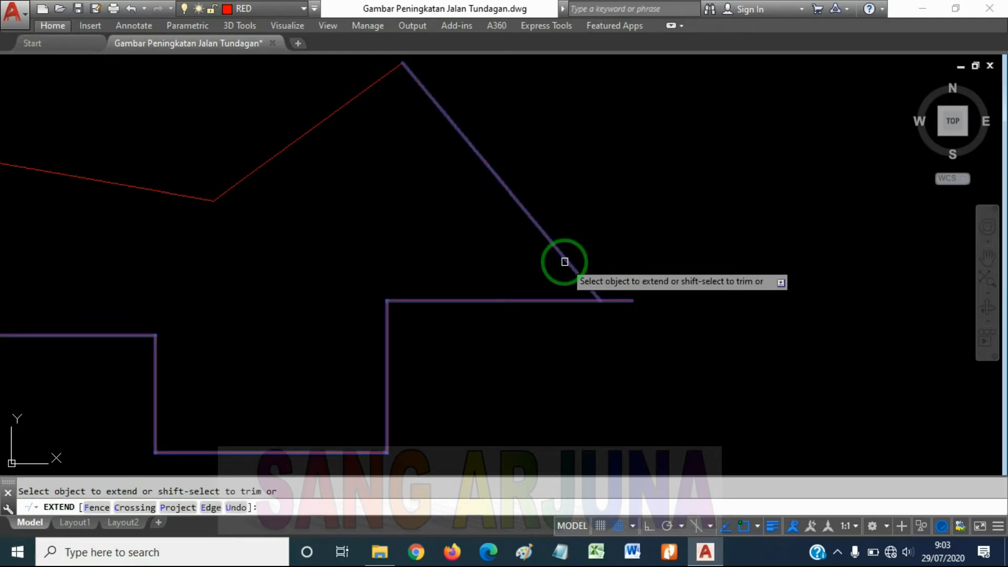
pyautogui.click(565, 261)
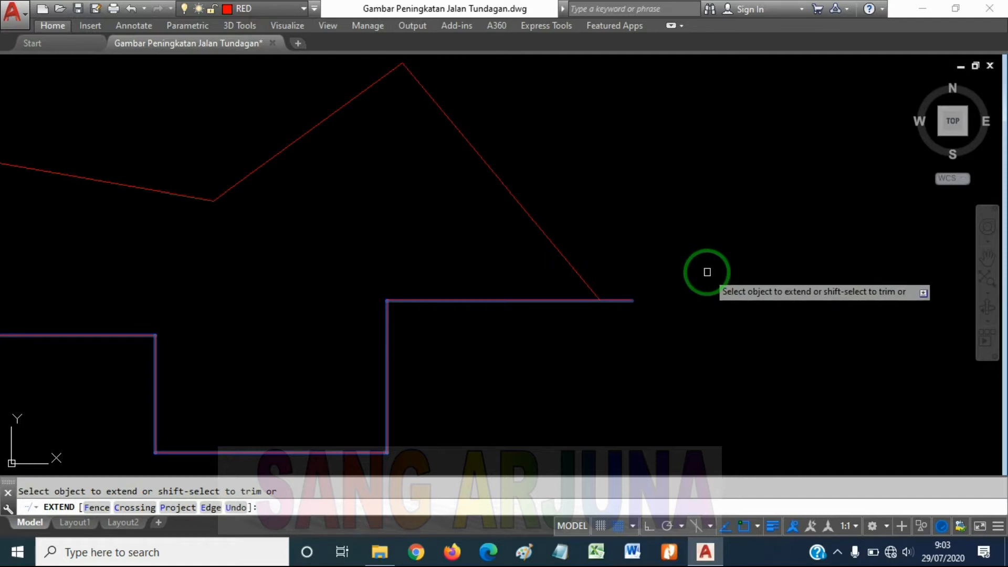
pyautogui.press('Escape')
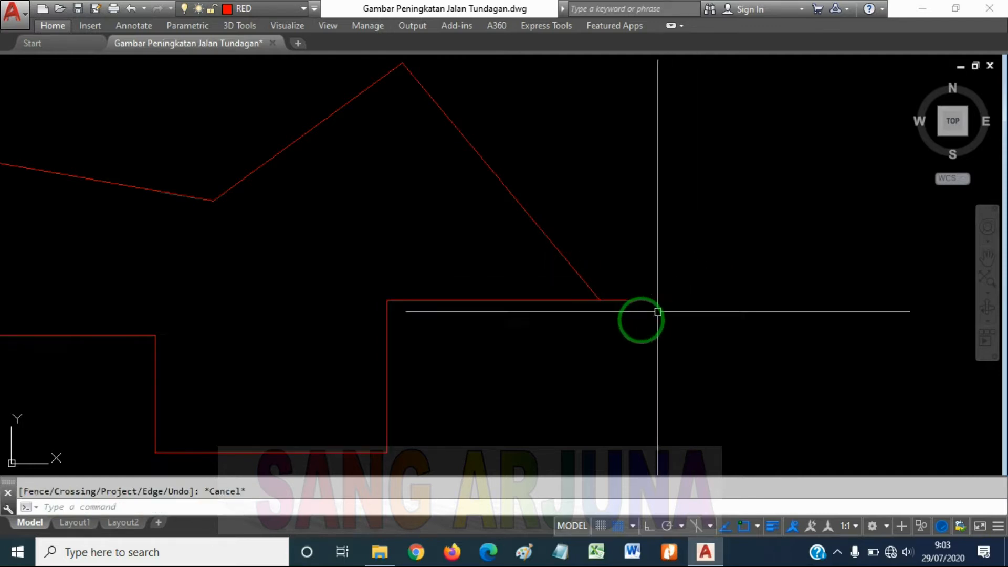
# Undo the extension of the last sloping line
pyautogui.scroll(-2, 614, 313)
pyautogui.moveTo(698, 325); pyautogui.dragTo(671, 301, button='middle')
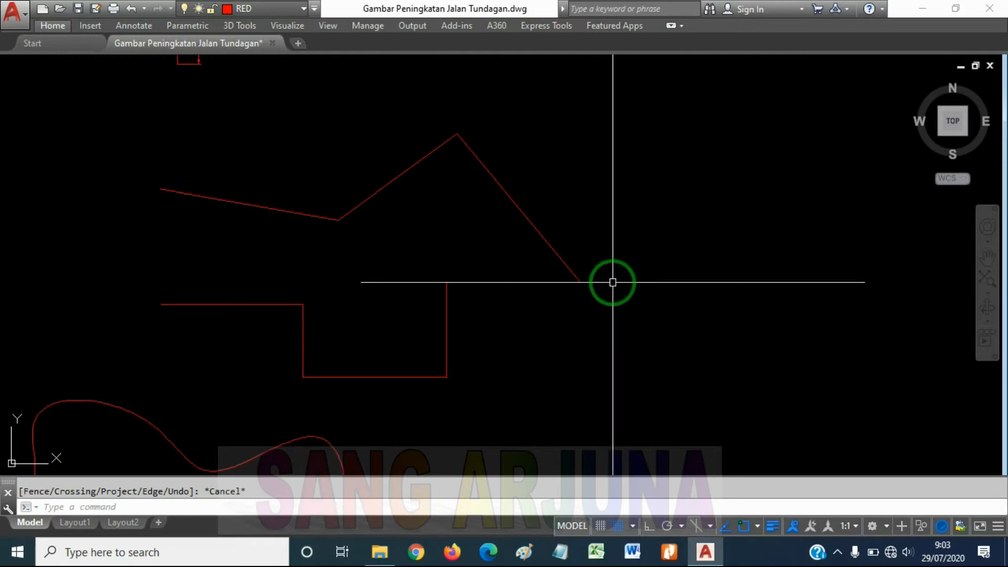
pyautogui.hotkey('ctrl', 'z')
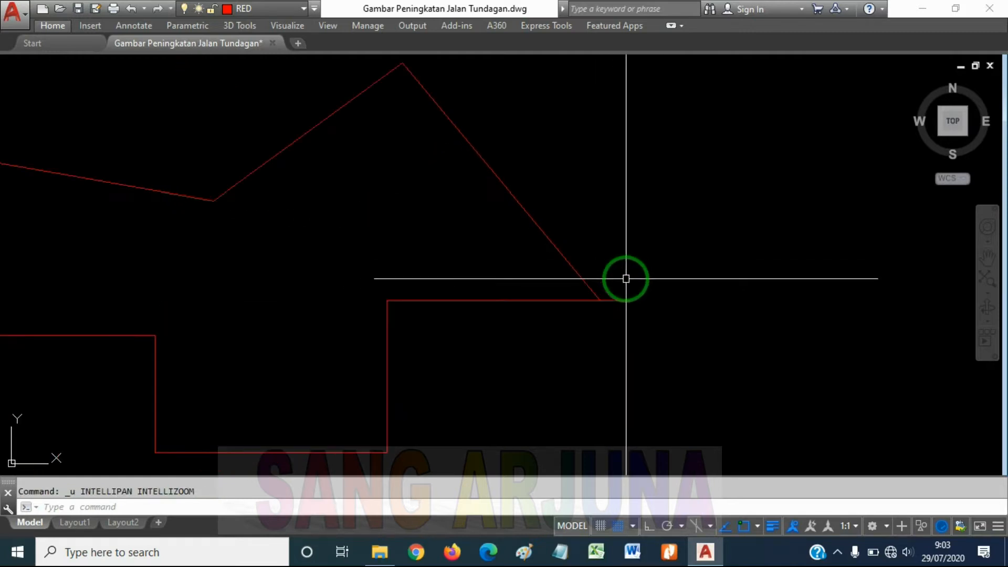
pyautogui.moveTo(727, 315); pyautogui.dragTo(726, 279, button='middle')
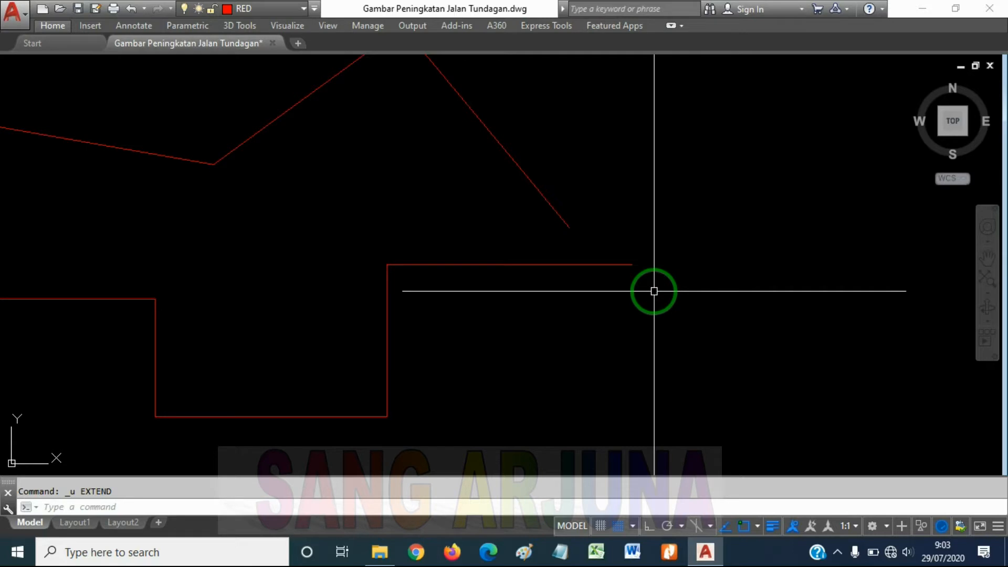
# Draw two separate lines rising gently to the right, one below the other, below and right of the stepped polyline
pyautogui.write('l')
pyautogui.press('Return')
pyautogui.moveTo(654, 291); pyautogui.dragTo(652, 239, button='middle')
pyautogui.click(550, 337)
pyautogui.click(764, 300)
pyautogui.press('Return')
pyautogui.press('Return')
pyautogui.click(620, 402)
pyautogui.click(876, 336)
pyautogui.press('Return')
pyautogui.moveTo(686, 310); pyautogui.dragTo(576, 296, button='middle')
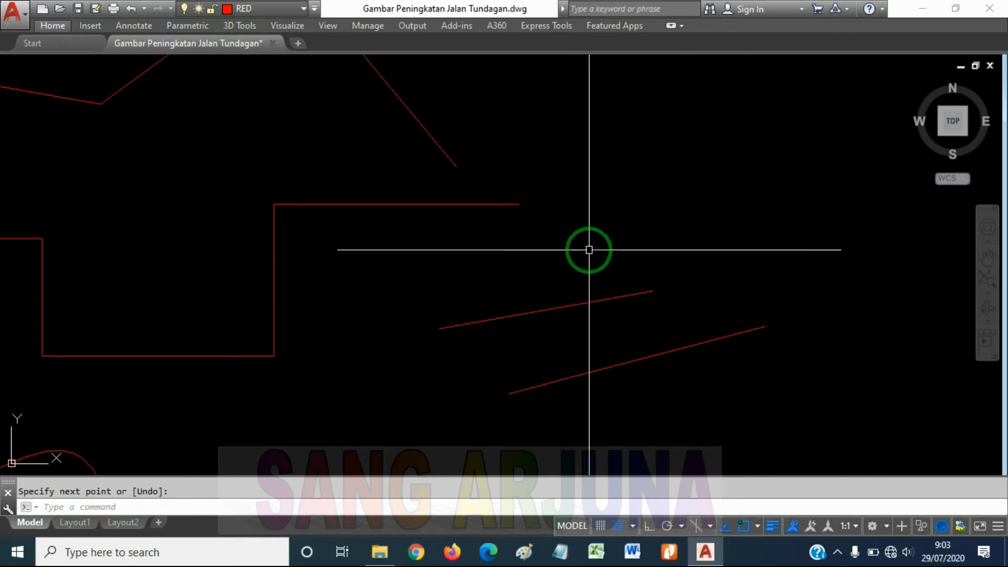
pyautogui.click(470, 178)
pyautogui.click(430, 148)
pyautogui.press('Escape')
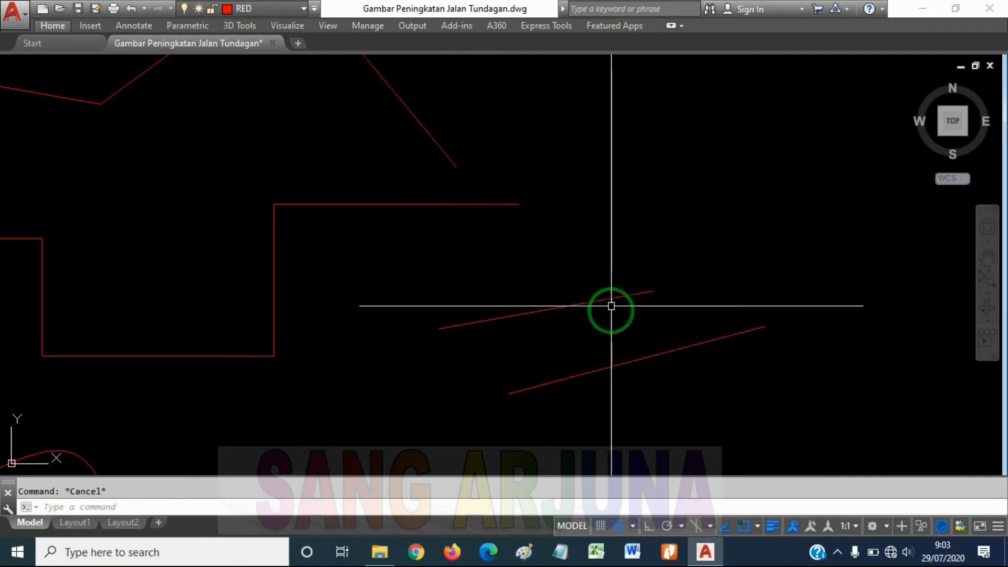
pyautogui.click(641, 358)
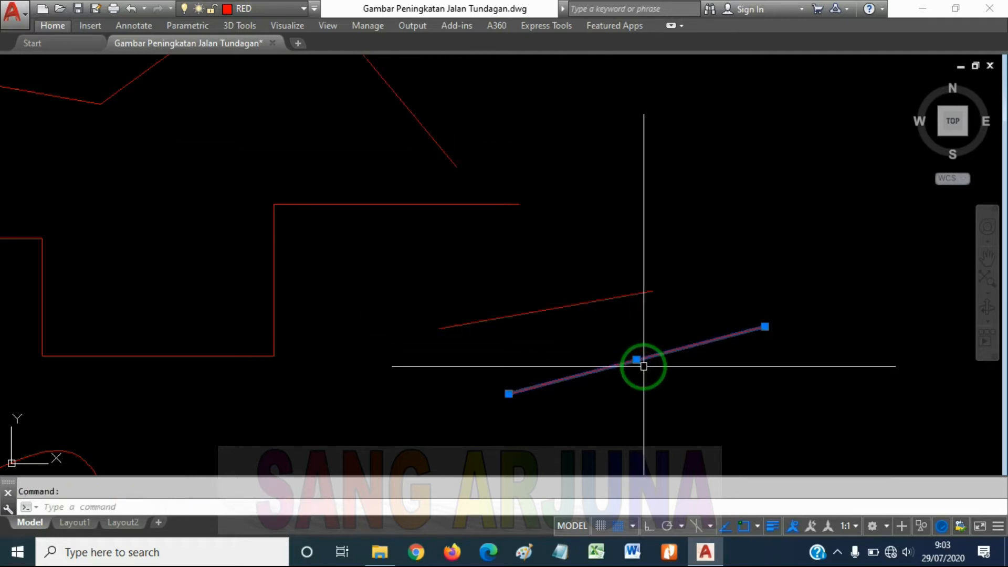
pyautogui.press('Escape')
# Try extending the steep sloping line to the lower of the two separate lines, and undo the extension
pyautogui.write('Ex')
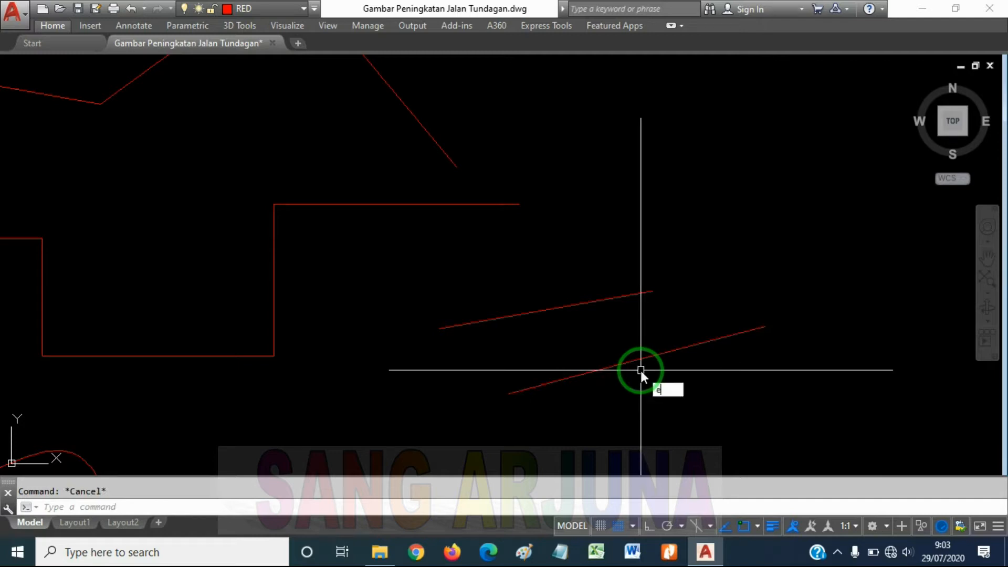
pyautogui.press('Return')
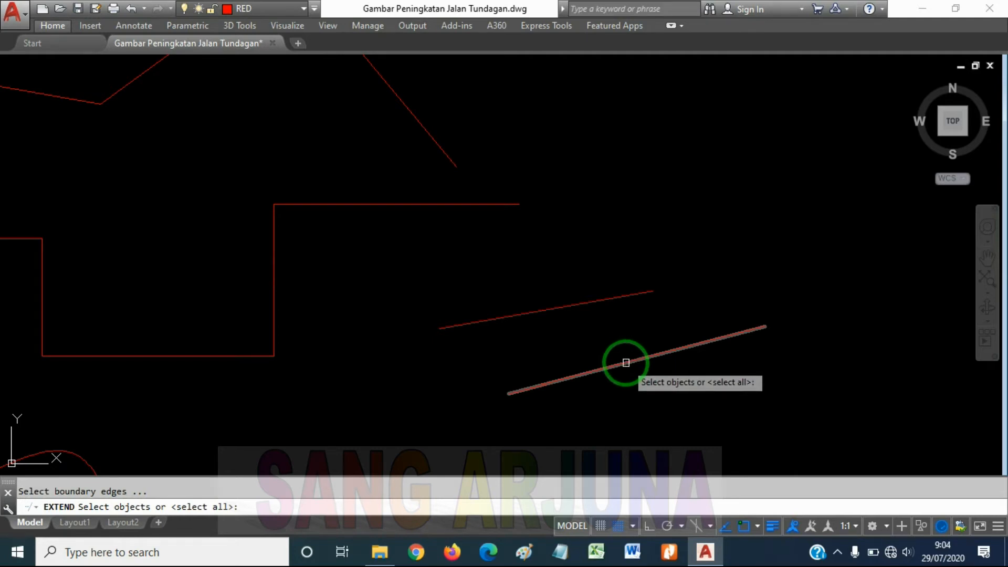
pyautogui.click(626, 363)
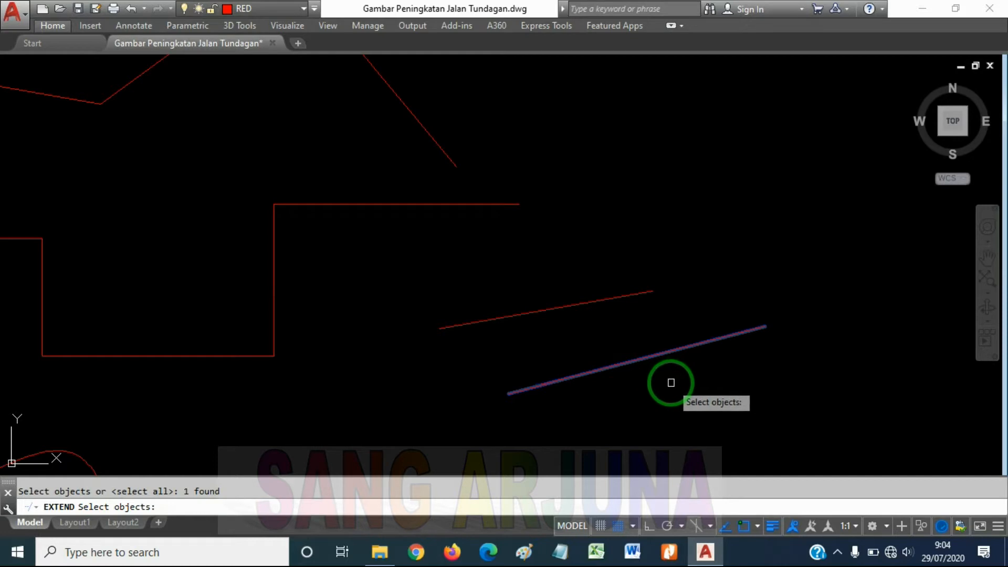
pyautogui.press('Return')
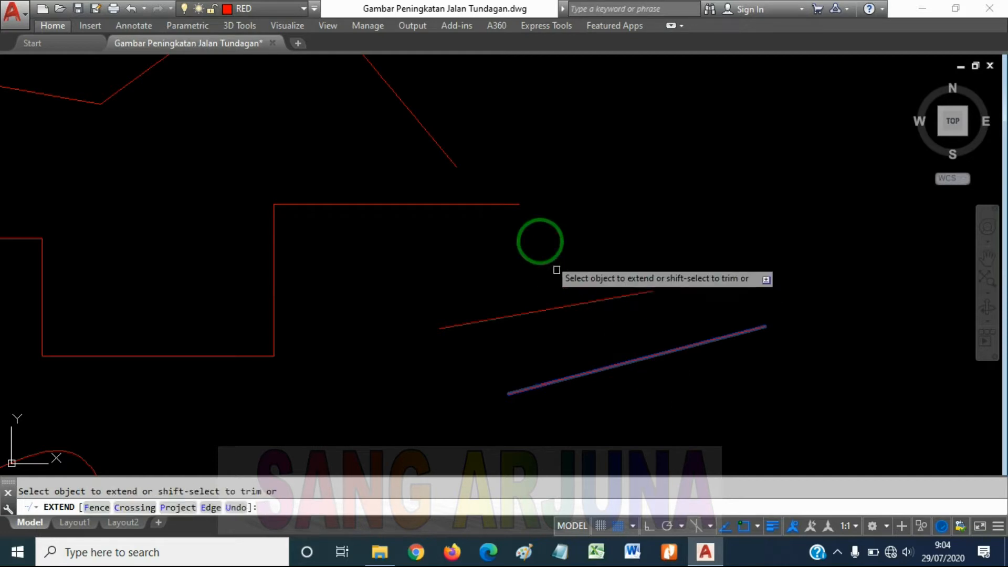
pyautogui.click(455, 166)
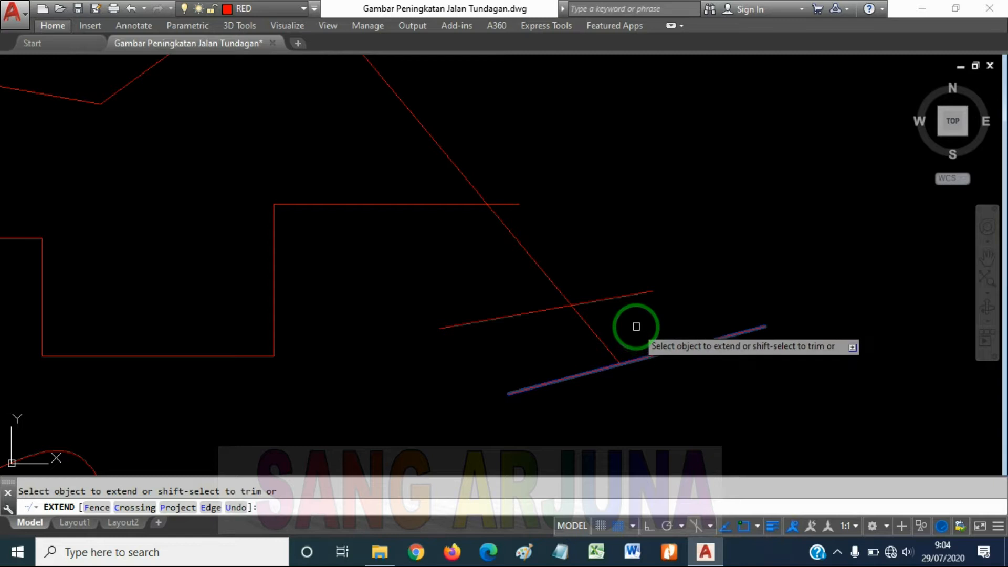
pyautogui.hotkey('ctrl', 'z')
# Extend the steep sloping line to the upper of the two separate lines, using that line as the boundary edge
pyautogui.write('ex')
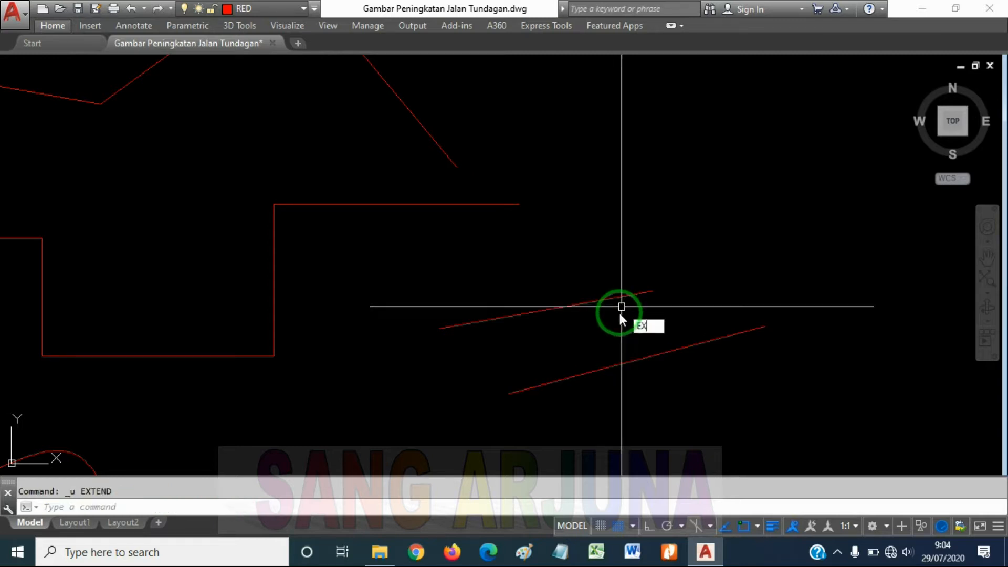
pyautogui.press('Return')
pyautogui.click(601, 300)
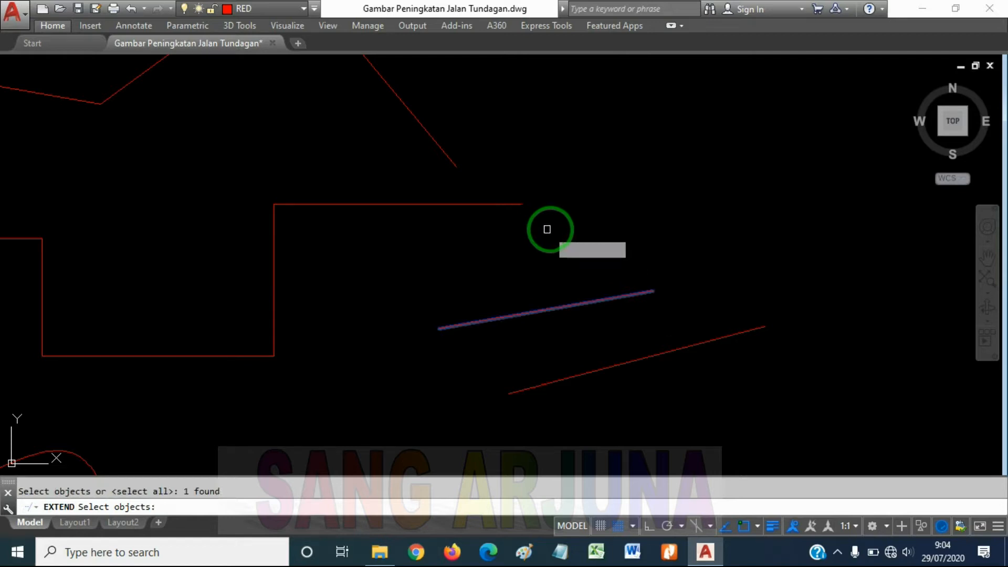
pyautogui.press('Return')
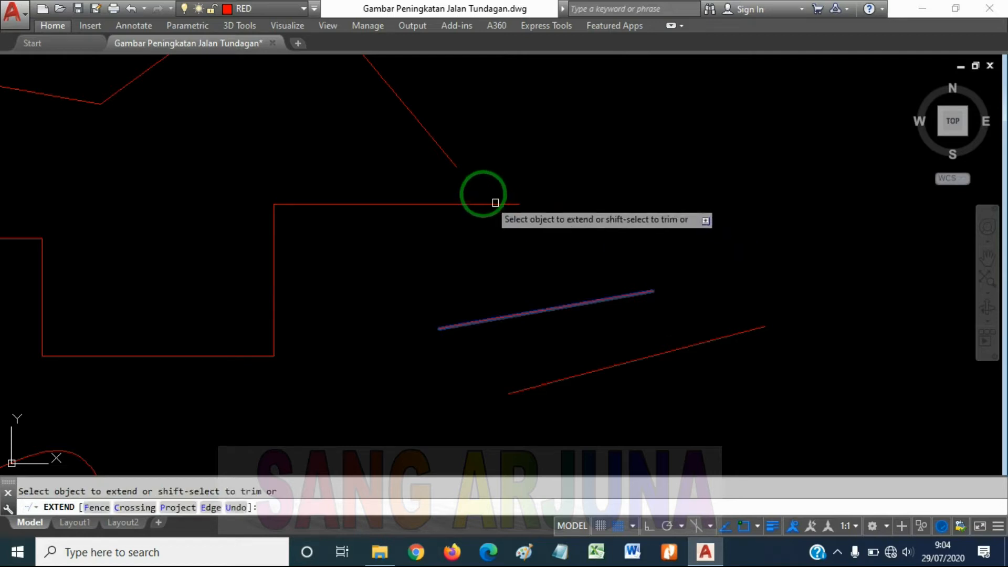
pyautogui.click(452, 163)
pyautogui.press('Escape')
pyautogui.press('Escape')
# Trim the part of the steep sloping line below the stepped polyline, using the polyline as the cutting edge
pyautogui.scroll(-4, 577, 206)
pyautogui.moveTo(577, 206); pyautogui.dragTo(576, 212, button='middle')
pyautogui.scroll(4, 560, 242)
pyautogui.moveTo(608, 278); pyautogui.dragTo(666, 248, button='middle')
pyautogui.moveTo(605, 223); pyautogui.dragTo(628, 261, button='middle')
pyautogui.scroll(-4, 632, 263)
pyautogui.moveTo(638, 296); pyautogui.dragTo(653, 283, button='middle')
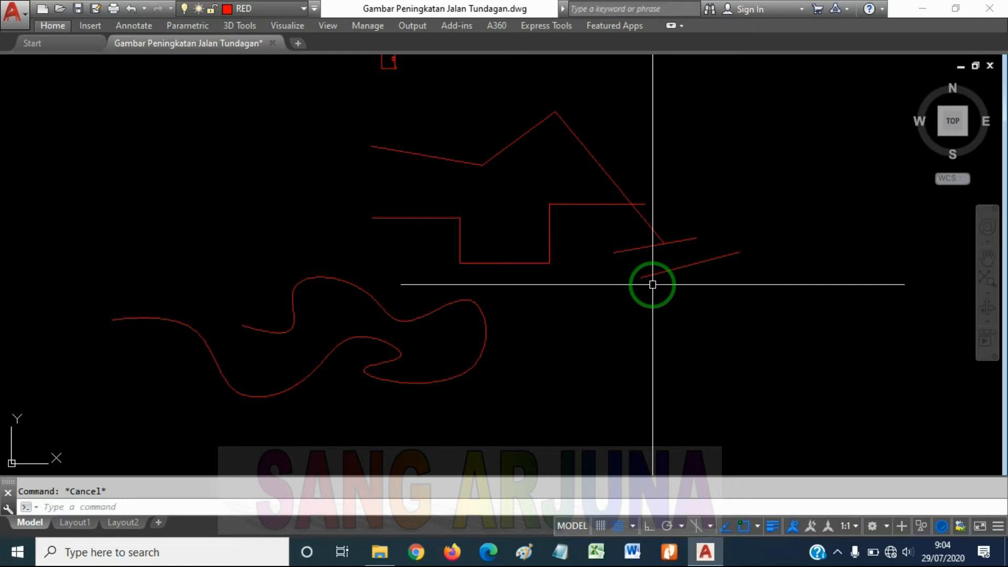
pyautogui.scroll(2, 647, 256)
pyautogui.moveTo(659, 271); pyautogui.dragTo(659, 276, button='middle')
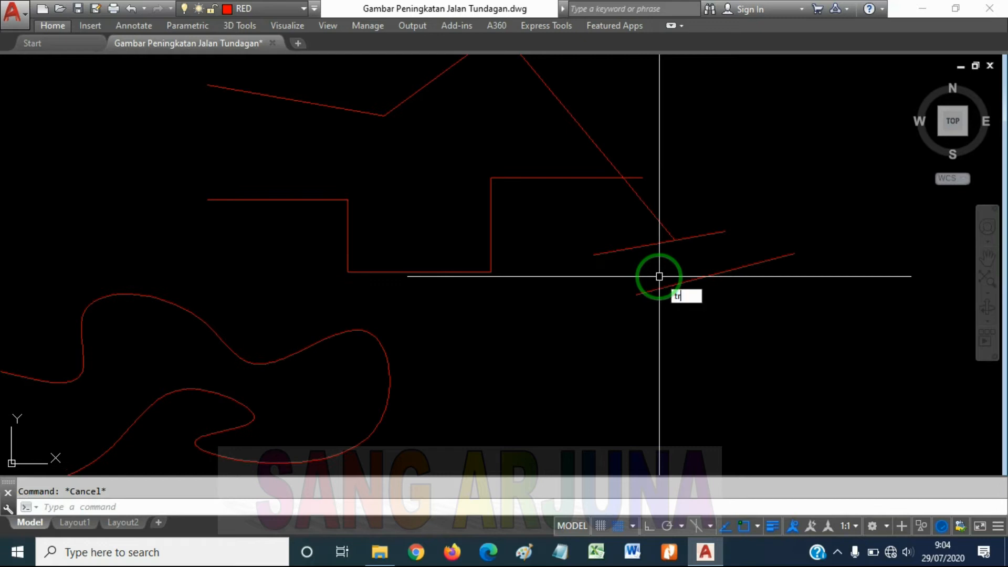
pyautogui.press('Return')
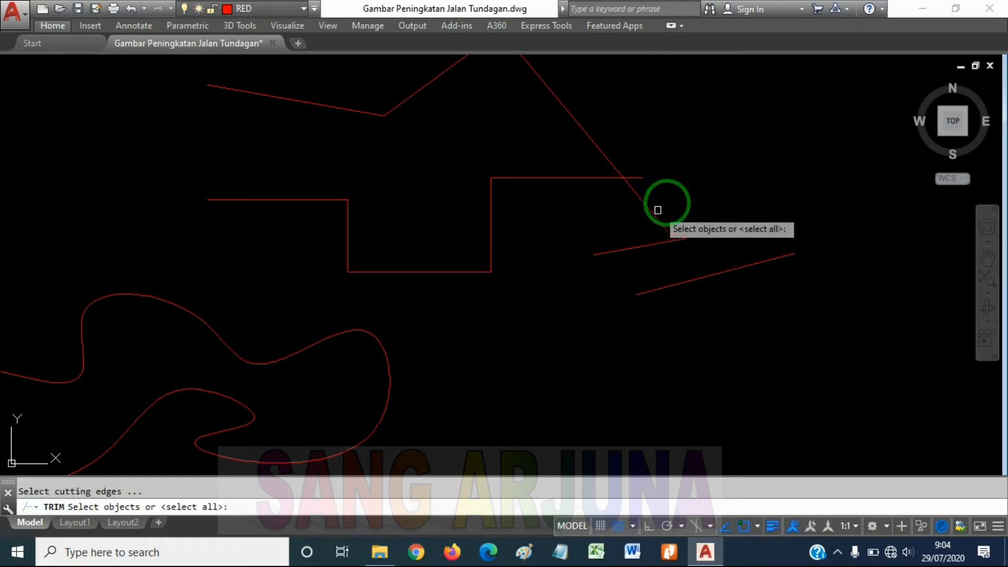
pyautogui.moveTo(684, 188)
pyautogui.mouseDown(button='middle')
pyautogui.moveTo(686, 236)
pyautogui.moveTo(670, 234)
pyautogui.mouseUp(button='middle')
pyautogui.scroll(2, 649, 235)
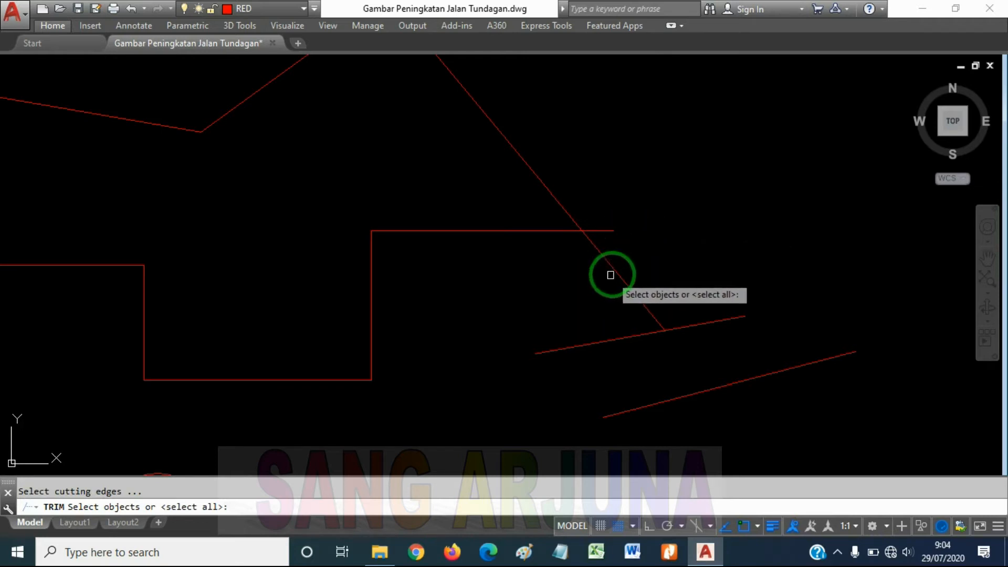
pyautogui.click(611, 232)
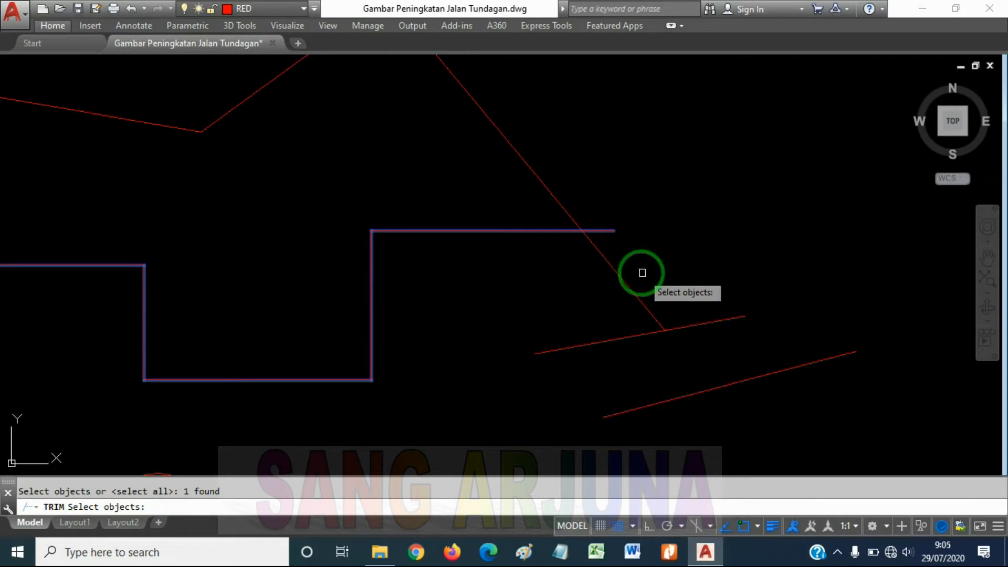
pyautogui.press('Return')
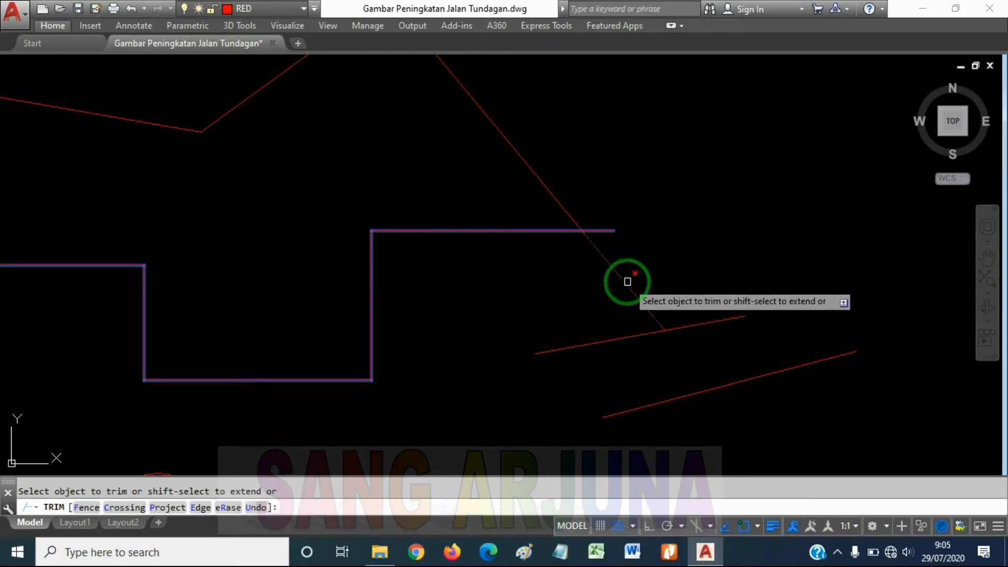
pyautogui.click(627, 283)
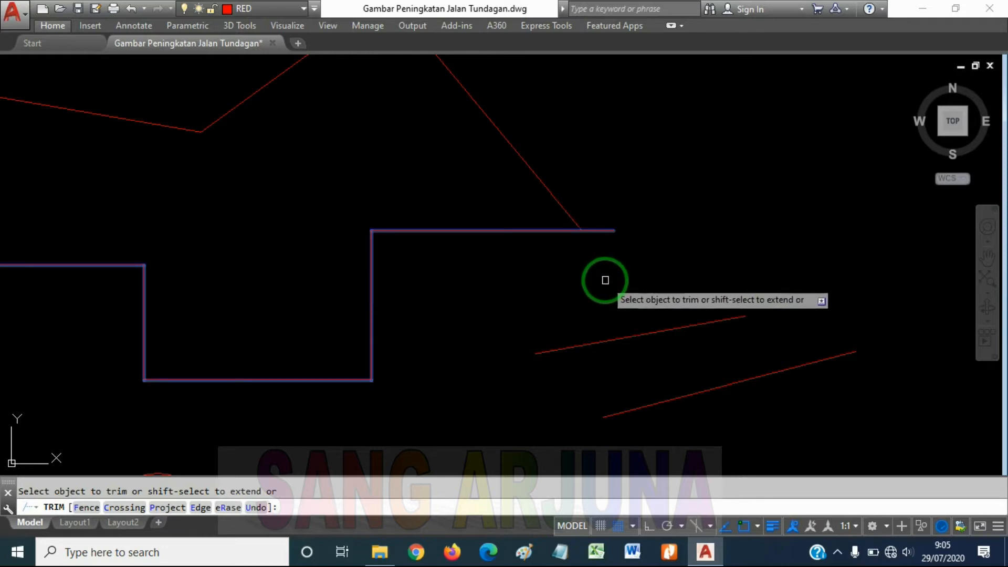
pyautogui.press('Escape')
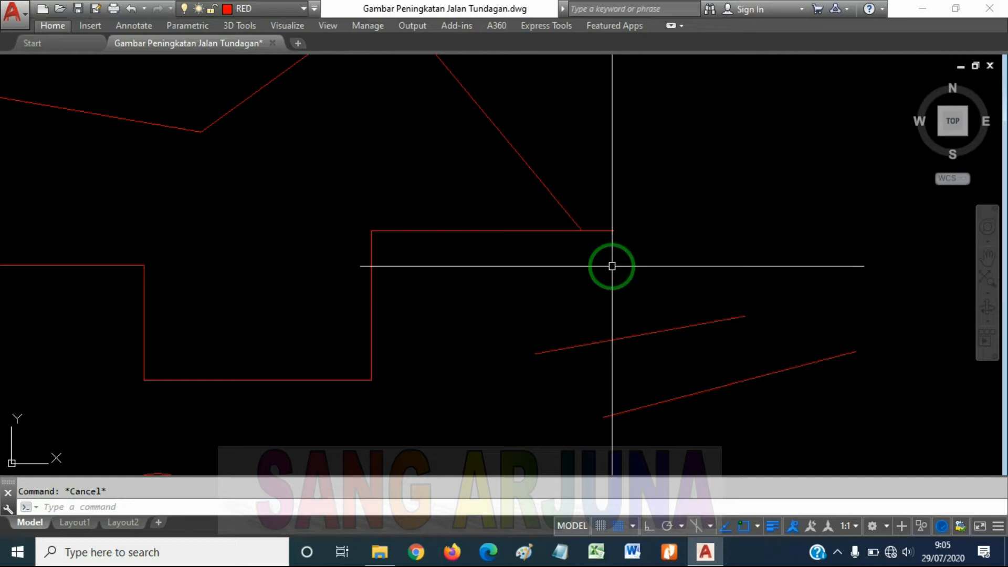
# Extend the trimmed sloping line to the lower of the two separate lines as the boundary edge
pyautogui.press('Return')
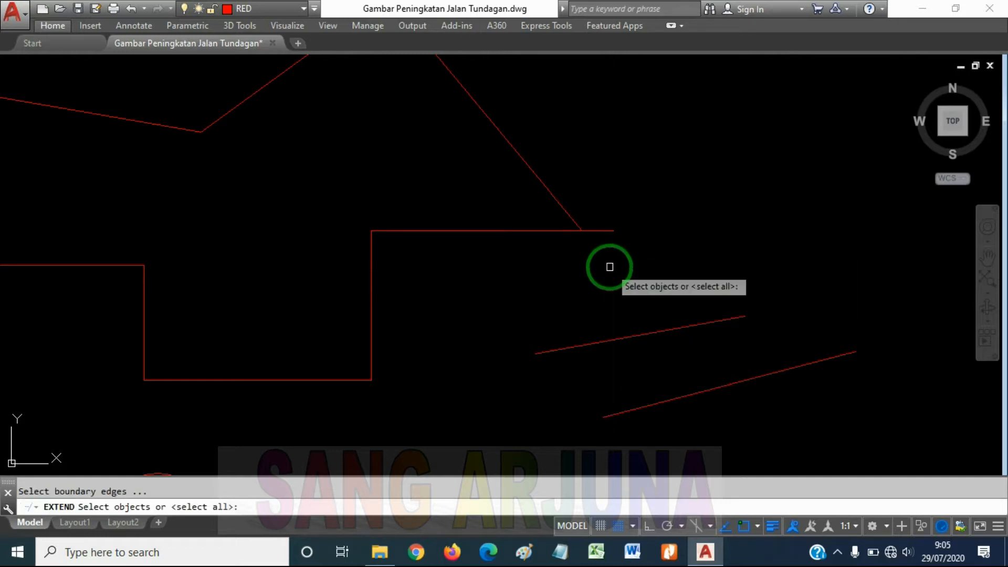
pyautogui.click(795, 370)
pyautogui.press('Return')
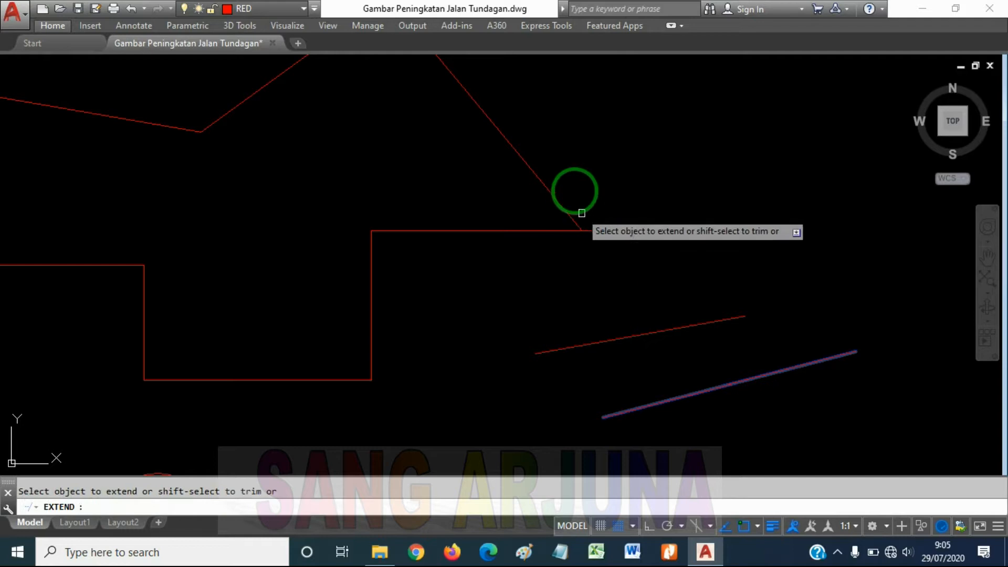
pyautogui.click(551, 199)
pyautogui.press('Escape')
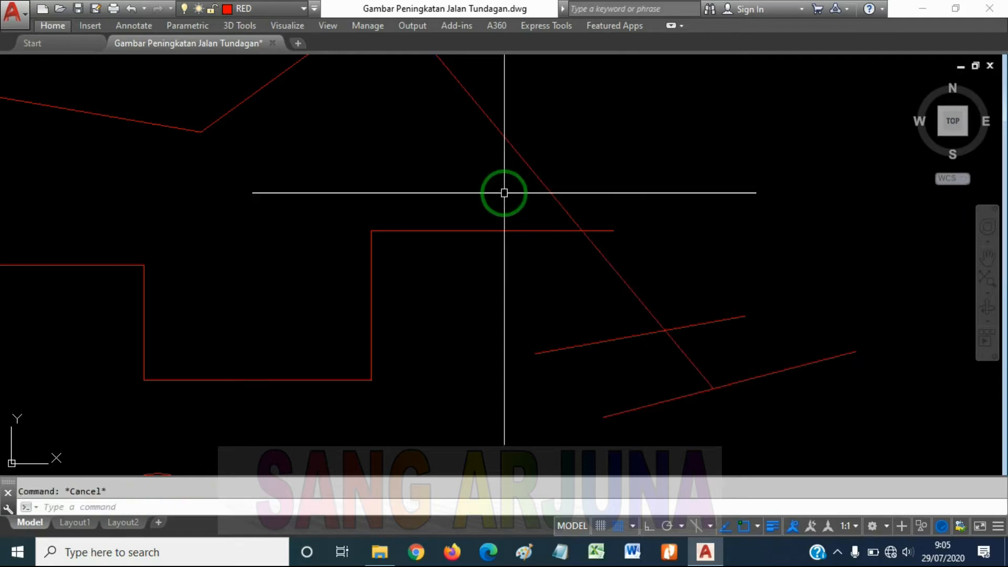
# Draw a third line about 92 units long, rising at about 19° to the right, below the two separate lines
pyautogui.moveTo(765, 411); pyautogui.dragTo(748, 283, button='middle')
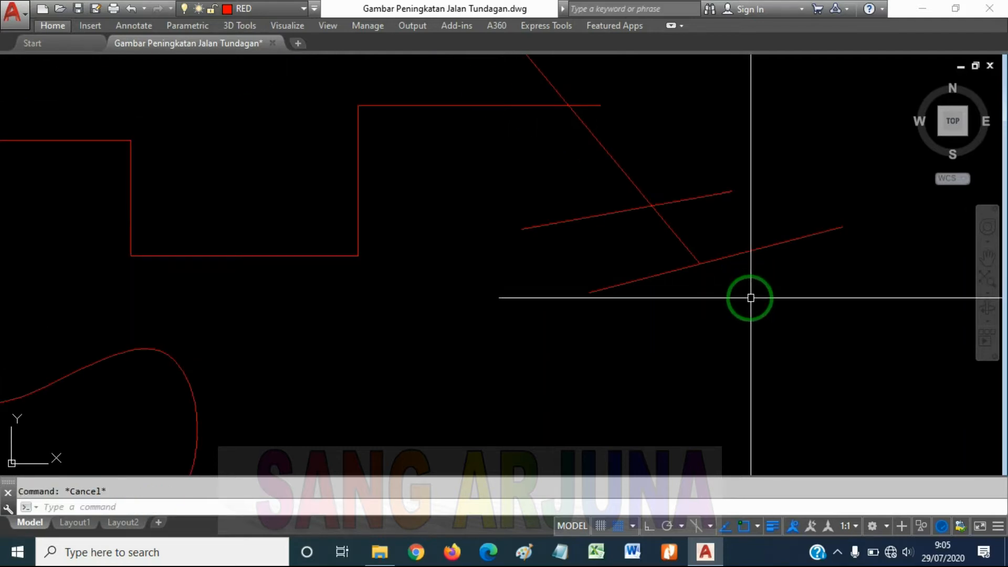
pyautogui.write('l')
pyautogui.press('Return')
pyautogui.click(682, 353)
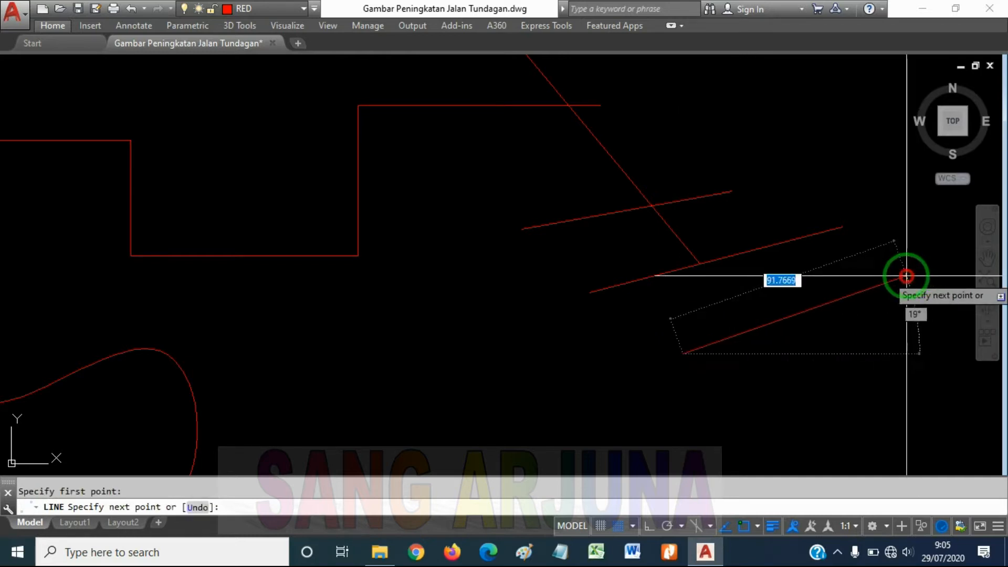
# Extend the steep sloping line to the new third line, using that line as the boundary edge
pyautogui.write('ex')
pyautogui.press('Return')
pyautogui.click(787, 365)
pyautogui.click(742, 275)
pyautogui.press('Return')
pyautogui.click(701, 232)
pyautogui.click(640, 248)
pyautogui.press('Escape')
# Trim the sloping line's portion between the upper and middle gently rising lines, using both as cutting edges
pyautogui.moveTo(716, 252)
pyautogui.mouseDown(button='middle')
pyautogui.moveTo(709, 288)
pyautogui.moveTo(637, 304)
pyautogui.mouseUp(button='middle')
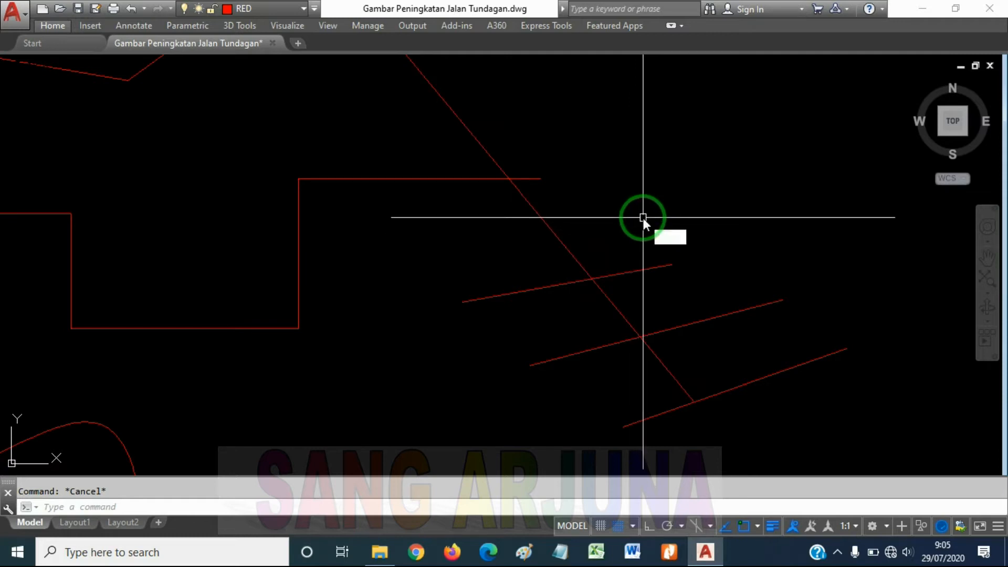
pyautogui.press('Return')
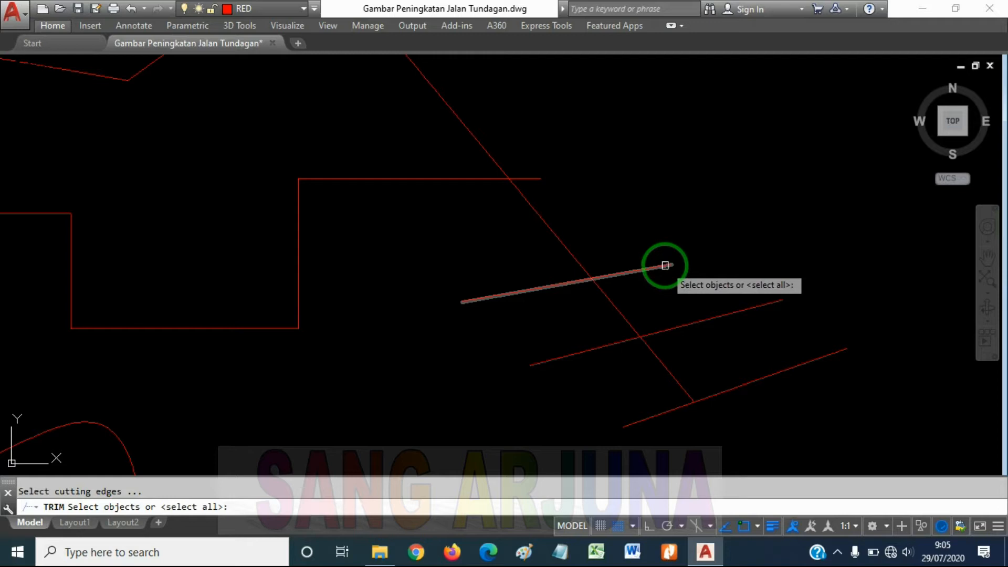
pyautogui.click(665, 265)
pyautogui.click(707, 316)
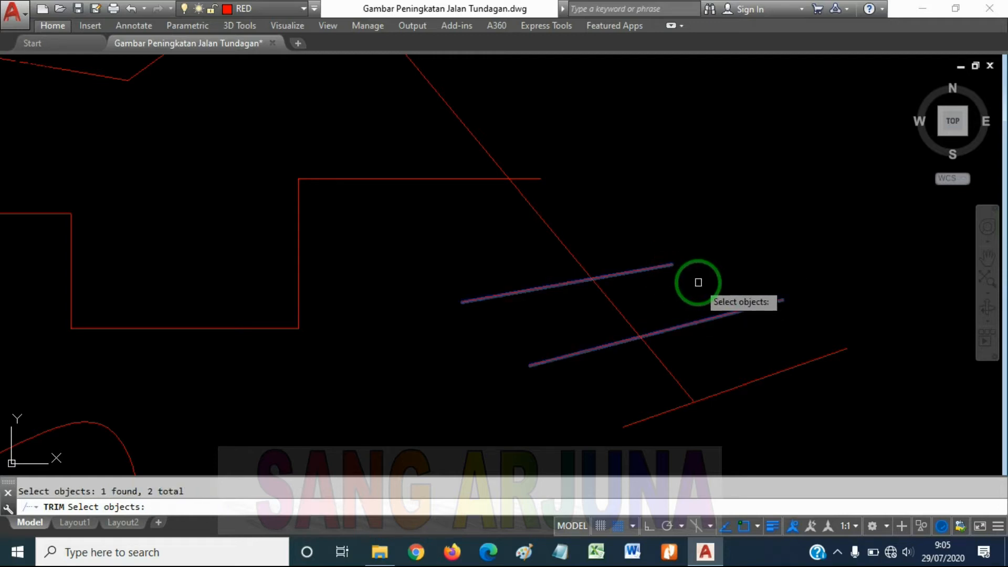
pyautogui.press('Return')
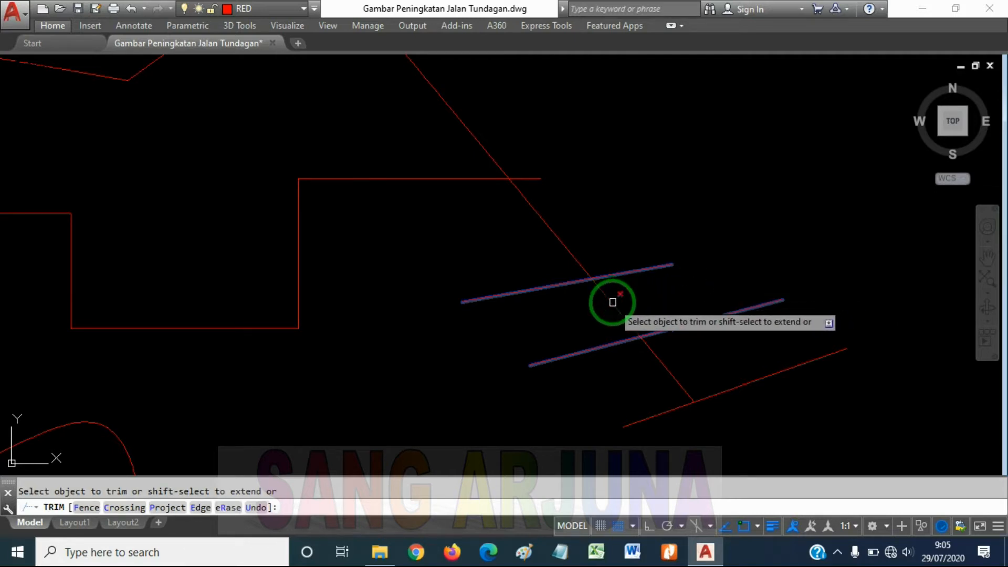
pyautogui.click(611, 302)
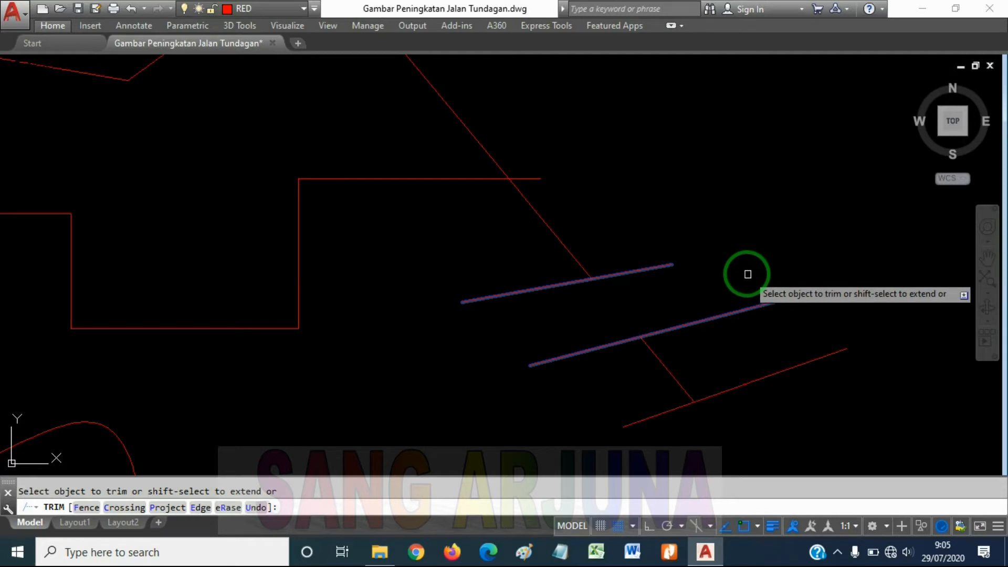
pyautogui.press('Escape')
# Offset the lowest of the three gently rising lines by 1 unit toward its lower side
pyautogui.moveTo(698, 266); pyautogui.dragTo(737, 250, button='middle')
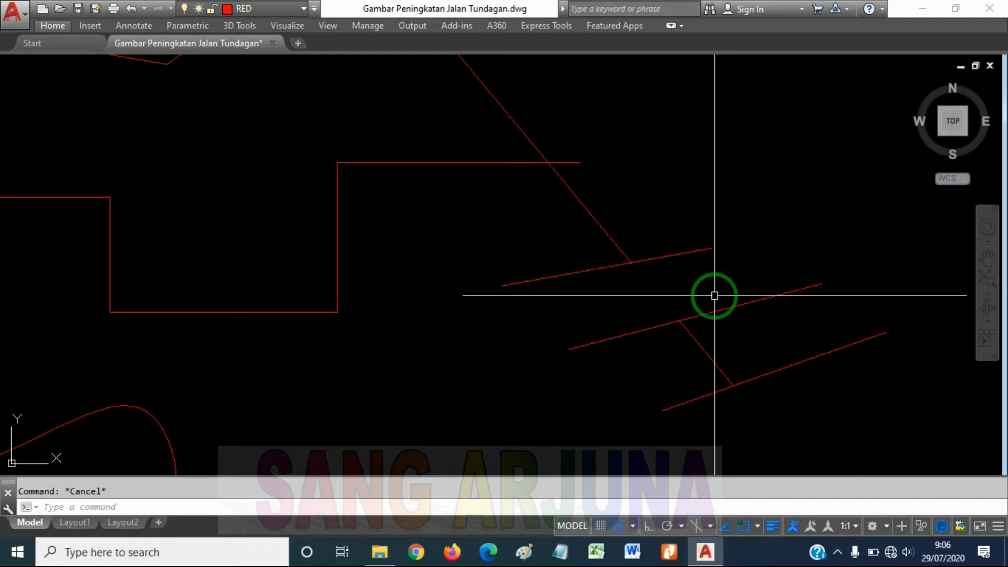
pyautogui.scroll(-2, 705, 286)
pyautogui.moveTo(720, 306); pyautogui.dragTo(584, 233, button='middle')
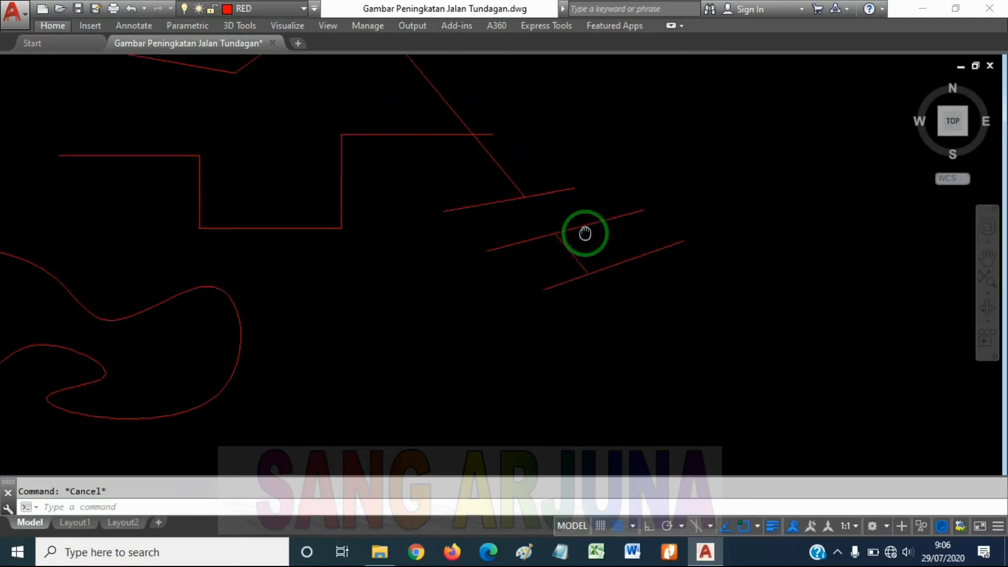
pyautogui.scroll(2, 614, 262)
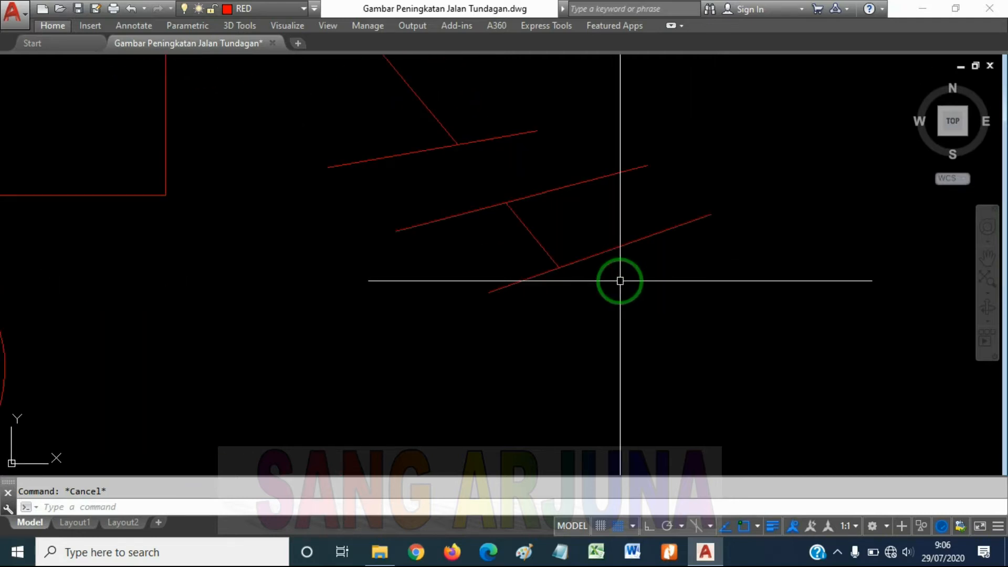
pyautogui.click(619, 232)
pyautogui.press('Escape')
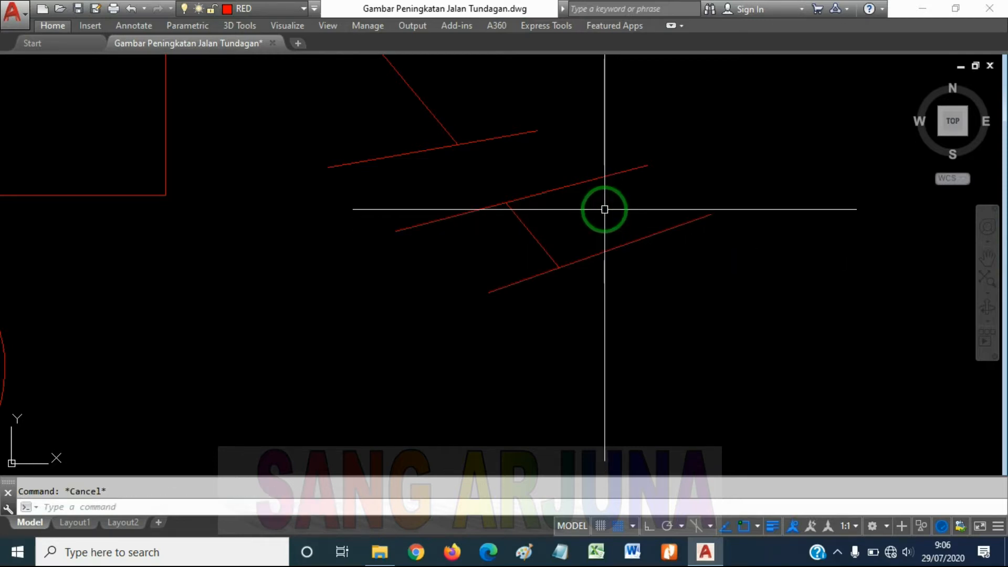
pyautogui.press('Return')
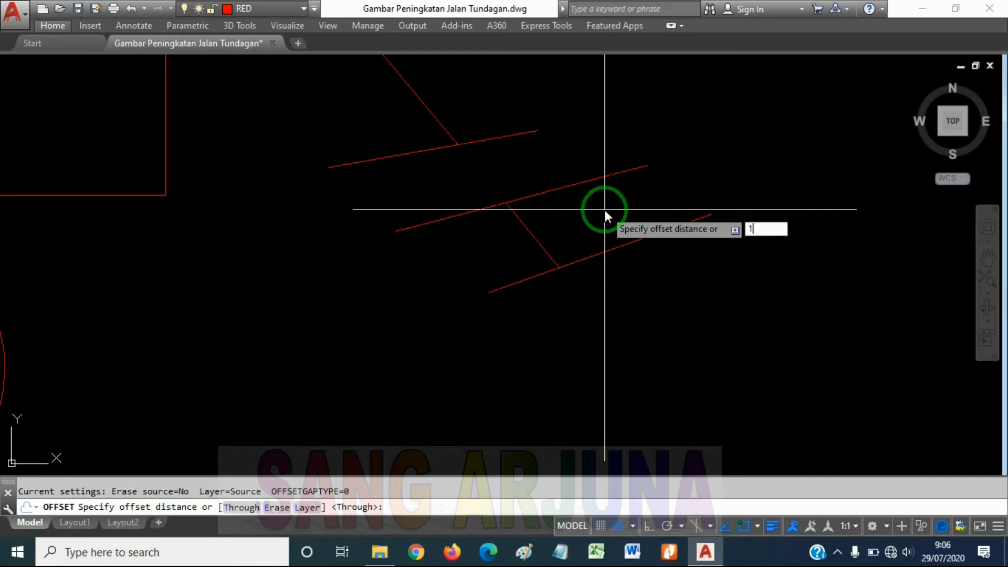
pyautogui.press('Return')
pyautogui.click(604, 250)
pyautogui.click(615, 303)
pyautogui.scroll(2, 566, 272)
pyautogui.scroll(2, 566, 272)
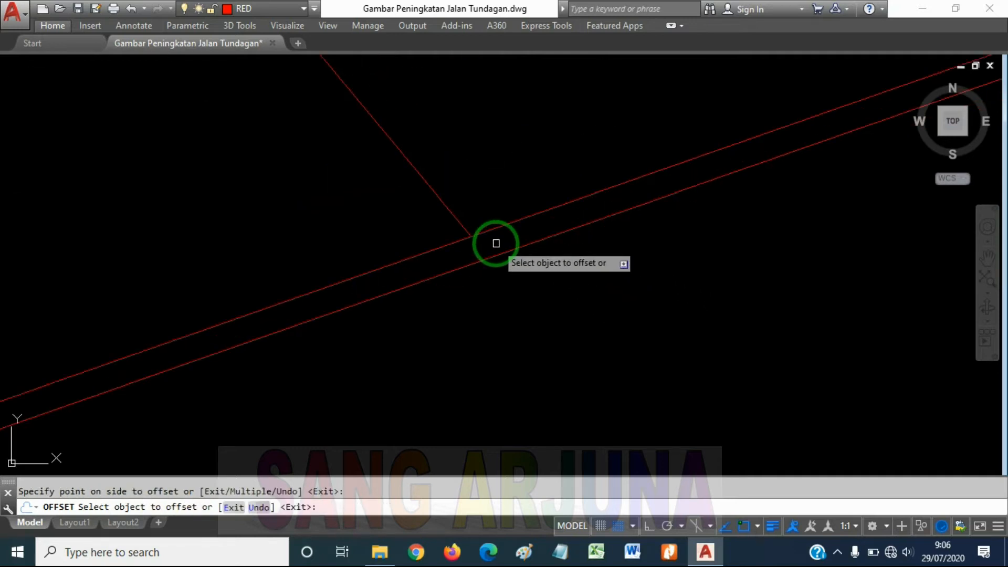
pyautogui.scroll(-6, 504, 242)
pyautogui.press('Return')
# Draw a horizontal line about 20 units long in the empty area below the sloping lines, with Ortho on
pyautogui.scroll(6, 504, 240)
pyautogui.scroll(-3, 511, 306)
pyautogui.moveTo(549, 361); pyautogui.dragTo(549, 195, button='middle')
pyautogui.moveTo(564, 313); pyautogui.dragTo(563, 247, button='middle')
pyautogui.write('l')
pyautogui.press('Return')
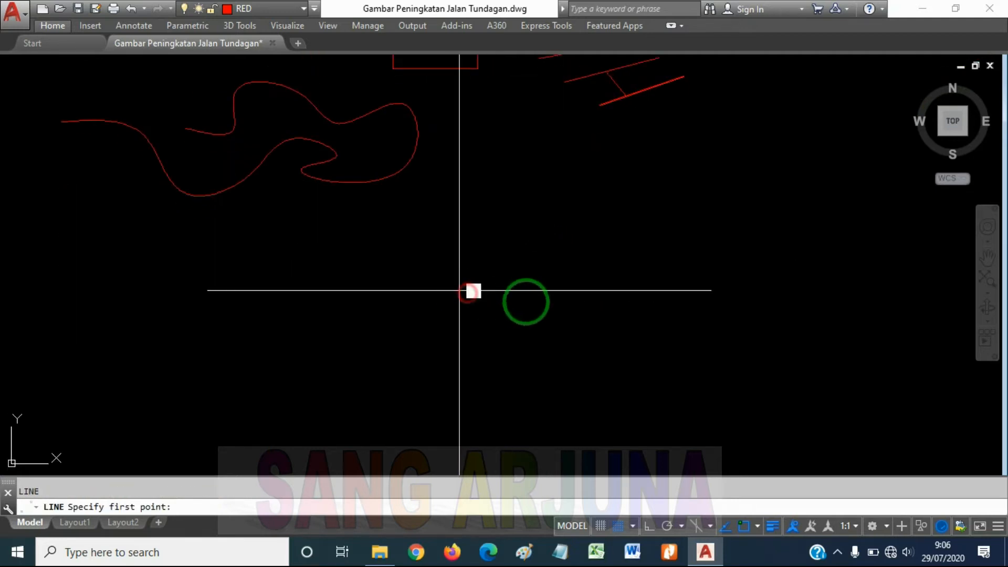
pyautogui.click(460, 290)
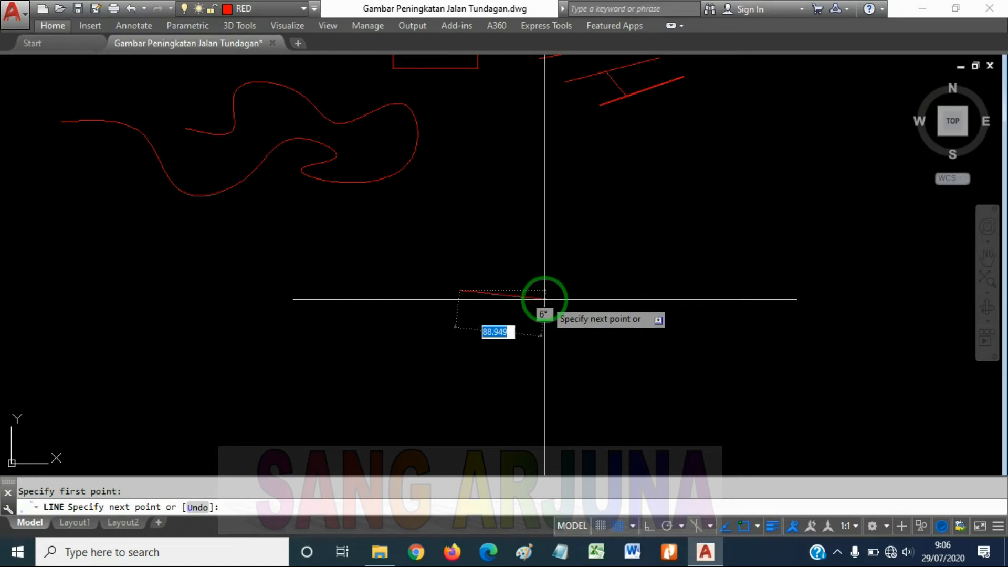
pyautogui.press('F8')
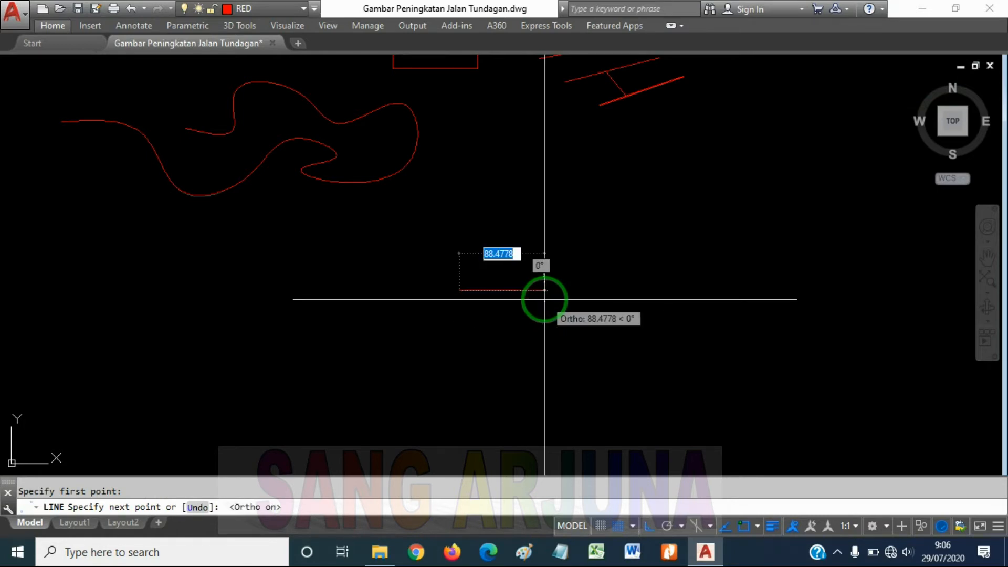
pyautogui.scroll(4, 472, 298)
pyautogui.press('Return')
pyautogui.scroll(5, 453, 272)
pyautogui.click(490, 270)
pyautogui.click(466, 332)
pyautogui.press('Escape')
pyautogui.scroll(-3, 506, 257)
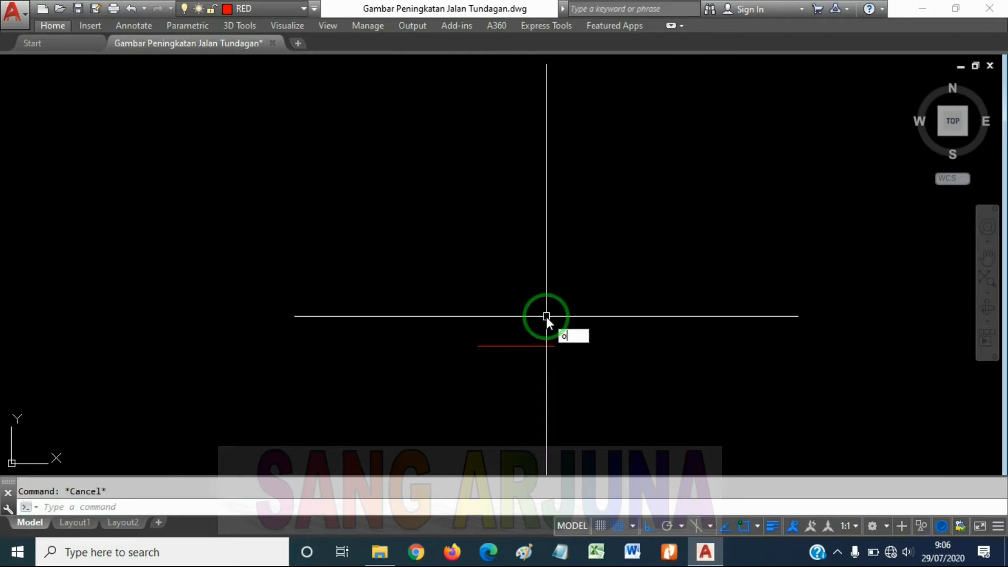
# Offset the new horizontal line by 5 units toward its upper side
pyautogui.press('Return')
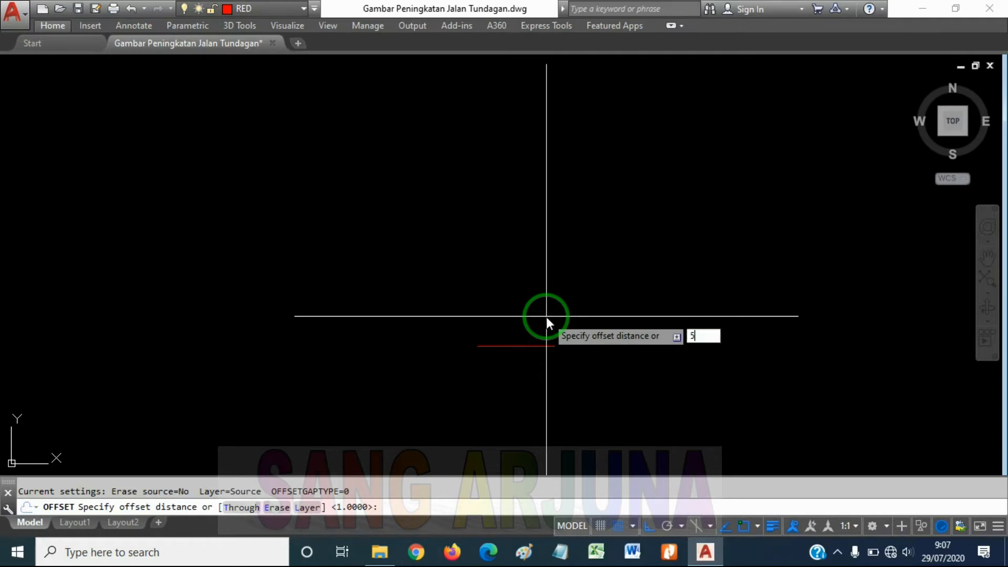
pyautogui.press('Return')
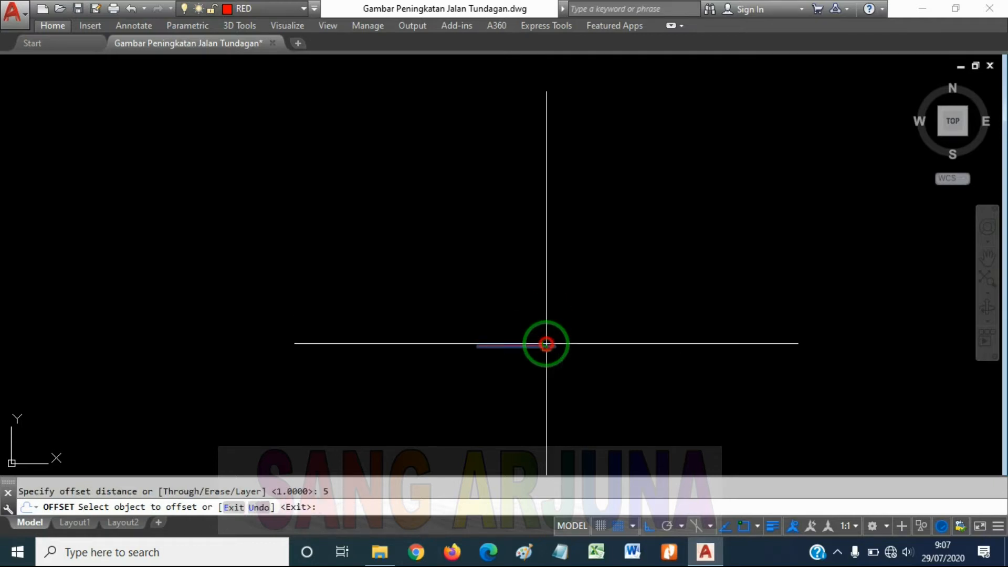
pyautogui.click(546, 345)
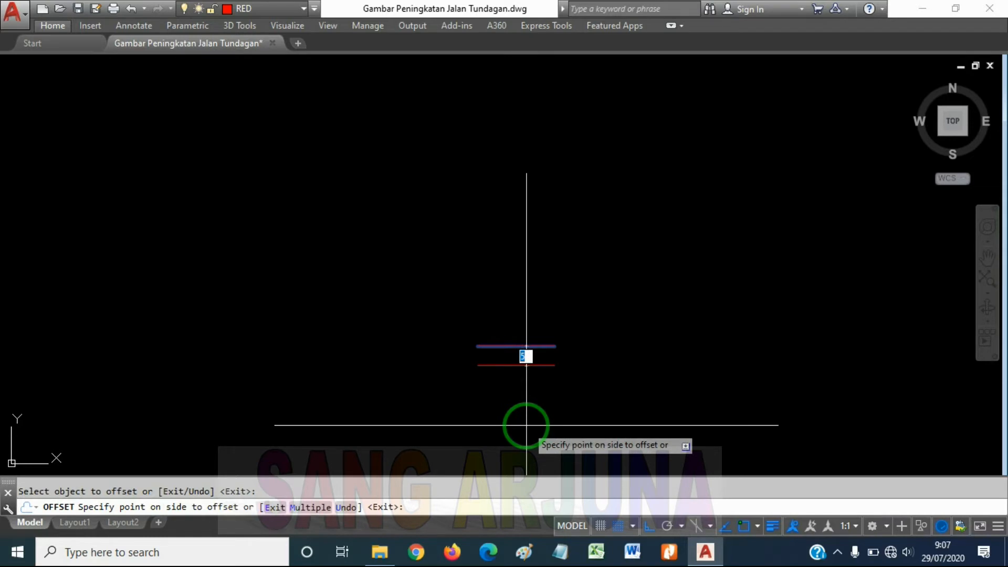
pyautogui.click(530, 238)
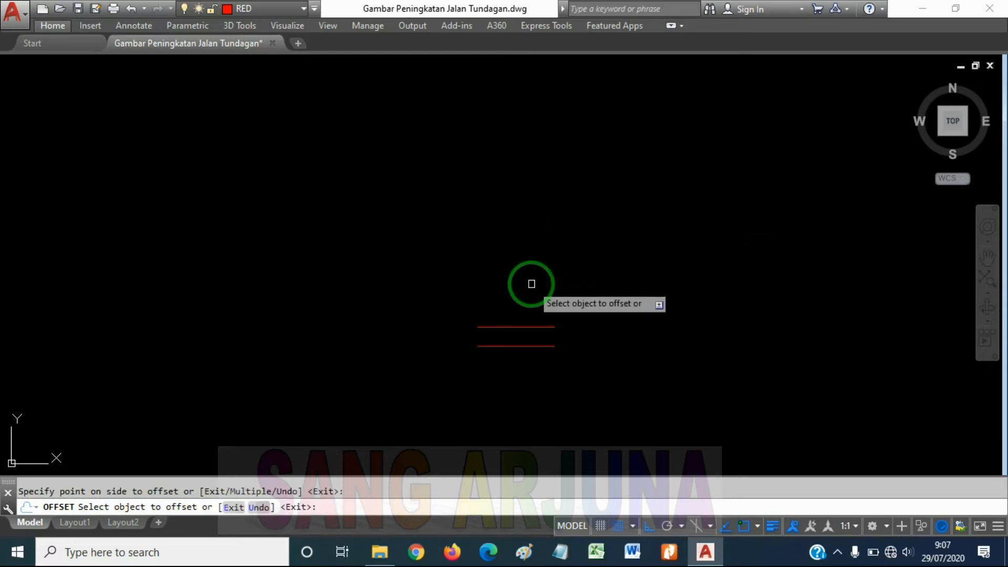
pyautogui.press('Escape')
# Add a vertical linear dimension between the right ends of the two horizontal lines, placed to their right
pyautogui.scroll(4, 530, 315)
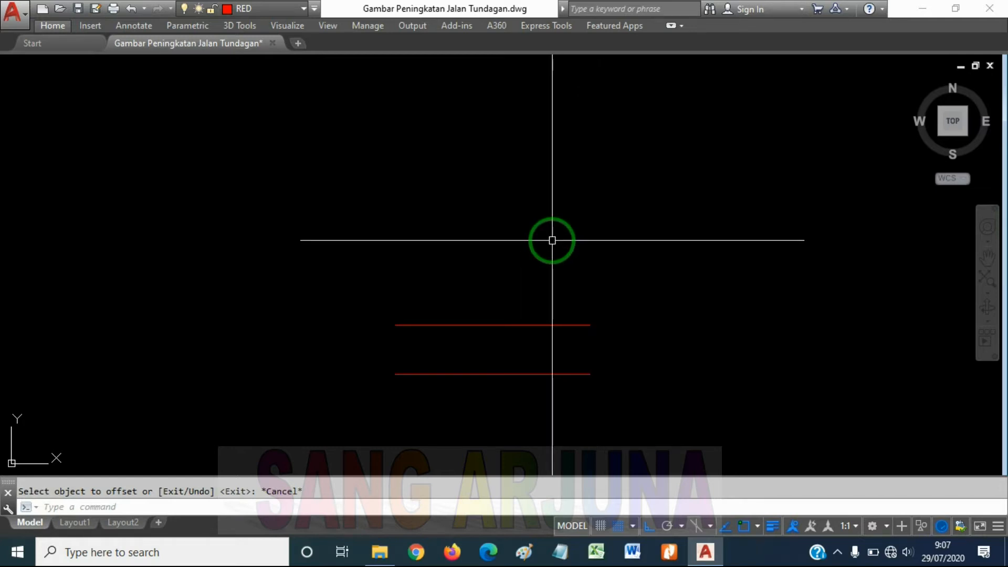
pyautogui.write('DIMLIn')
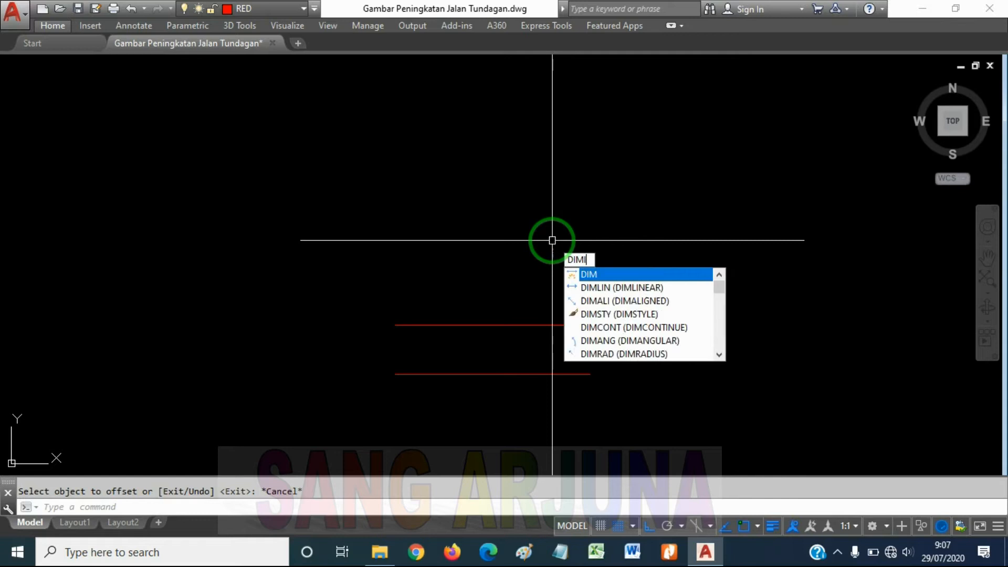
pyautogui.write('ear')
pyautogui.press('Return')
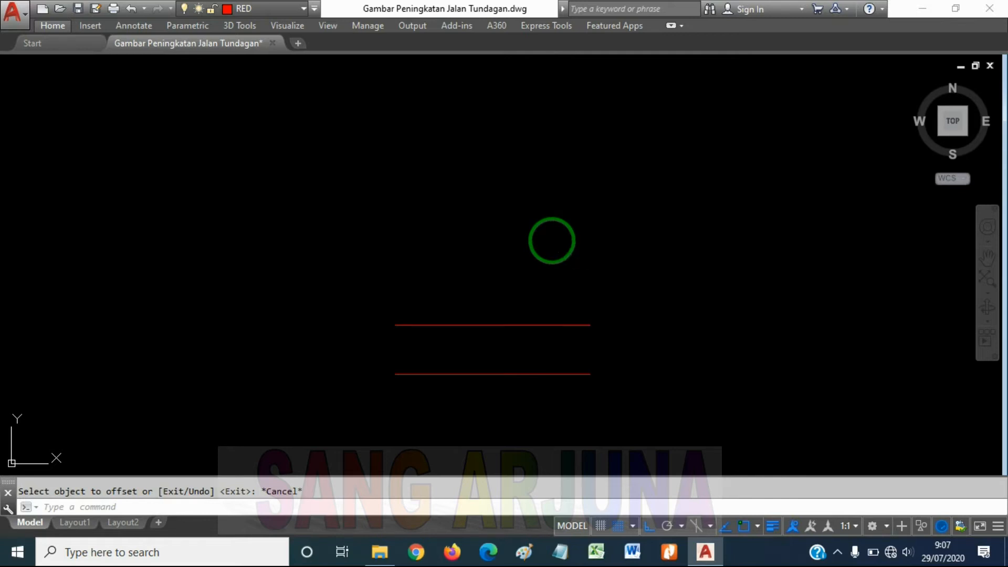
pyautogui.click(590, 325)
pyautogui.click(590, 373)
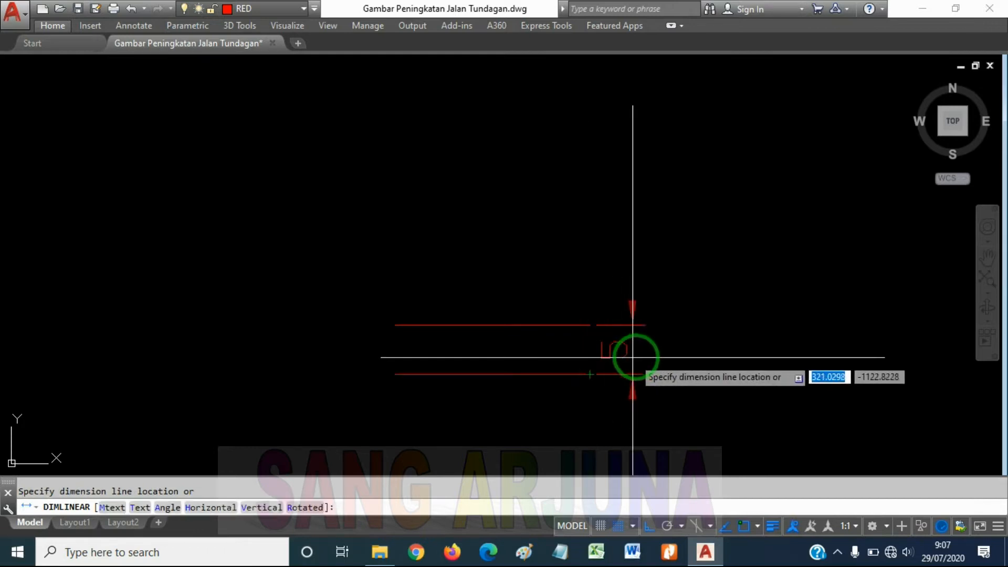
pyautogui.click(660, 349)
pyautogui.press('Escape')
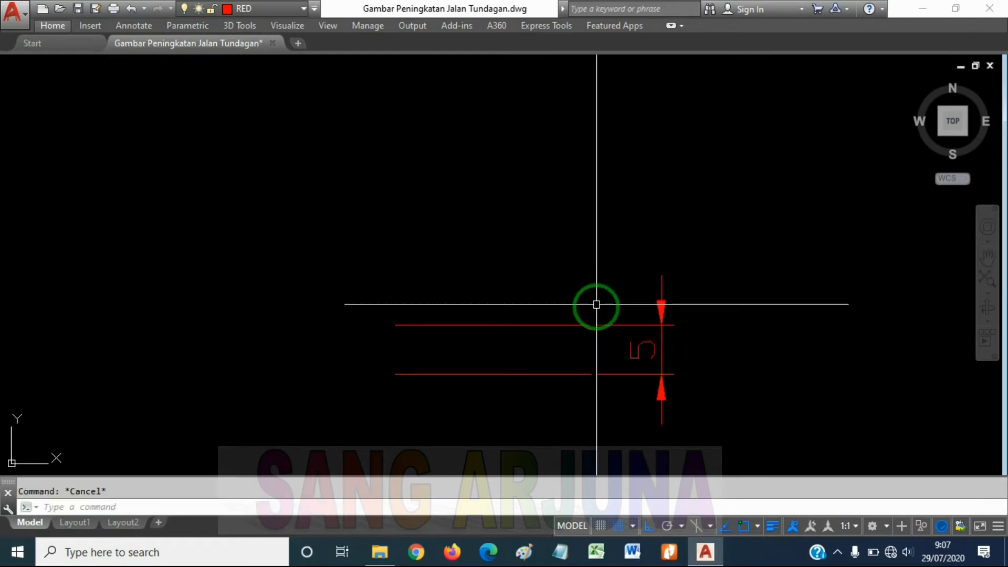
# Offset the lower of the two horizontal lines by 10 units toward its lower side
pyautogui.scroll(-2, 546, 272)
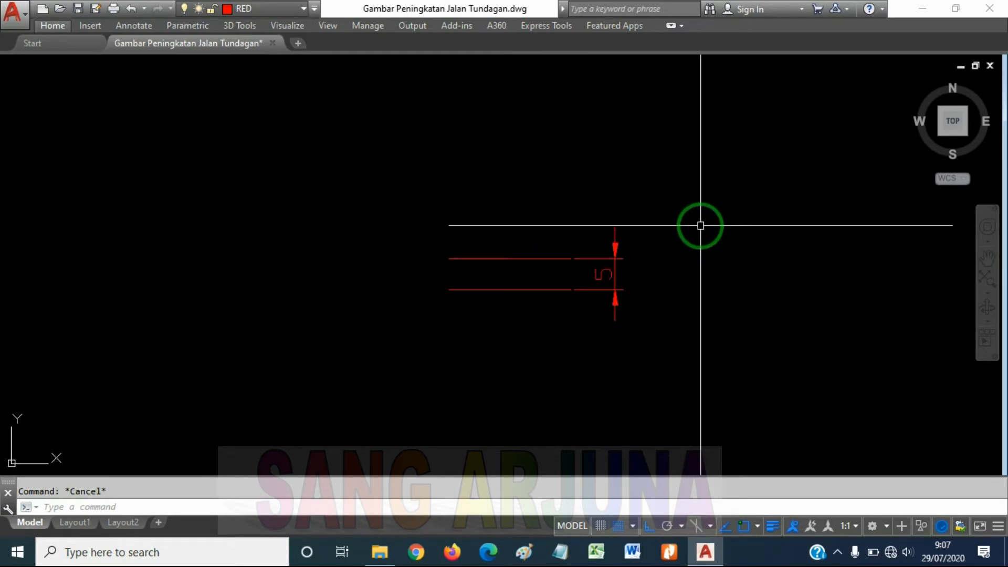
pyautogui.write('o')
pyautogui.press('Return')
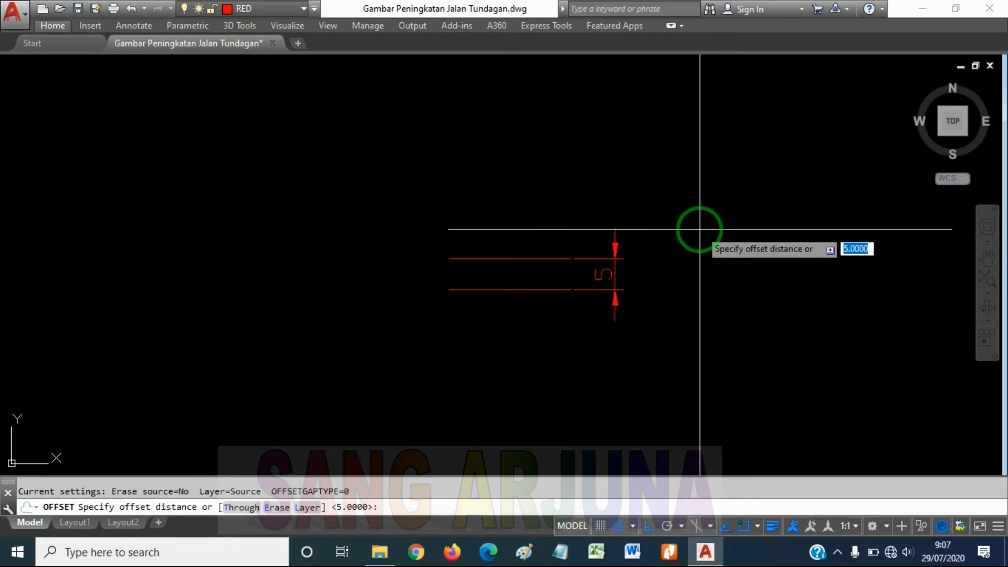
pyautogui.write('10')
pyautogui.press('Return')
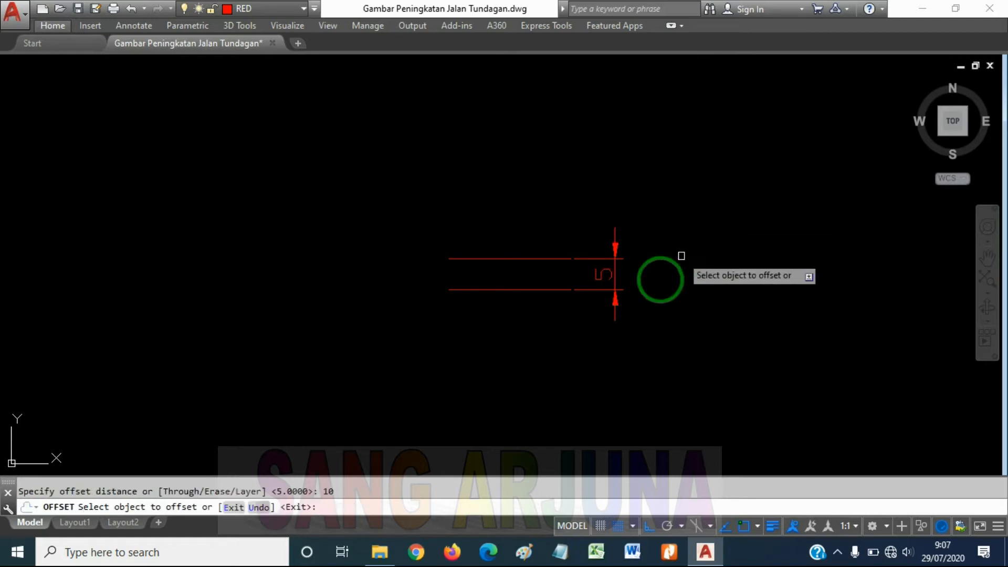
pyautogui.click(514, 288)
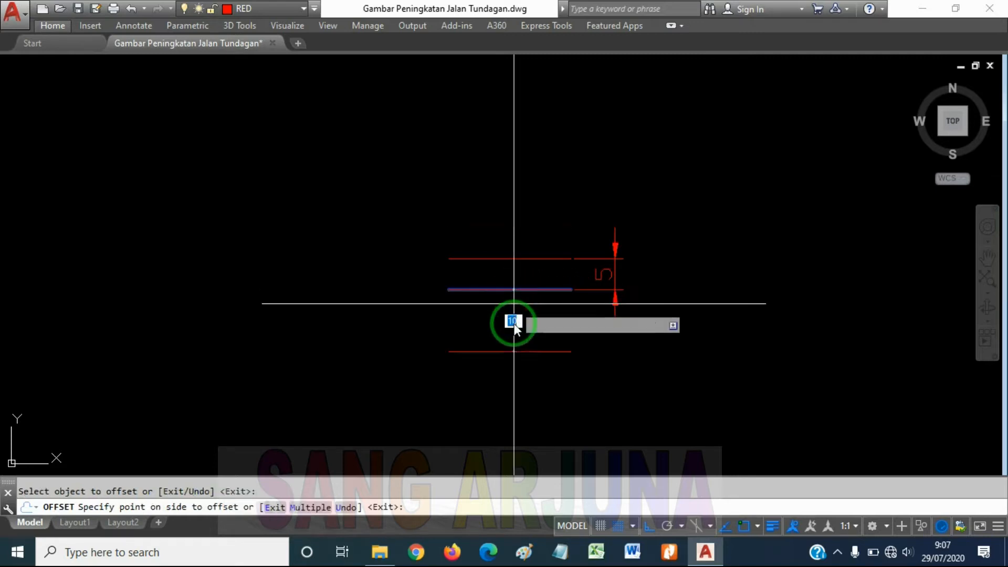
pyautogui.click(504, 378)
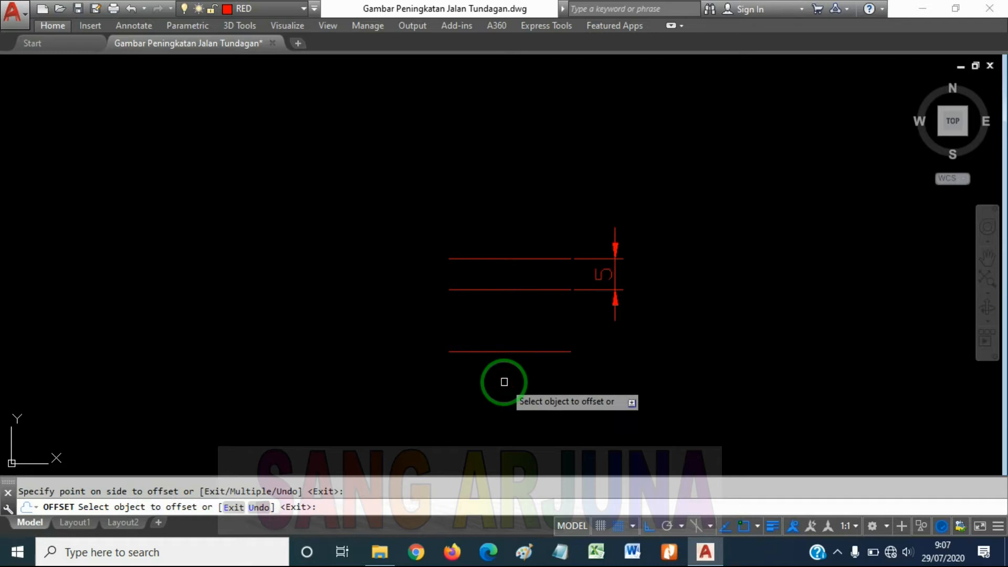
pyautogui.press('Escape')
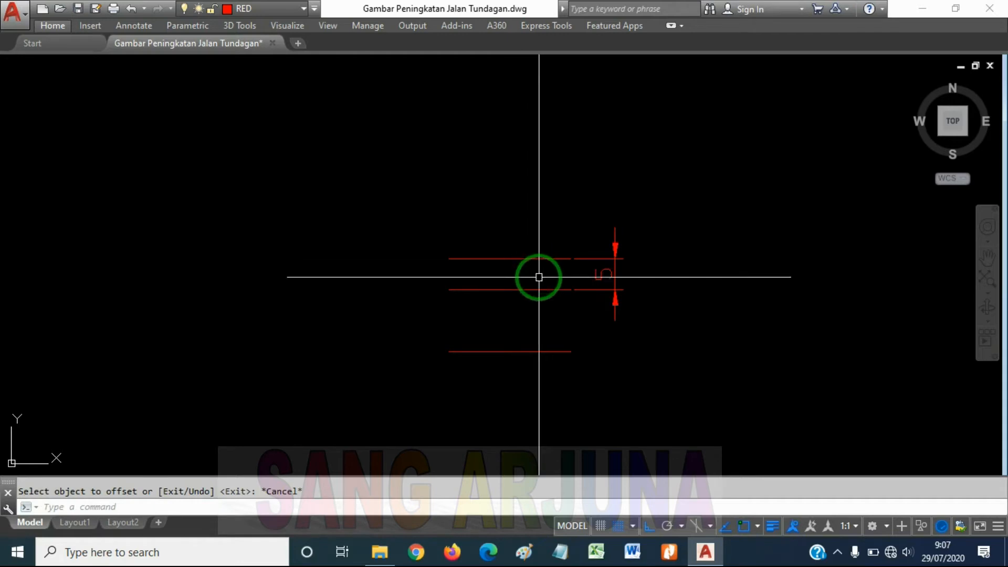
# Add a vertical linear dimension between the left ends of the middle and lowest horizontal lines, placed to their left
pyautogui.write('DIMLIN')
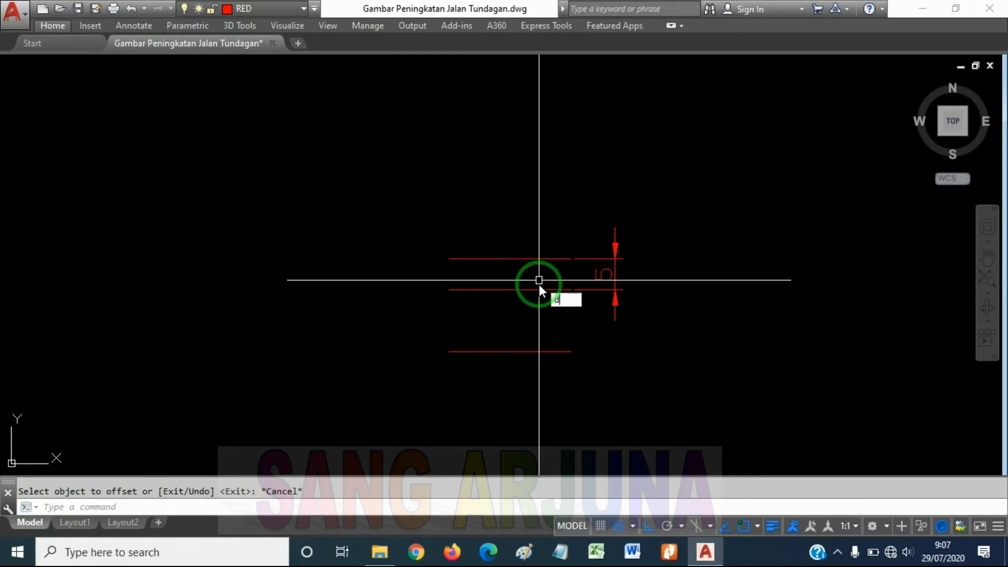
pyautogui.press('Return')
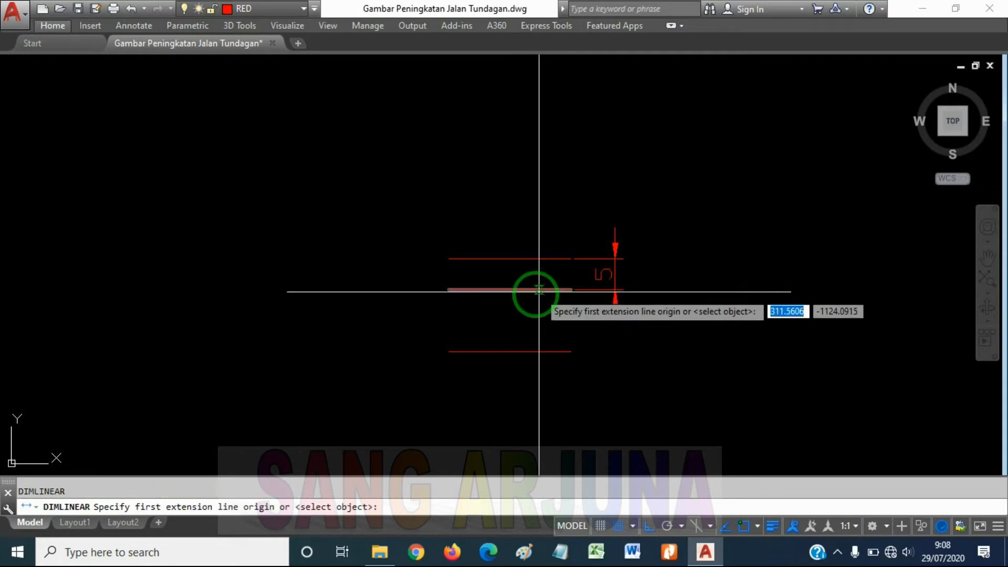
pyautogui.click(448, 290)
pyautogui.click(449, 352)
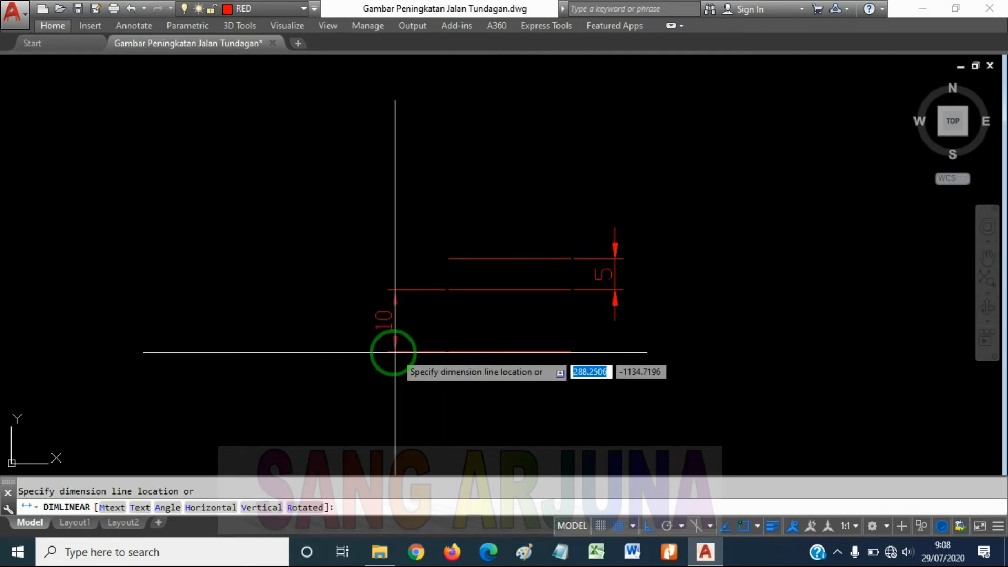
pyautogui.click(393, 352)
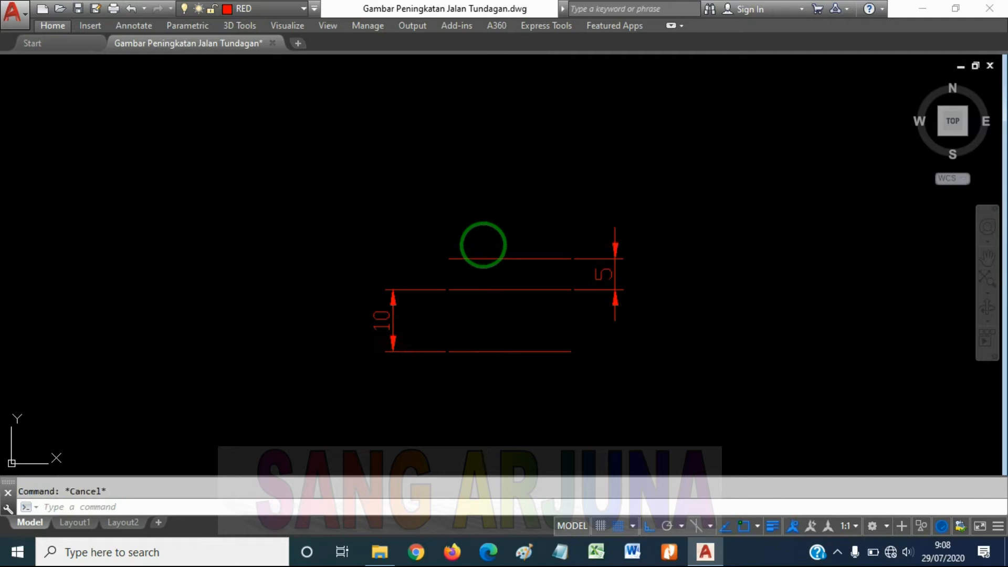
# Offset the lowest horizontal line downward, picking the distance from the top line to the second line as the offset distance
pyautogui.scroll(2, 499, 288)
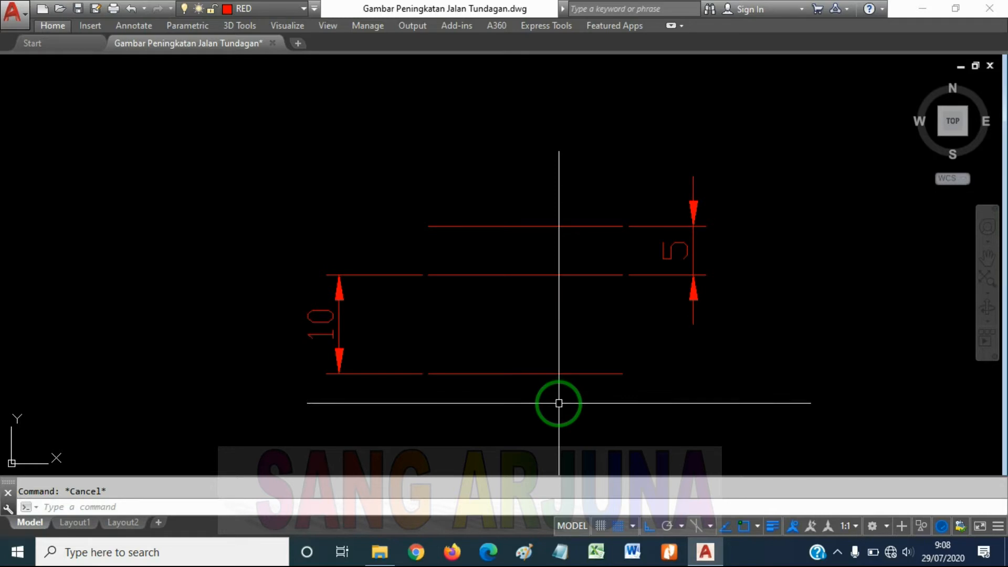
pyautogui.press('Return')
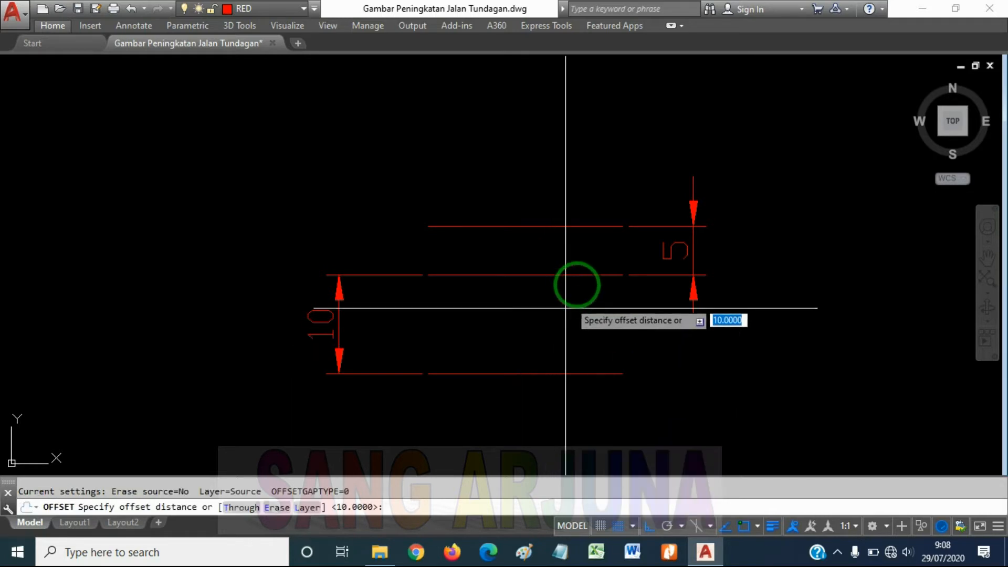
pyautogui.click(507, 226)
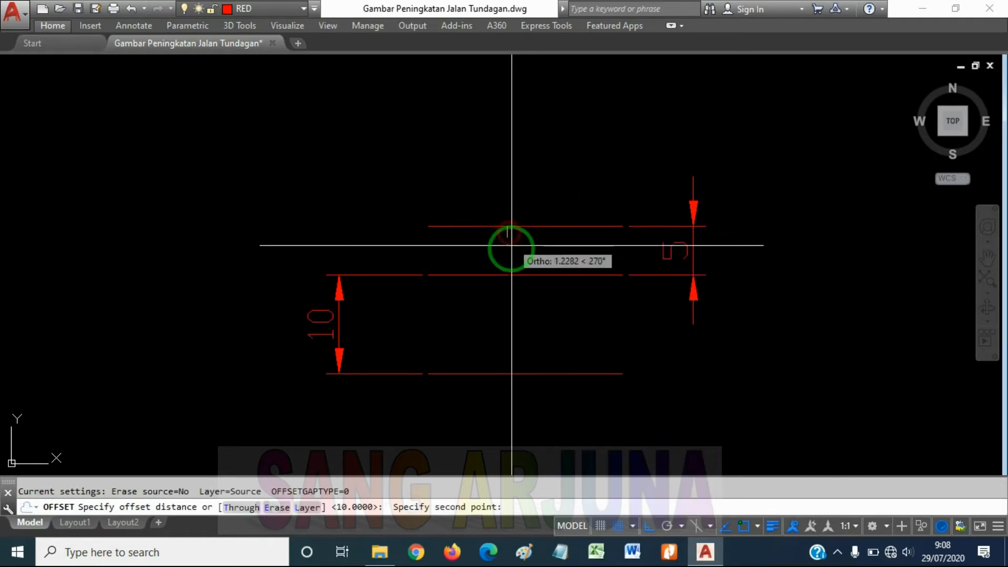
pyautogui.click(507, 275)
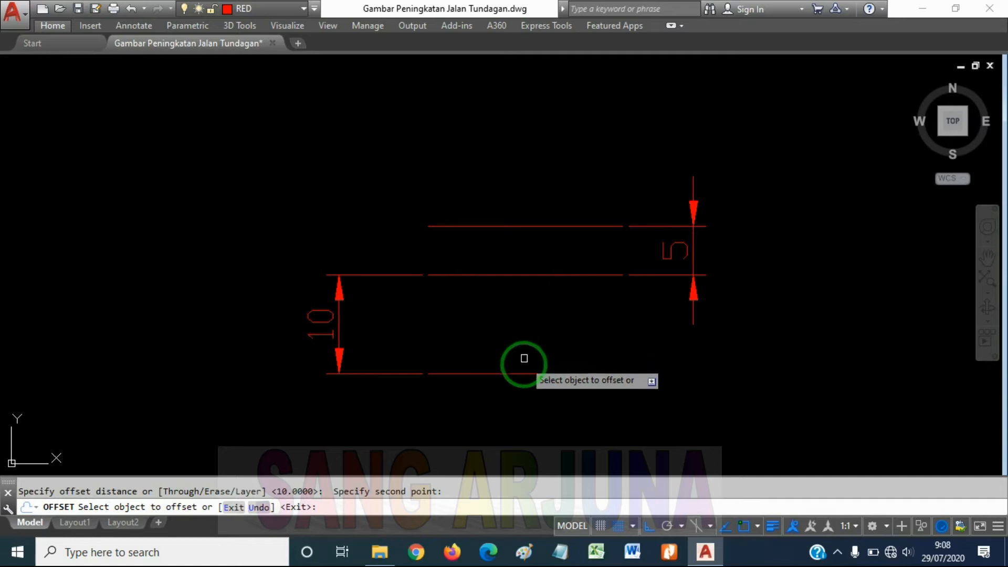
pyautogui.click(524, 374)
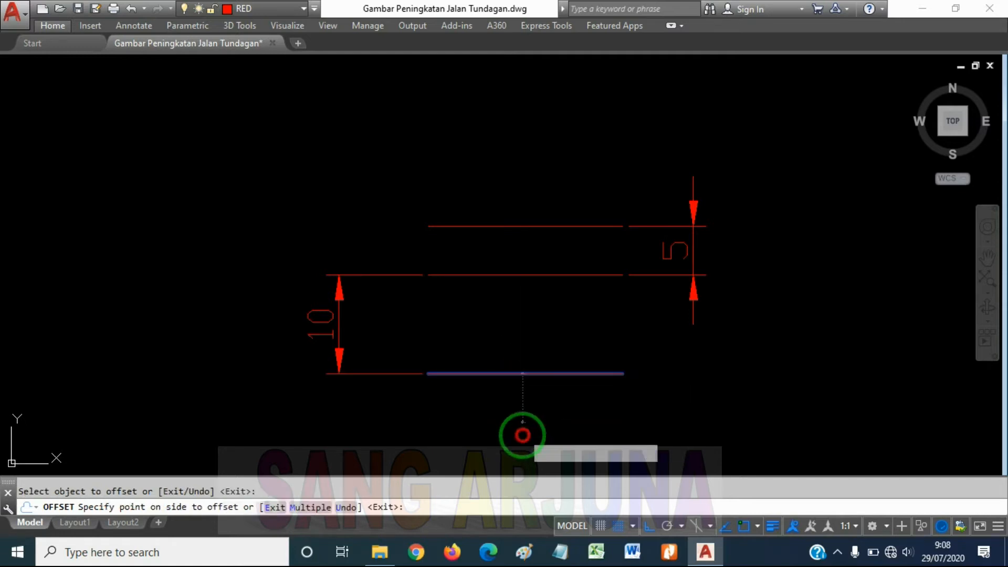
pyautogui.click(520, 429)
pyautogui.press('Return')
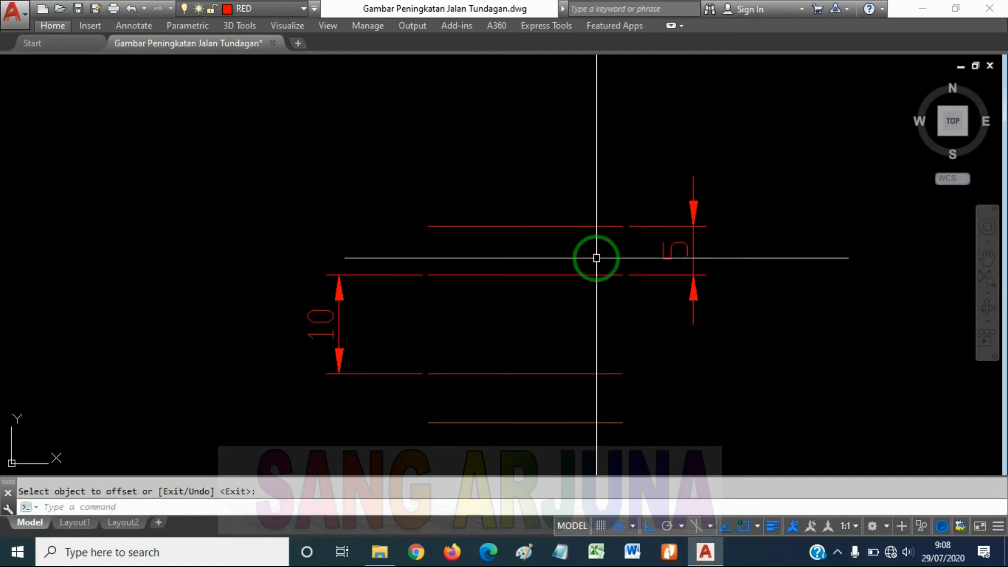
# Add a vertical linear dimension between the right ends of the two lowest horizontal lines, placed to their right
pyautogui.write('diml')
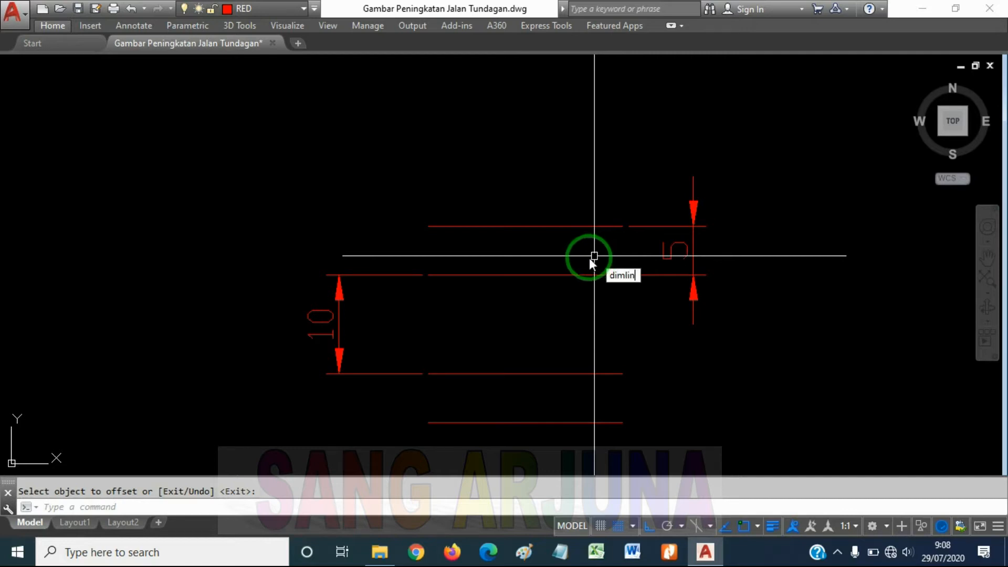
pyautogui.write('in')
pyautogui.press('Return')
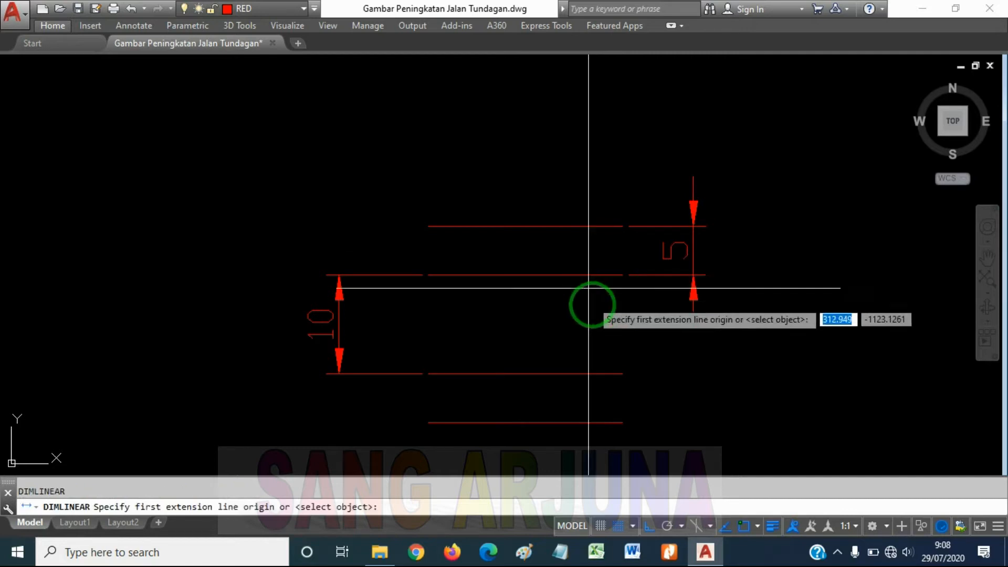
pyautogui.click(623, 375)
pyautogui.click(622, 423)
pyautogui.click(718, 404)
pyautogui.press('Return')
pyautogui.press('Escape')
pyautogui.press('Escape')
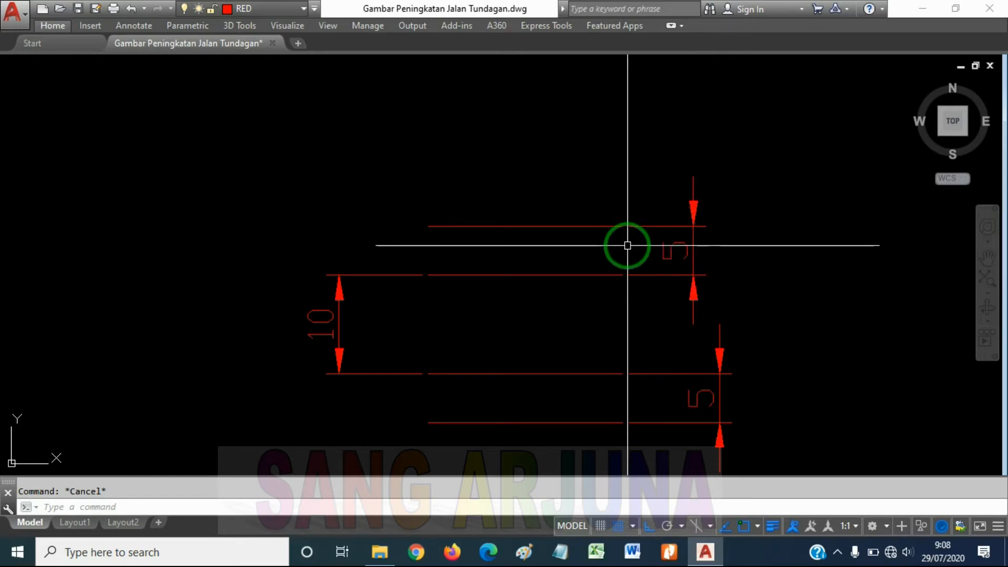
# Copy the top horizontal line straight upward by about 12 units
pyautogui.scroll(-5, 627, 245)
pyautogui.scroll(5, 594, 254)
pyautogui.moveTo(636, 279); pyautogui.dragTo(612, 286, button='middle')
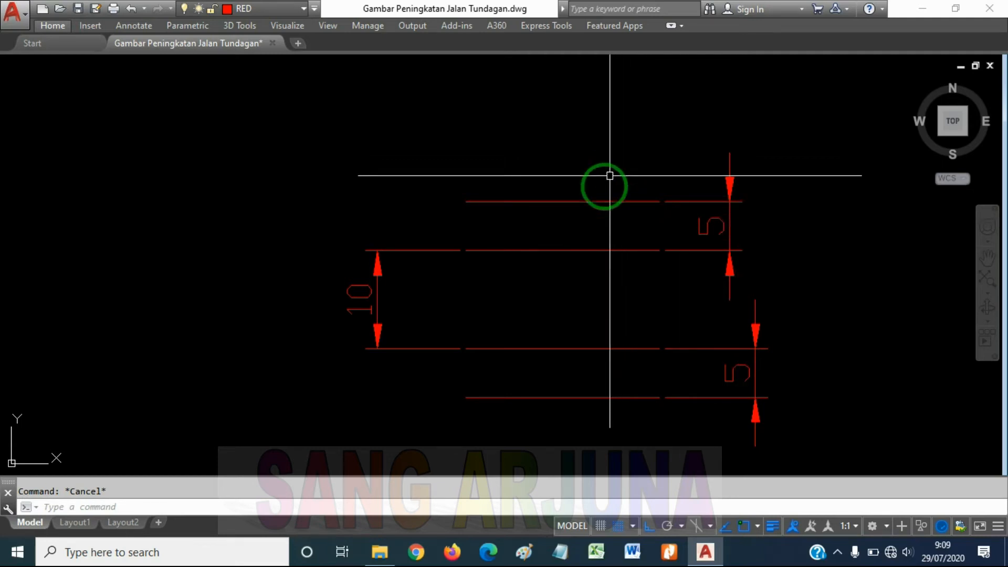
pyautogui.moveTo(608, 150); pyautogui.dragTo(603, 170, button='middle')
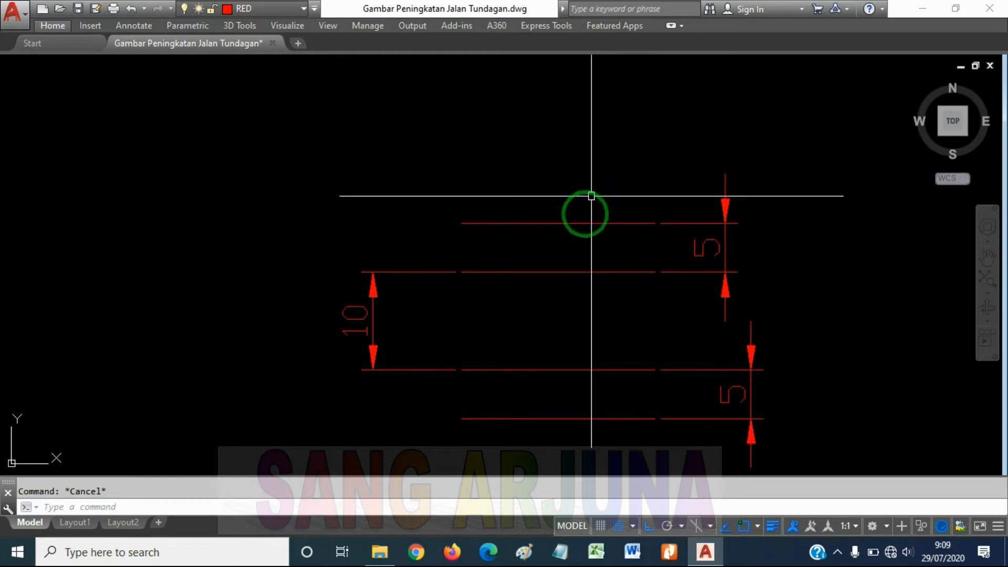
pyautogui.click(585, 223)
pyautogui.write('co')
pyautogui.press('Return')
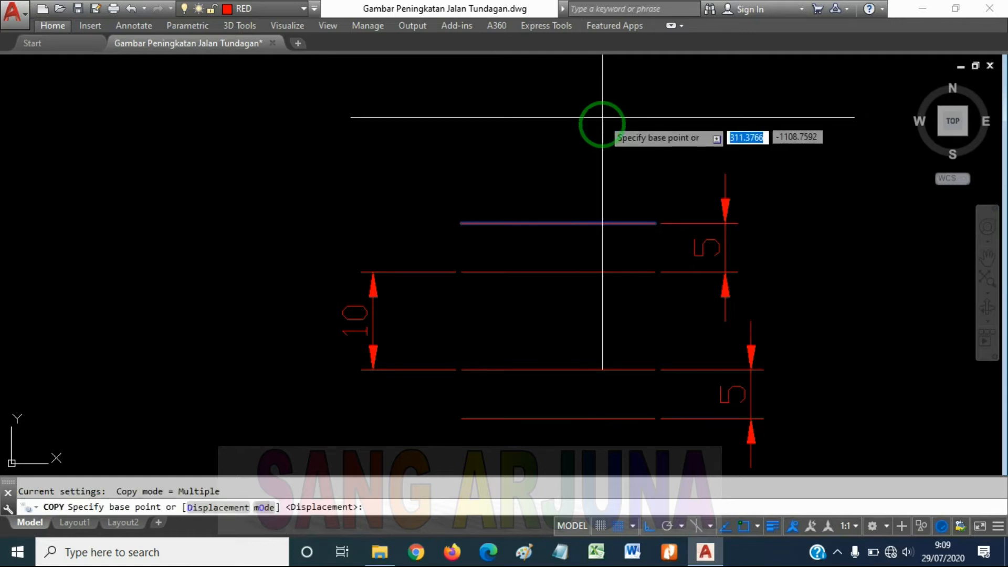
pyautogui.moveTo(716, 135); pyautogui.dragTo(547, 173, button='middle')
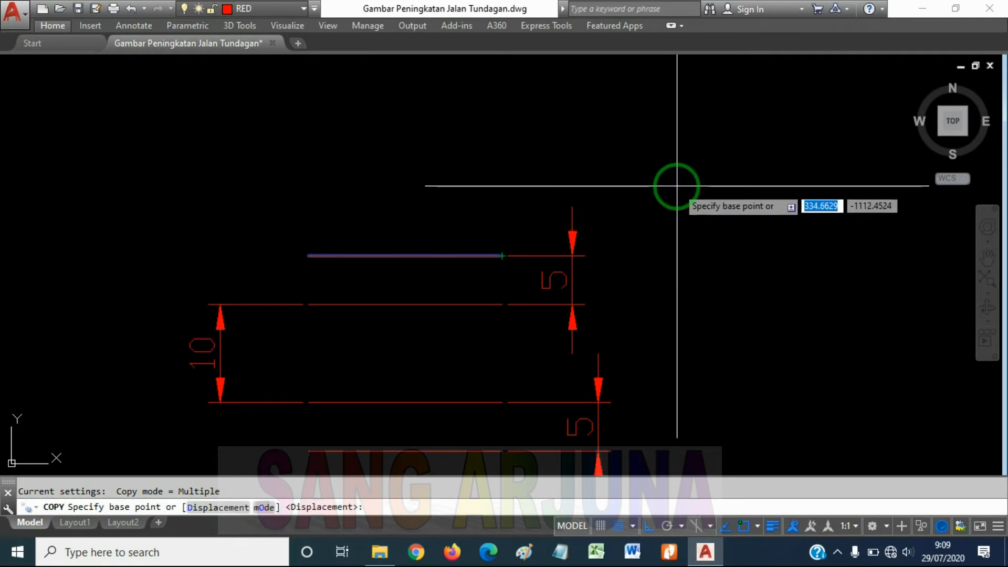
pyautogui.click(676, 186)
pyautogui.scroll(-2, 677, 184)
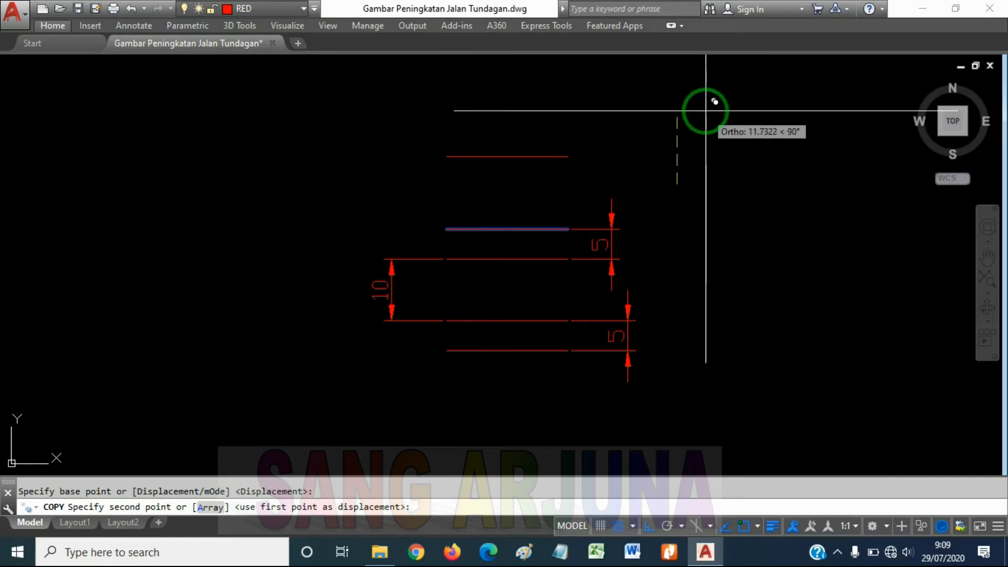
pyautogui.click(715, 100)
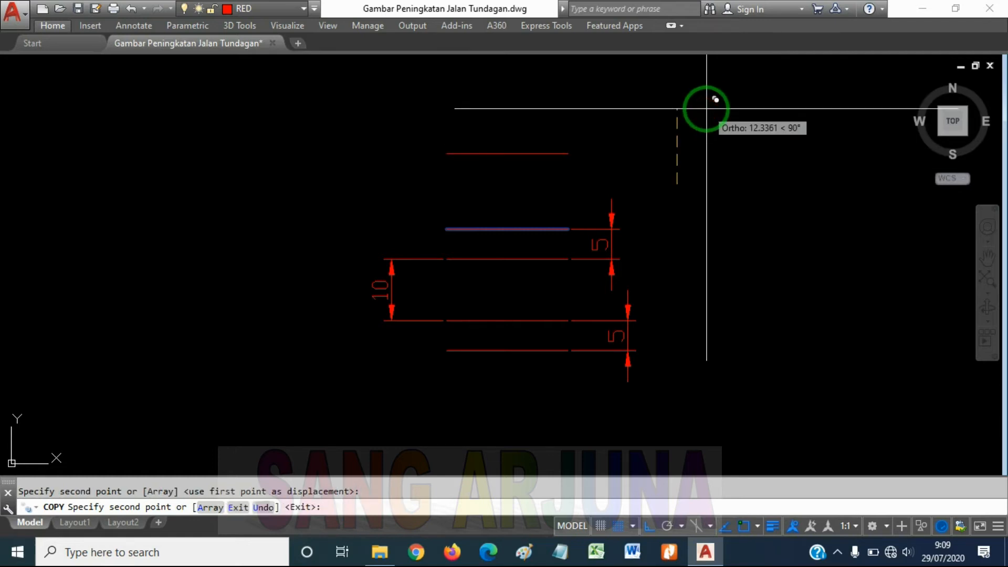
pyautogui.press('Escape')
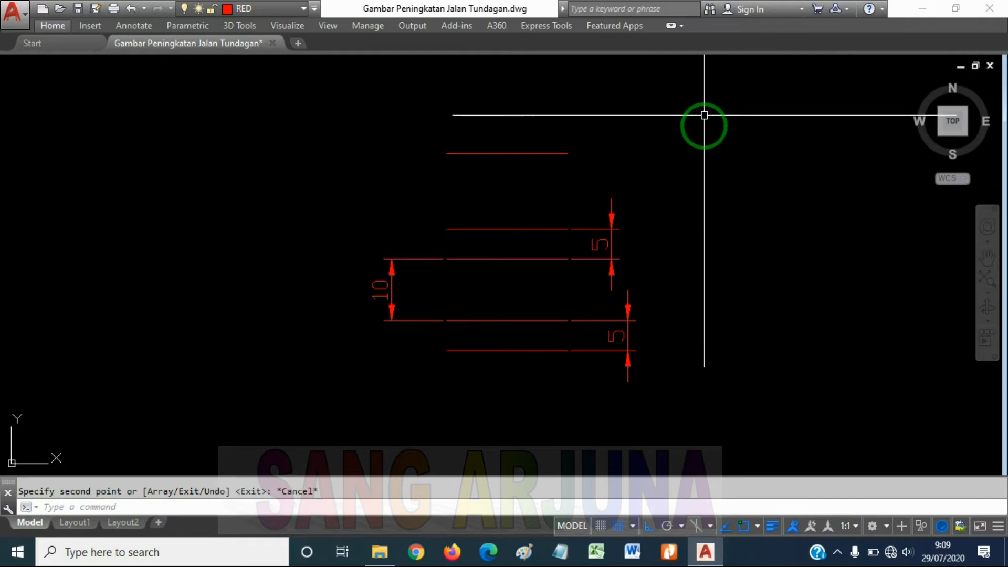
# Copy the three horizontal lines below the topmost one, together with the three dimensions, straight down by about 37.6 units
pyautogui.scroll(3, 616, 217)
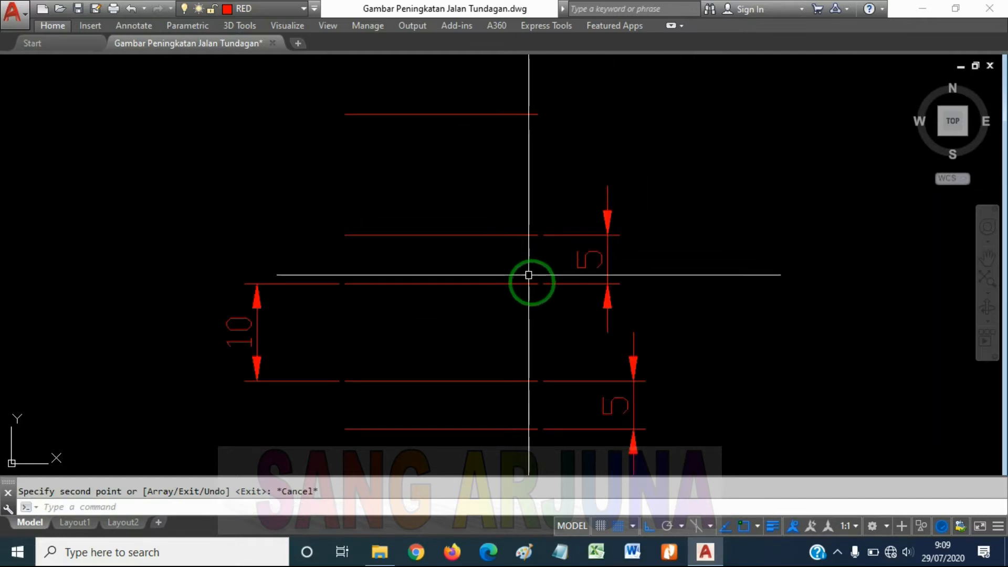
pyautogui.moveTo(557, 287); pyautogui.dragTo(589, 261, button='middle')
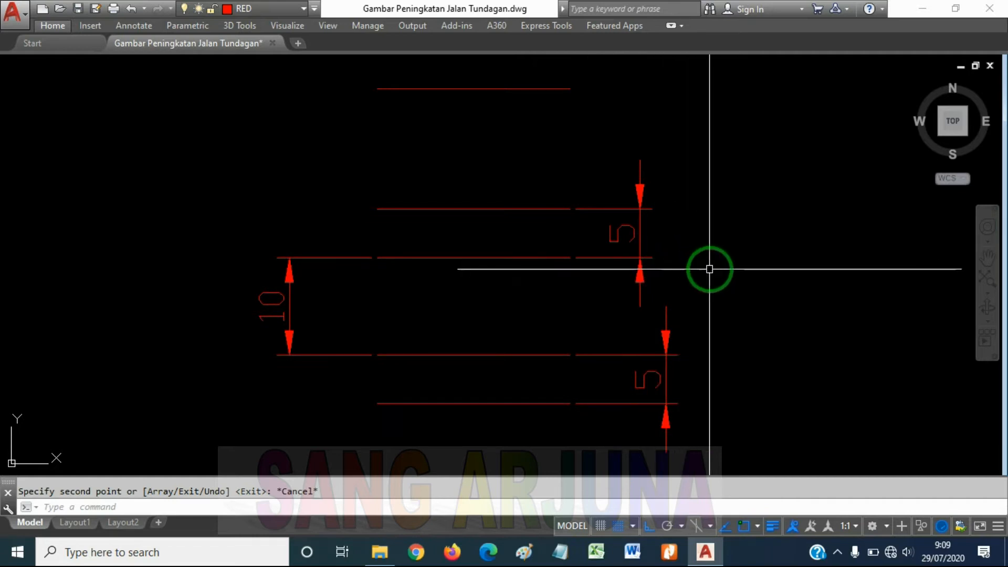
pyautogui.click(706, 229)
pyautogui.click(542, 155)
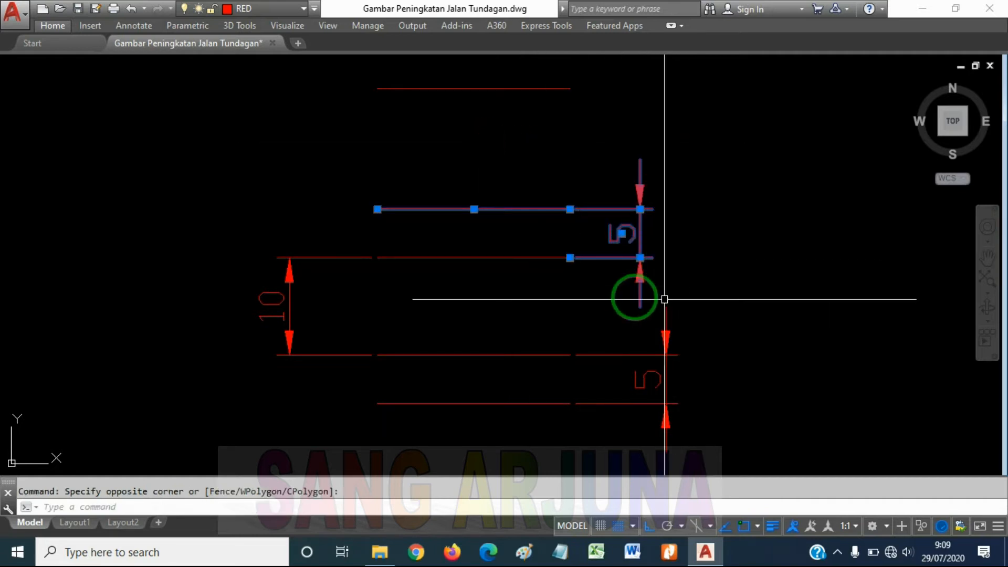
pyautogui.click(489, 257)
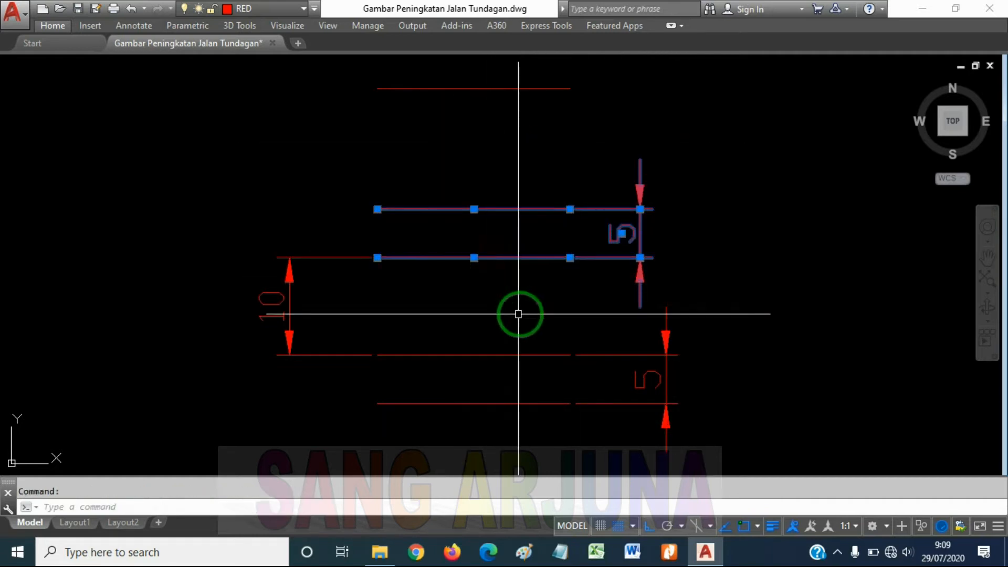
pyautogui.click(647, 361)
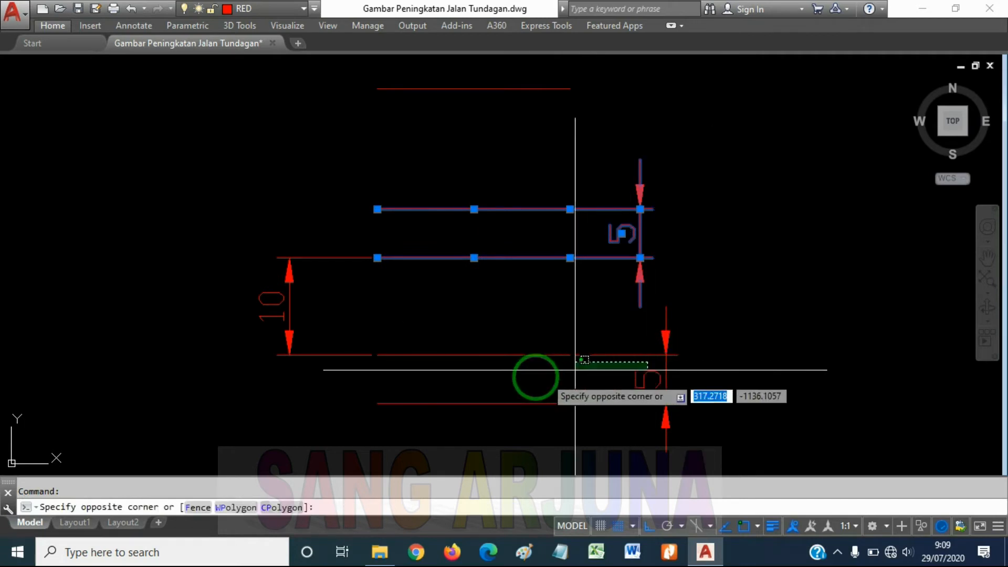
pyautogui.click(287, 297)
pyautogui.scroll(-3, 401, 247)
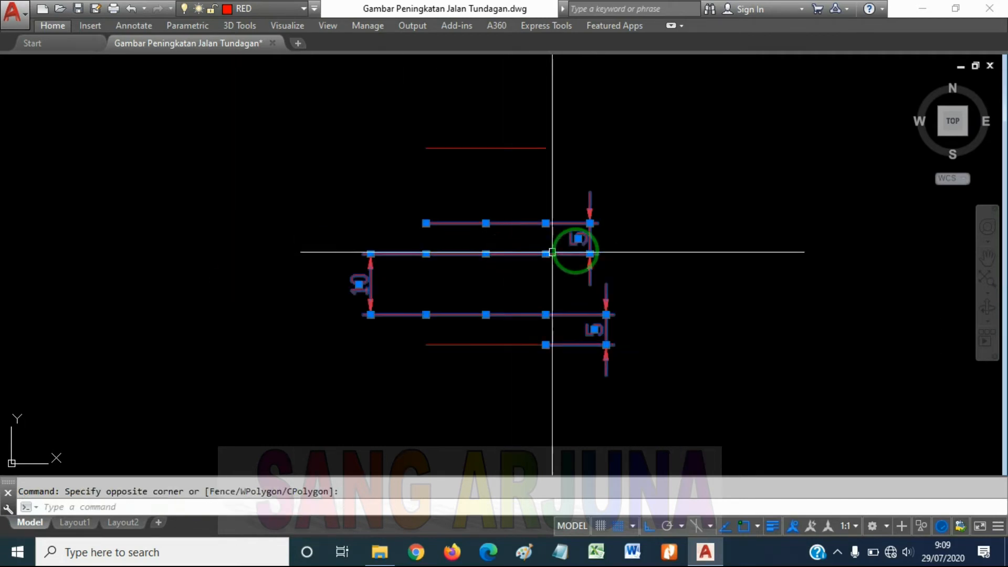
pyautogui.write('o')
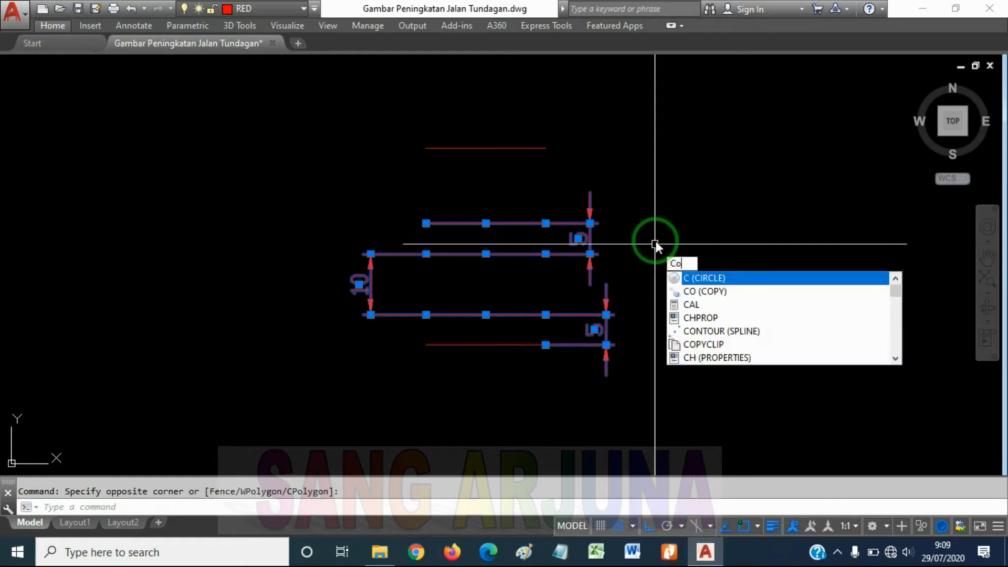
pyautogui.press('Return')
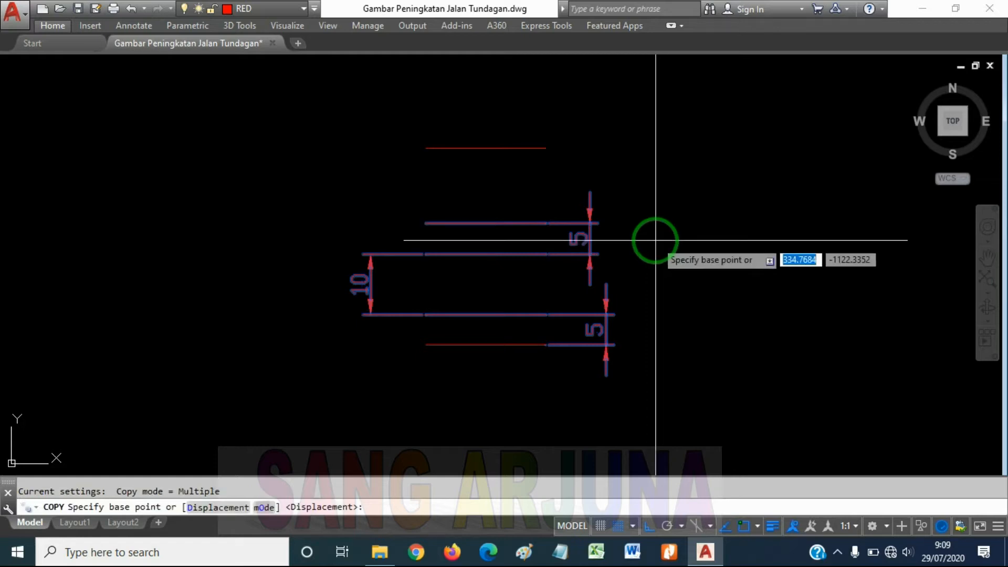
pyautogui.click(682, 209)
pyautogui.moveTo(688, 321); pyautogui.dragTo(691, 249, button='middle')
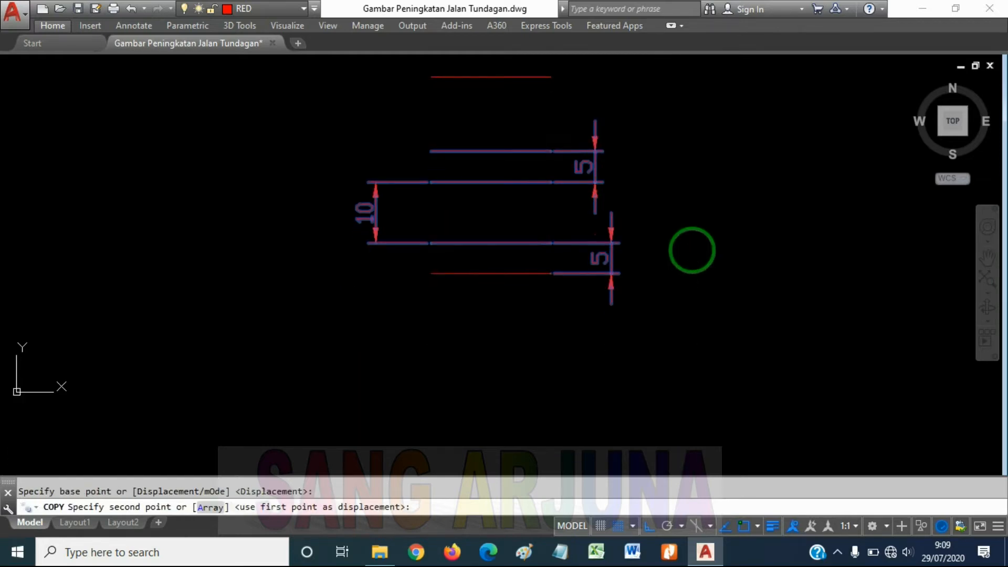
pyautogui.scroll(-3, 698, 295)
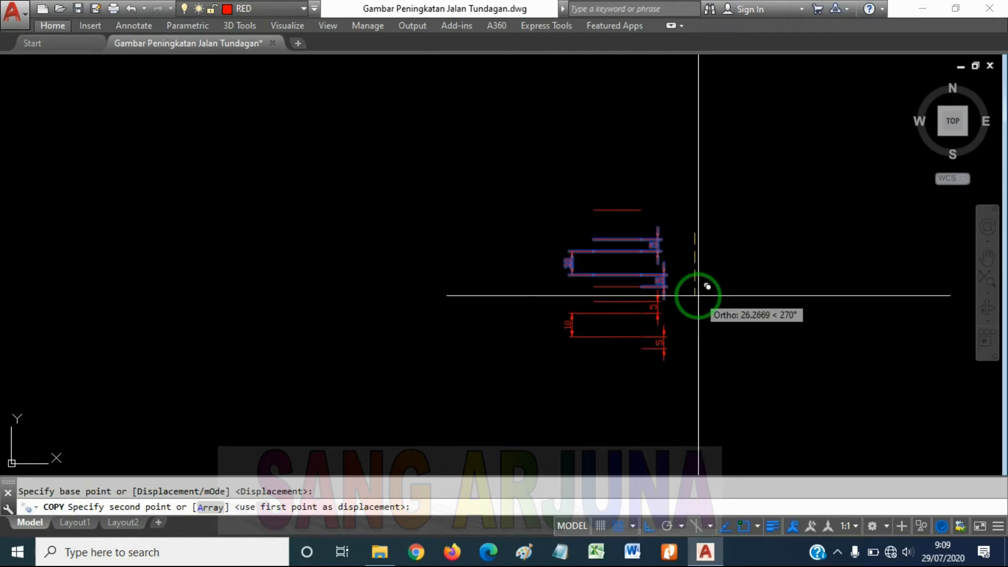
pyautogui.scroll(2, 710, 306)
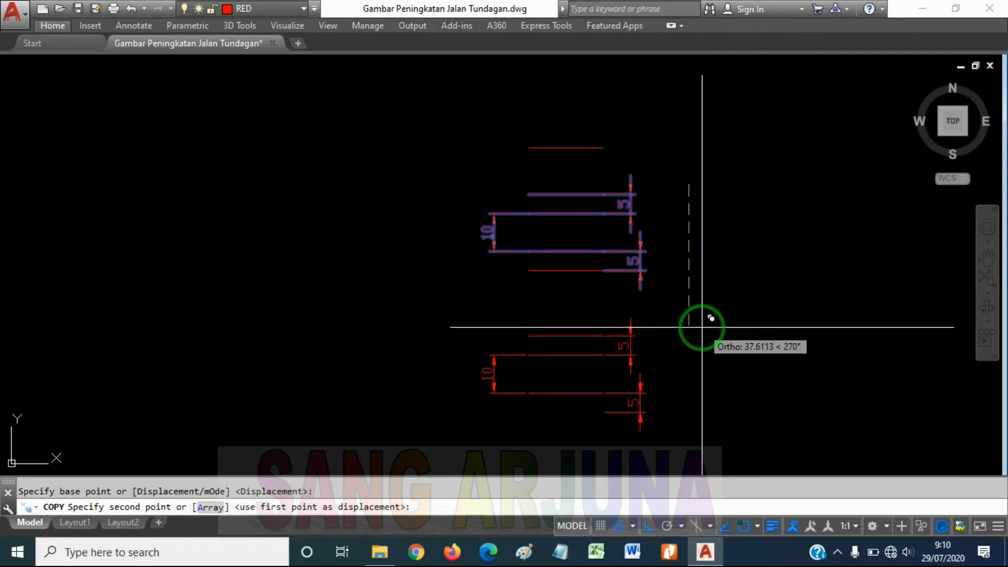
pyautogui.click(702, 327)
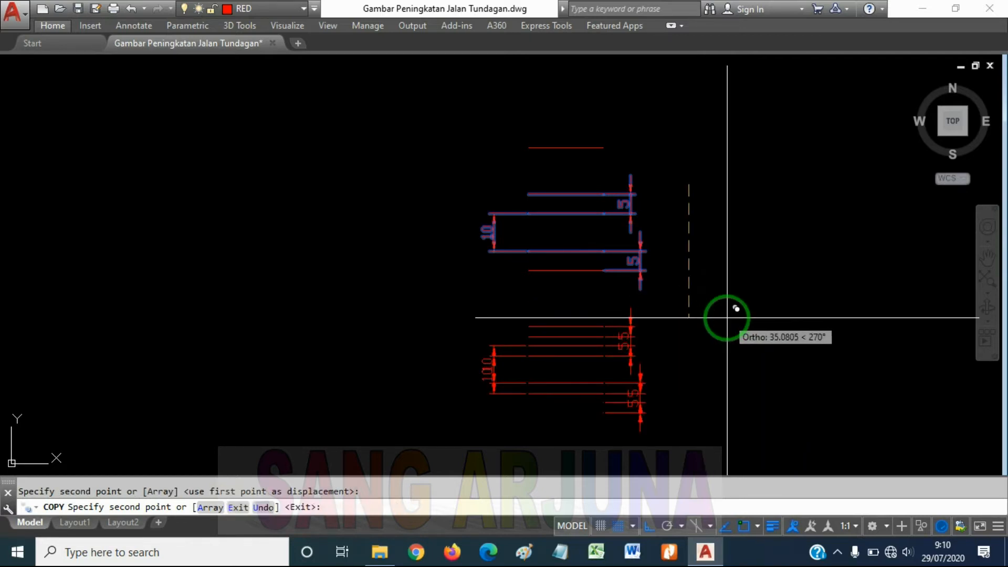
pyautogui.press('Return')
# Draw a rectangle about 63.6 units wide and 30.2 units high in the empty area to the right of the dimensioned lines
pyautogui.moveTo(689, 300)
pyautogui.mouseDown(button='middle')
pyautogui.moveTo(679, 298)
pyautogui.moveTo(698, 247)
pyautogui.mouseUp(button='middle')
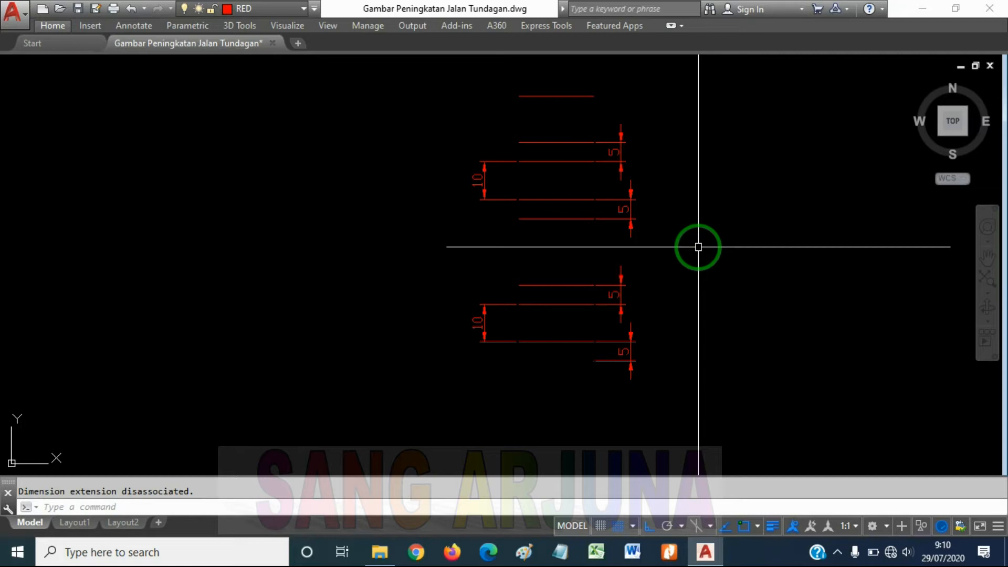
pyautogui.scroll(-3, 698, 247)
pyautogui.moveTo(681, 248); pyautogui.dragTo(512, 261, button='middle')
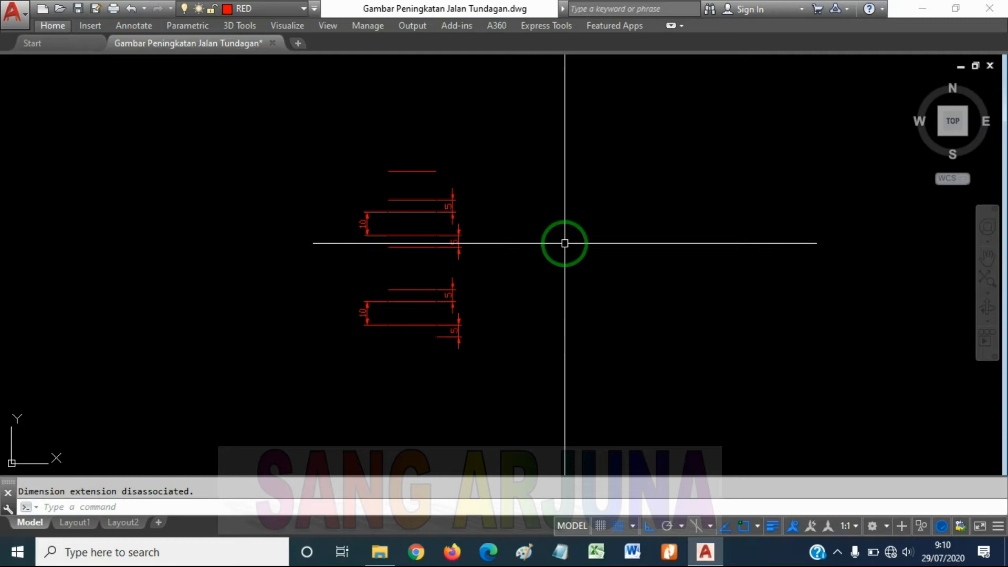
pyautogui.write('ec')
pyautogui.press('Return')
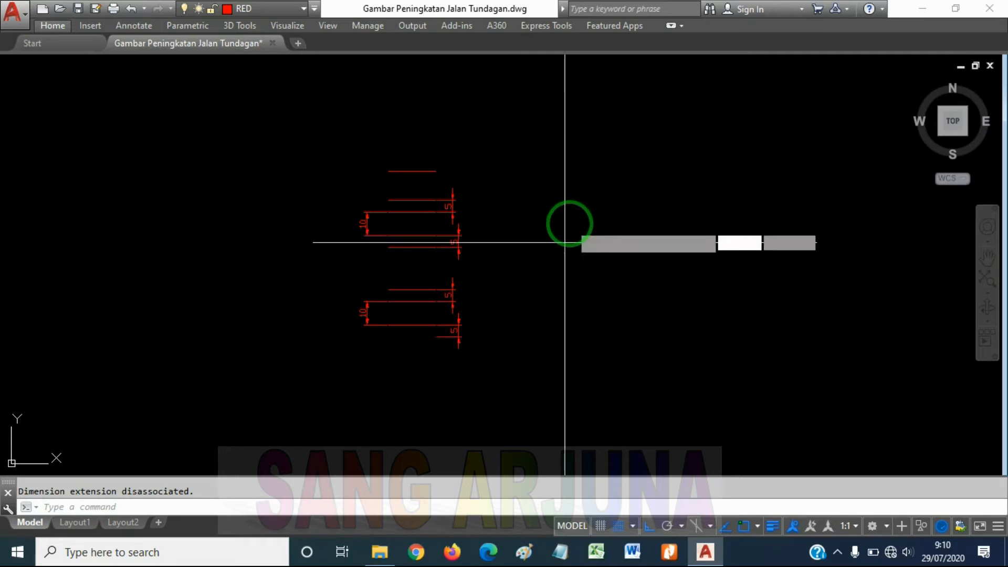
pyautogui.click(565, 191)
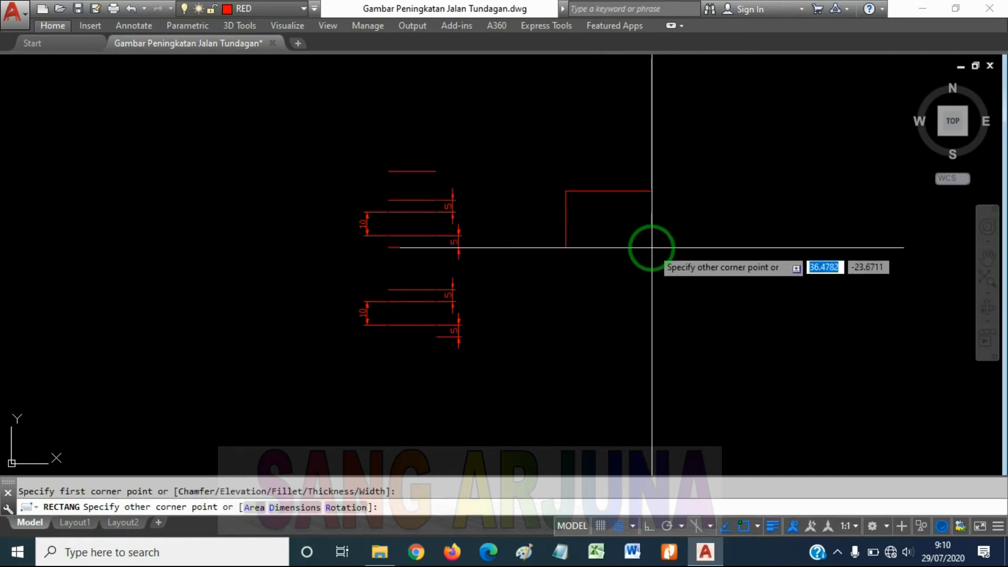
pyautogui.click(715, 262)
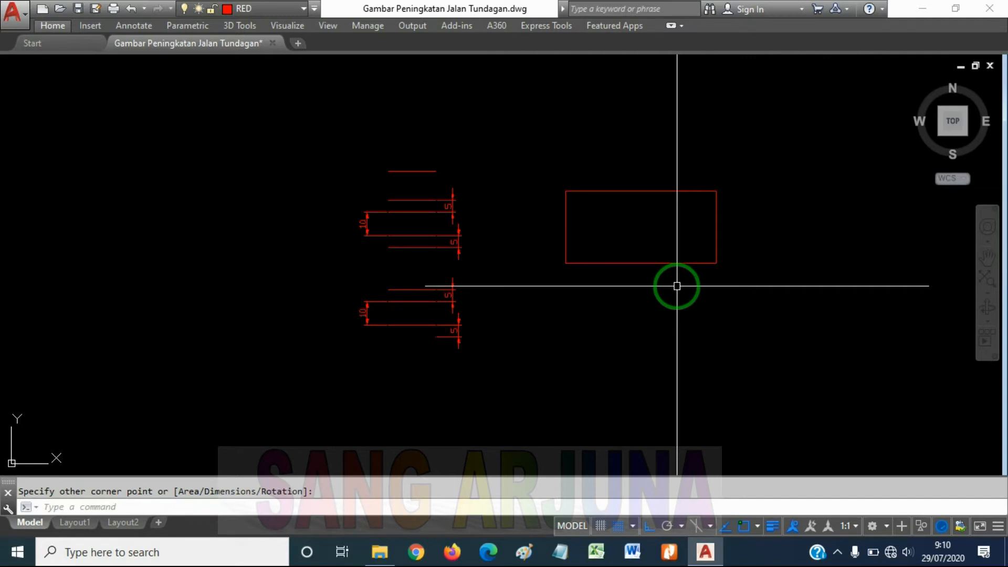
# Draw a second rectangle 10 units wide and 20 units high, starting from a corner just below the large rectangle
pyautogui.write('rec')
pyautogui.press('Return')
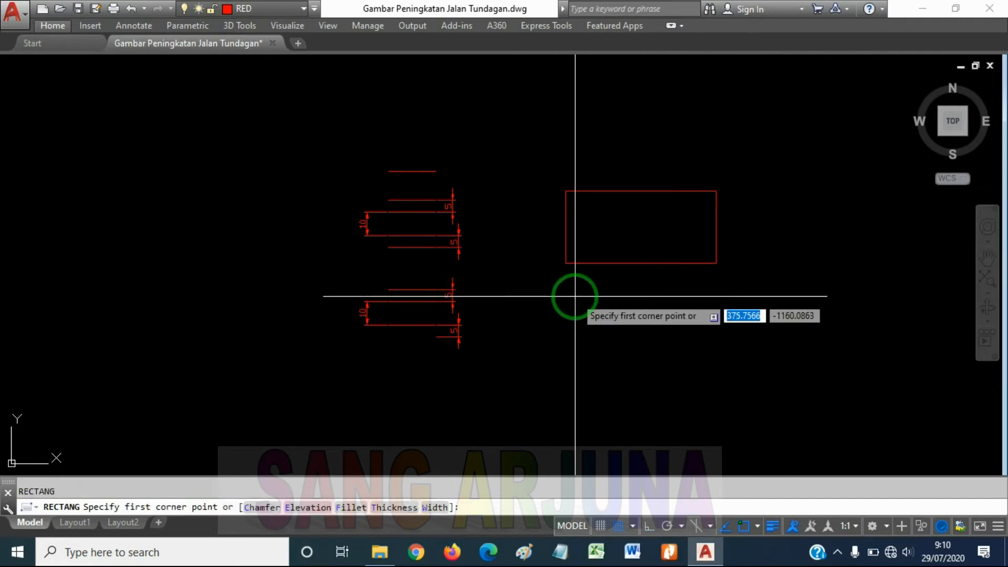
pyautogui.click(575, 296)
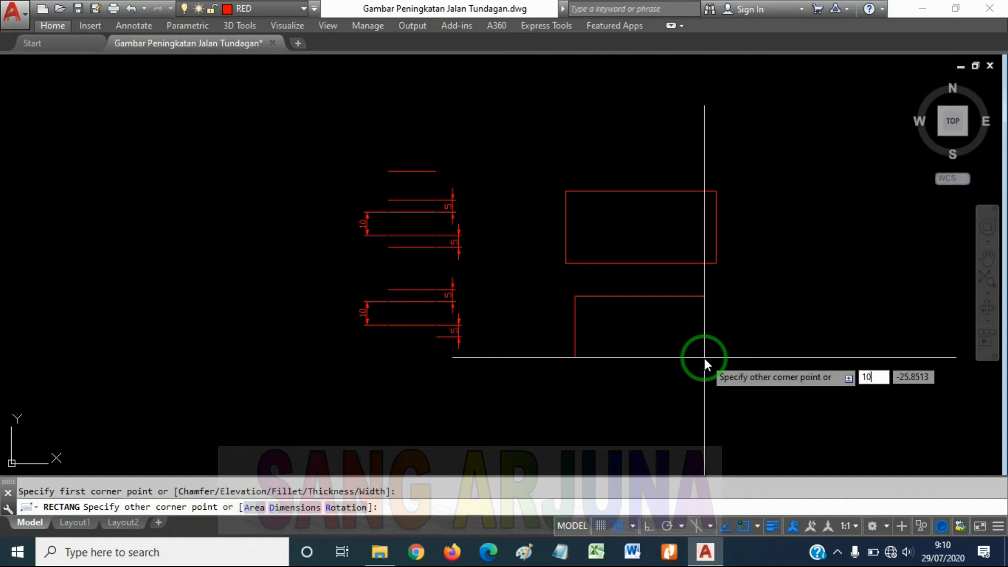
pyautogui.press('Tab')
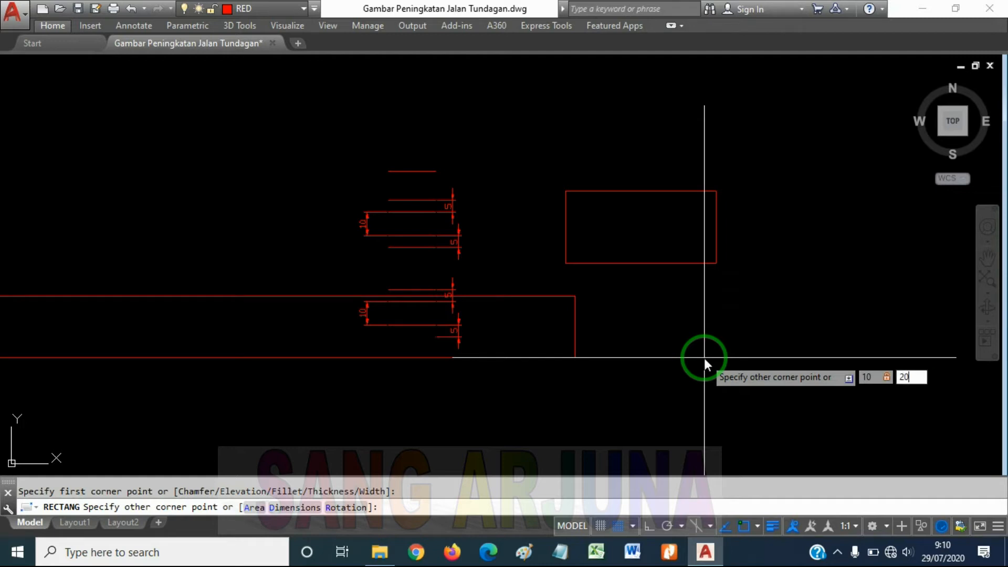
pyautogui.press('Return')
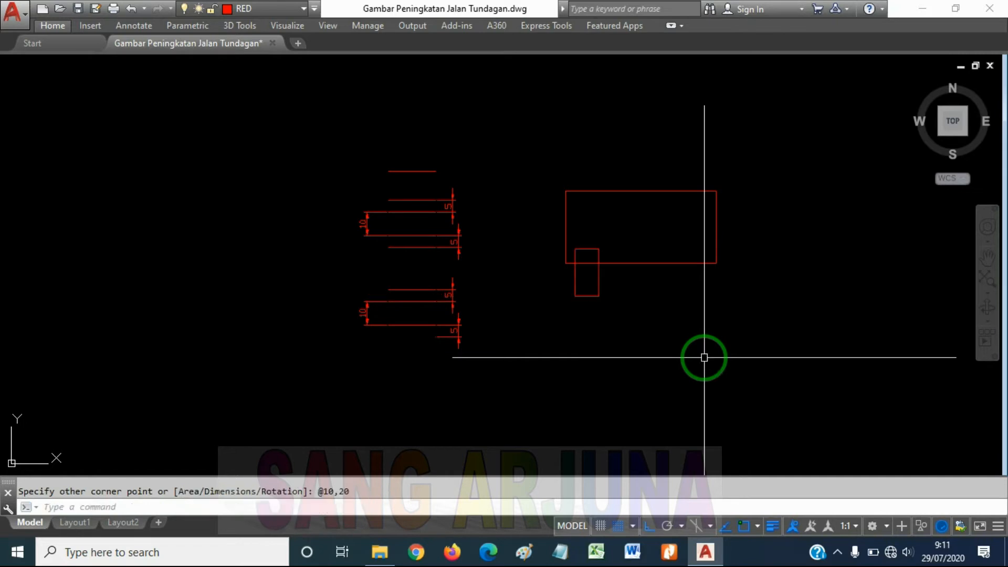
# Move the small rectangle straight down so it sits clear below the large rectangle
pyautogui.scroll(4, 704, 358)
pyautogui.click(633, 337)
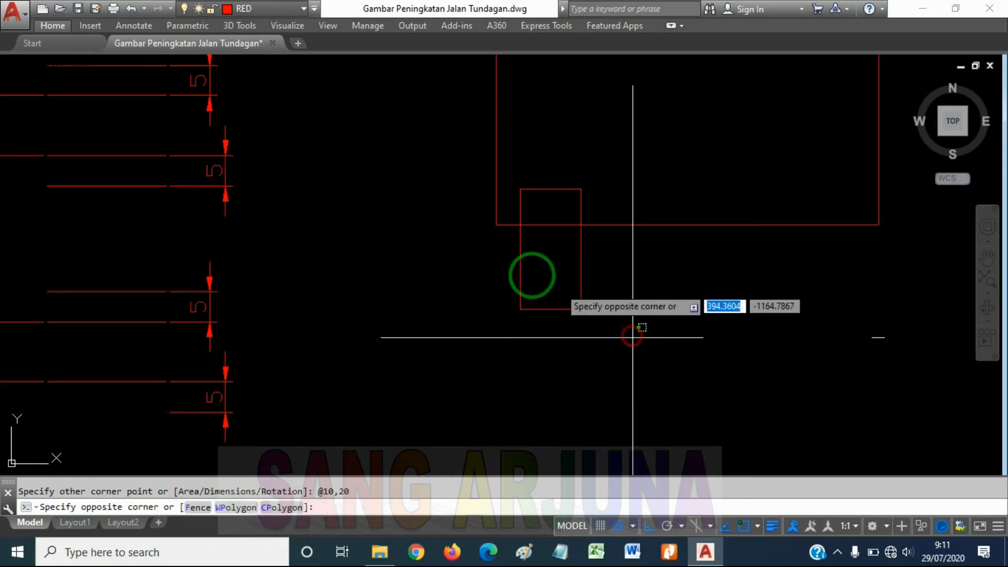
pyautogui.click(488, 264)
pyautogui.write('m')
pyautogui.press('Return')
pyautogui.click(655, 270)
pyautogui.click(668, 358)
pyautogui.scroll(-2, 671, 351)
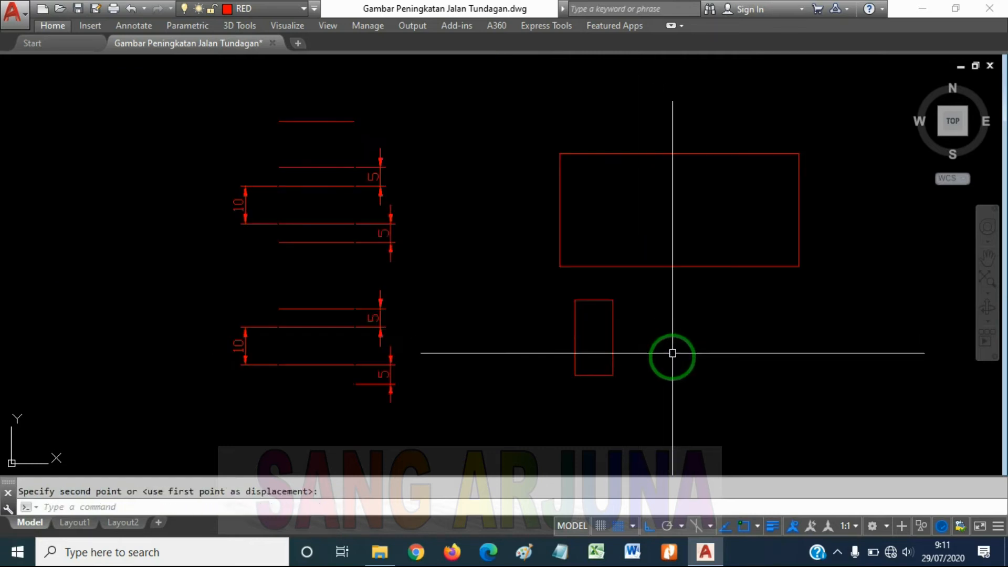
# Add a horizontal linear dimension to the small rectangle's upper edge, placed just above it
pyautogui.moveTo(671, 351); pyautogui.dragTo(690, 290, button='middle')
pyautogui.write('DIMLi')
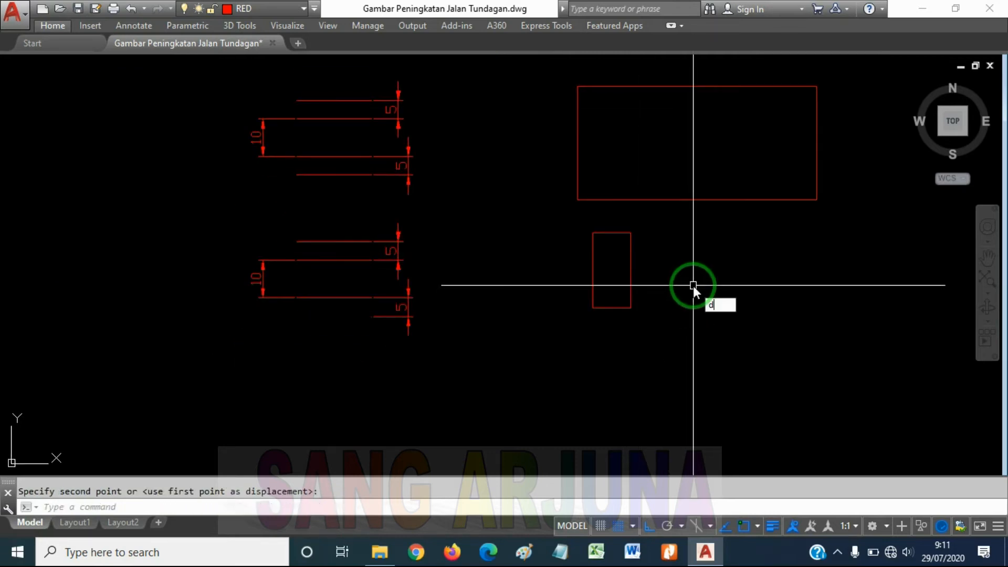
pyautogui.write('n')
pyautogui.press('Return')
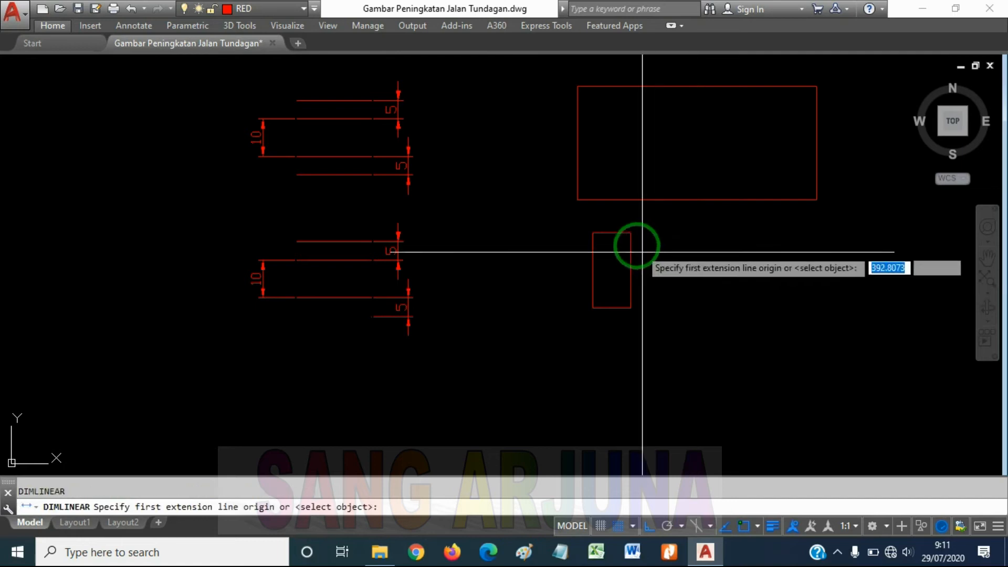
pyautogui.click(593, 233)
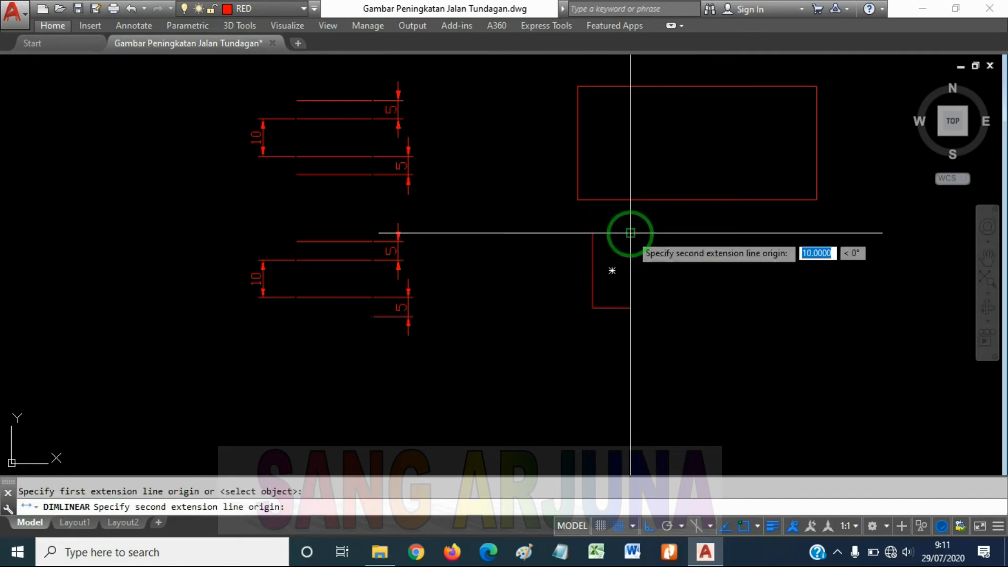
pyautogui.click(630, 233)
pyautogui.click(629, 217)
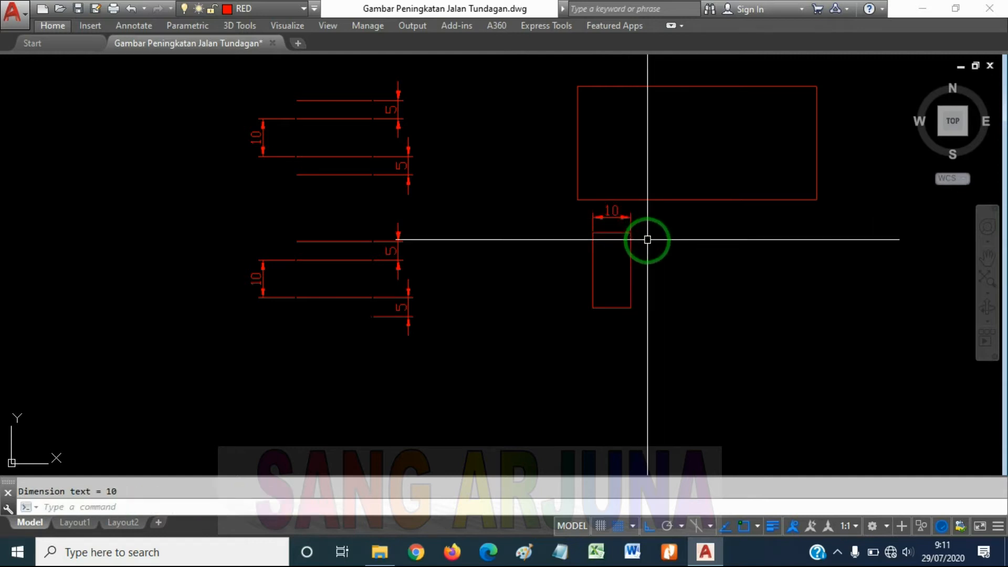
# Add a vertical linear dimension to the small rectangle's right edge, placed just to the right of it
pyautogui.press('Return')
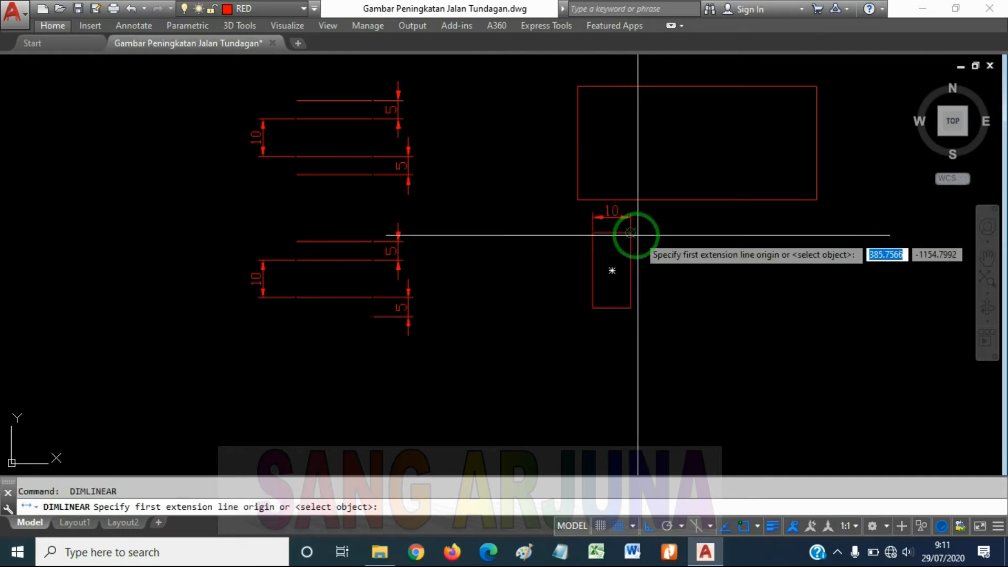
pyautogui.click(631, 233)
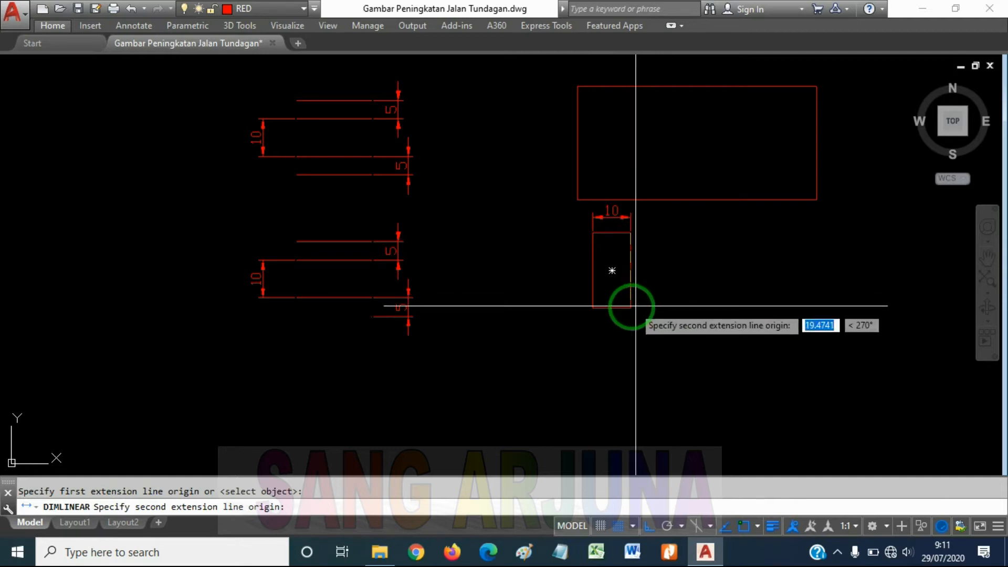
pyautogui.click(631, 306)
pyautogui.click(661, 307)
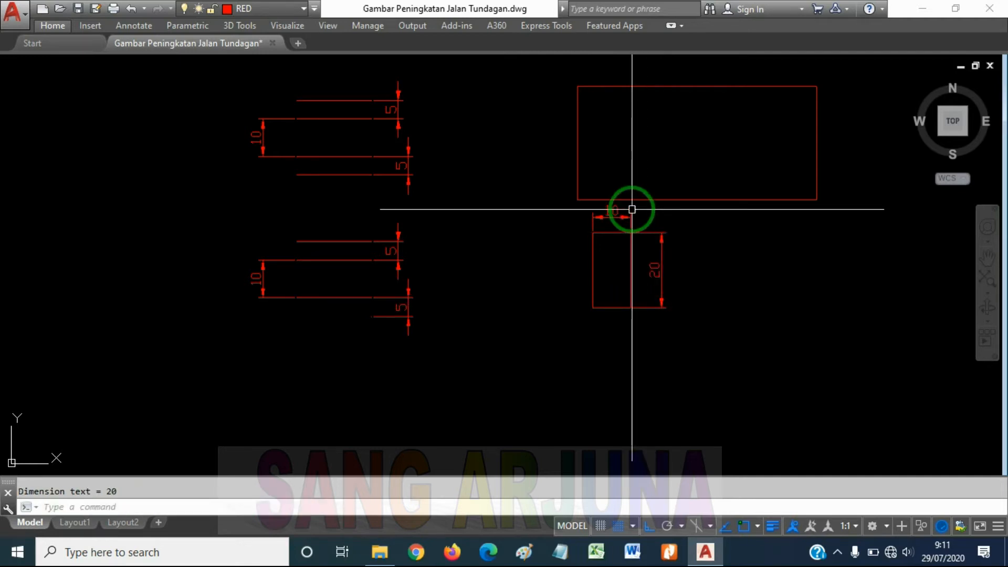
pyautogui.press('Escape')
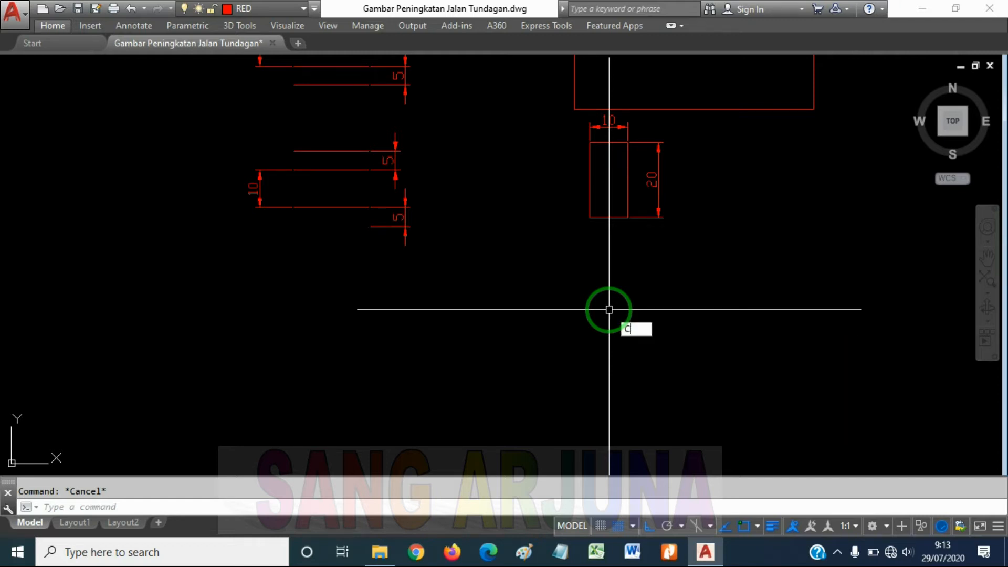
# Draw a circle with a diameter of 3 in the empty area below and slightly left of the small rectangle
pyautogui.press('Return')
pyautogui.click(548, 348)
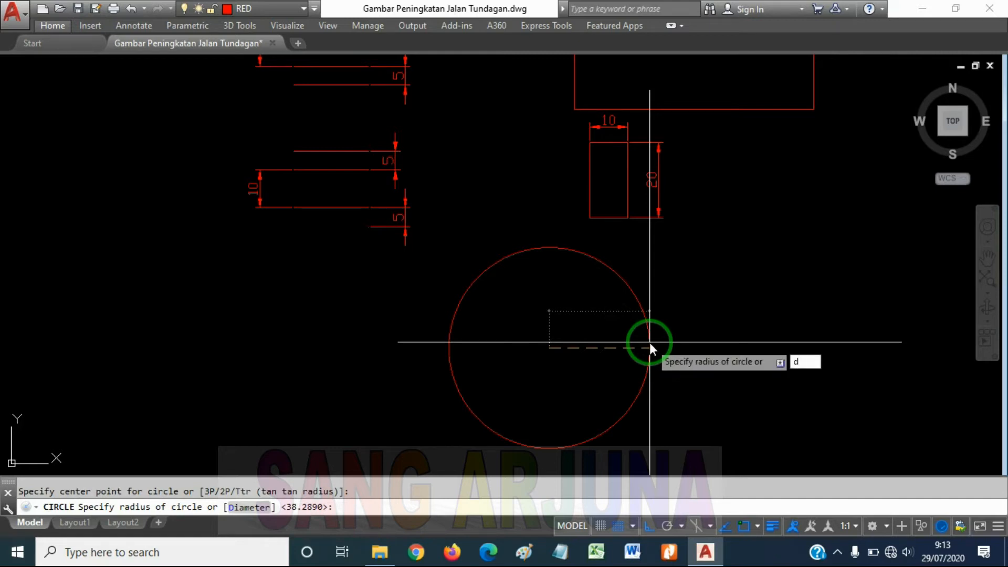
pyautogui.press('Return')
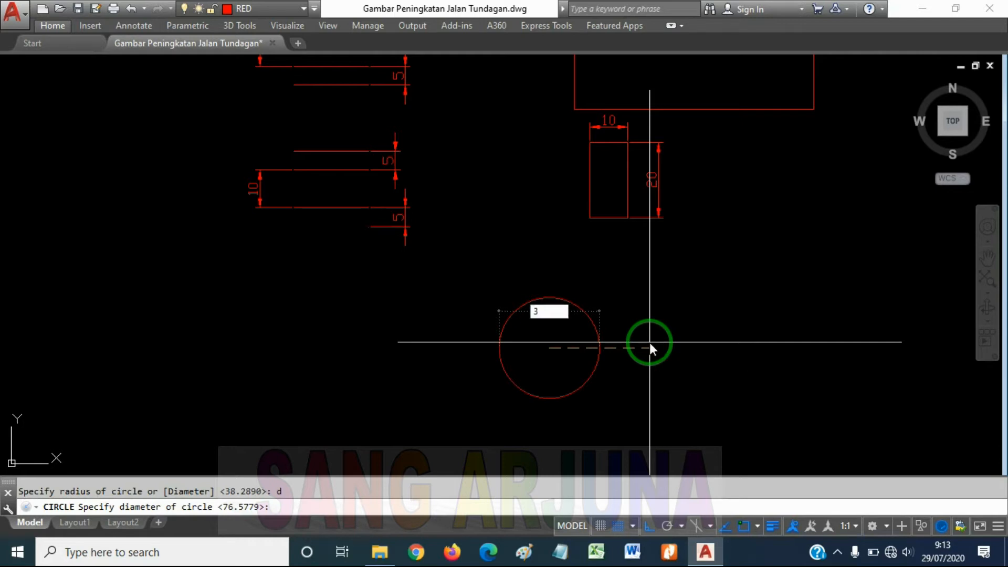
pyautogui.press('Return')
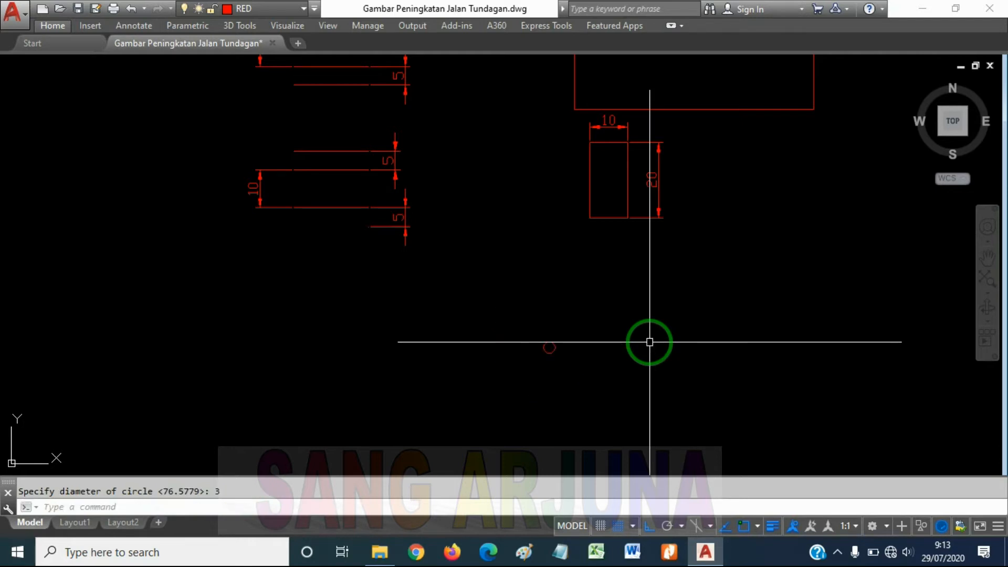
# Draw a second circle with a diameter of 5 to the right of the first circle and slightly lower
pyautogui.scroll(10, 551, 346)
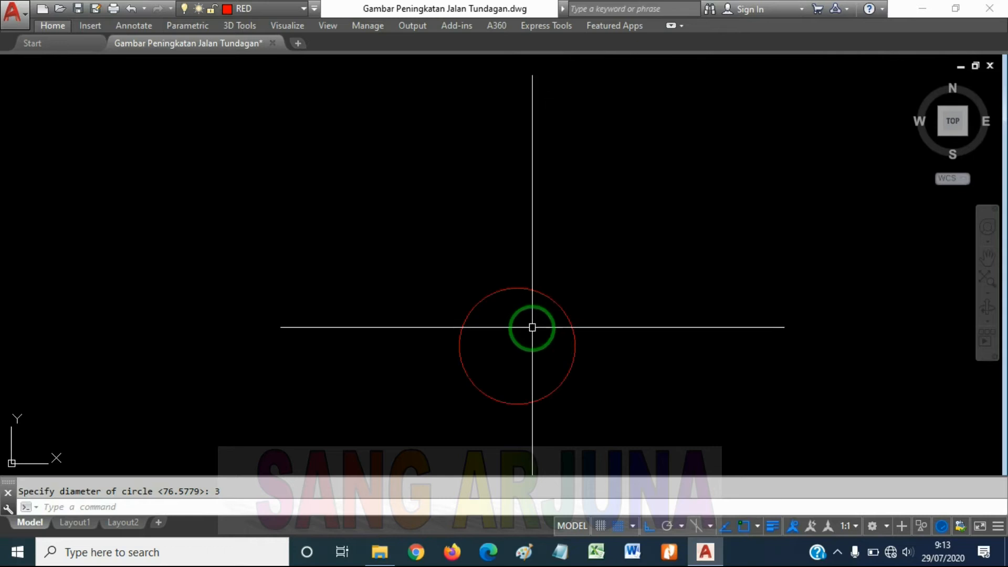
pyautogui.moveTo(565, 367); pyautogui.dragTo(599, 320, button='middle')
pyautogui.scroll(-2, 605, 330)
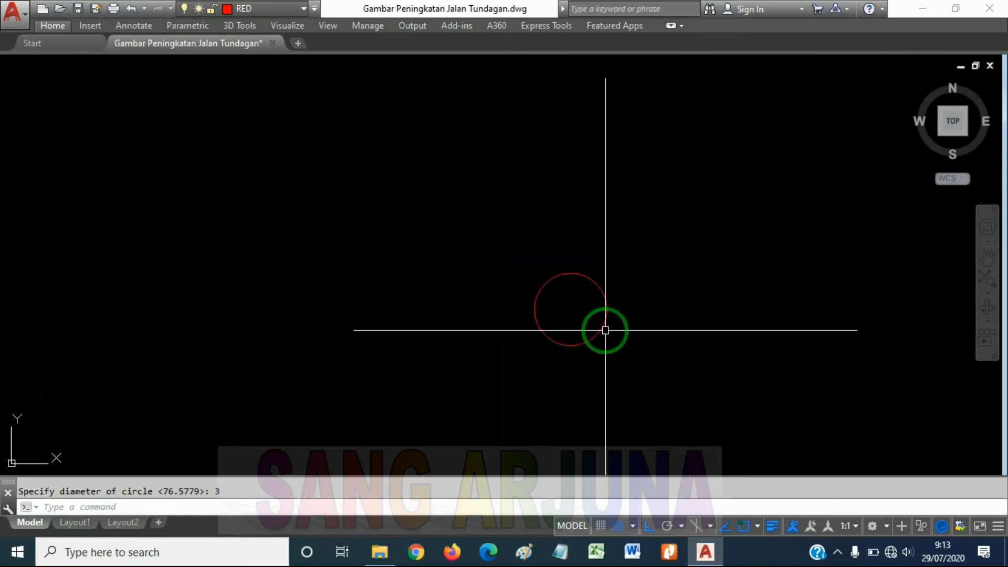
pyautogui.moveTo(645, 383); pyautogui.dragTo(646, 368, button='middle')
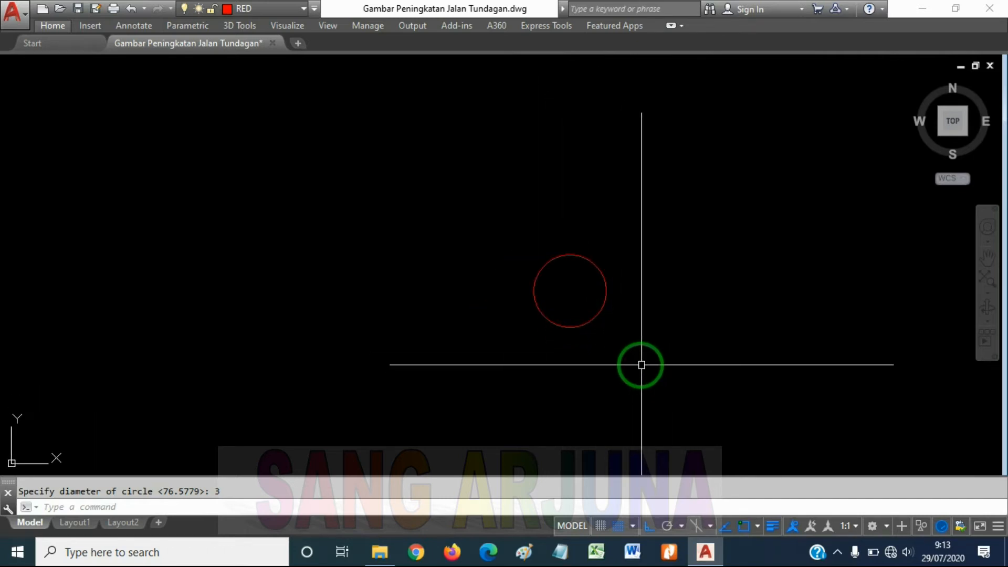
pyautogui.write('c')
pyautogui.press('Return')
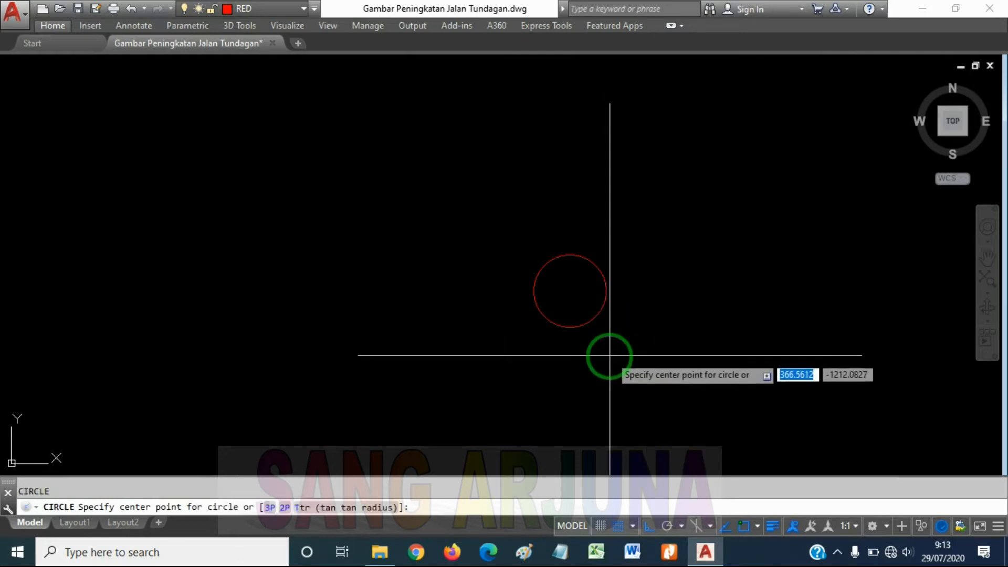
pyautogui.click(722, 318)
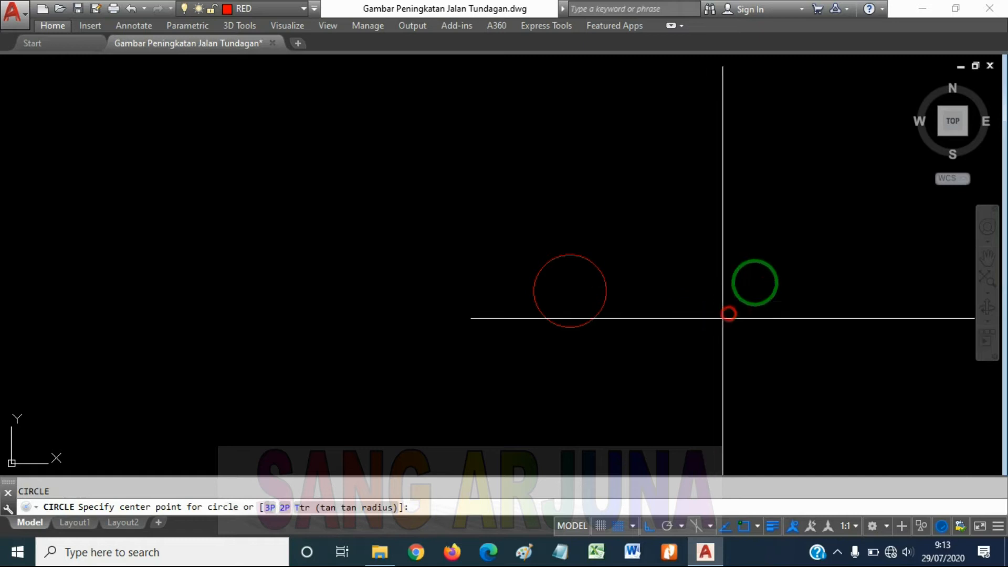
pyautogui.write('d')
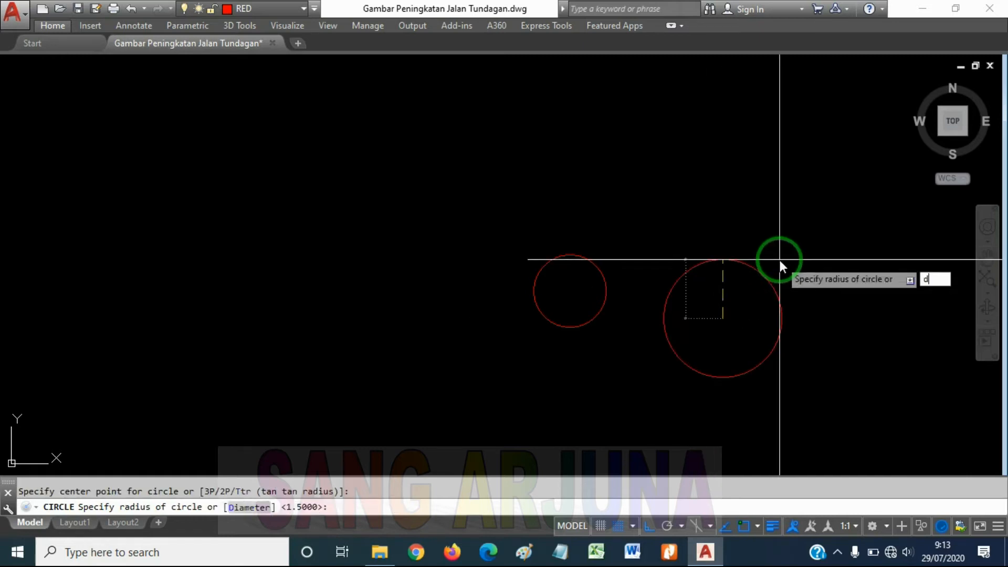
pyautogui.press('Return')
pyautogui.press('Return')
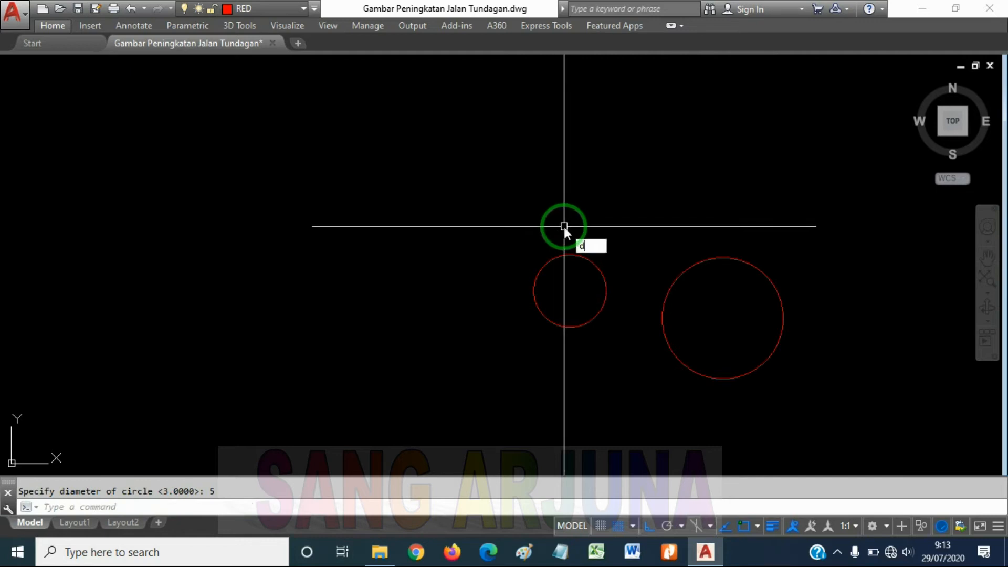
# Add a vertical linear dimension across the smaller circle from its lowest to its highest point, placed to its left
pyautogui.write('dimlinear')
pyautogui.press('Return')
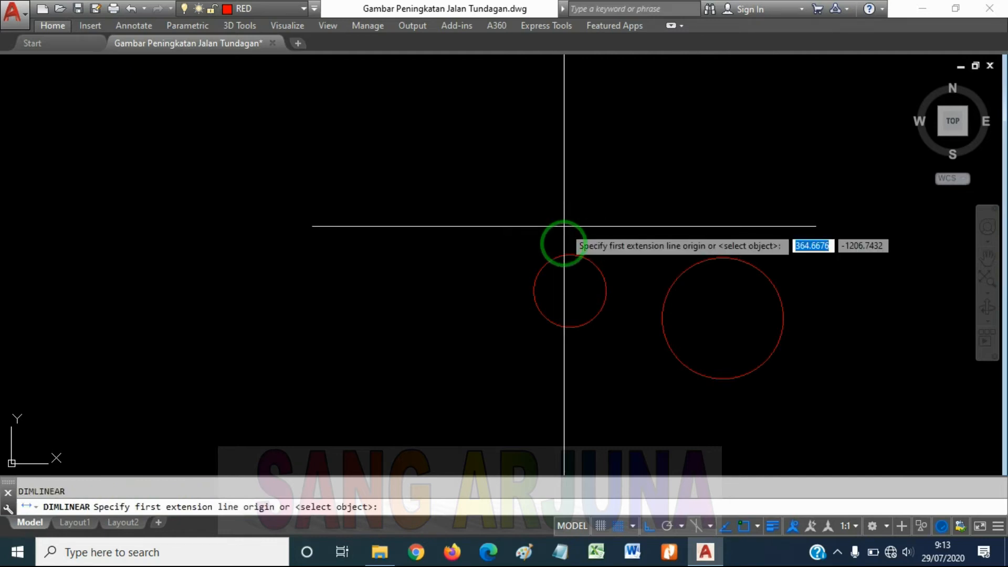
pyautogui.click(570, 327)
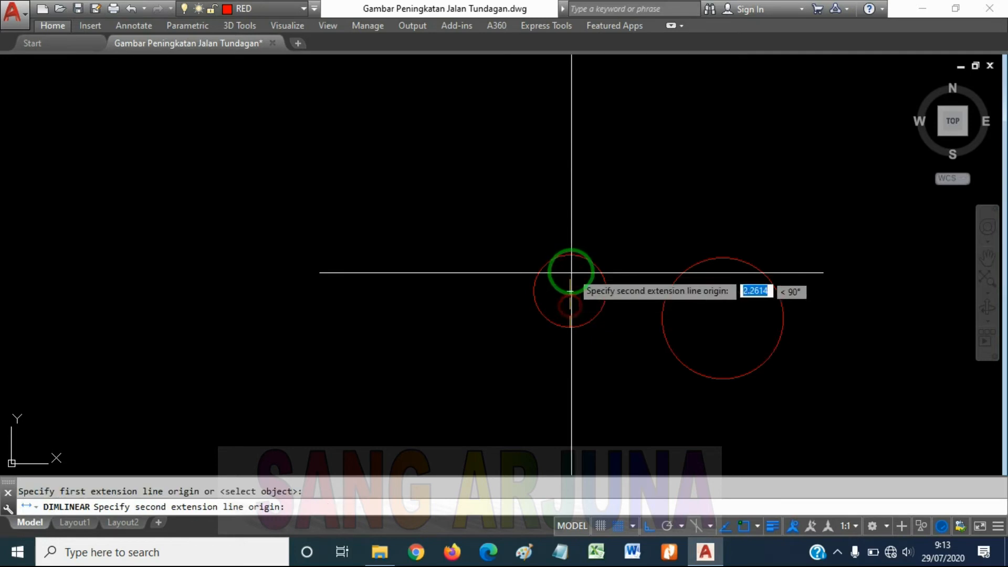
pyautogui.click(570, 255)
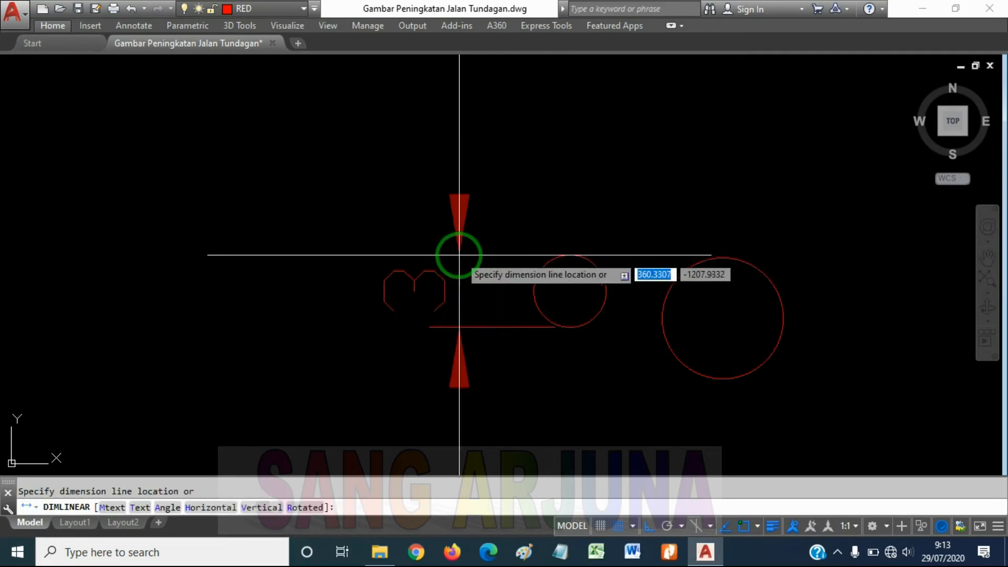
pyautogui.click(459, 255)
# Add a vertical linear dimension across the larger circle from its highest to its lowest point, placed to its right
pyautogui.press('Return')
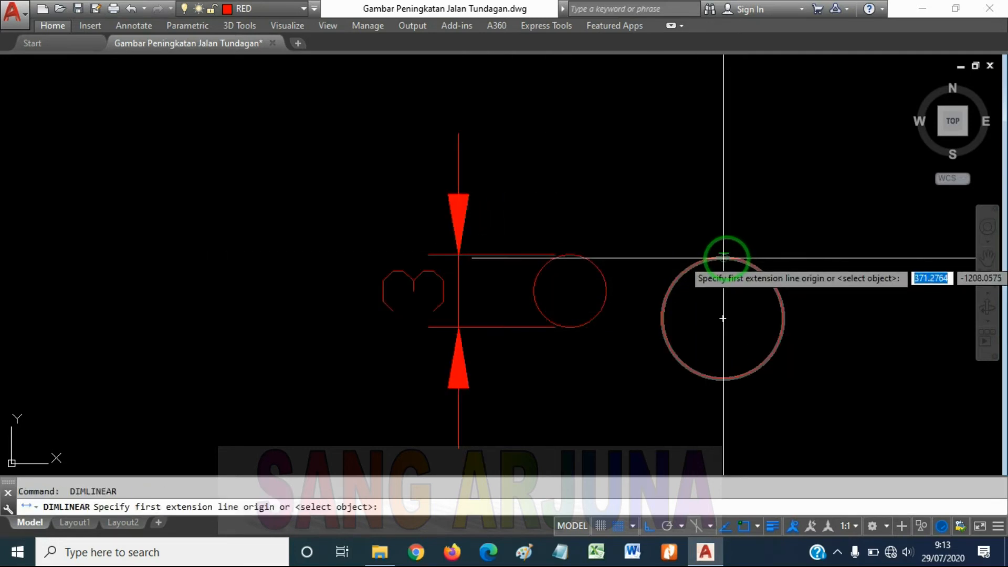
pyautogui.click(726, 258)
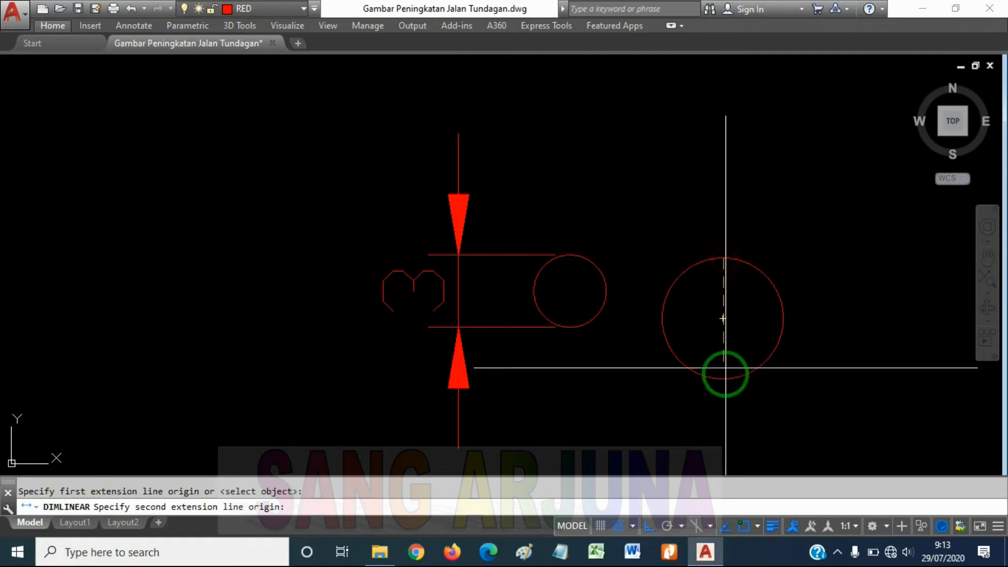
pyautogui.click(723, 378)
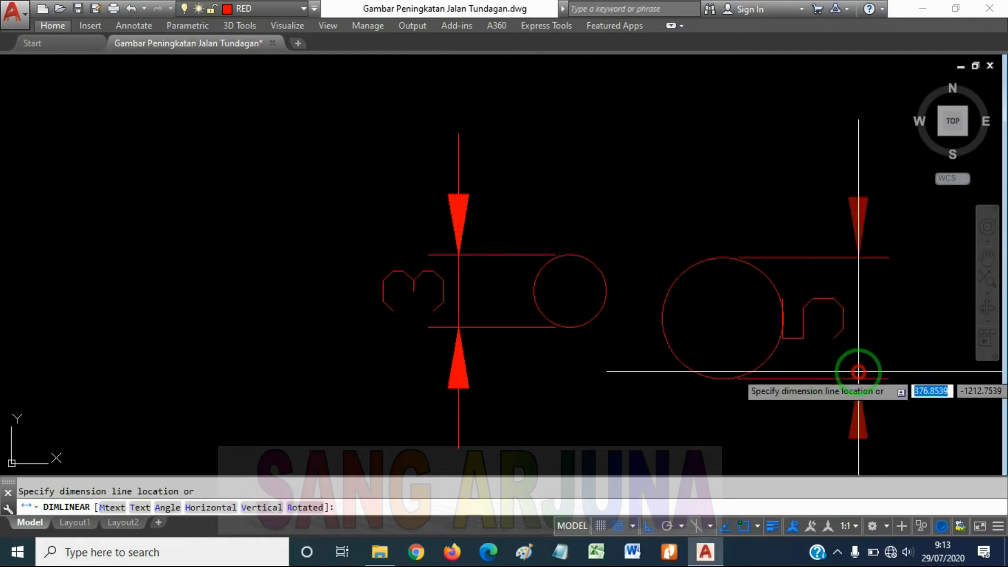
pyautogui.click(856, 371)
pyautogui.press('Escape')
pyautogui.scroll(-5, 638, 312)
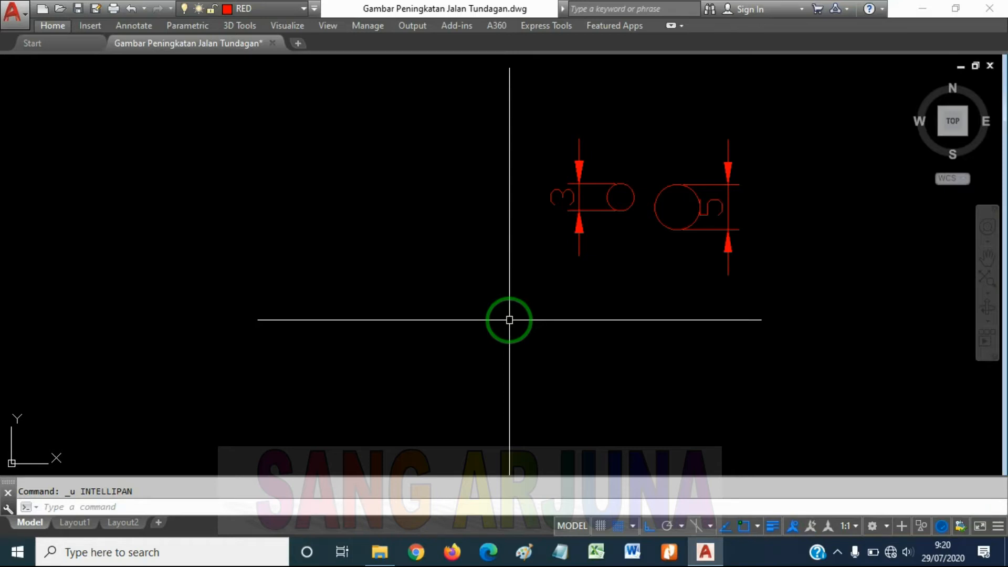
pyautogui.moveTo(663, 271); pyautogui.dragTo(625, 299, button='middle')
pyautogui.scroll(3, 646, 256)
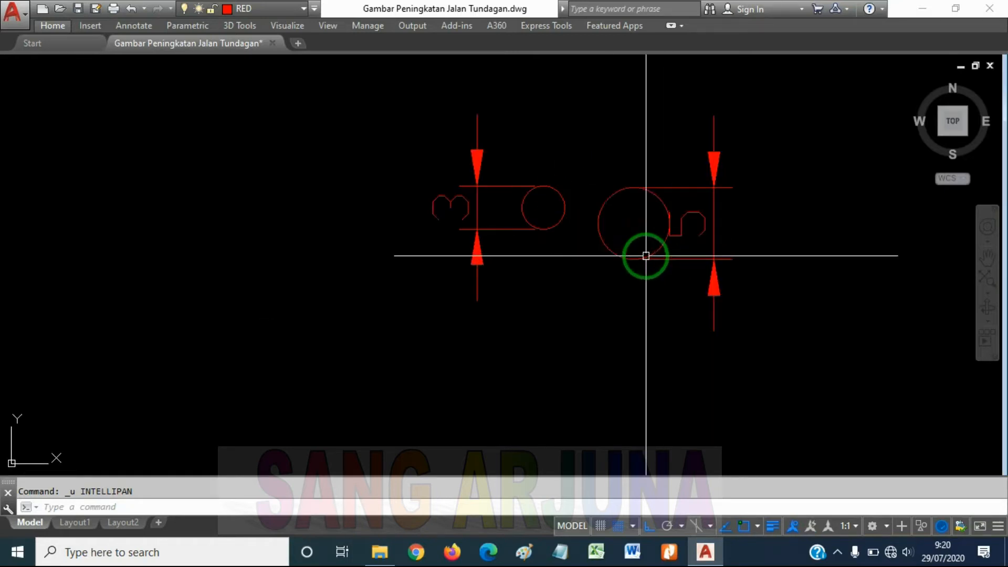
pyautogui.click(689, 260)
pyautogui.click(608, 250)
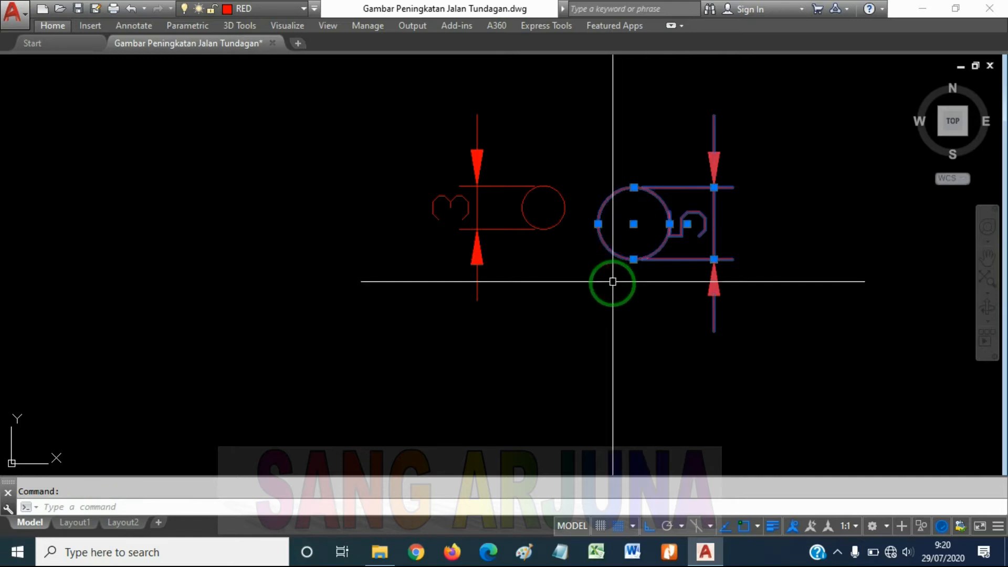
pyautogui.click(558, 223)
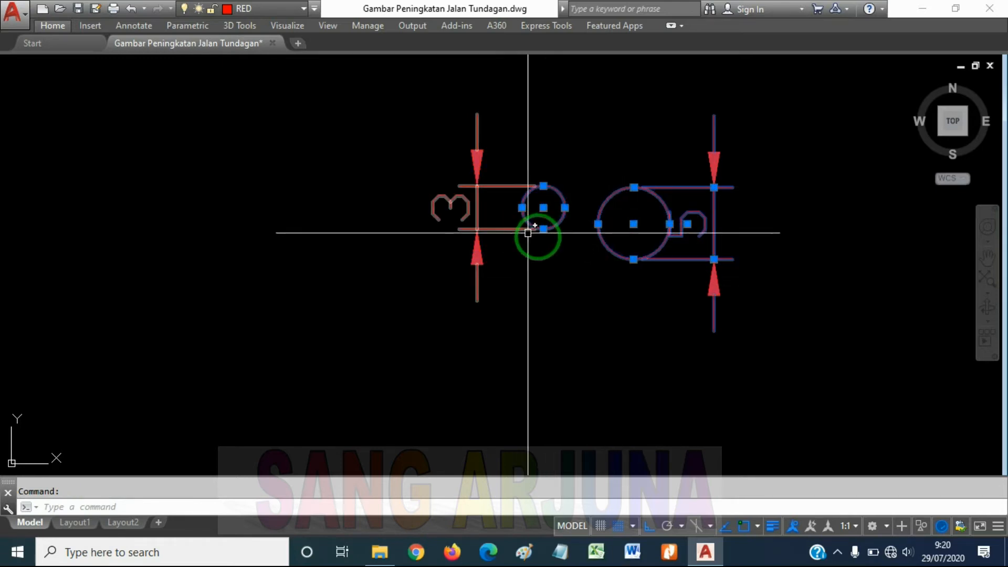
pyautogui.press('Escape')
# Move the larger circle together with its dimension diagonally up and to the right, with Ortho switched off
pyautogui.click(788, 330)
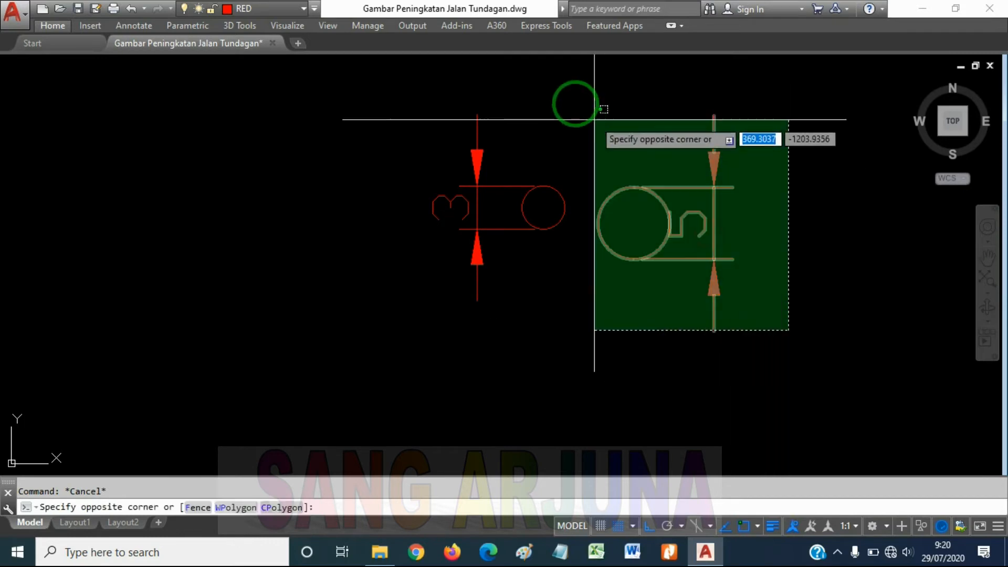
pyautogui.click(785, 323)
pyautogui.click(781, 351)
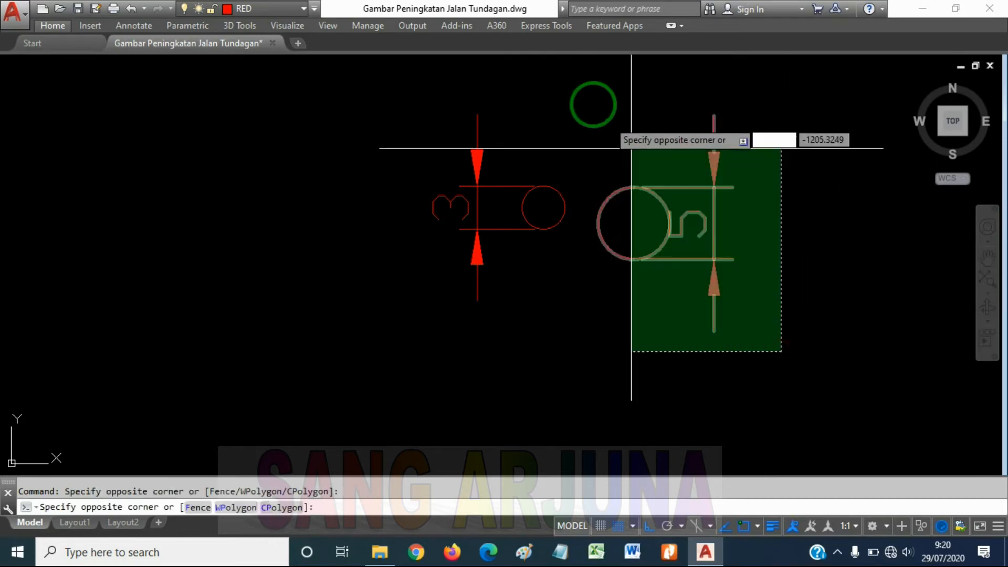
pyautogui.click(582, 95)
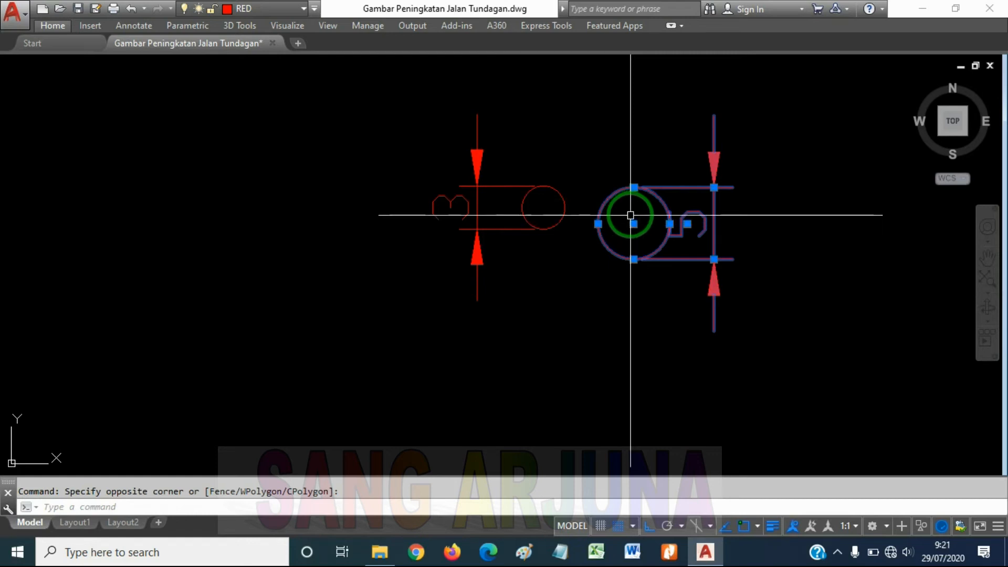
pyautogui.press('Return')
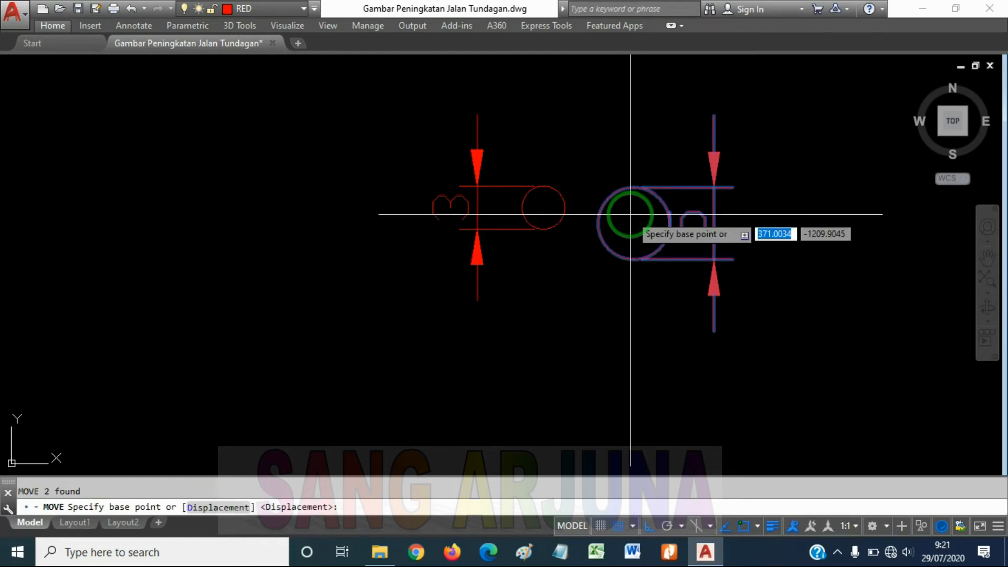
pyautogui.click(714, 258)
pyautogui.moveTo(653, 142); pyautogui.dragTo(542, 252, button='middle')
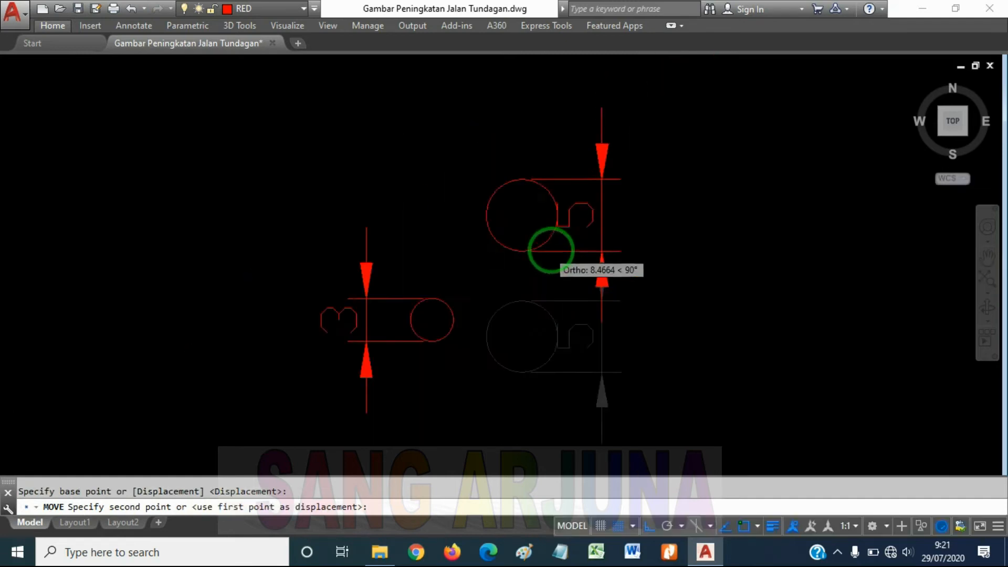
pyautogui.scroll(-4, 612, 234)
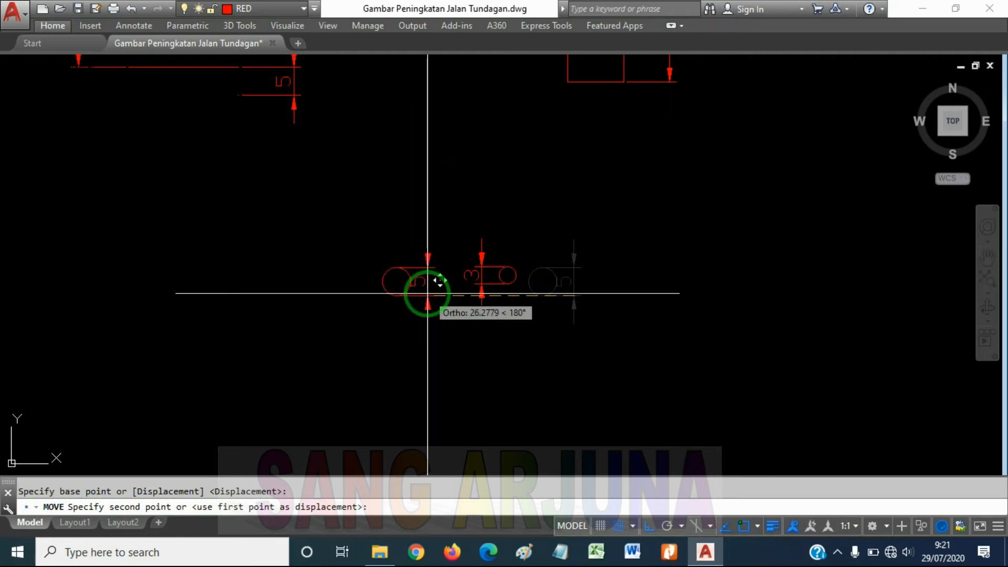
pyautogui.press('F8')
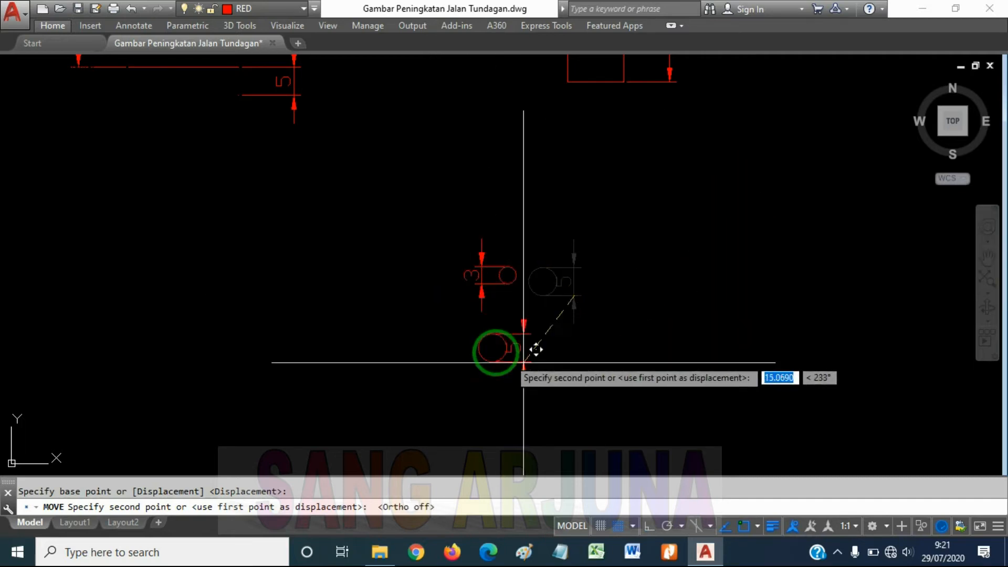
pyautogui.click(663, 264)
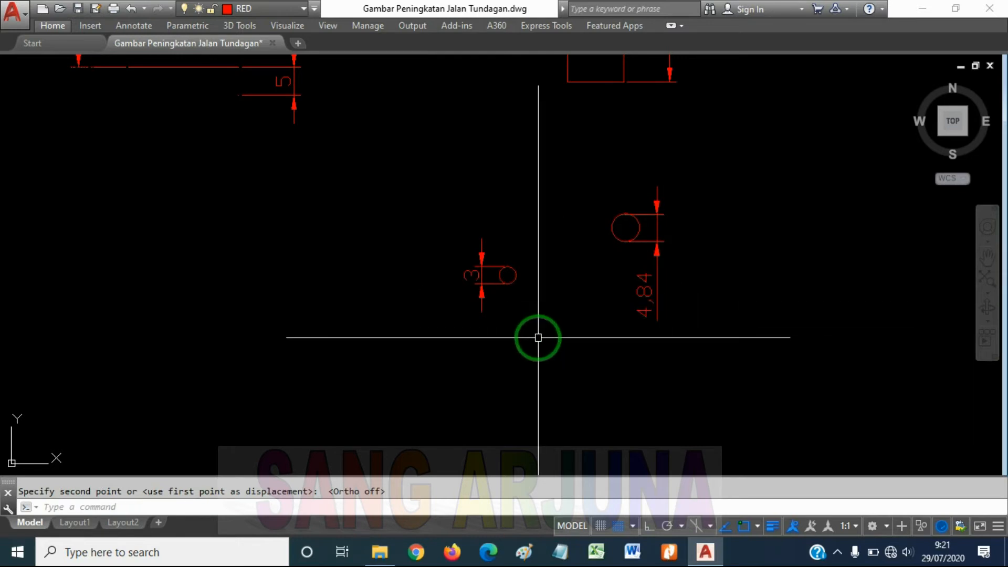
# Move the large rectangle almost straight up, farther away from the small dimensioned rectangle
pyautogui.scroll(-3, 512, 248)
pyautogui.moveTo(464, 171); pyautogui.dragTo(476, 263, button='middle')
pyautogui.scroll(2, 577, 253)
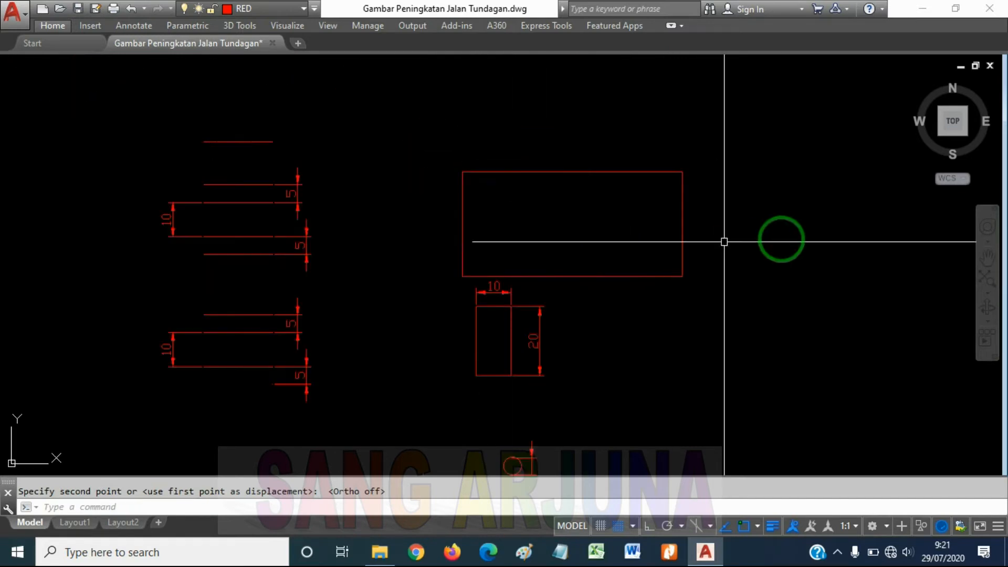
pyautogui.click(782, 234)
pyautogui.click(651, 126)
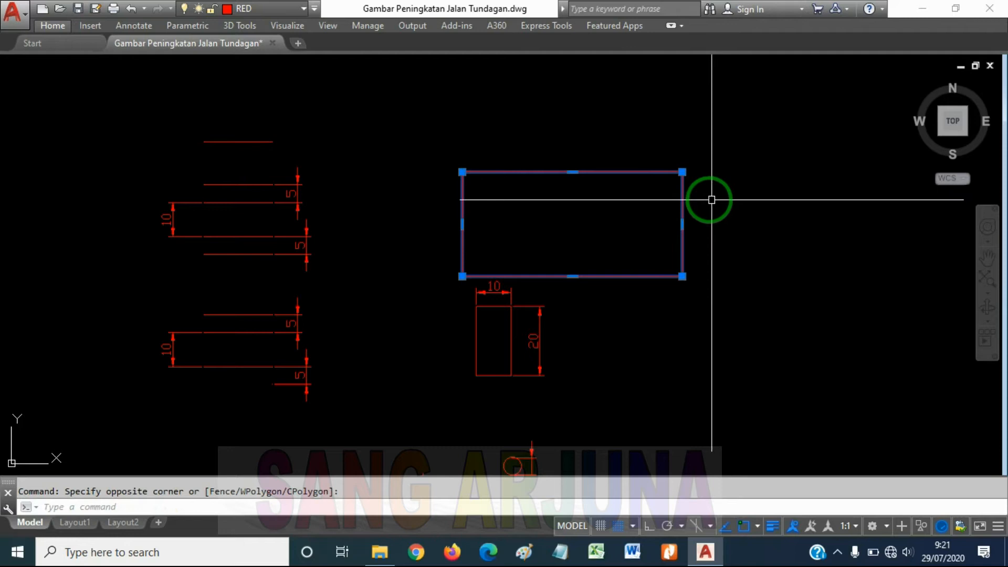
pyautogui.write('m')
pyautogui.press('Return')
pyautogui.click(592, 225)
pyautogui.click(594, 128)
# Move the large rectangle diagonally down and to the right, with Ortho switched off
pyautogui.click(648, 151)
pyautogui.click(623, 191)
pyautogui.write('m')
pyautogui.press('Return')
pyautogui.click(589, 133)
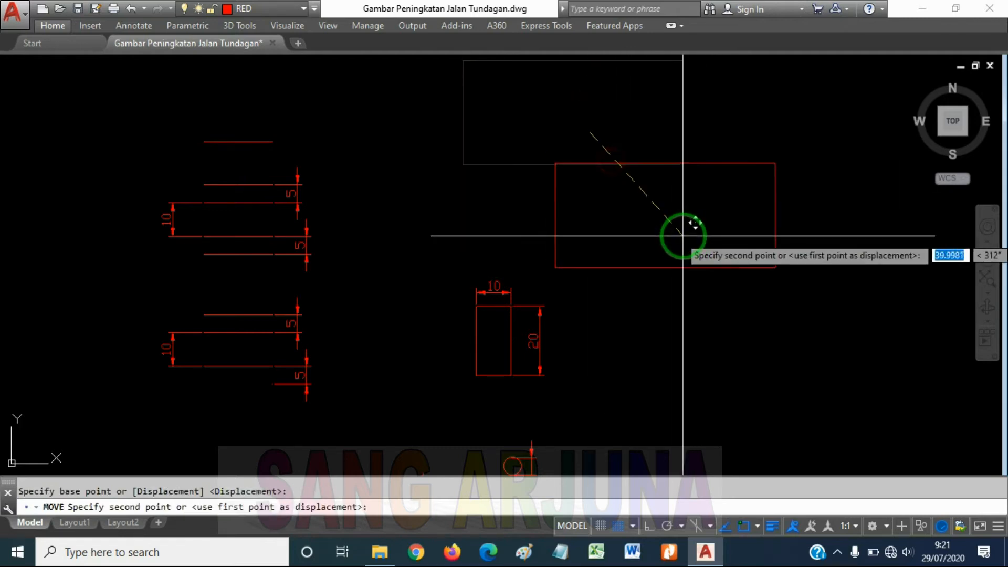
pyautogui.click(685, 217)
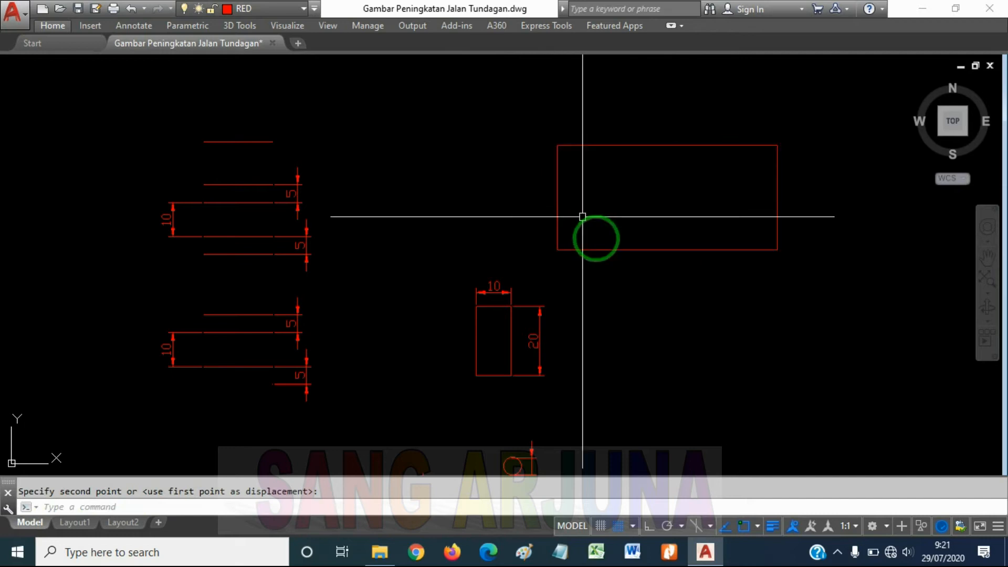
pyautogui.moveTo(614, 252); pyautogui.dragTo(614, 230, button='middle')
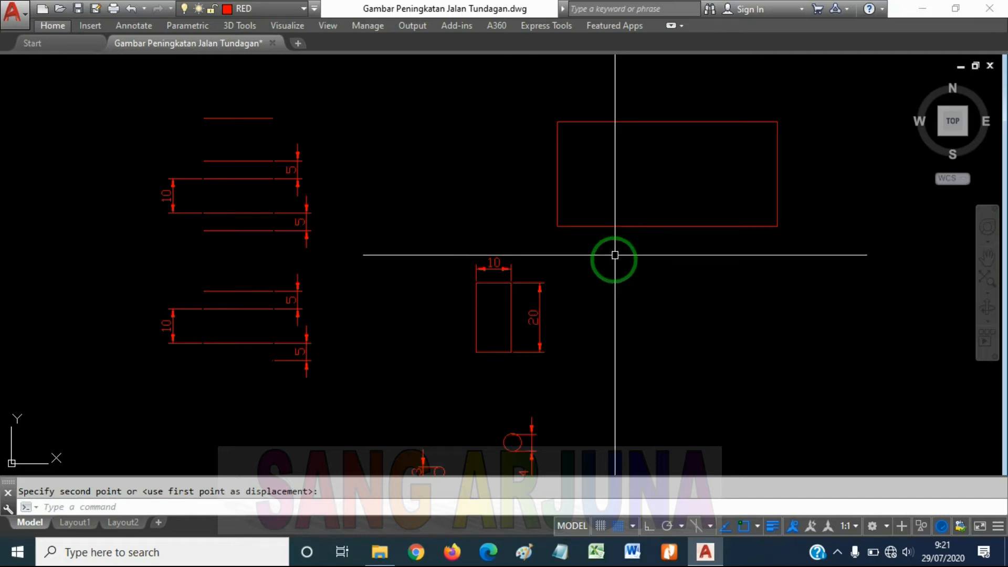
pyautogui.moveTo(608, 254); pyautogui.dragTo(607, 214, button='middle')
pyautogui.scroll(2, 609, 215)
pyautogui.scroll(-4, 584, 252)
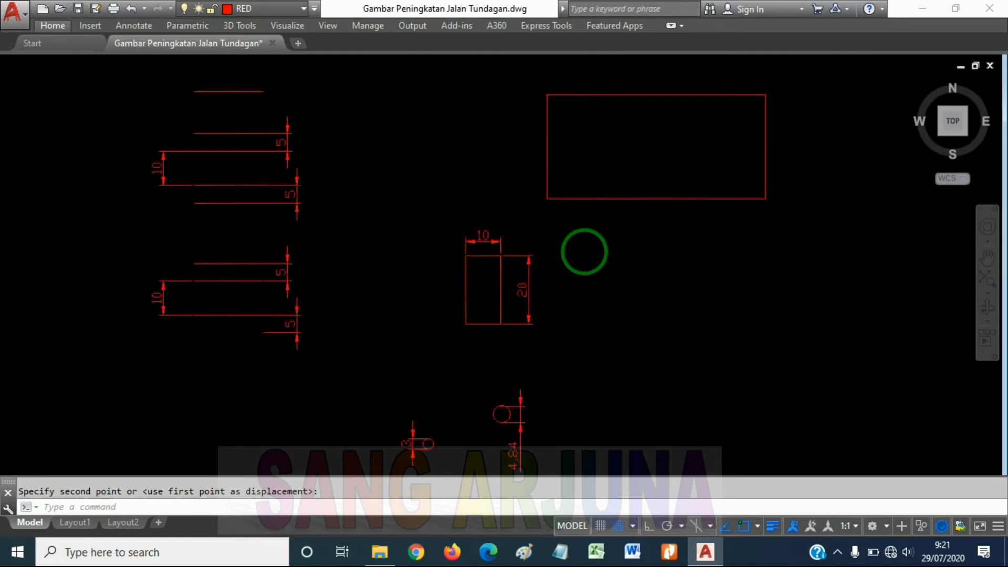
pyautogui.moveTo(472, 278); pyautogui.dragTo(630, 266, button='middle')
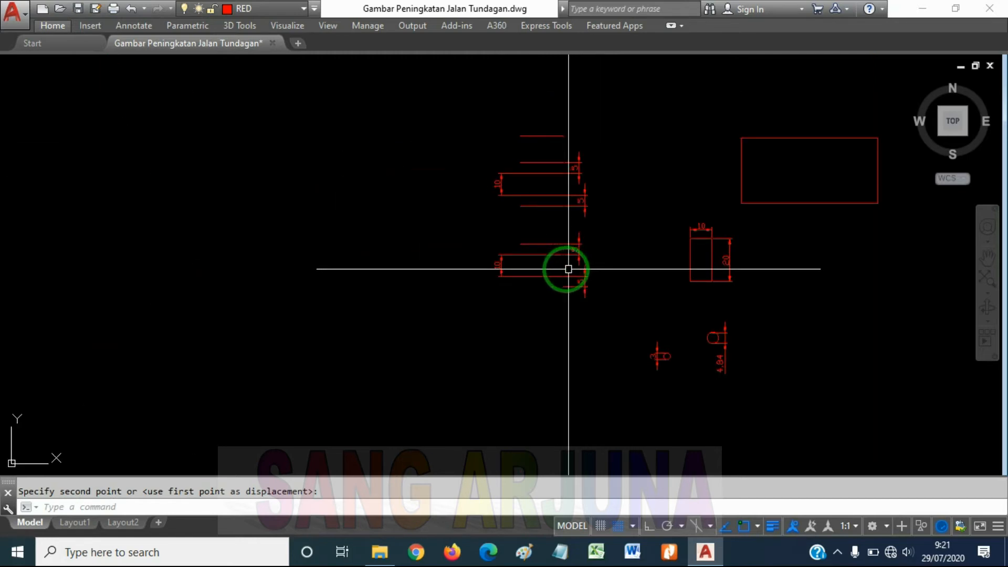
pyautogui.scroll(4, 693, 266)
pyautogui.moveTo(702, 266); pyautogui.dragTo(623, 274, button='middle')
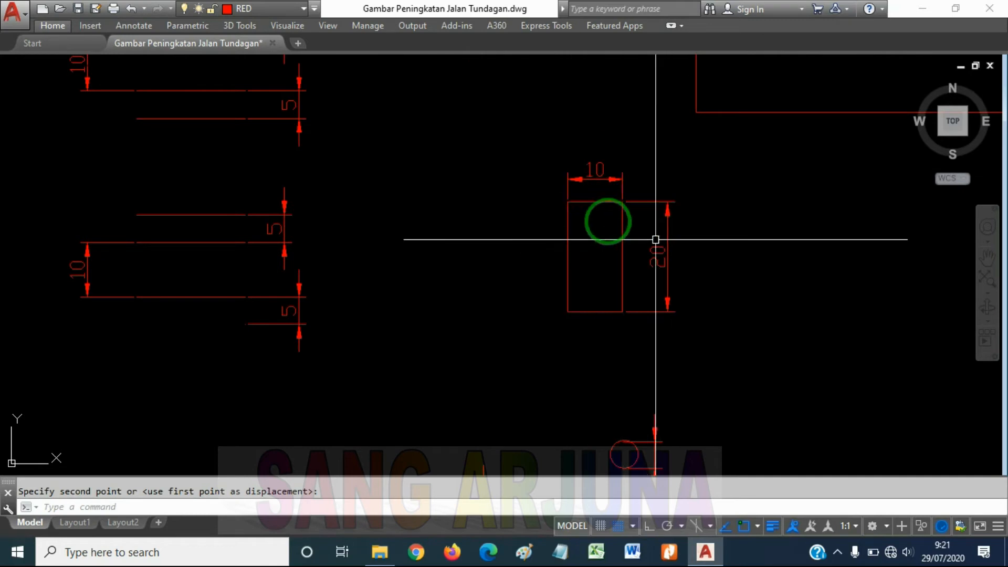
pyautogui.moveTo(725, 254); pyautogui.dragTo(629, 230, button='middle')
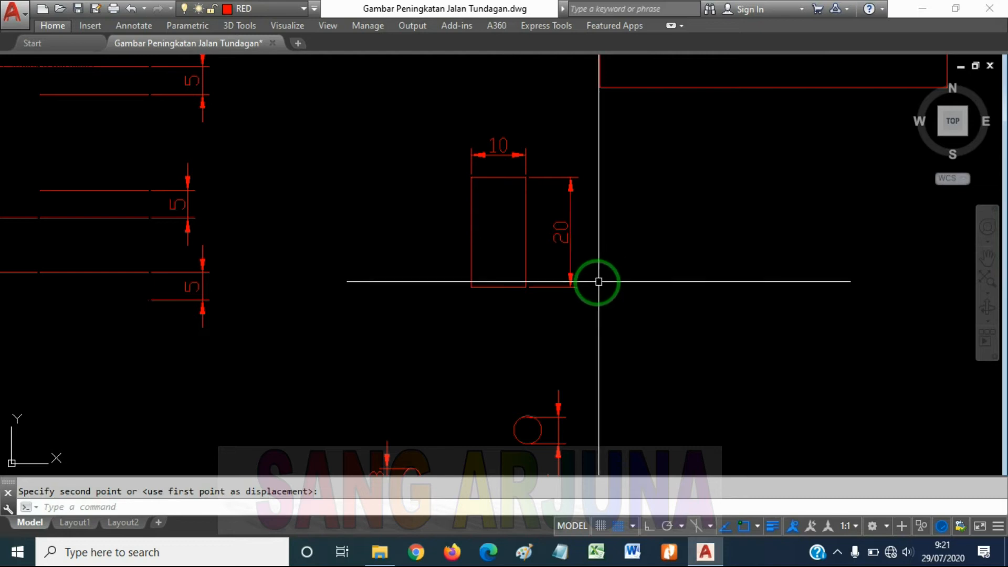
# Try to mirror the small rectangle and its dimensions about a line to its right, switching Ortho on to keep the axis vertical
pyautogui.click(628, 273)
pyautogui.click(618, 306)
pyautogui.click(449, 151)
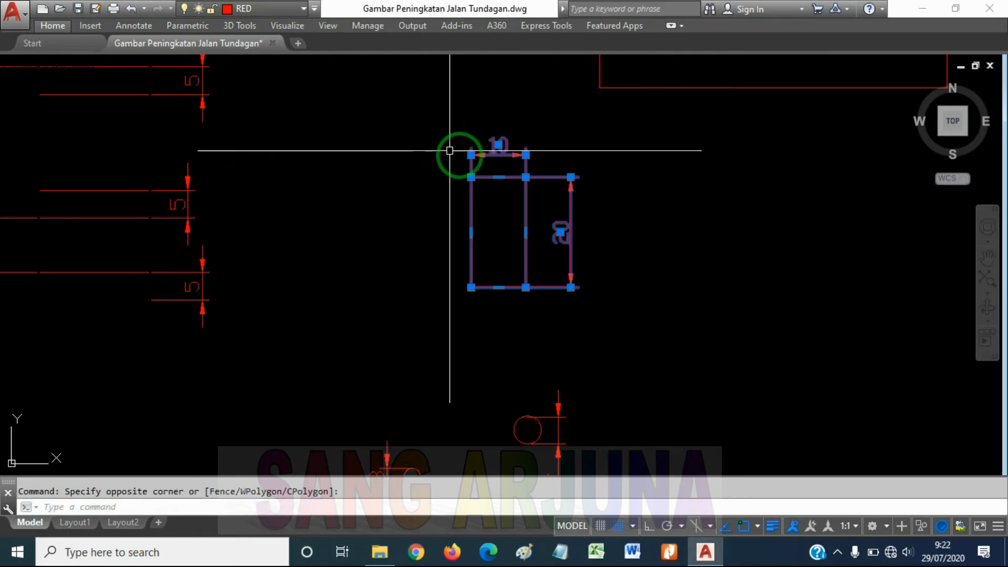
pyautogui.write('mi')
pyautogui.press('Return')
pyautogui.moveTo(665, 203)
pyautogui.mouseDown(button='middle')
pyautogui.moveTo(524, 173)
pyautogui.moveTo(522, 213)
pyautogui.moveTo(556, 239)
pyautogui.mouseUp(button='middle')
pyautogui.scroll(-2, 524, 173)
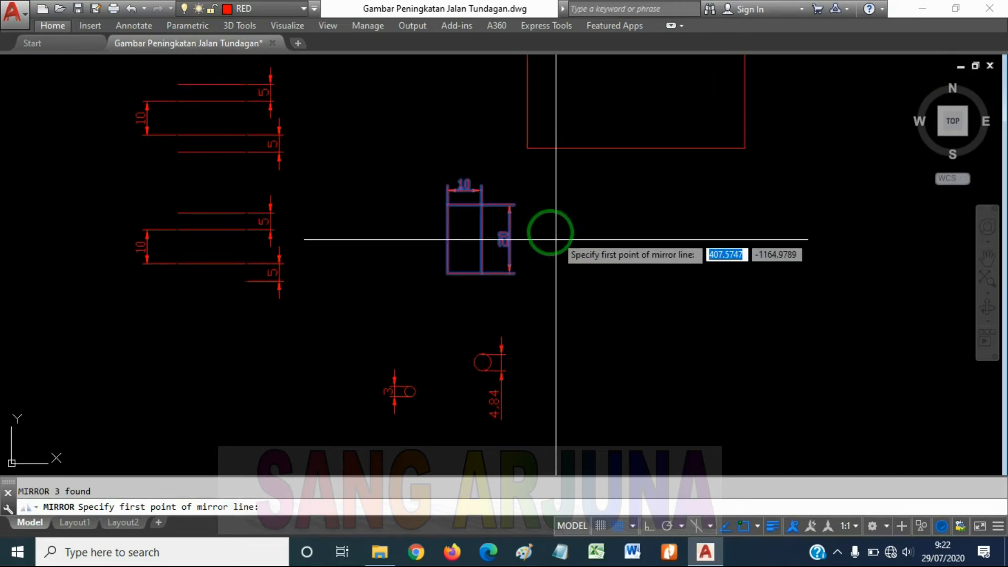
pyautogui.scroll(2, 543, 226)
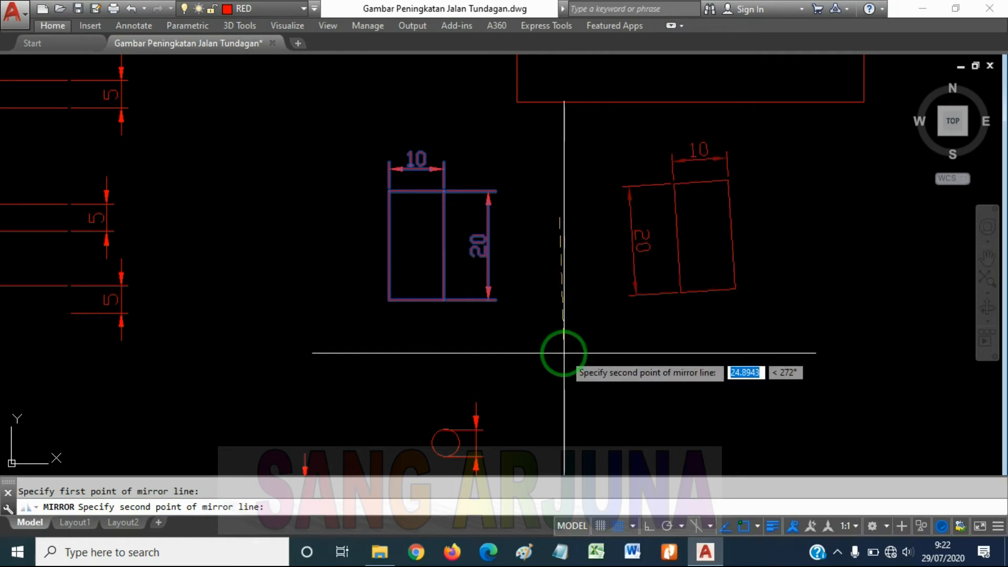
pyautogui.press('F8')
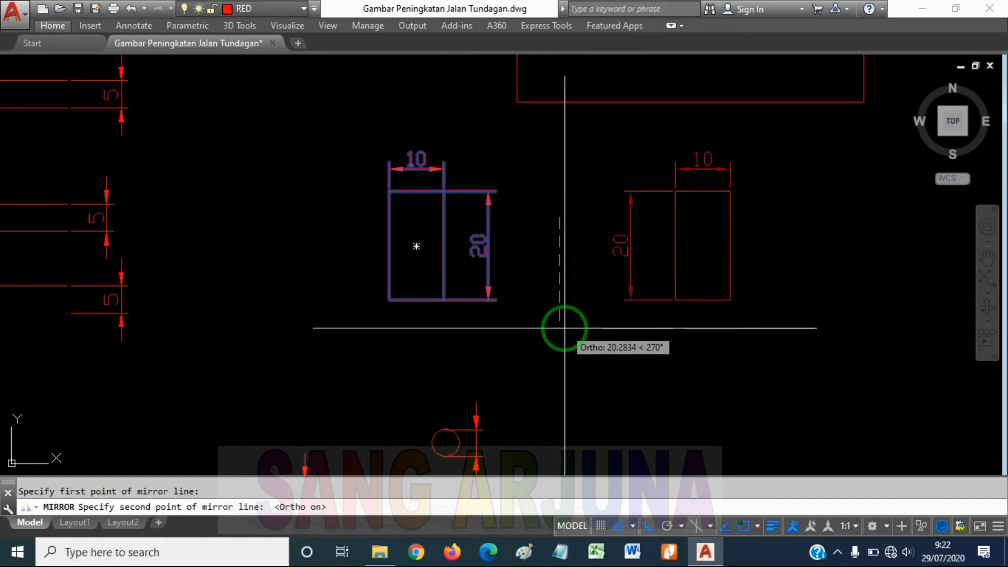
pyautogui.press('Escape')
pyautogui.click(536, 329)
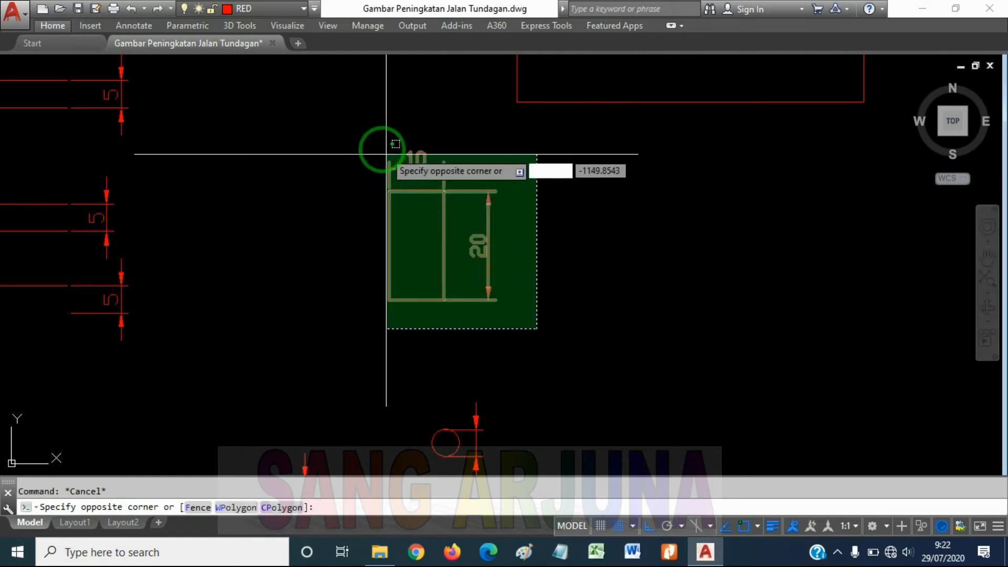
pyautogui.click(362, 137)
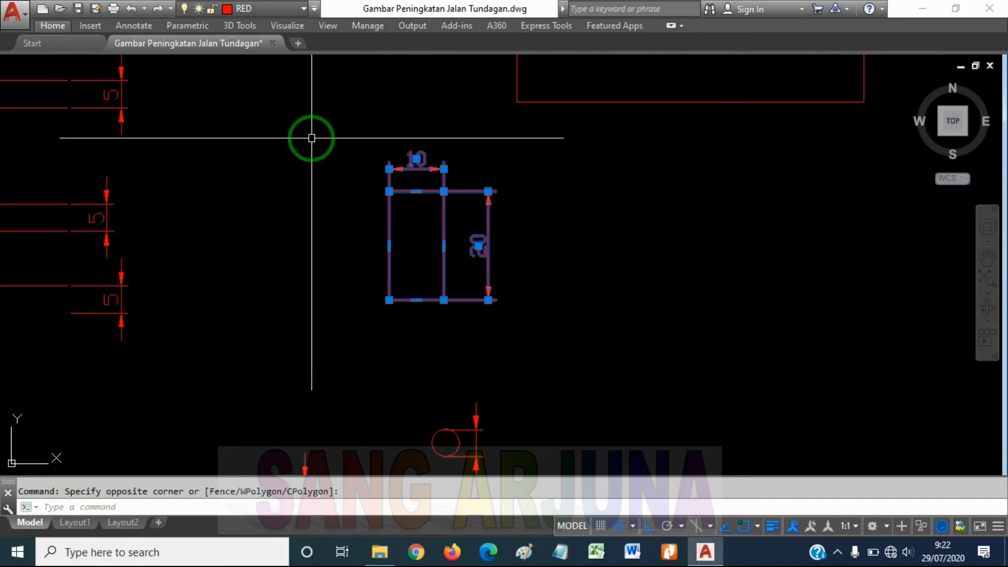
pyautogui.write('mi')
pyautogui.press('Return')
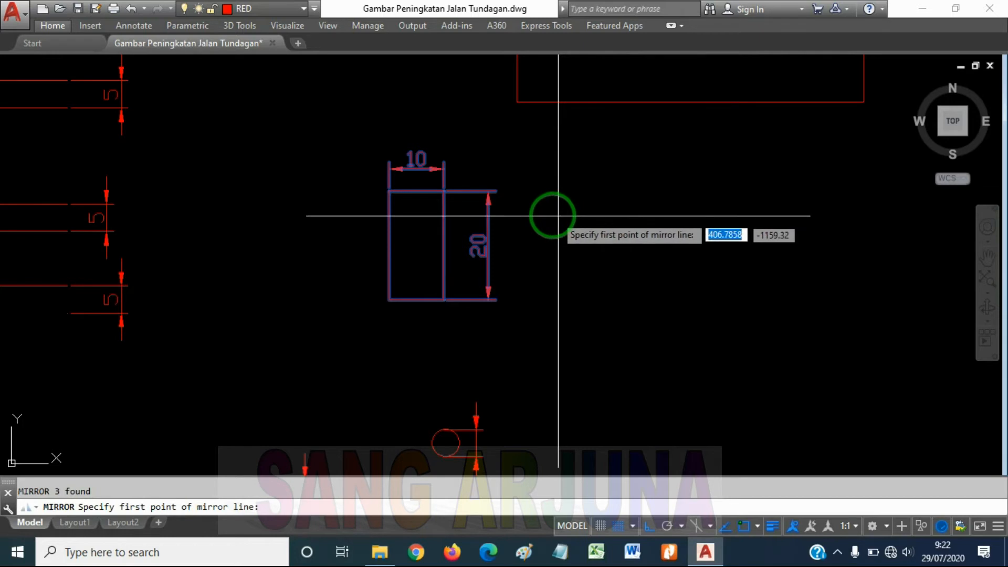
pyautogui.press('Escape')
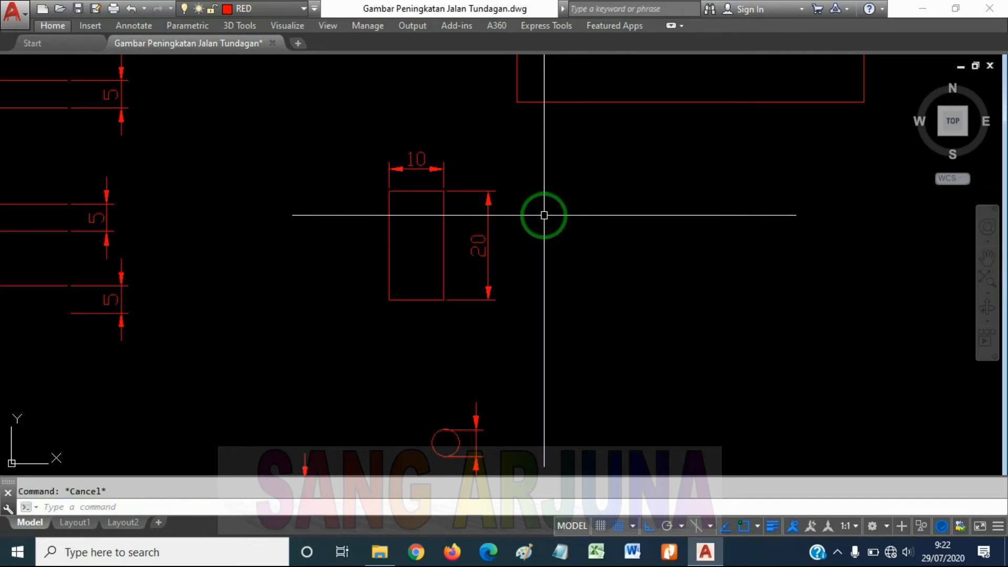
# Draw a horizontal line 20 units long to the right from the right edge of the small dimensioned rectangle
pyautogui.write('l')
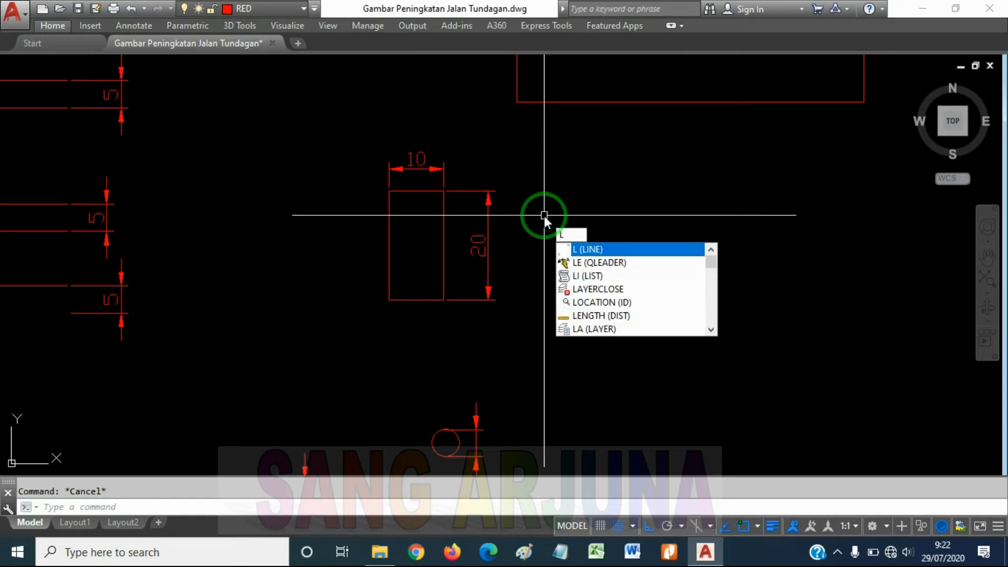
pyautogui.press('Return')
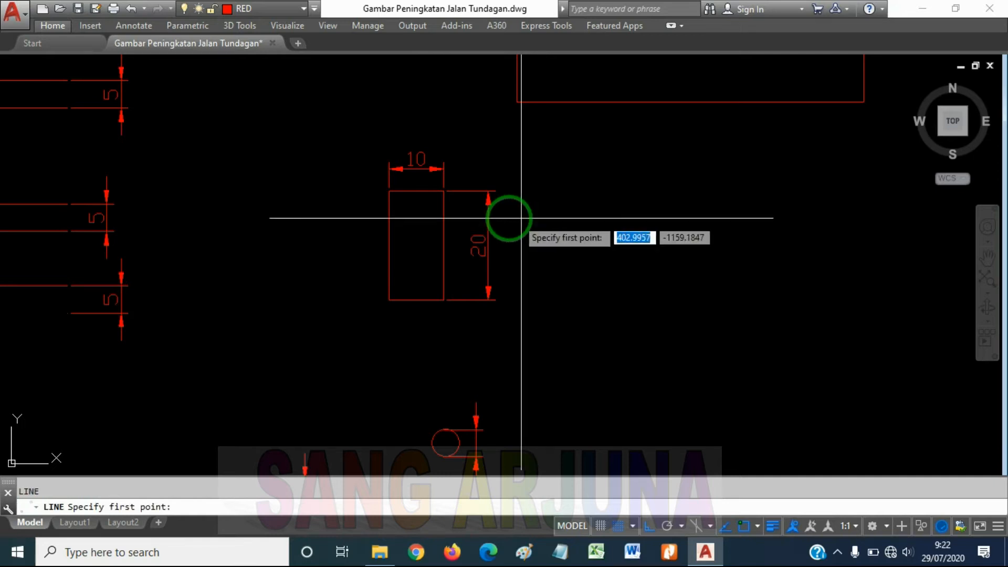
pyautogui.click(443, 217)
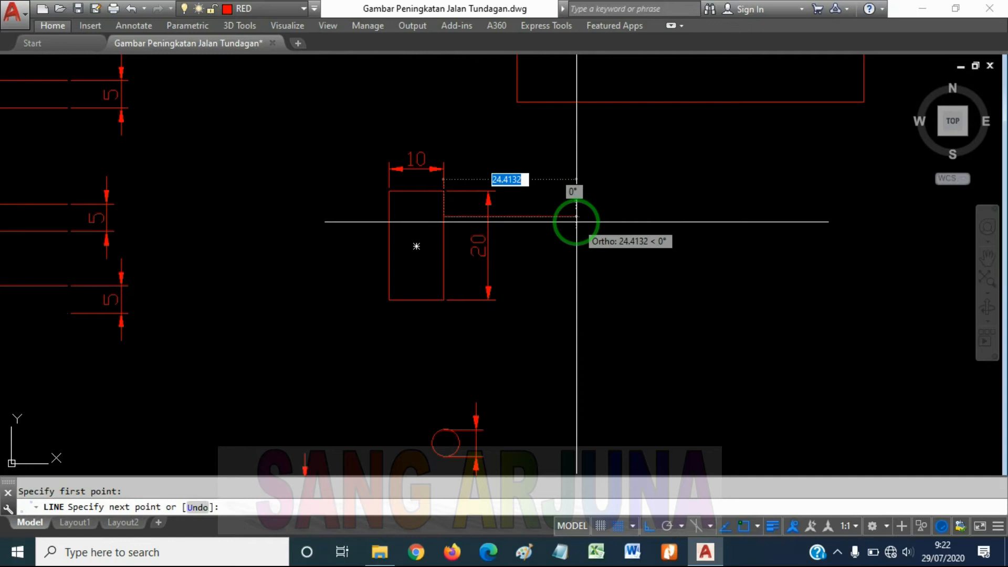
pyautogui.write('20')
pyautogui.press('Return')
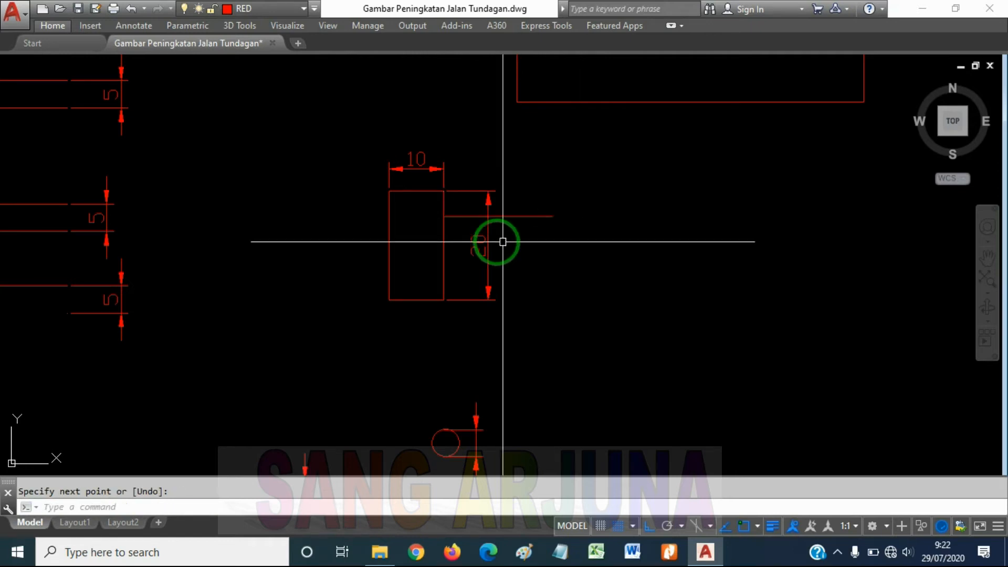
pyautogui.press('Return')
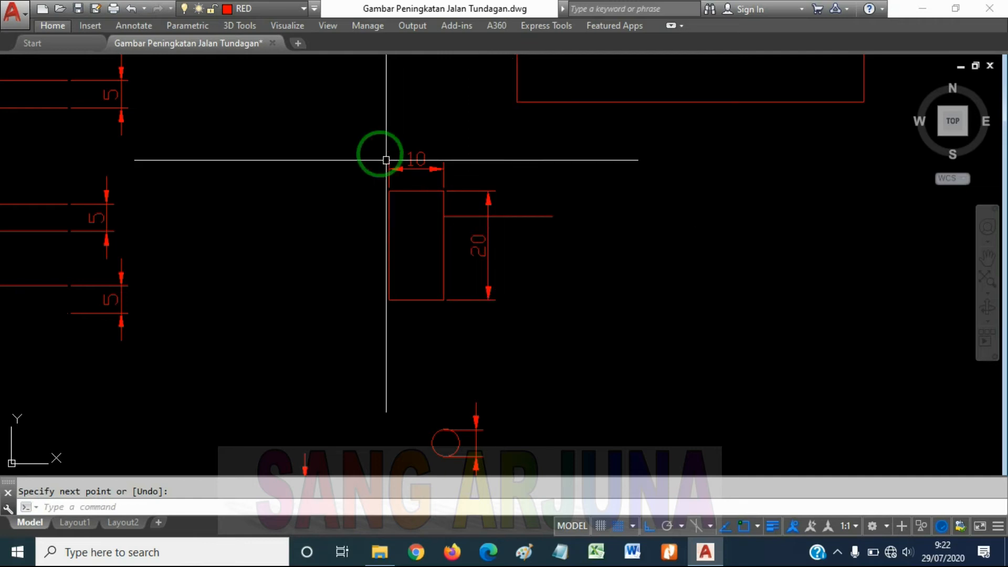
pyautogui.click(519, 324)
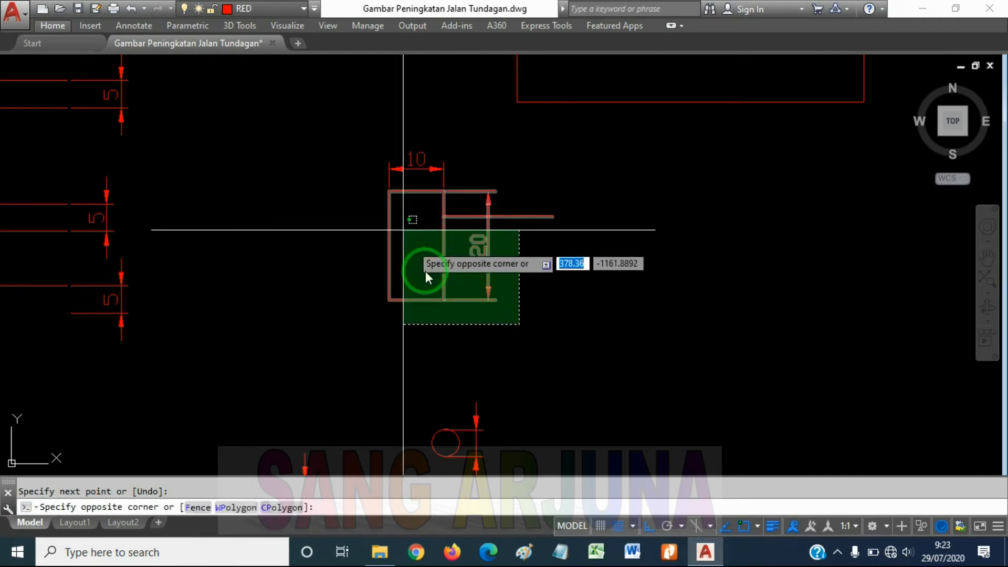
pyautogui.click(384, 261)
pyautogui.click(467, 177)
pyautogui.click(332, 101)
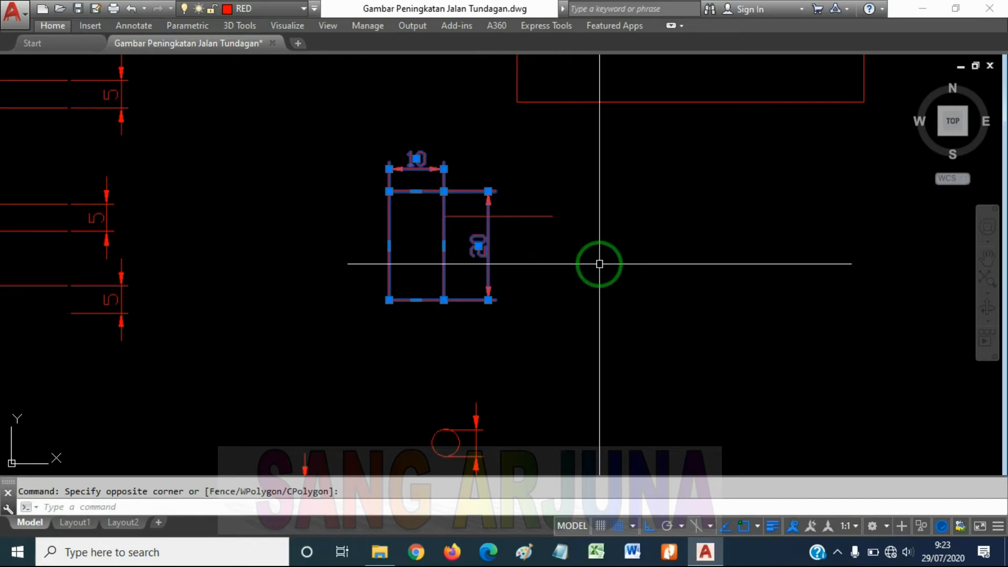
pyautogui.write('mi')
pyautogui.press('Return')
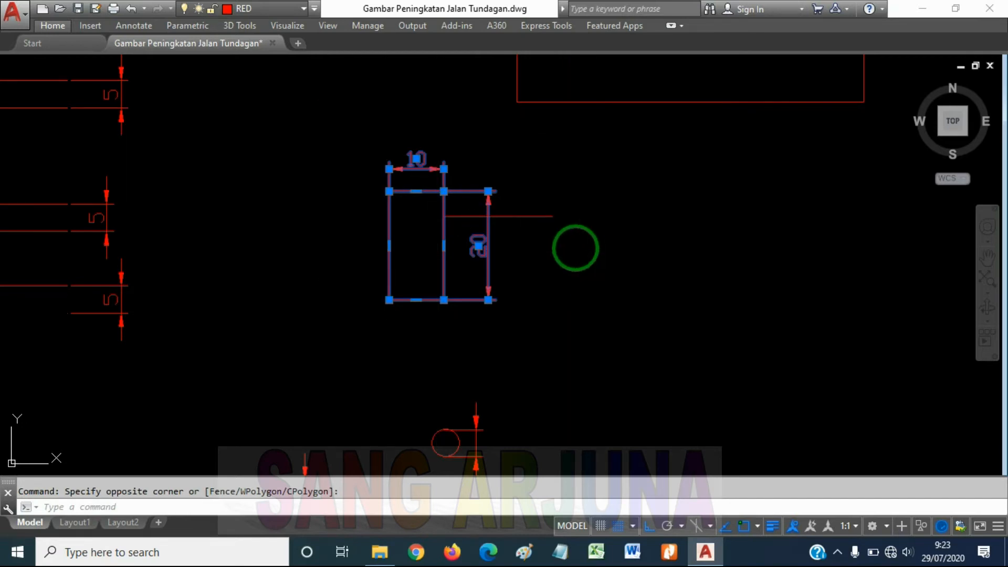
pyautogui.click(551, 216)
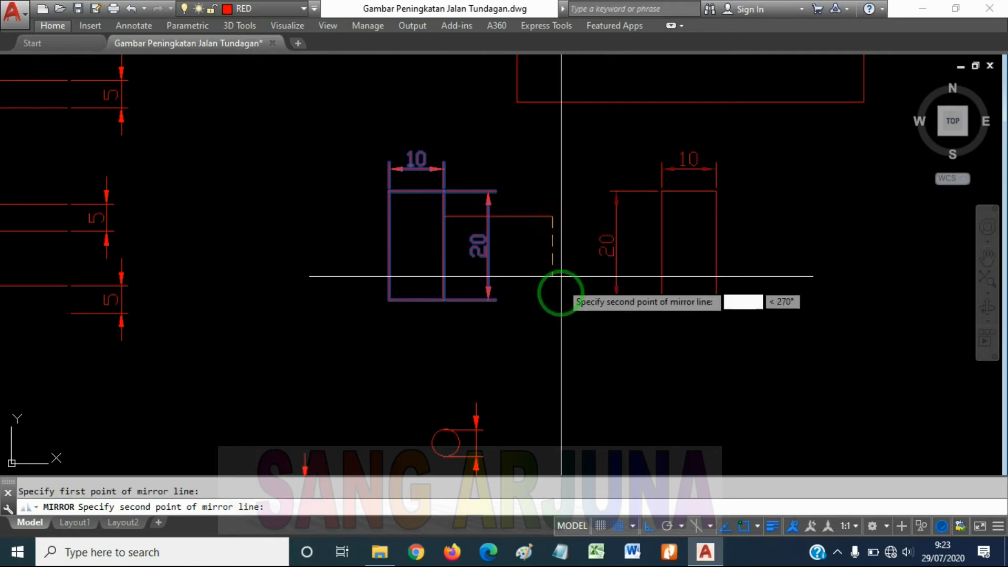
pyautogui.click(556, 335)
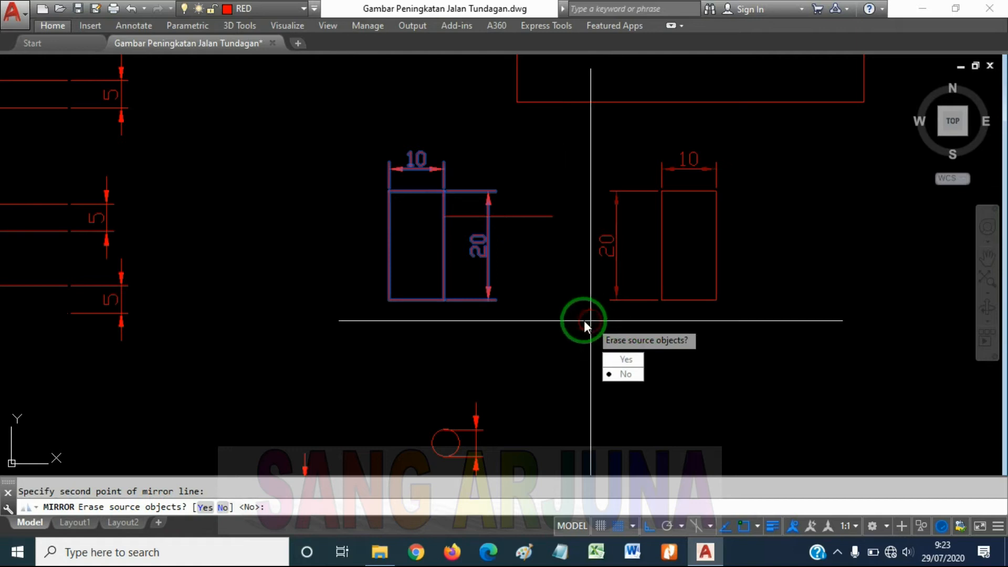
pyautogui.press('Escape')
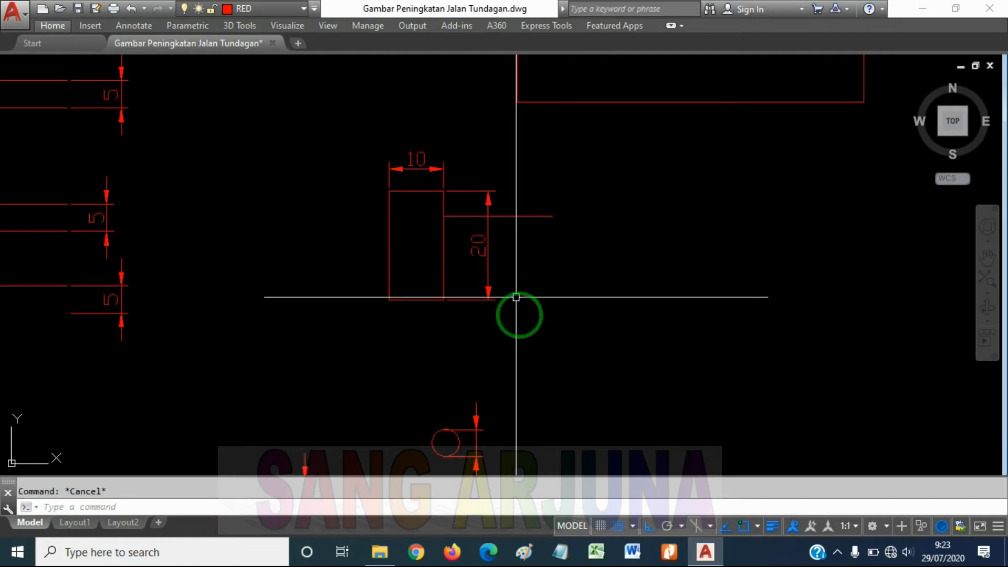
# Mirror the small rectangle and its two dimensions about a vertical axis through the horizontal line's free end, keeping the source objects
pyautogui.click(519, 324)
pyautogui.click(373, 258)
pyautogui.click(462, 168)
pyautogui.click(400, 144)
pyautogui.write('mi')
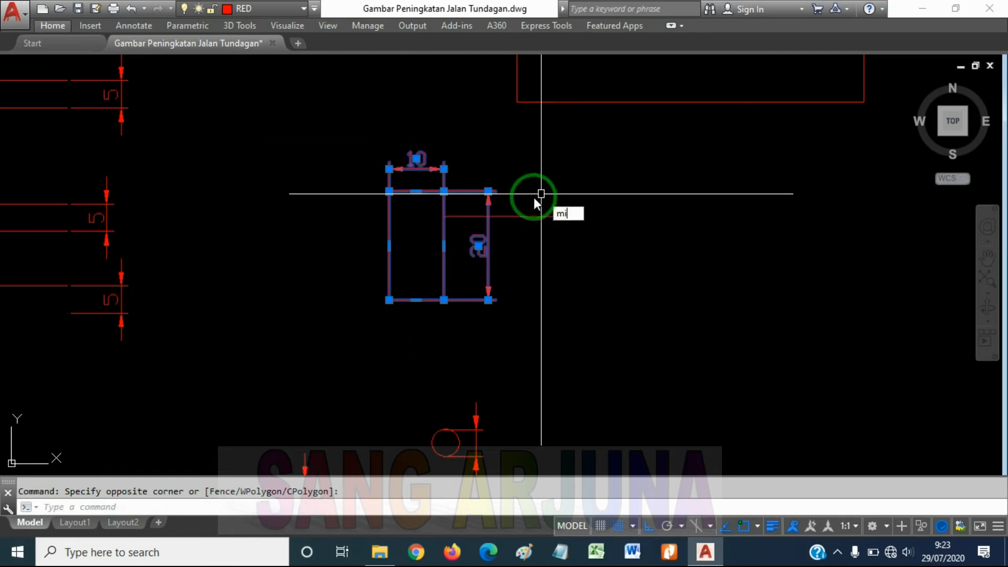
pyautogui.press('Return')
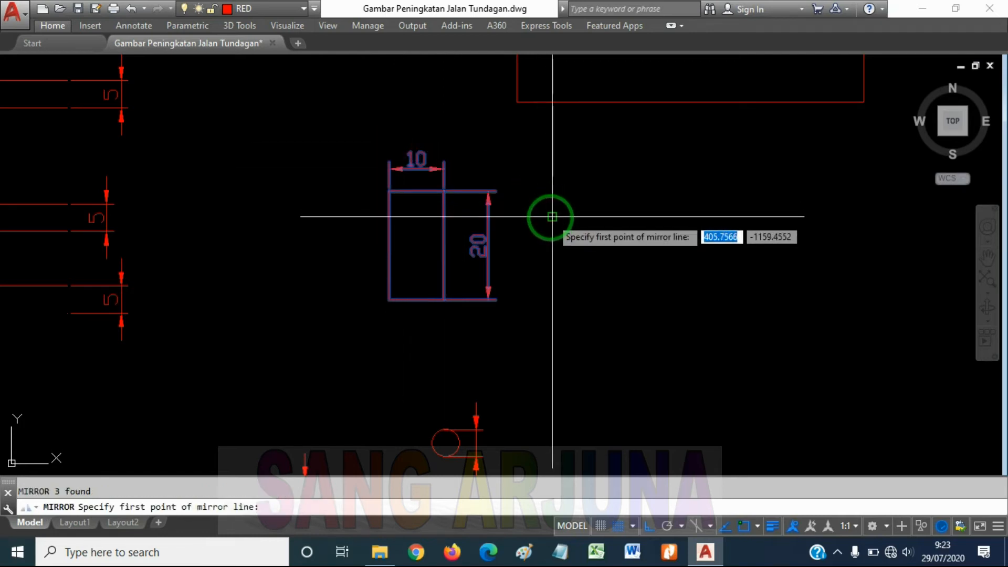
pyautogui.click(551, 217)
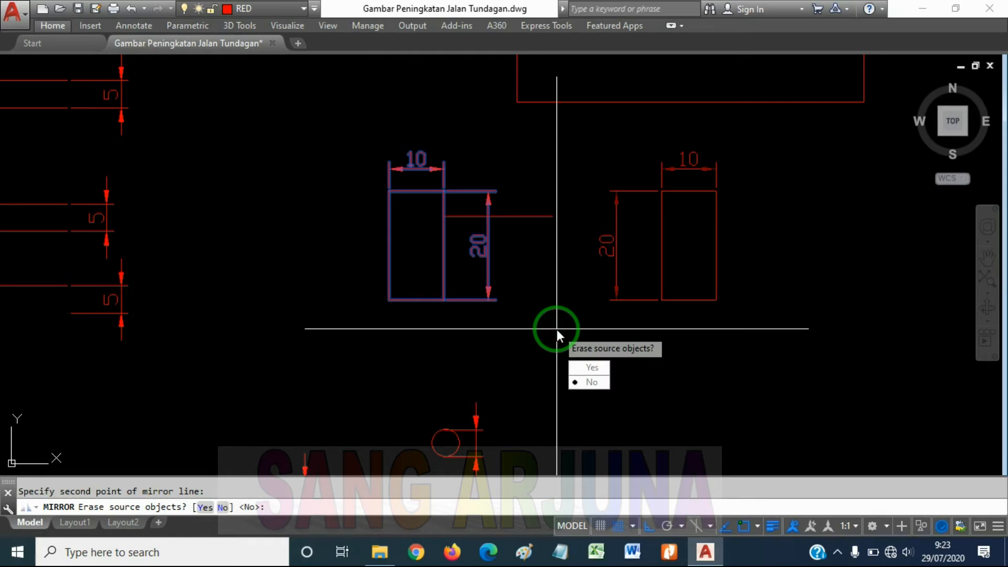
pyautogui.press('Return')
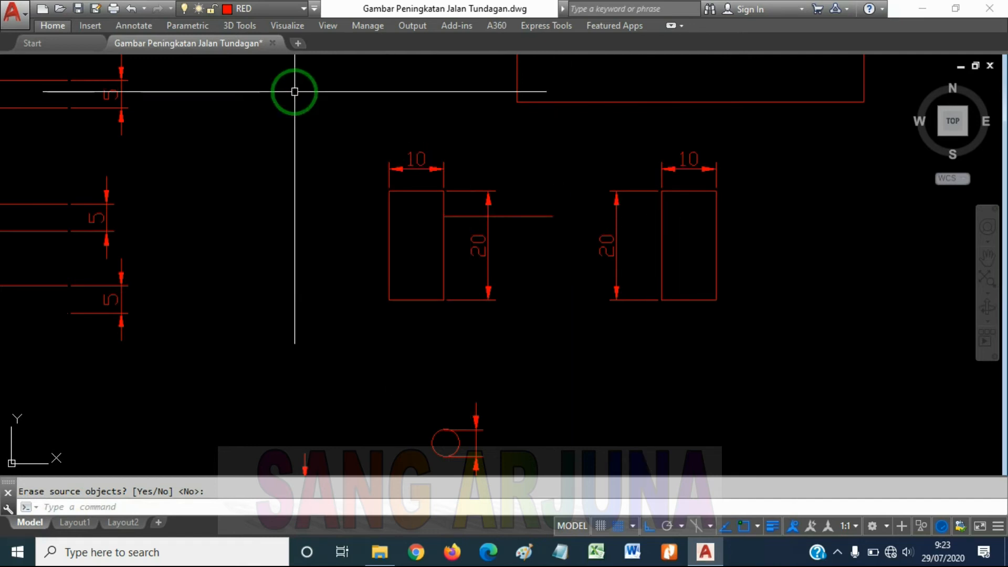
# Add a horizontal linear dimension between the two ends of the line beside the small rectangle, placed below the rectangle
pyautogui.write('d')
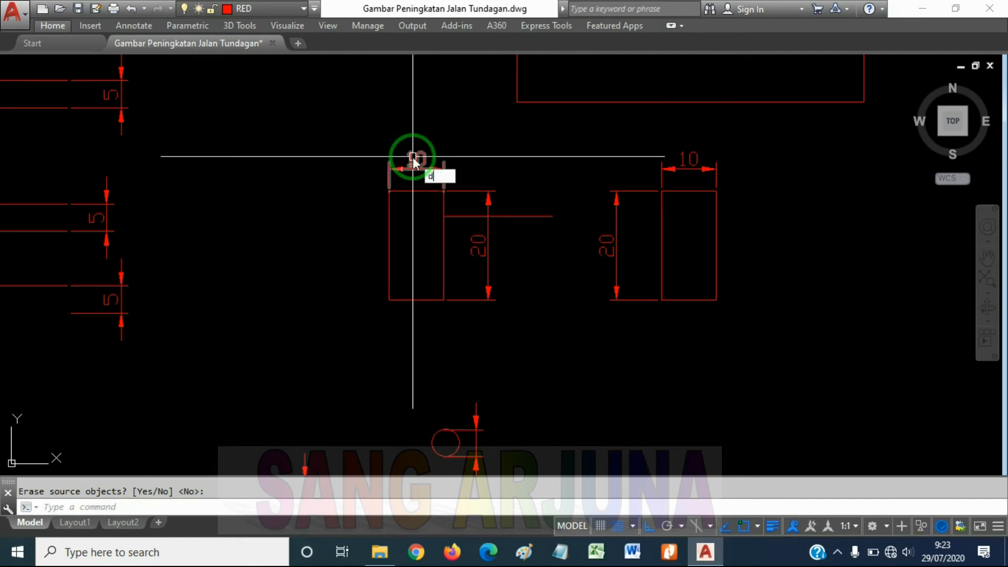
pyautogui.write('imlin')
pyautogui.press('Return')
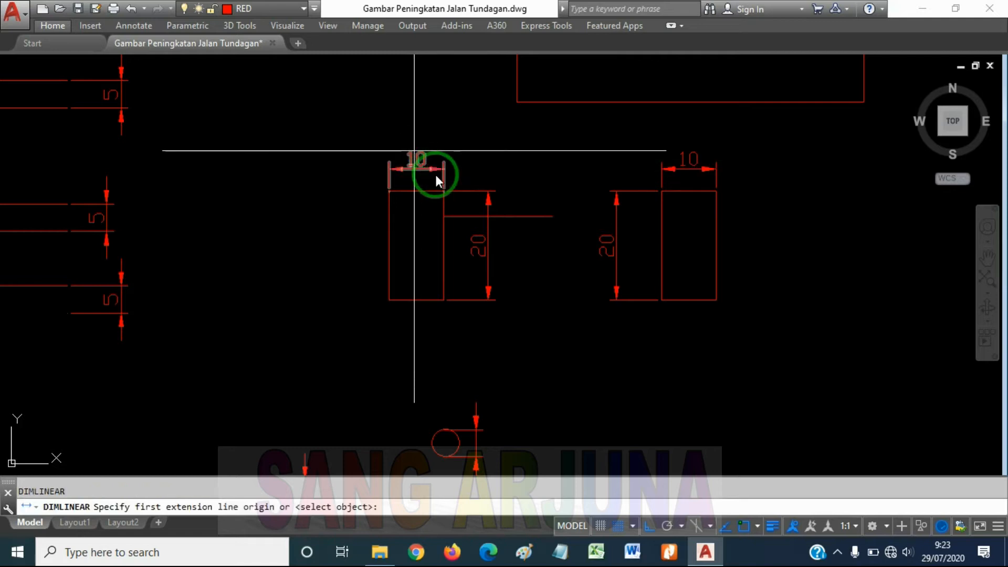
pyautogui.click(445, 217)
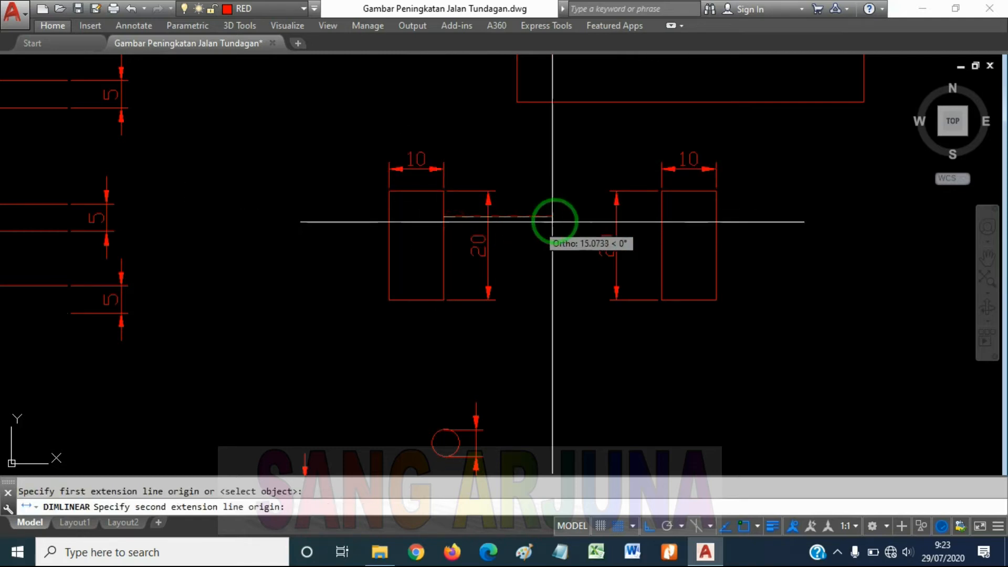
pyautogui.click(551, 216)
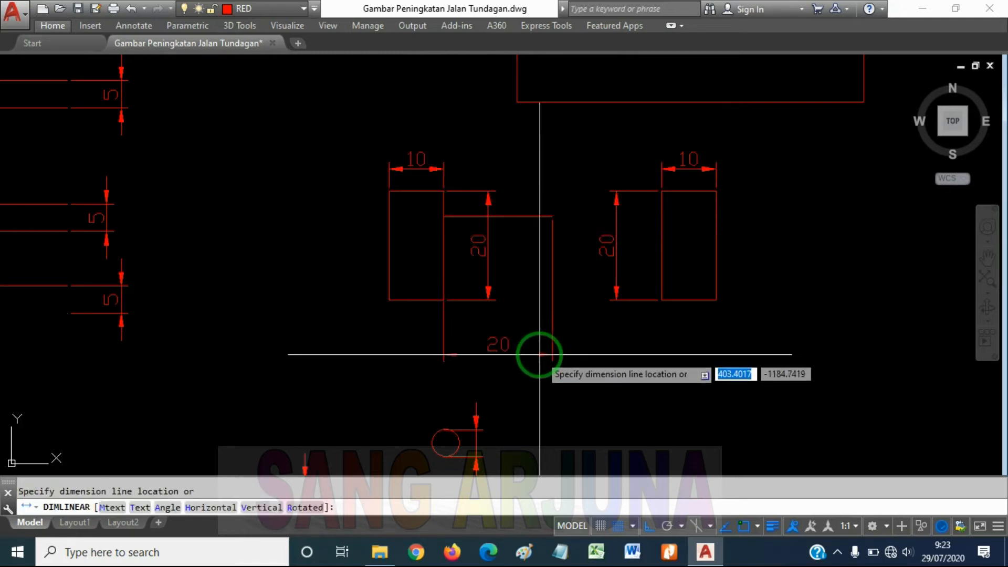
pyautogui.click(539, 353)
# Add a horizontal linear dimension from the horizontal line's free end to the mirrored rectangle's near edge, placed below the rectangles
pyautogui.press('Return')
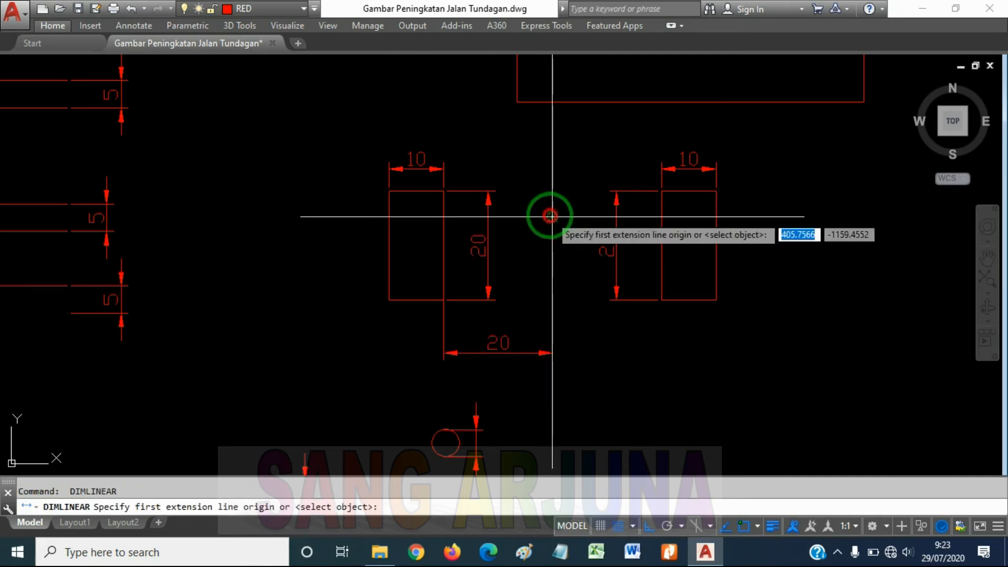
pyautogui.click(550, 215)
pyautogui.click(660, 218)
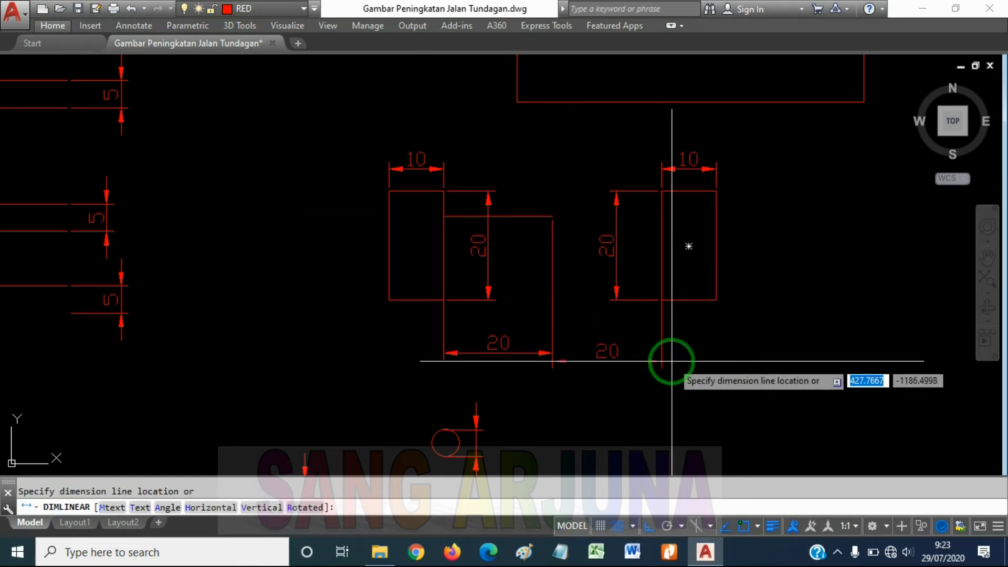
pyautogui.click(671, 358)
pyautogui.moveTo(731, 267); pyautogui.dragTo(782, 259, button='middle')
pyautogui.scroll(2, 624, 252)
pyautogui.scroll(-4, 675, 315)
# Erase the two horizontal dimensions below and between the small rectangles
pyautogui.click(713, 334)
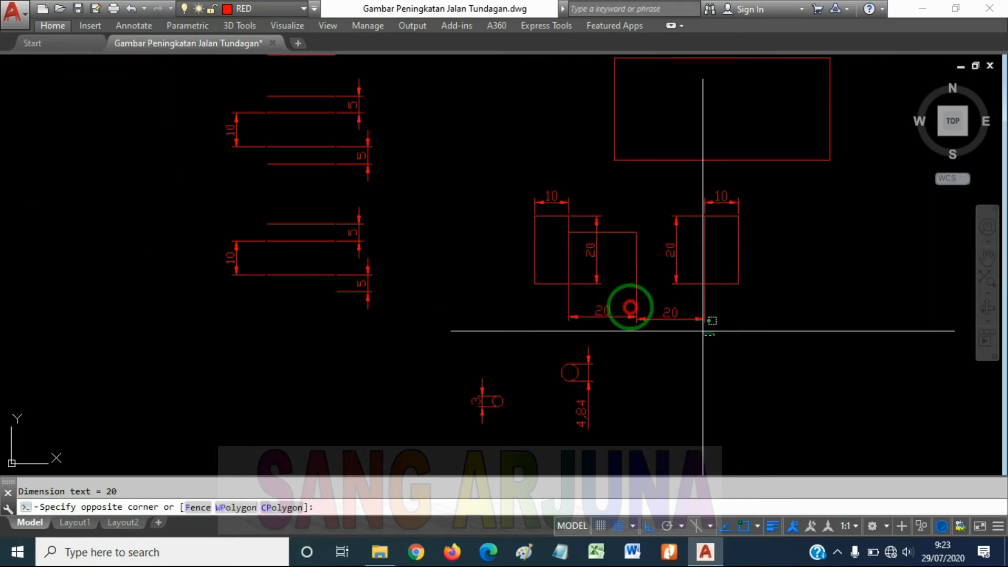
pyautogui.click(597, 300)
pyautogui.press('Delete')
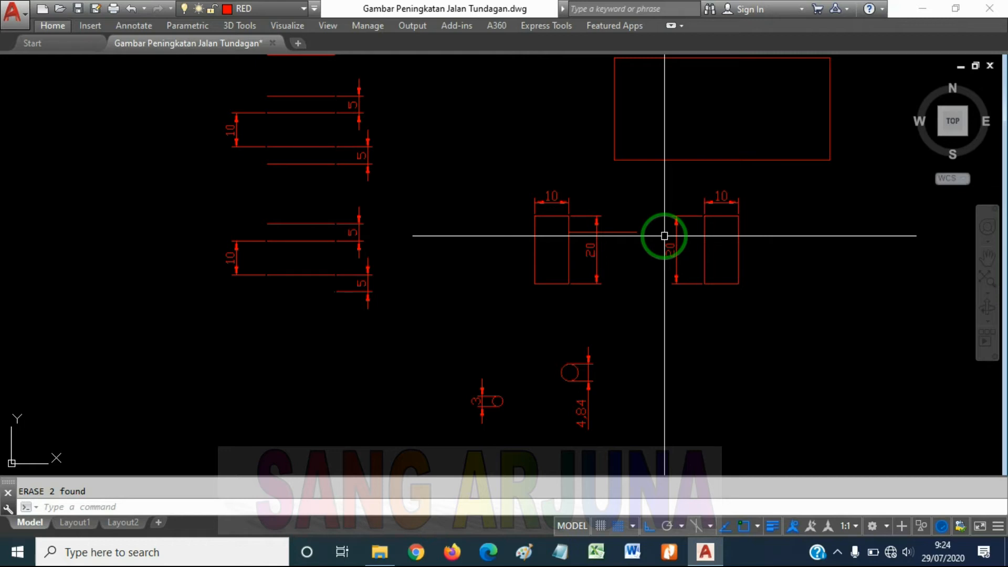
pyautogui.scroll(-2, 664, 235)
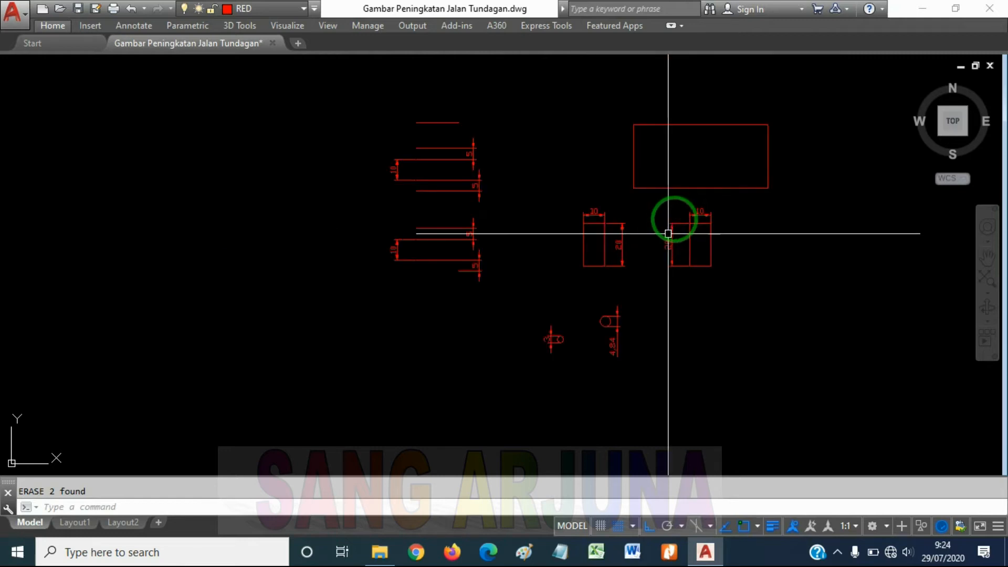
pyautogui.scroll(4, 628, 194)
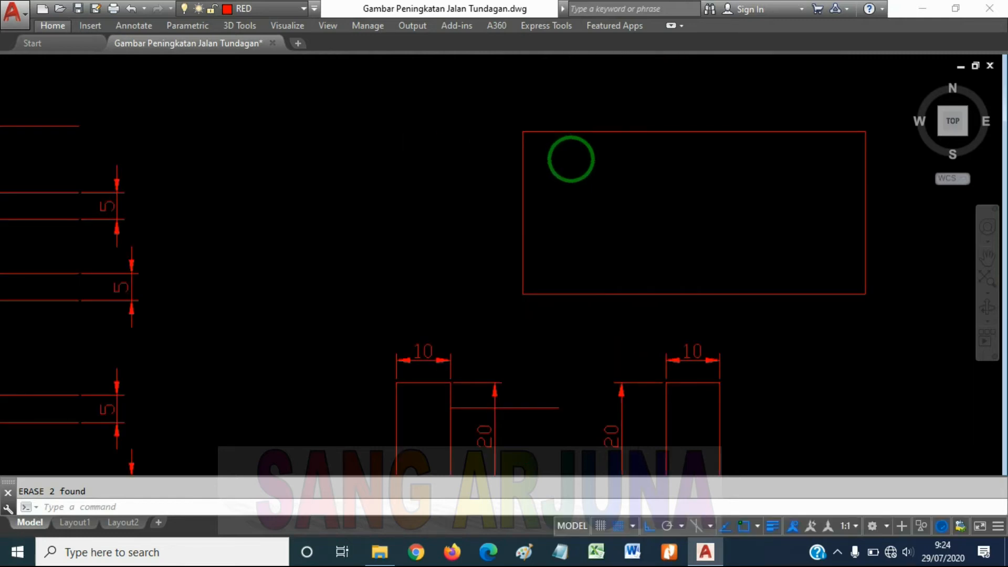
pyautogui.scroll(-2, 562, 152)
pyautogui.scroll(2, 563, 141)
pyautogui.click(562, 141)
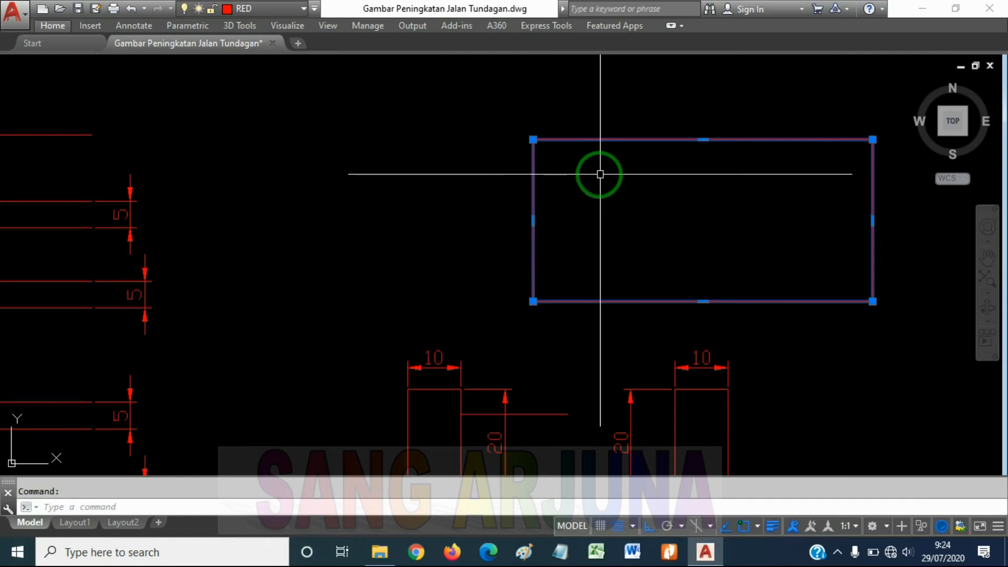
pyautogui.press('Escape')
pyautogui.click(616, 140)
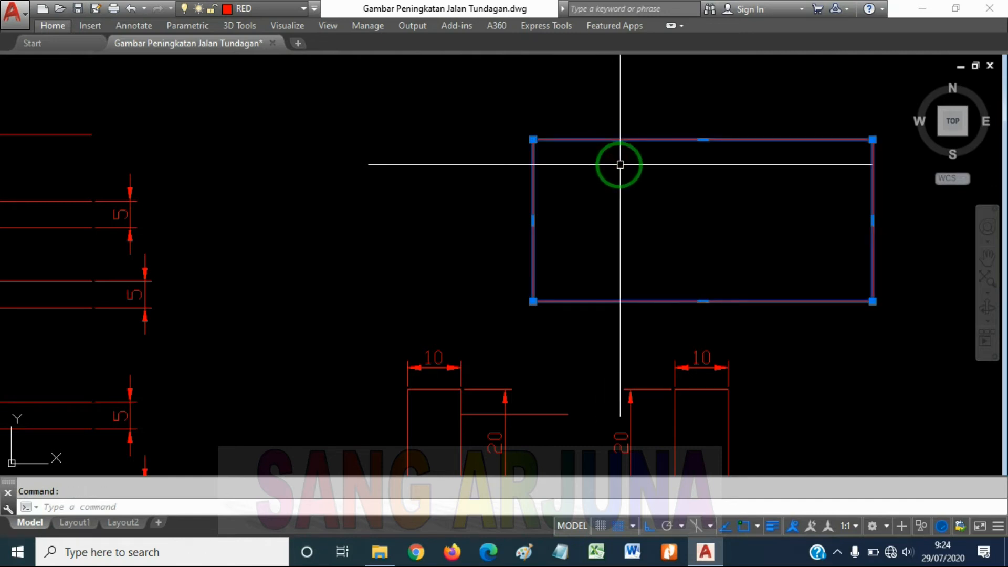
pyautogui.press('Escape')
pyautogui.click(597, 140)
pyautogui.press('Escape')
pyautogui.scroll(-3, 680, 321)
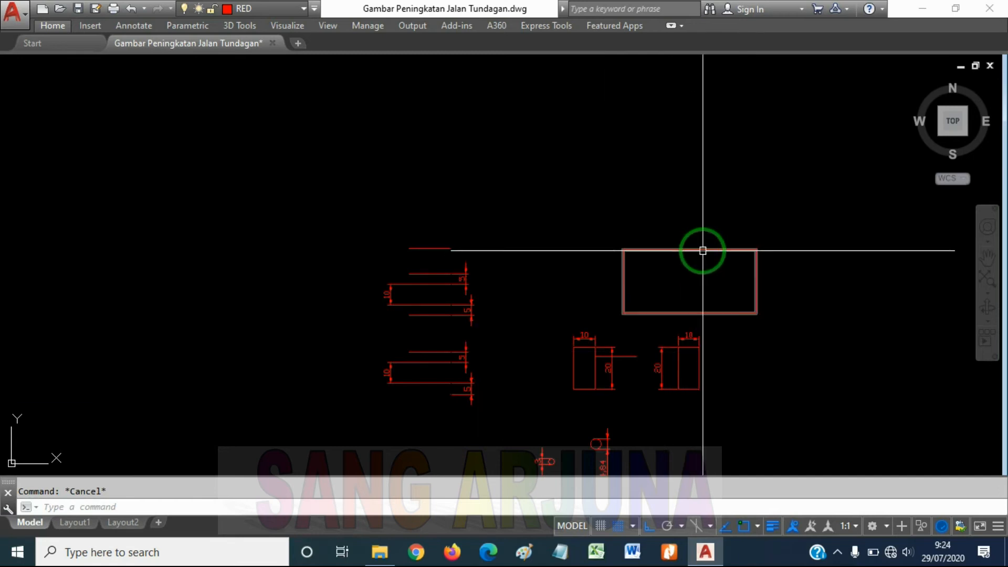
# Rotate the large rectangle 30° about its upper-left corner, with Ortho switched off
pyautogui.click(703, 250)
pyautogui.scroll(5, 695, 282)
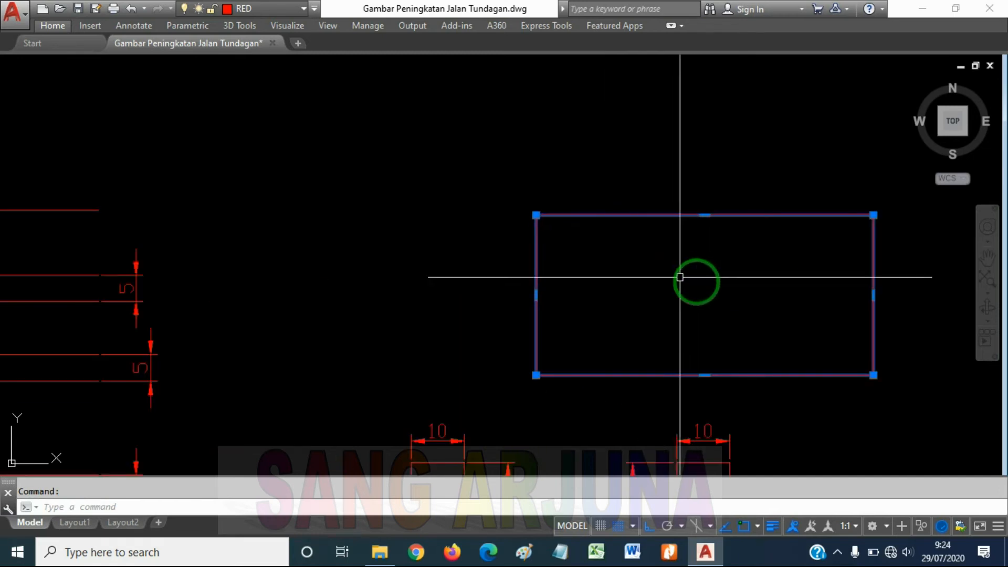
pyautogui.write('ro')
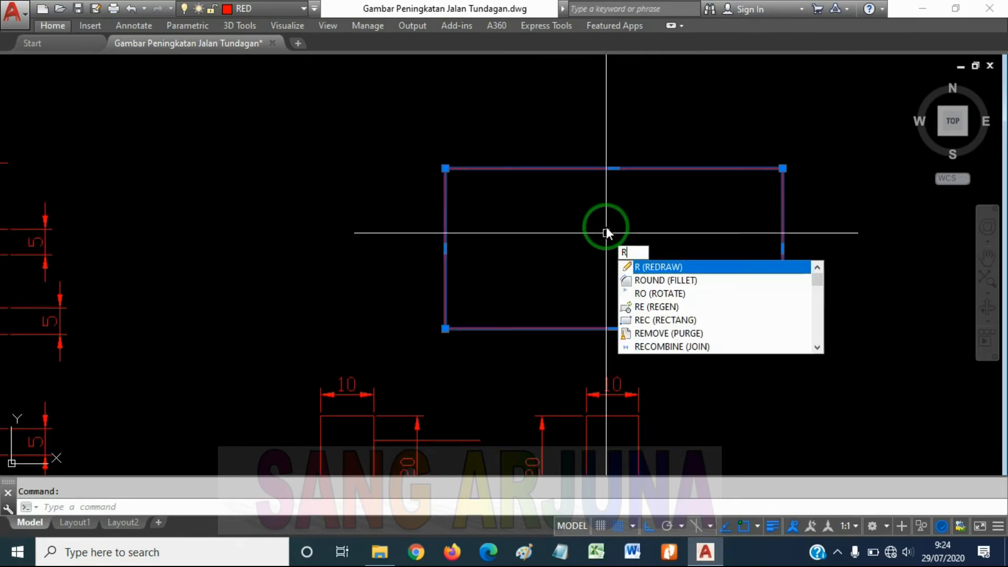
pyautogui.press('Return')
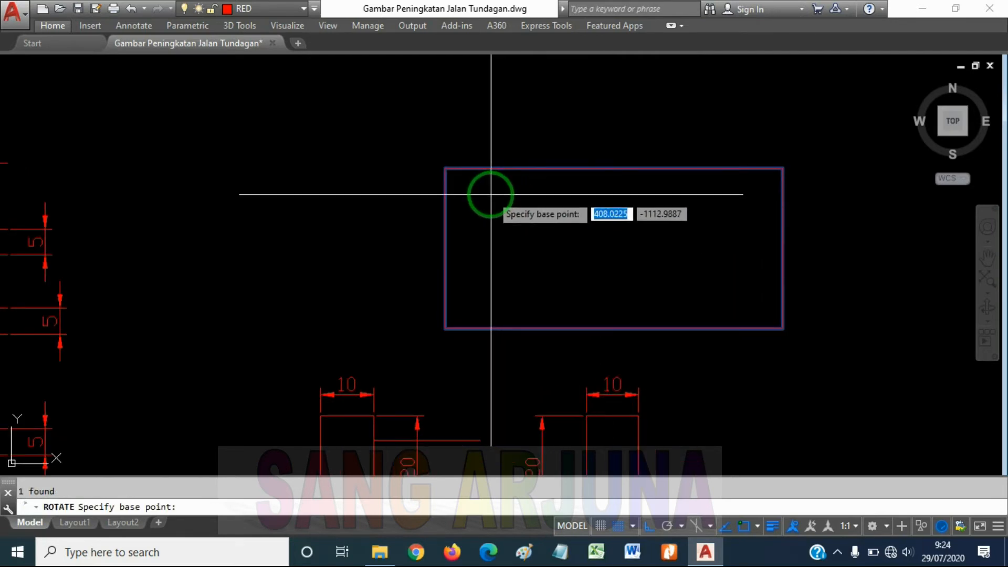
pyautogui.click(445, 168)
pyautogui.scroll(-4, 464, 173)
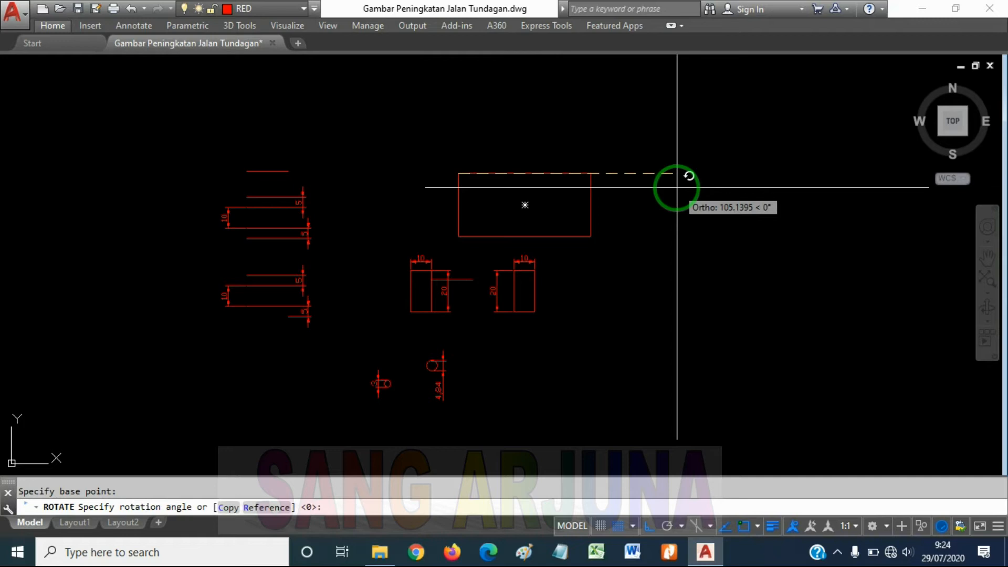
pyautogui.press('F8')
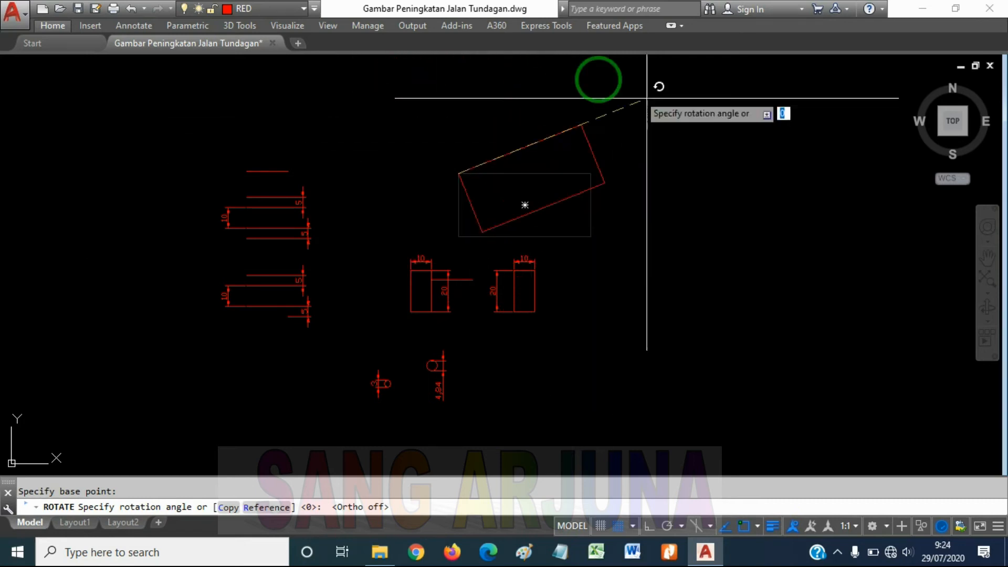
pyautogui.scroll(-3, 572, 115)
pyautogui.scroll(6, 577, 150)
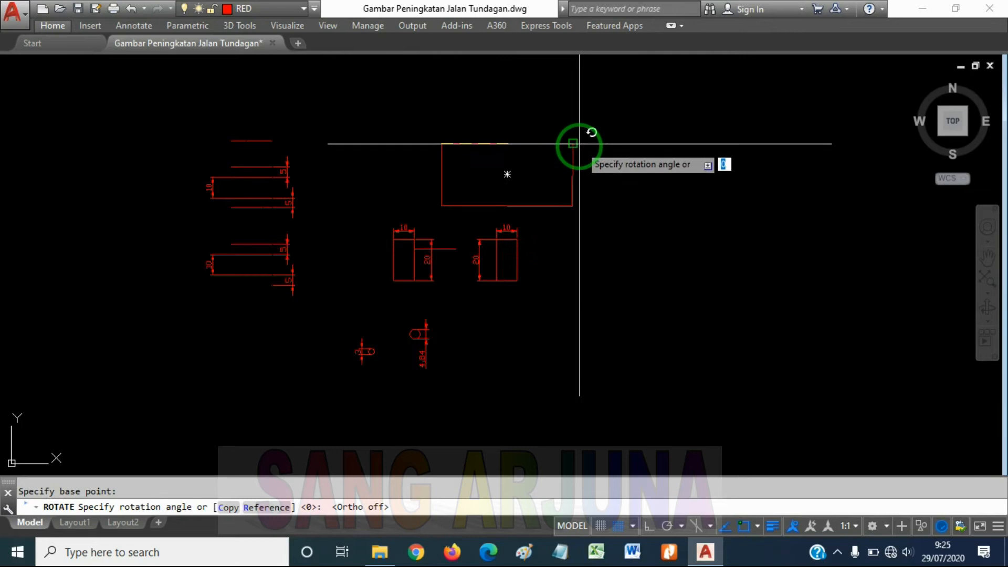
pyautogui.scroll(-5, 577, 152)
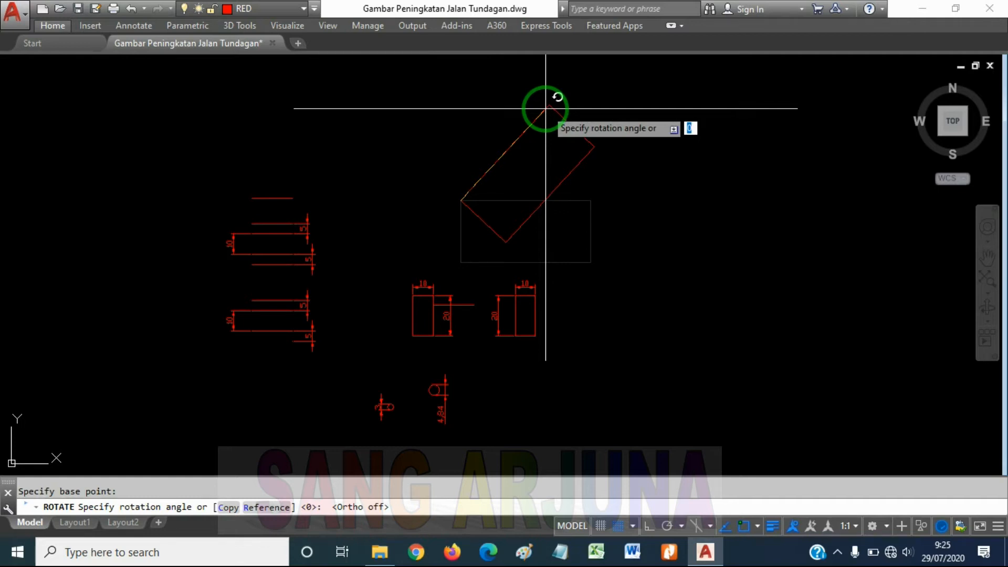
pyautogui.write('0')
pyautogui.press('Return')
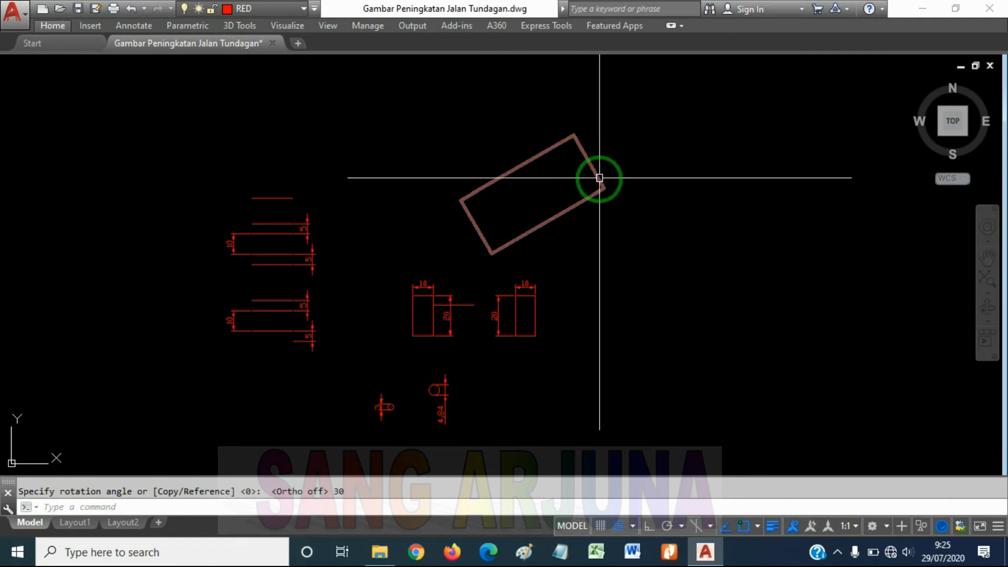
# Undo the large rectangle's 30° rotation and try rotating it again about its upper-left corner with Ortho off
pyautogui.scroll(4, 512, 116)
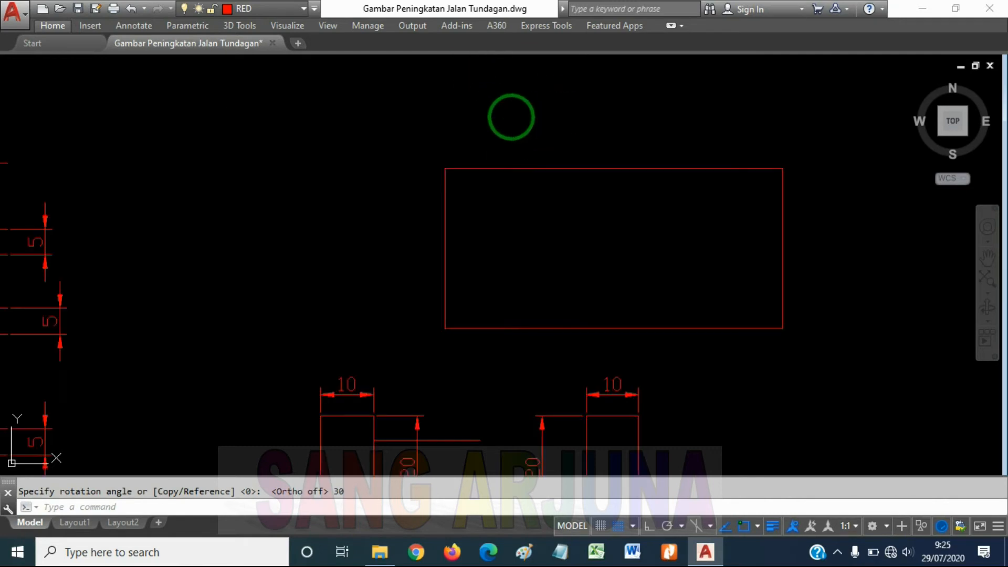
pyautogui.click(544, 198)
pyautogui.click(516, 139)
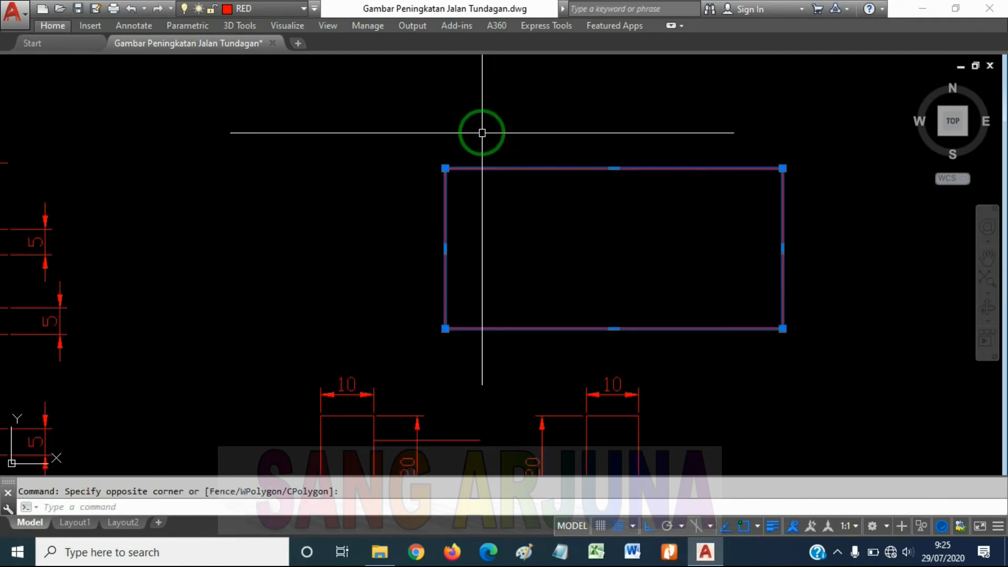
pyautogui.write('ro')
pyautogui.press('Return')
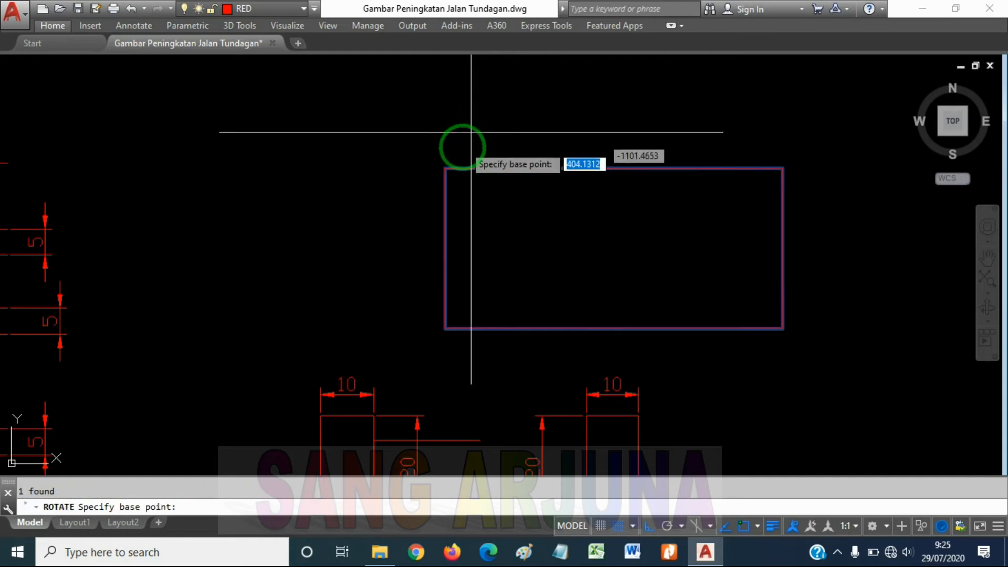
pyautogui.click(444, 168)
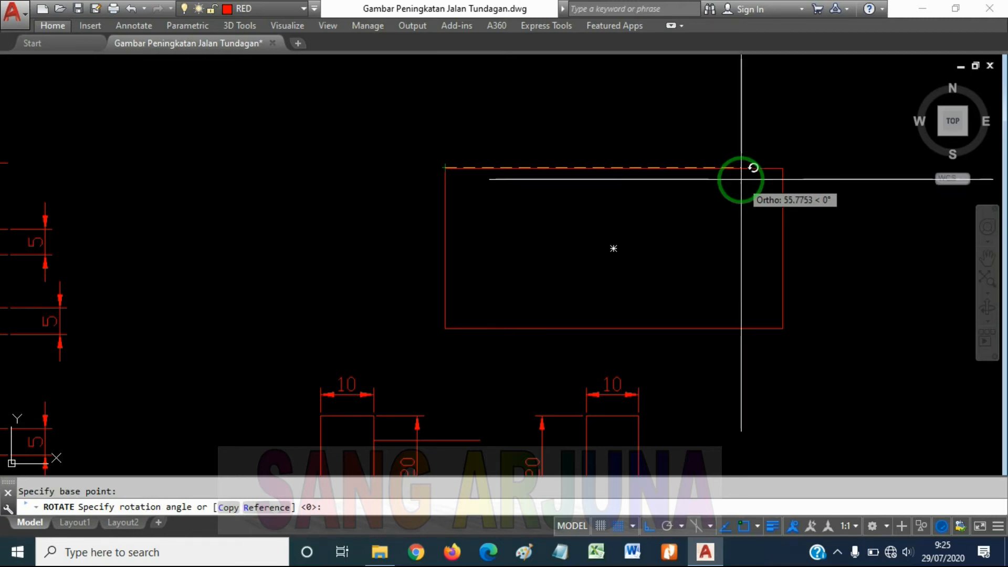
pyautogui.scroll(-3, 740, 185)
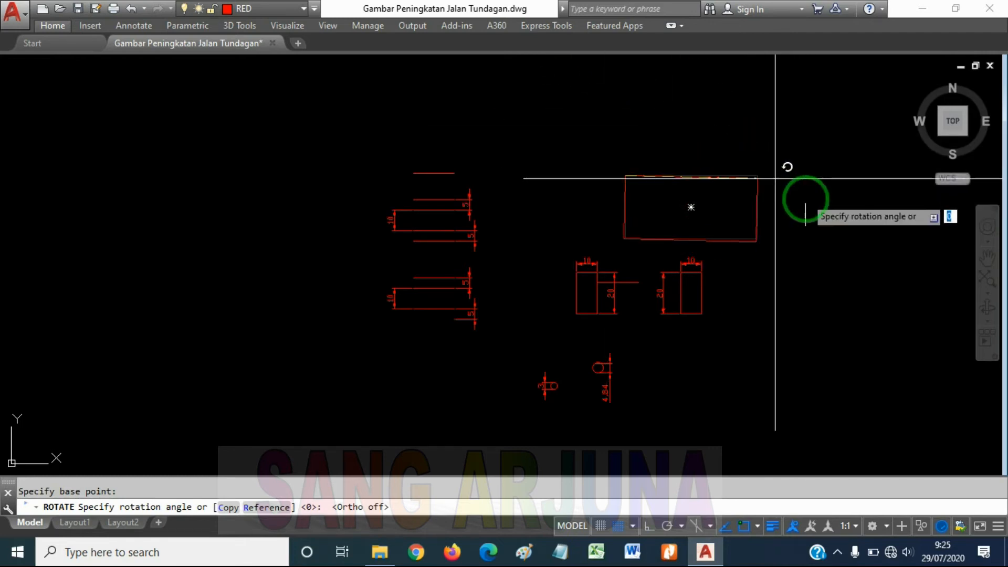
pyautogui.press('Escape')
# Rotate the large rectangle 45° about its upper-left corner
pyautogui.click(735, 167)
pyautogui.click(664, 172)
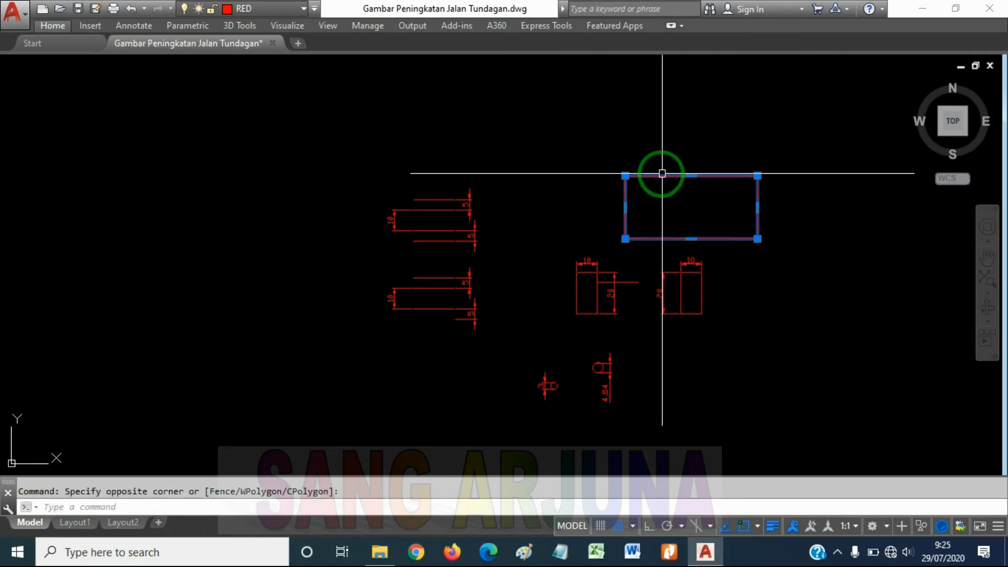
pyautogui.write('ro')
pyautogui.press('Return')
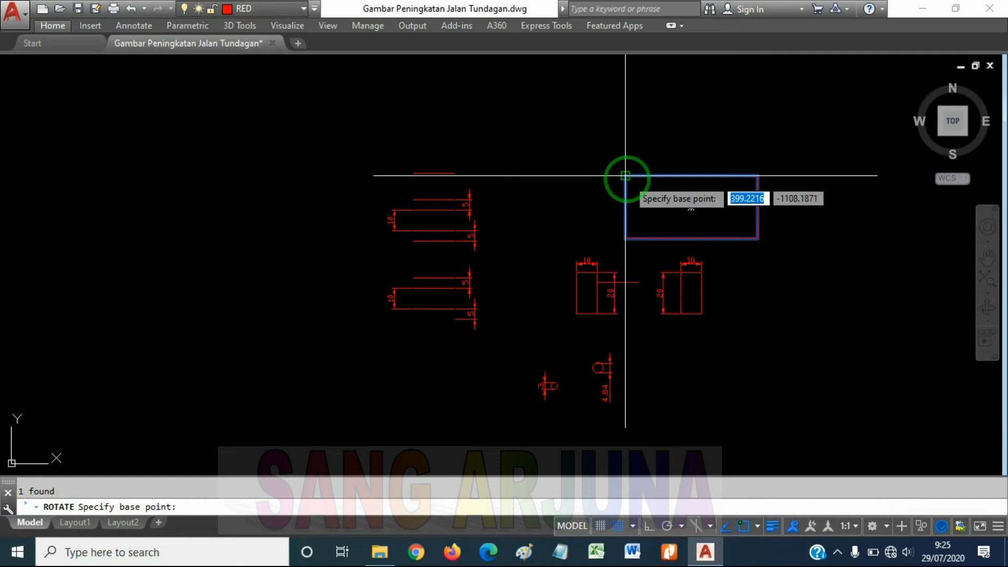
pyautogui.click(625, 175)
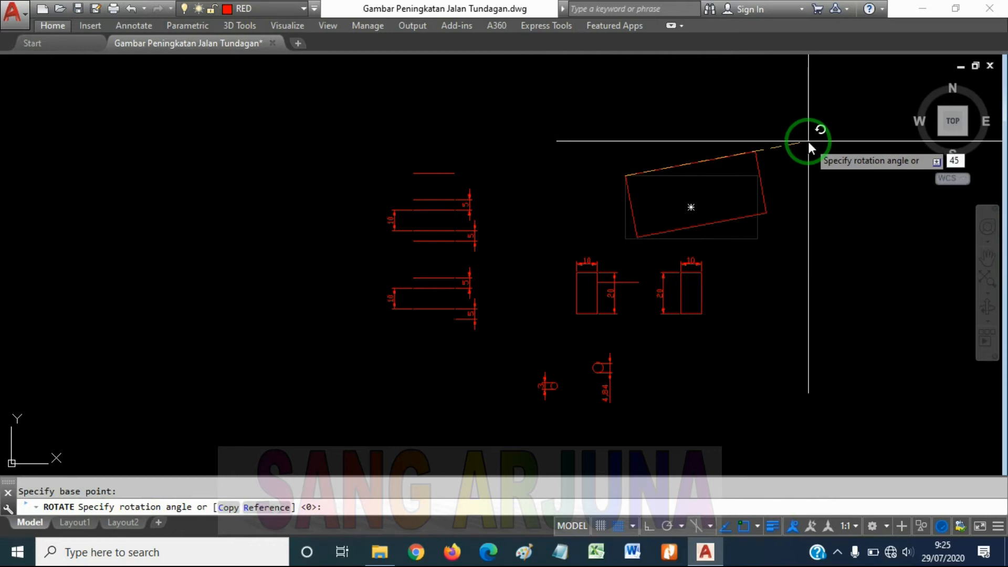
pyautogui.press('Return')
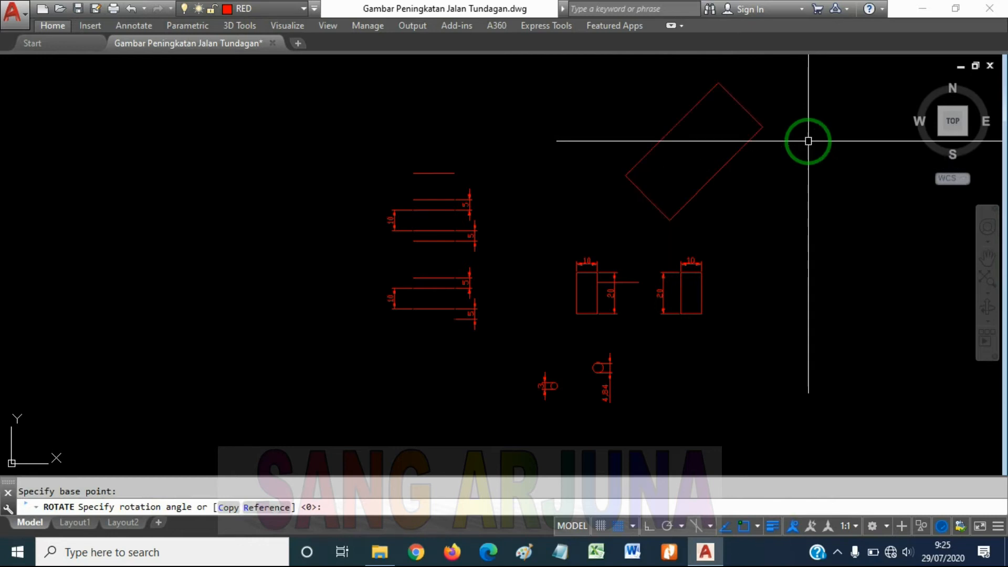
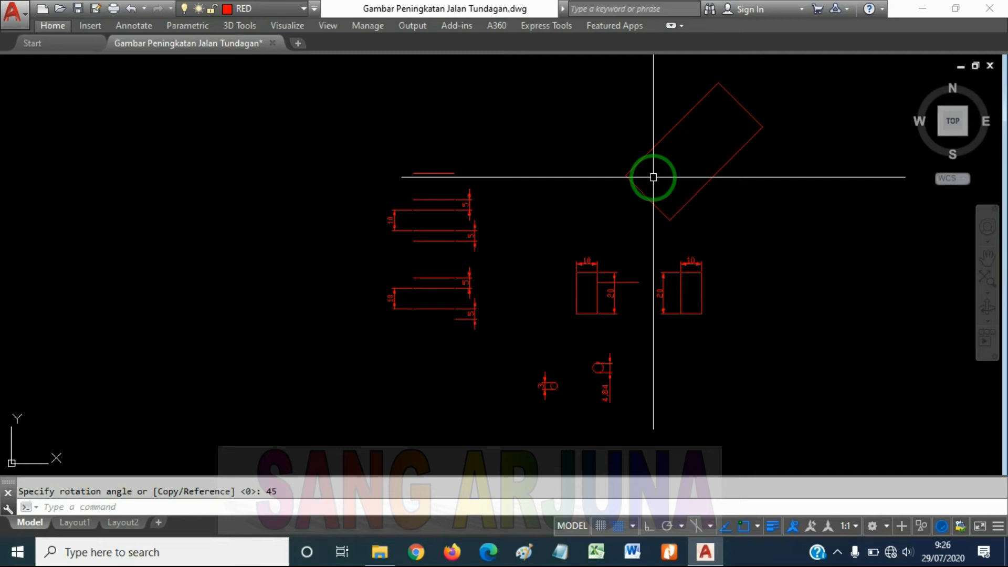
# Put the rotated large rectangle on the DISTANCE layer
pyautogui.moveTo(654, 185); pyautogui.dragTo(621, 242, button='middle')
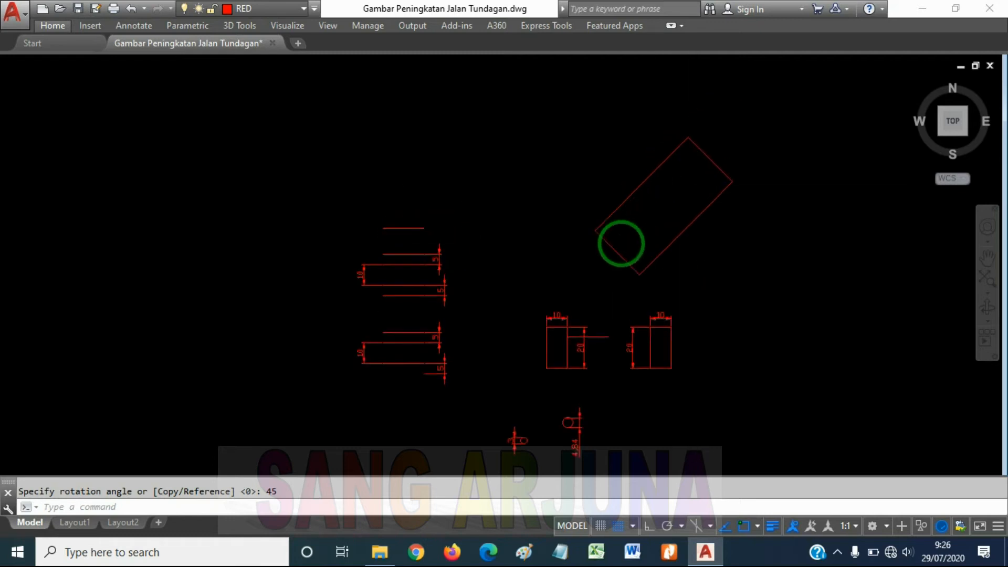
pyautogui.click(624, 214)
pyautogui.click(582, 178)
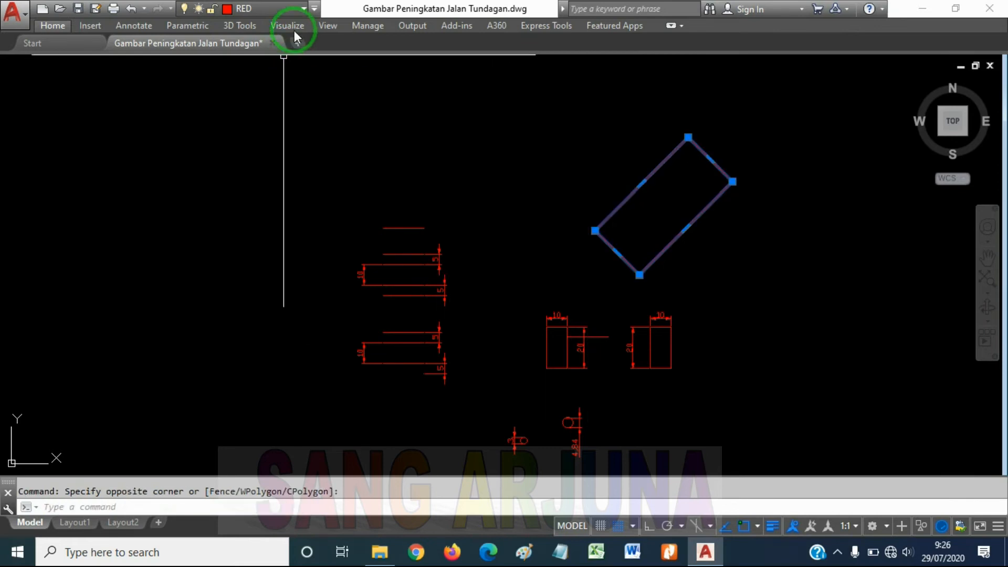
pyautogui.click(293, 9)
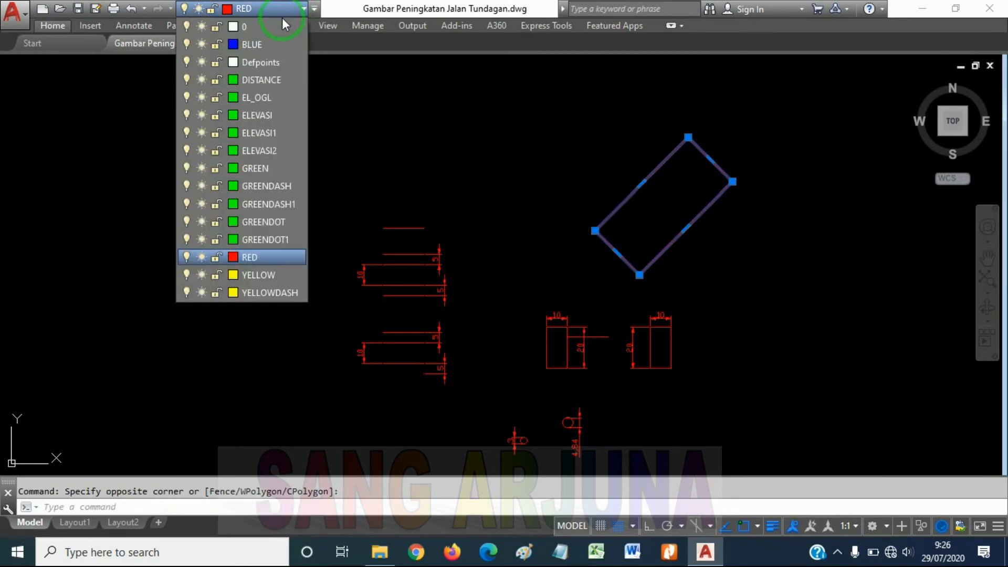
pyautogui.click(253, 82)
pyautogui.press('Escape')
pyautogui.moveTo(616, 250); pyautogui.dragTo(571, 220, button='middle')
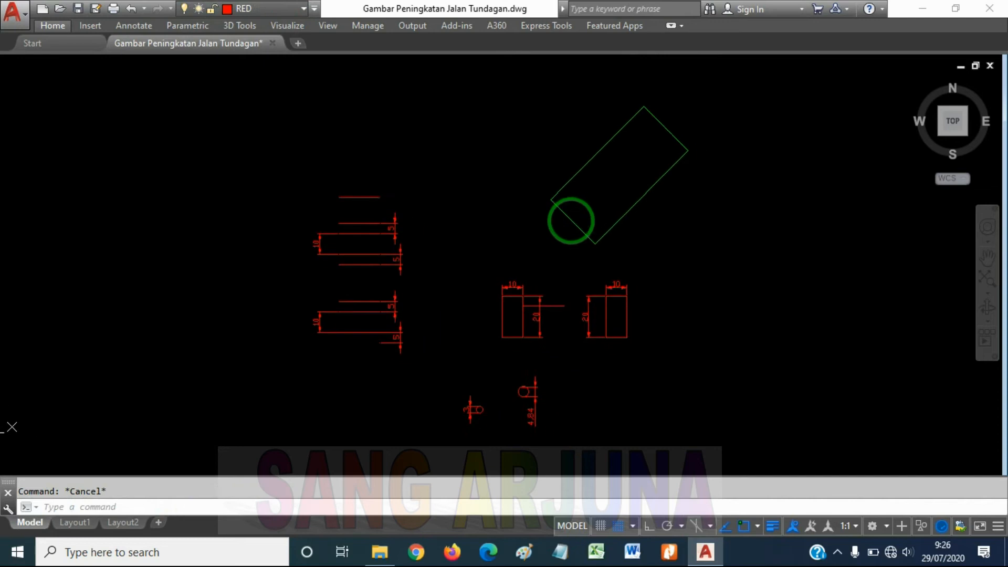
# Move the right-hand small rectangle horizontally farther to the right, away from the other small rectangle
pyautogui.scroll(2, 583, 187)
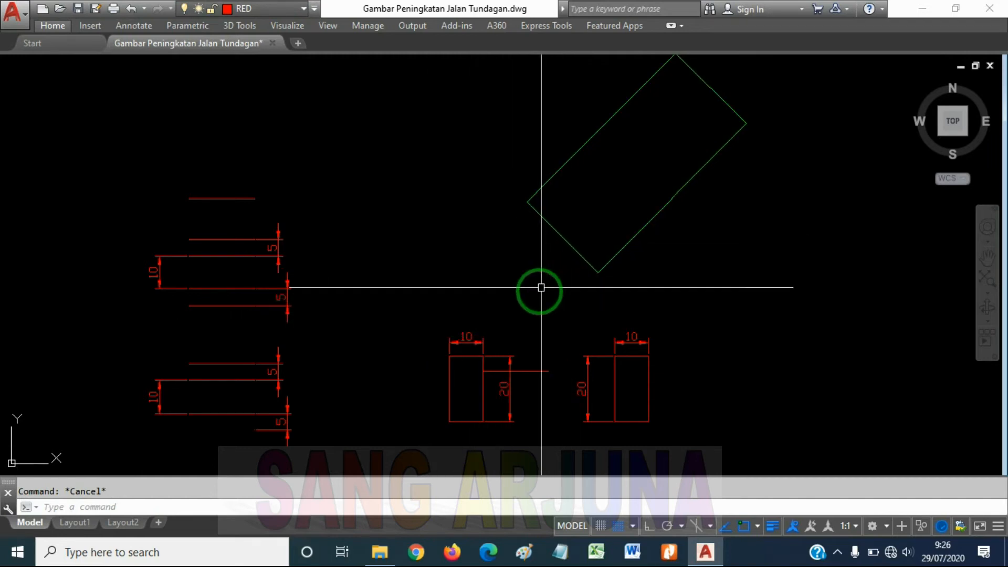
pyautogui.moveTo(530, 354); pyautogui.dragTo(508, 297, button='middle')
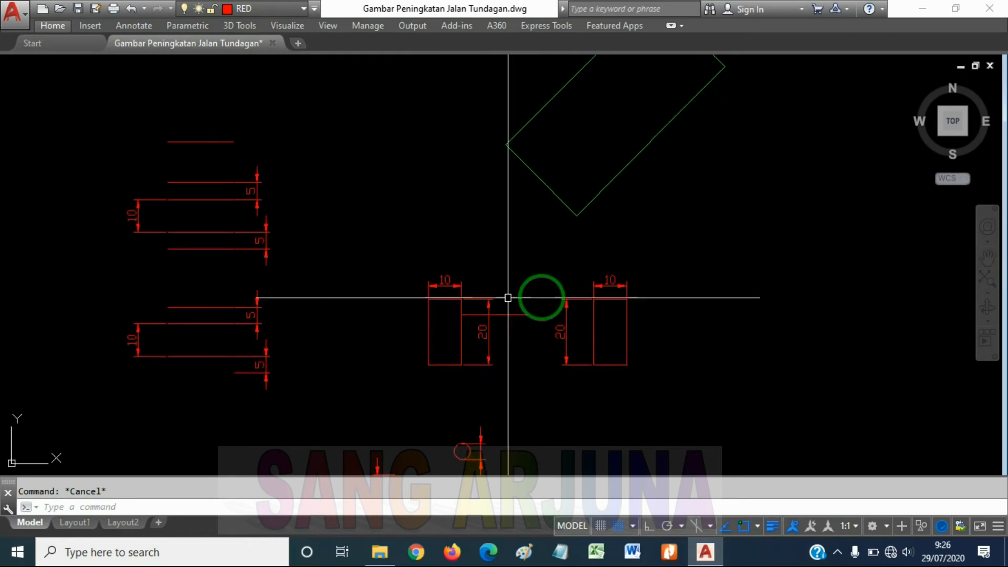
pyautogui.moveTo(609, 304); pyautogui.dragTo(591, 312, button='middle')
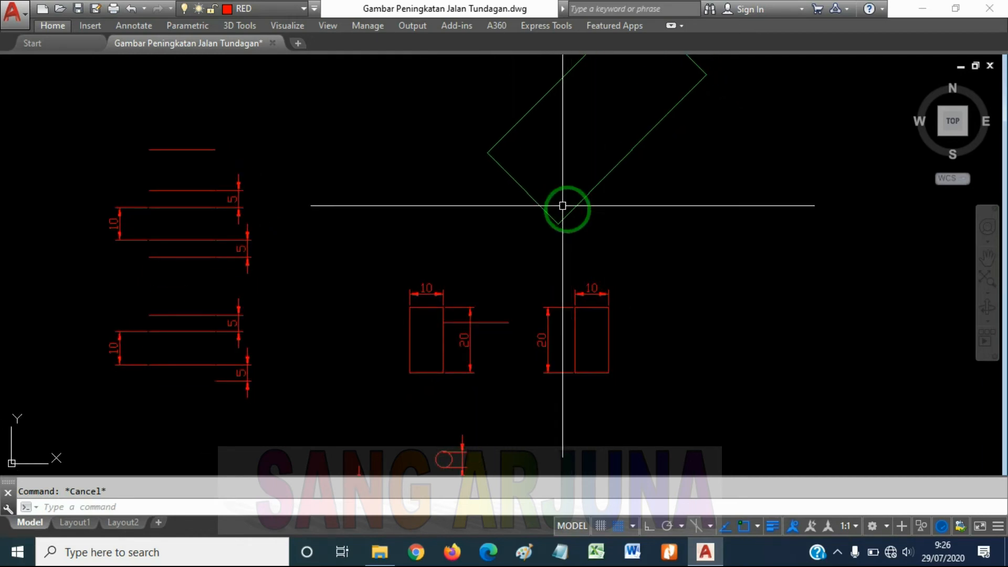
pyautogui.click(614, 333)
pyautogui.click(592, 329)
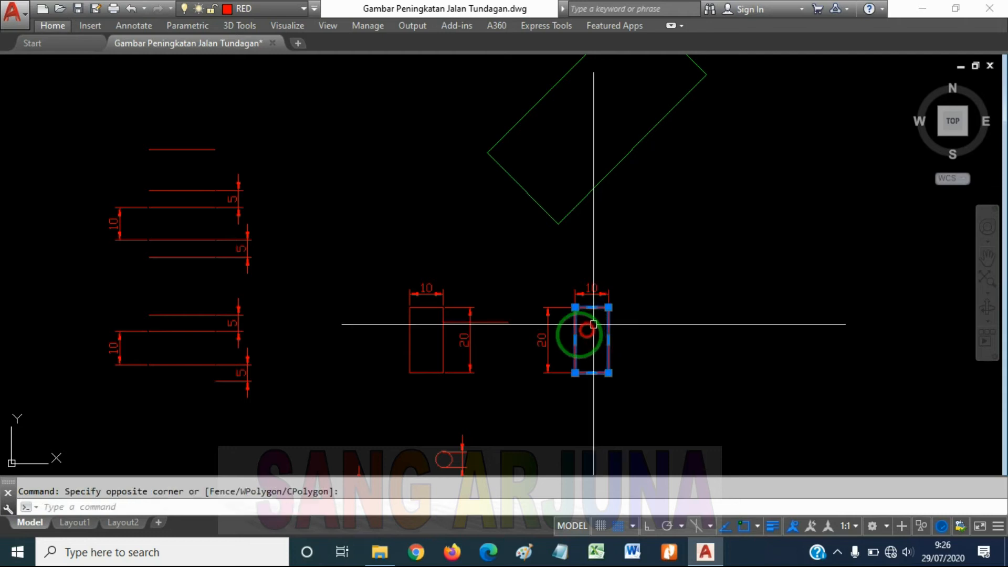
pyautogui.press('Return')
pyautogui.click(607, 342)
pyautogui.click(771, 341)
pyautogui.press('Escape')
# Erase the vertical 20 dimension belonging to the right-hand small rectangle
pyautogui.click(679, 353)
pyautogui.click(659, 373)
pyautogui.write('e')
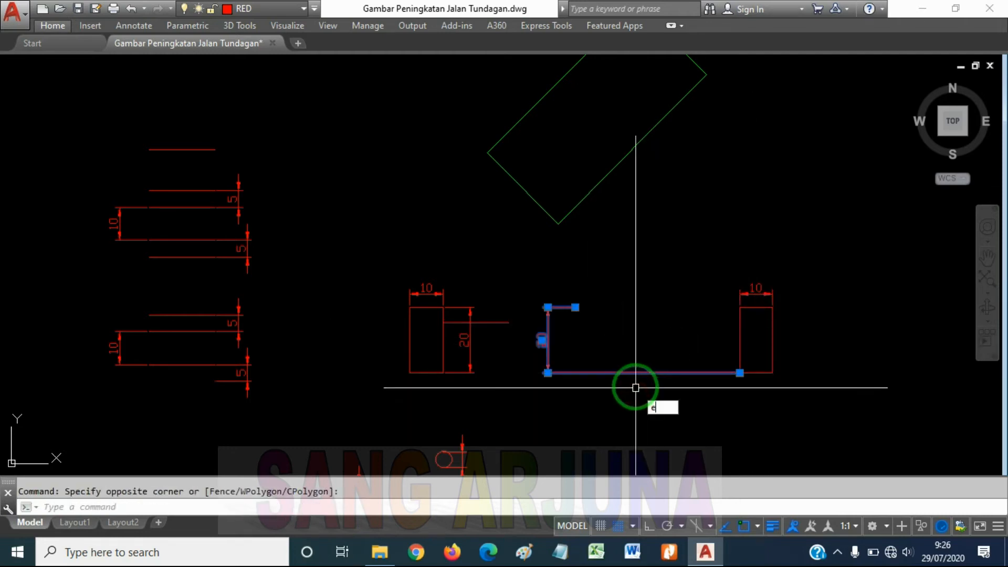
pyautogui.press('Return')
pyautogui.press('Escape')
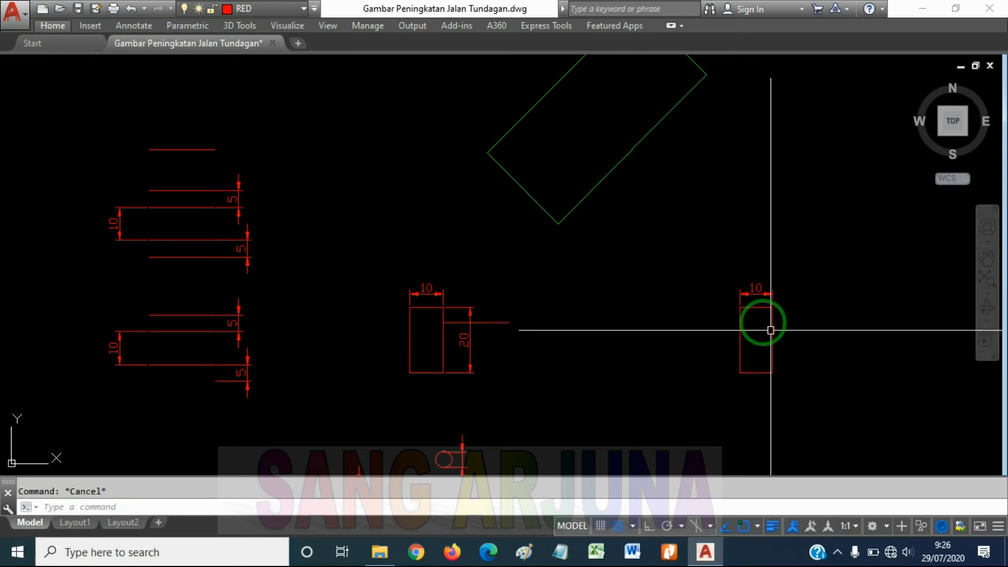
# Use Match Properties to copy the large green rectangle's properties onto both small rectangles
pyautogui.click(605, 179)
pyautogui.moveTo(655, 245); pyautogui.dragTo(643, 291, button='middle')
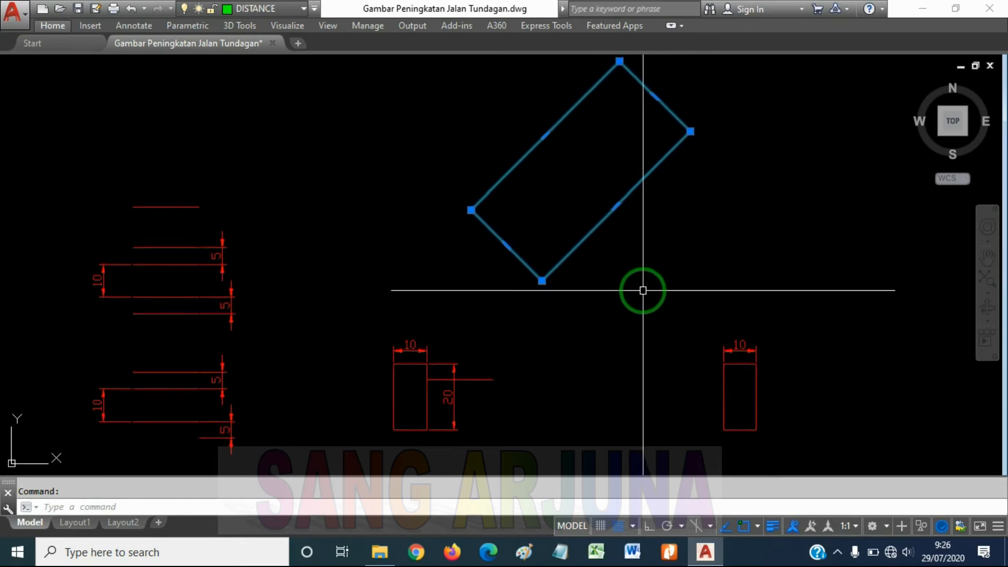
pyautogui.moveTo(735, 219); pyautogui.dragTo(727, 230, button='middle')
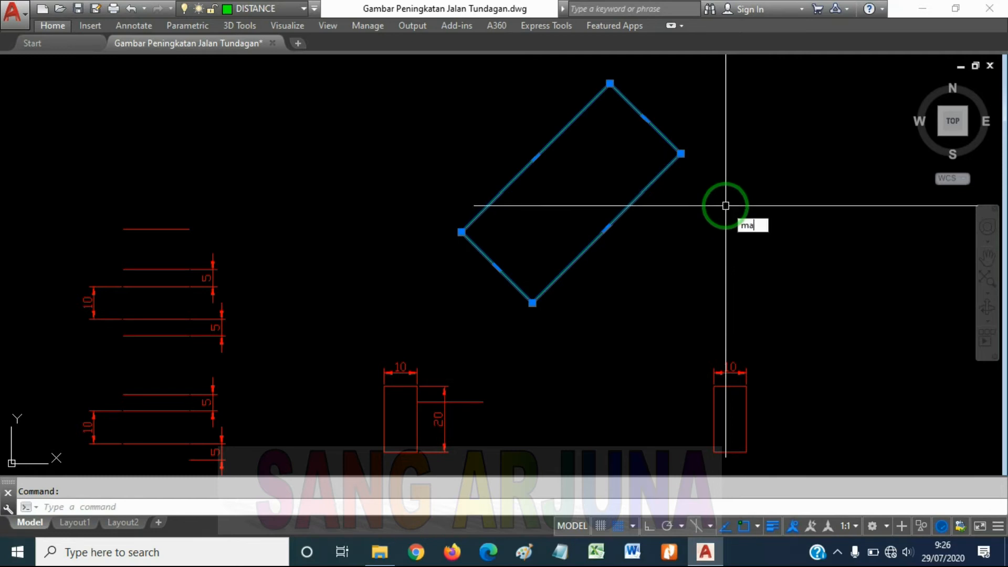
pyautogui.press('Return')
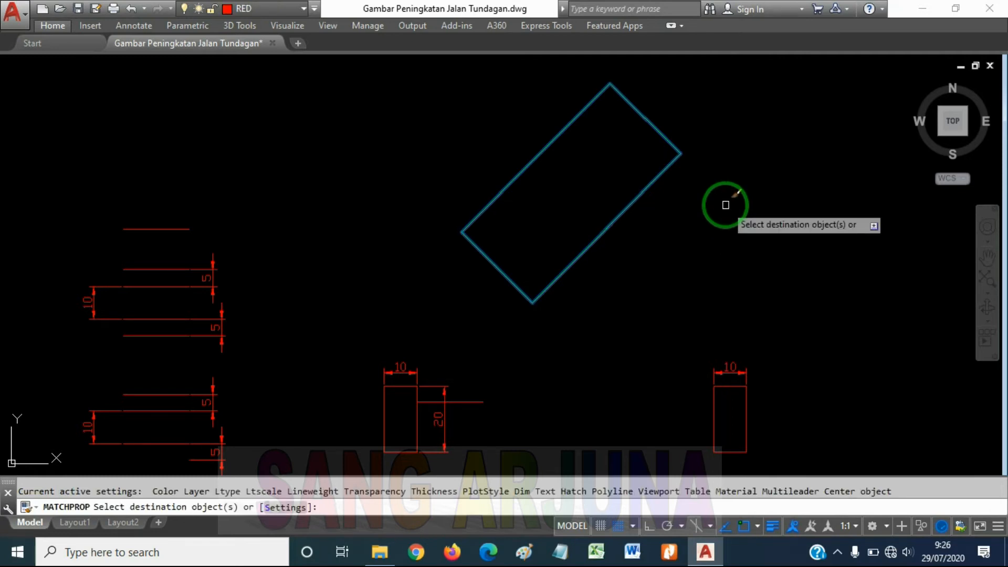
pyautogui.moveTo(799, 407); pyautogui.dragTo(782, 340, button='middle')
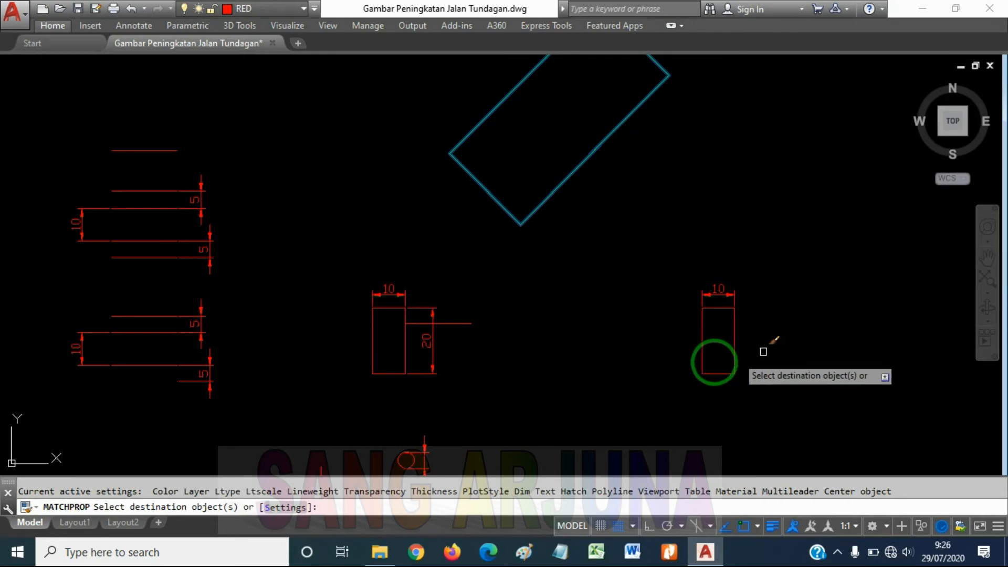
pyautogui.click(732, 333)
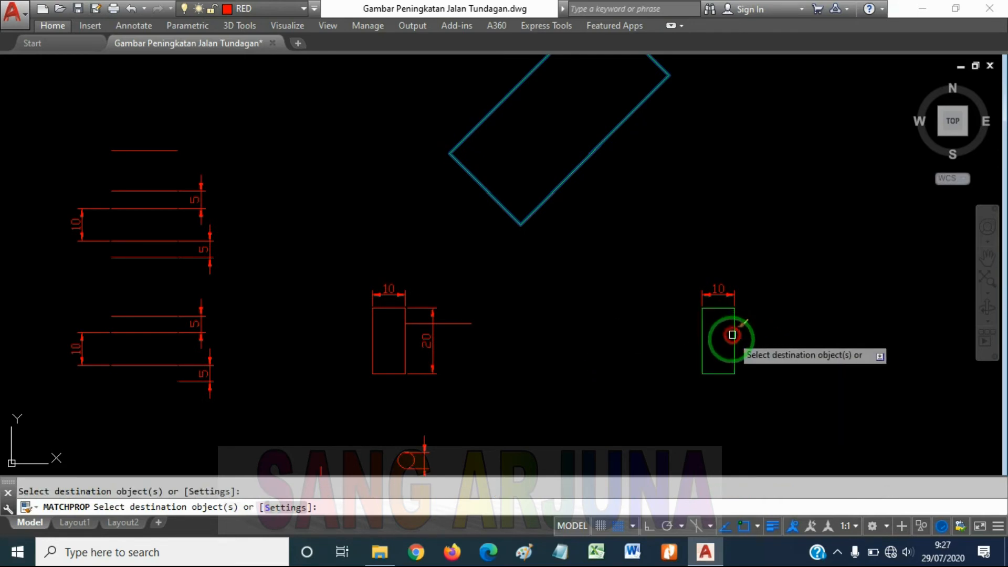
pyautogui.click(372, 348)
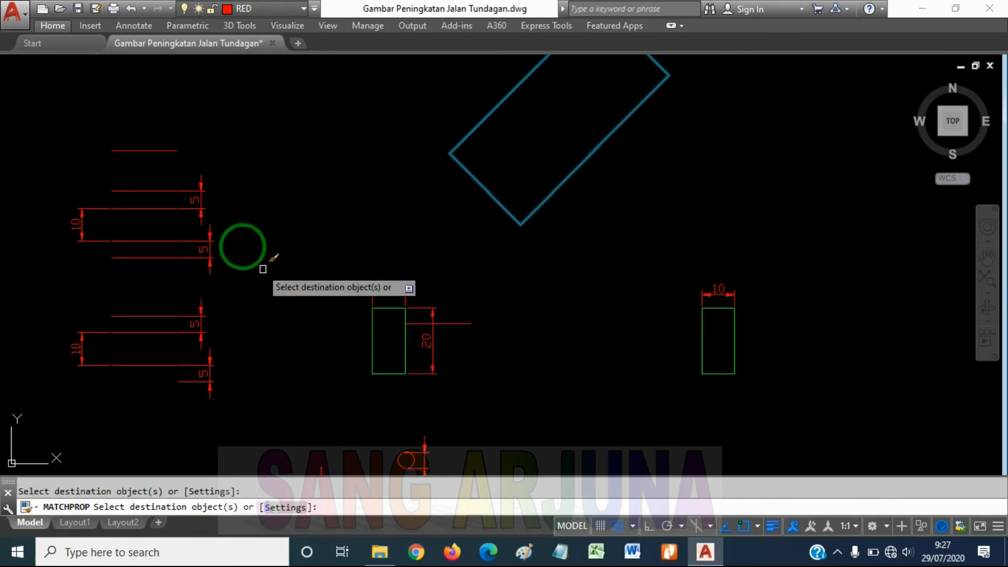
# Apply the large rectangle's properties to the upper three lines of the upper line group and the top line of the lower group
pyautogui.click(155, 209)
pyautogui.click(153, 191)
pyautogui.click(156, 150)
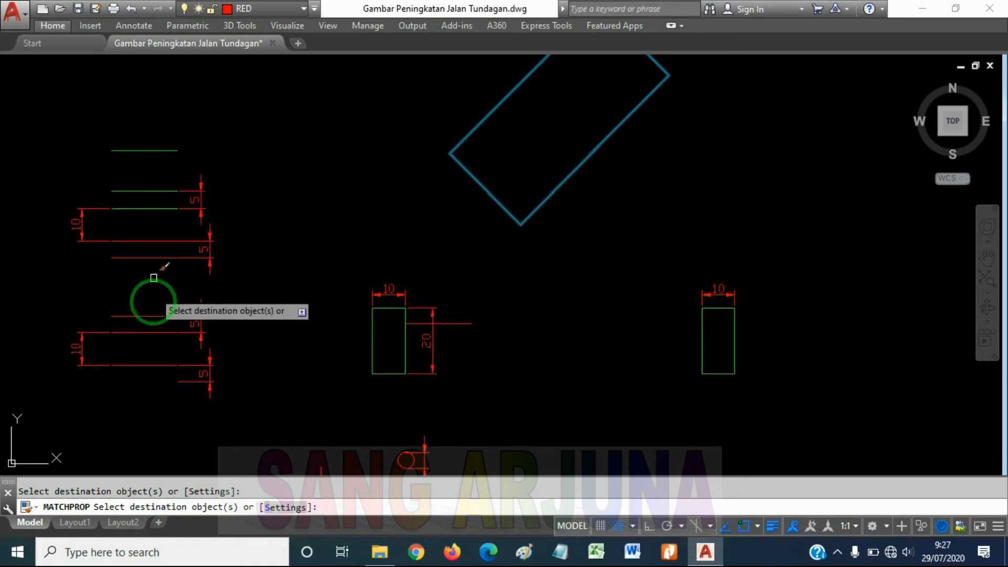
pyautogui.press('Escape')
pyautogui.moveTo(441, 221)
pyautogui.mouseDown(button='middle')
pyautogui.moveTo(491, 202)
pyautogui.moveTo(481, 234)
pyautogui.mouseUp(button='middle')
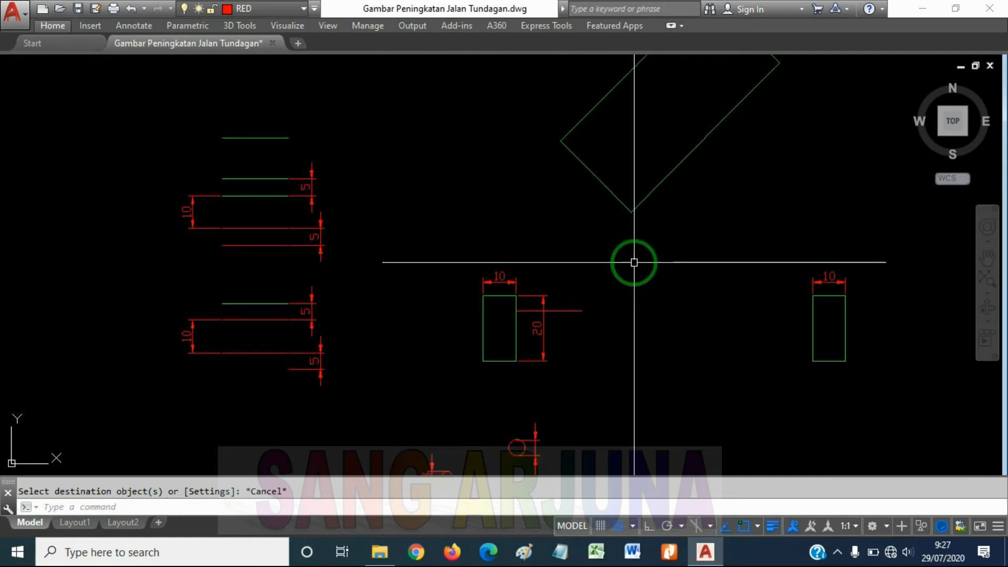
pyautogui.moveTo(634, 263); pyautogui.dragTo(542, 252, button='middle')
pyautogui.scroll(-4, 546, 257)
pyautogui.scroll(4, 493, 263)
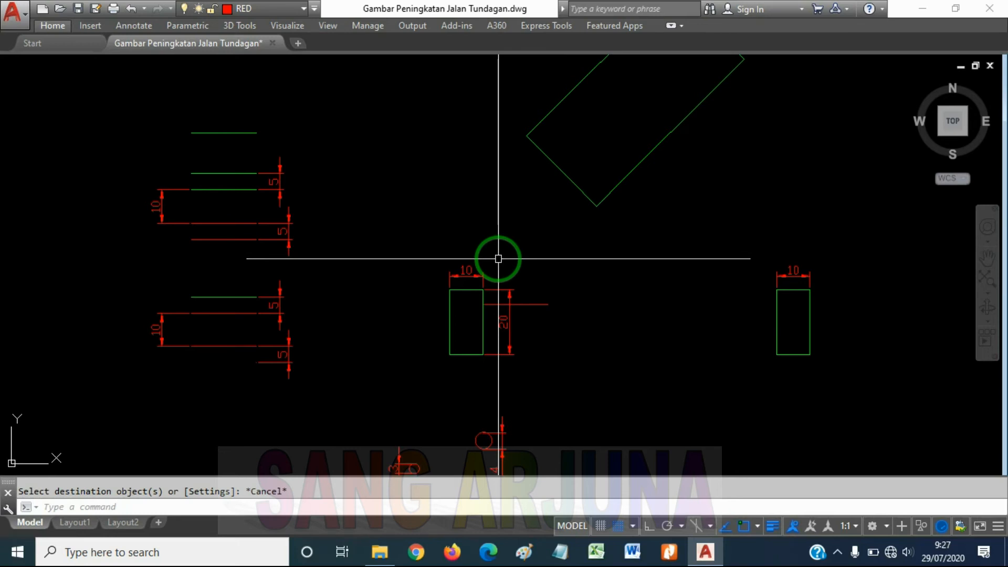
pyautogui.scroll(-2, 523, 251)
pyautogui.moveTo(589, 259); pyautogui.dragTo(564, 298, button='middle')
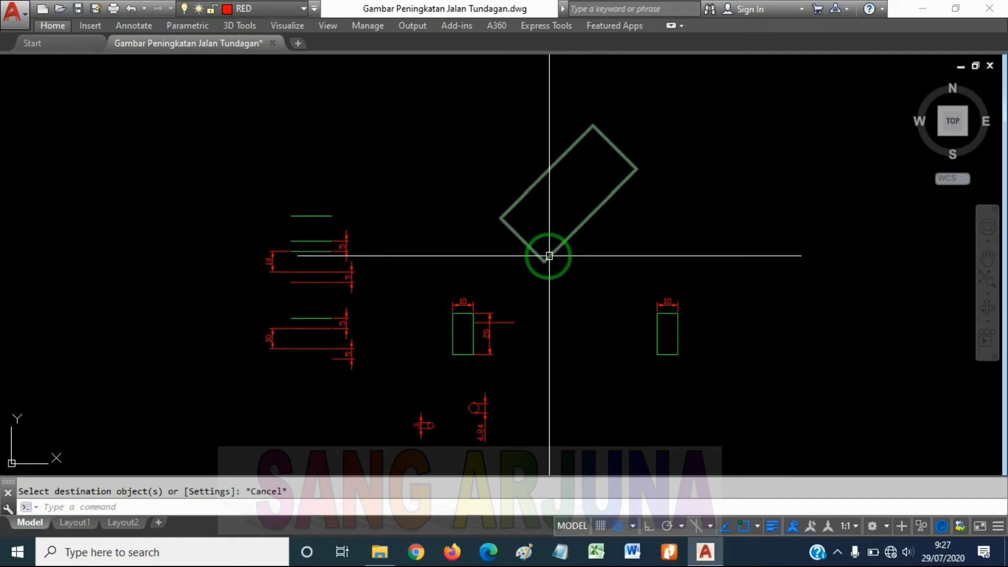
# Try erasing the left small rectangle together with its two dimensions and the short horizontal line beside it
pyautogui.click(499, 322)
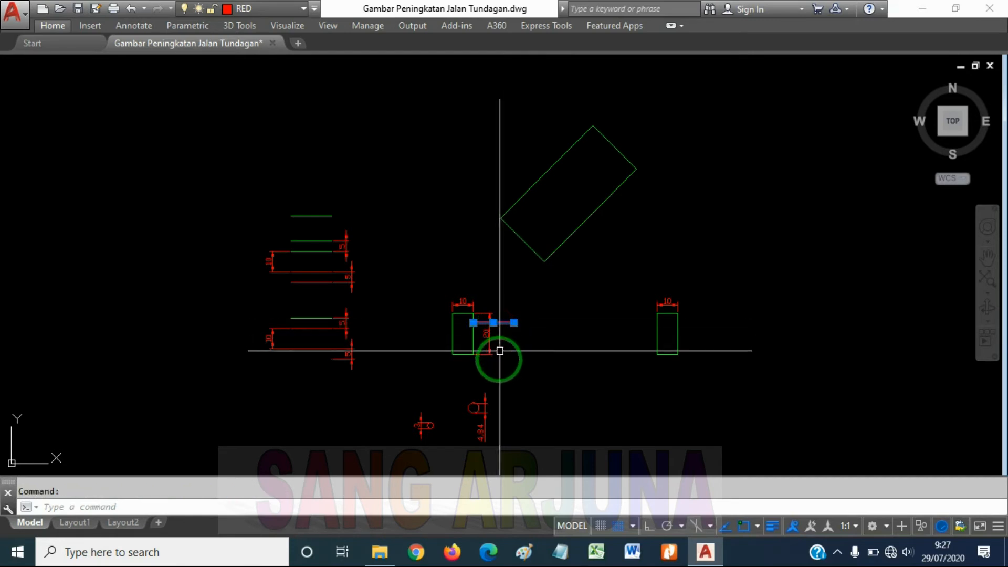
pyautogui.scroll(4, 498, 352)
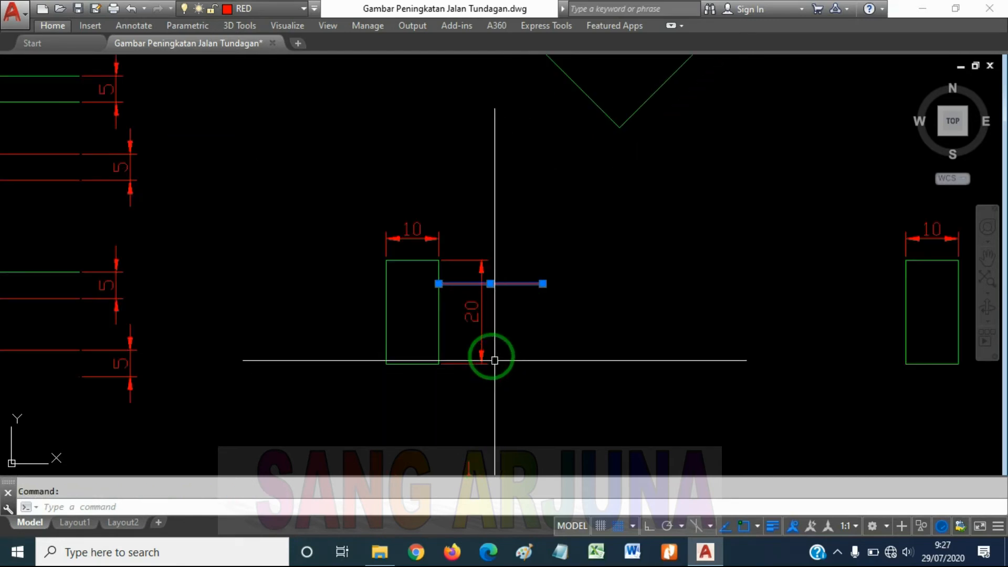
pyautogui.press('Escape')
pyautogui.click(506, 341)
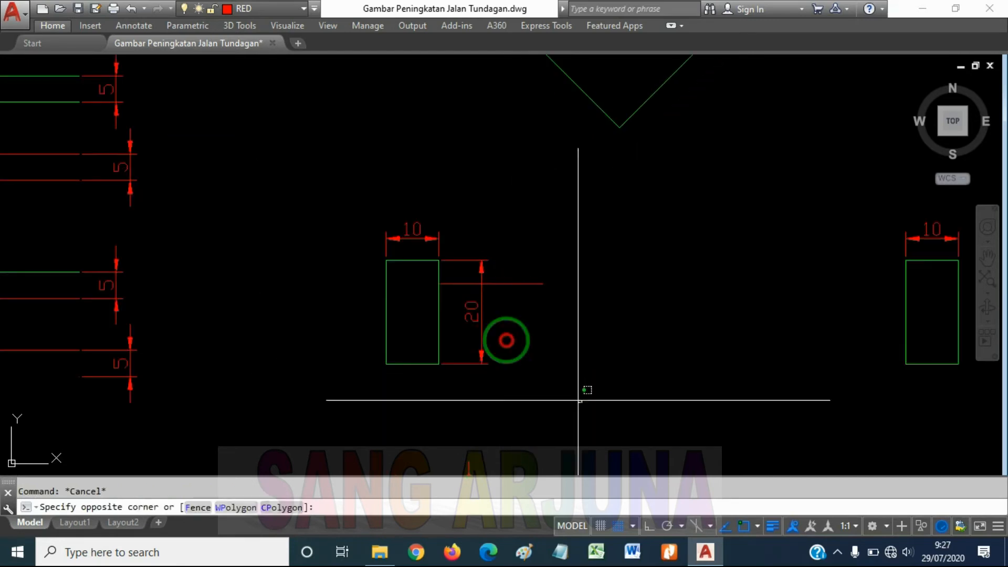
pyautogui.click(367, 189)
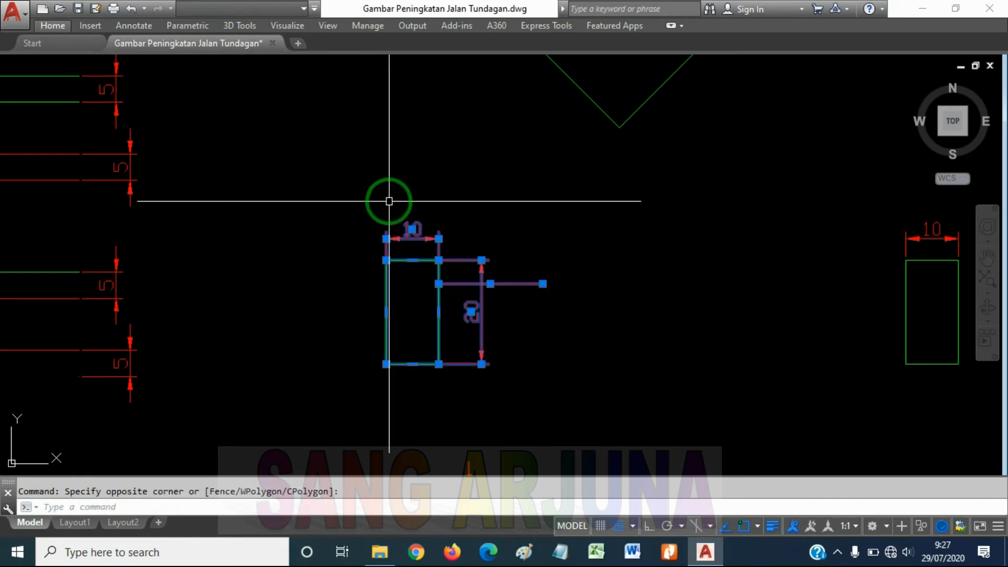
pyautogui.press('Delete')
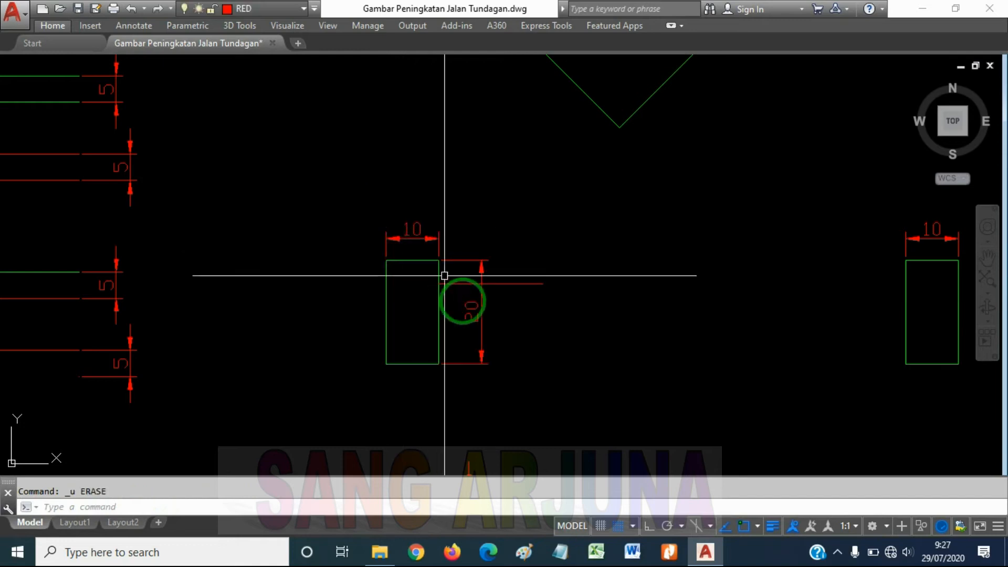
# Repeat the erasure of the left small rectangle, its dimensions and adjoining line with the Erase command, and undo it
pyautogui.click(542, 390)
pyautogui.click(352, 205)
pyautogui.write('e')
pyautogui.press('Return')
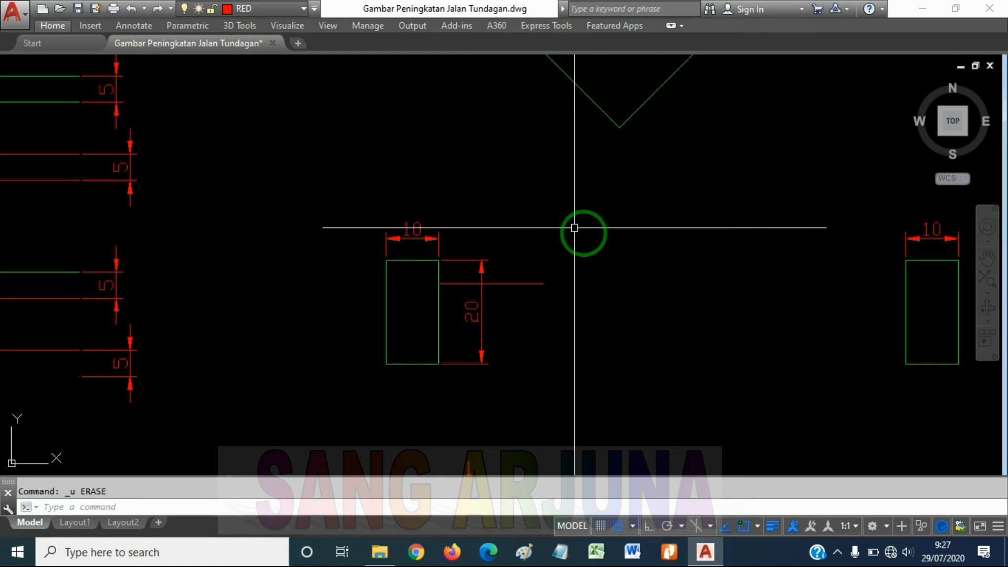
# With Ortho off, draw a slightly slanted, near-vertical line about 24 units long below and to the right of the small circles
pyautogui.press('Escape')
pyautogui.scroll(-5, 493, 277)
pyautogui.scroll(5, 578, 301)
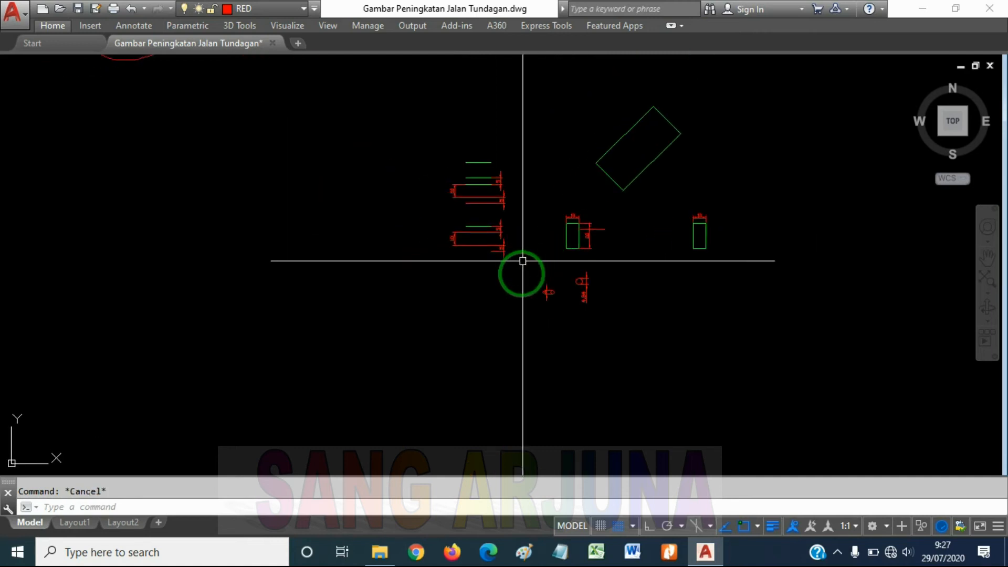
pyautogui.write('l')
pyautogui.press('Return')
pyautogui.click(592, 259)
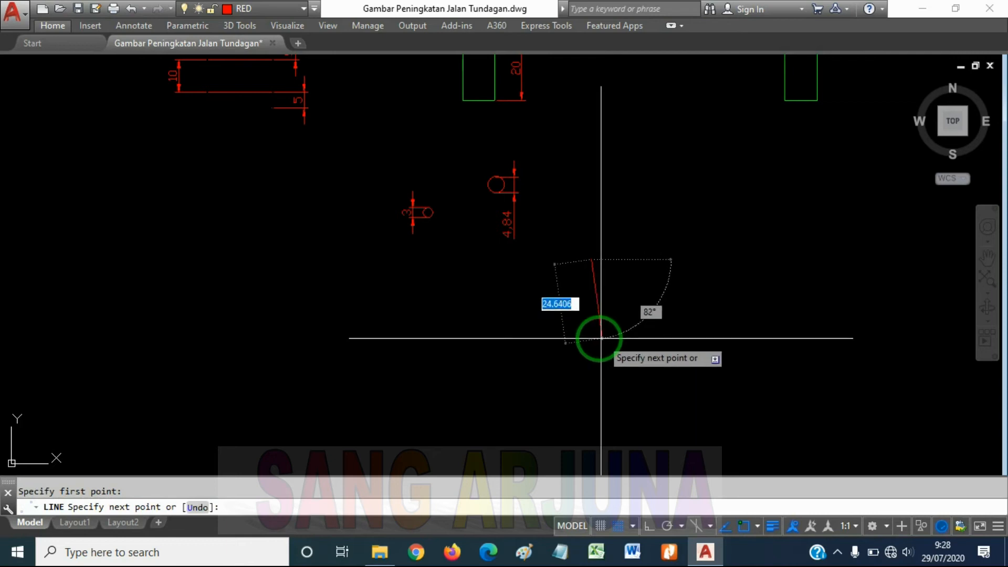
pyautogui.click(598, 338)
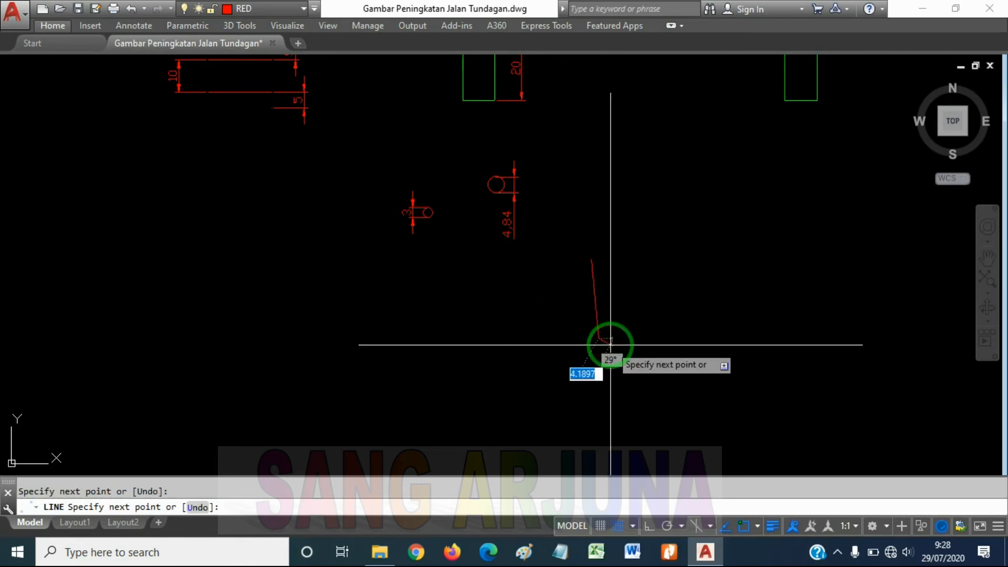
pyautogui.press('Return')
# Draw a longer, slightly slanted near-horizontal line below and to the right of the near-vertical line, with Ortho off
pyautogui.moveTo(669, 336); pyautogui.dragTo(628, 304, button='middle')
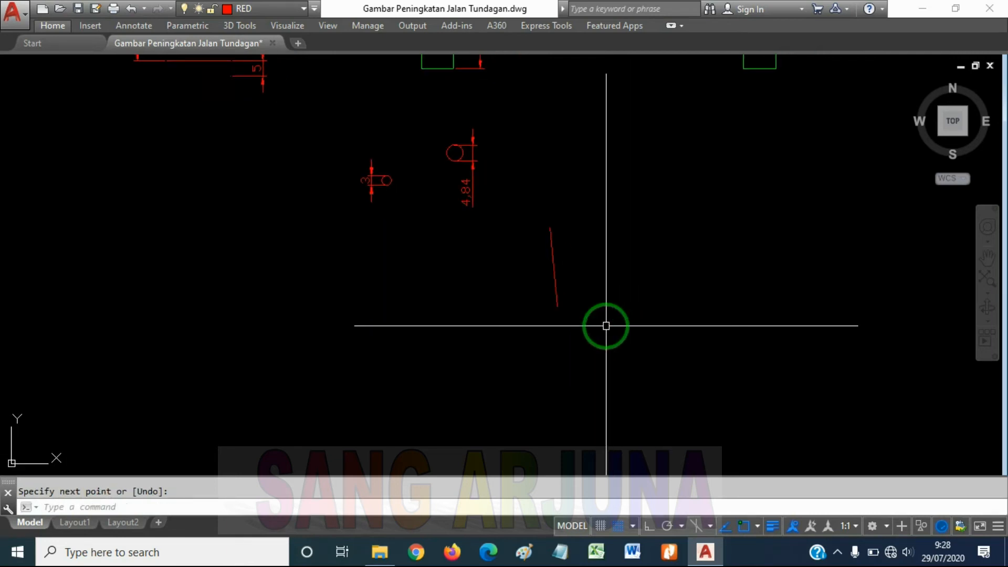
pyautogui.press('Return')
pyautogui.click(612, 370)
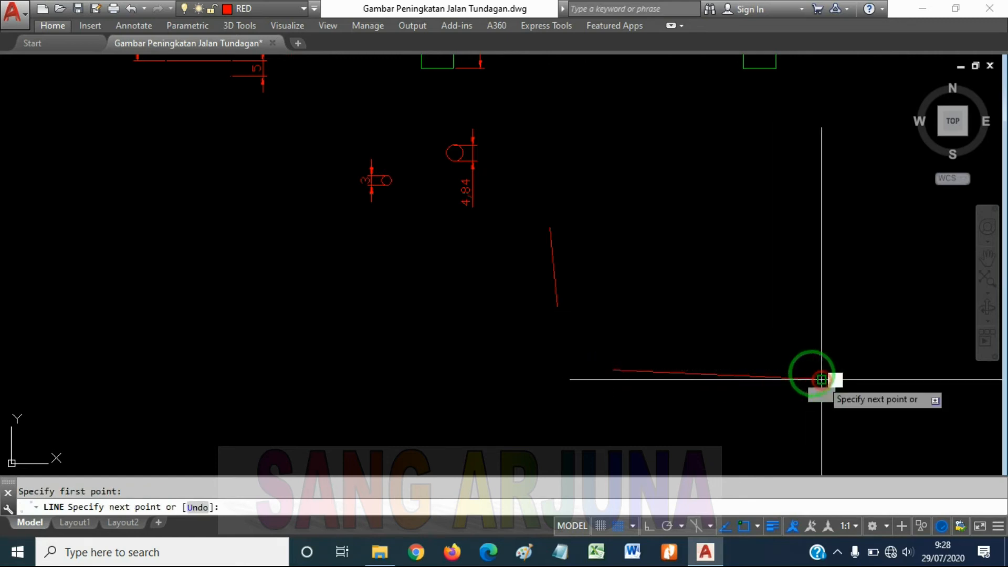
pyautogui.click(822, 379)
pyautogui.press('Return')
# With Ortho on, draw a straight vertical line about 28 units long to the right of the slanted near-vertical line
pyautogui.scroll(-2, 682, 355)
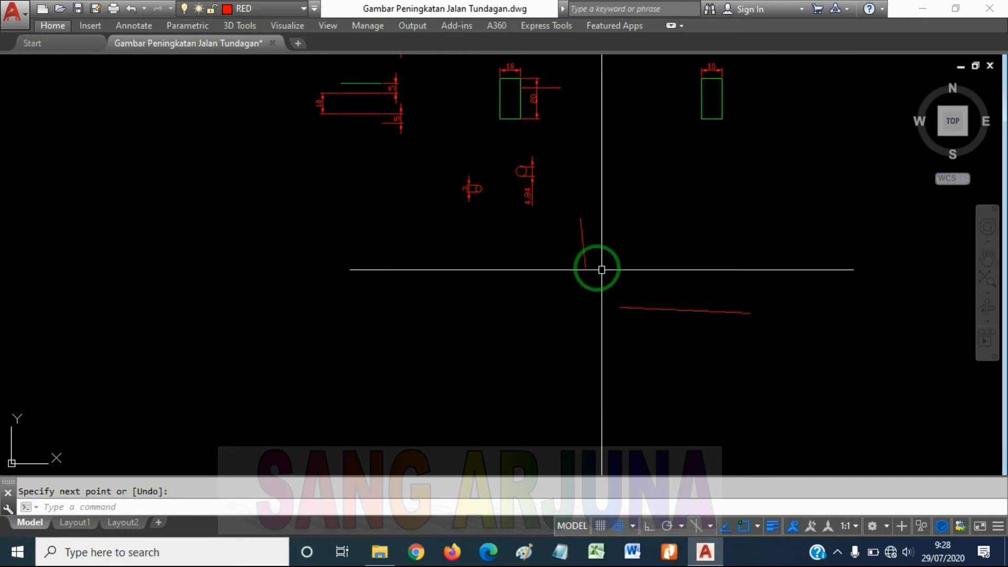
pyautogui.moveTo(607, 343); pyautogui.dragTo(665, 327, button='middle')
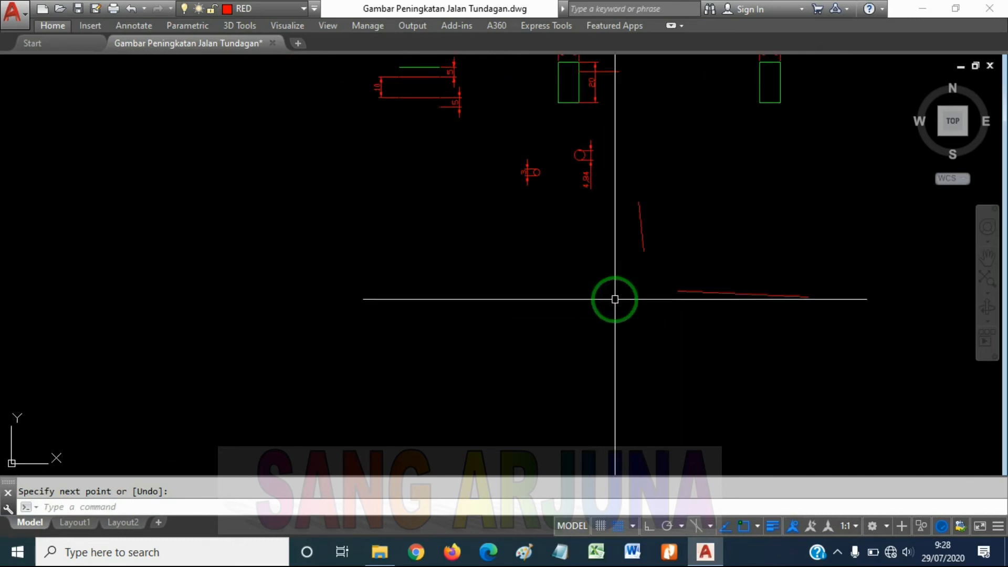
pyautogui.moveTo(608, 315); pyautogui.dragTo(522, 360, button='middle')
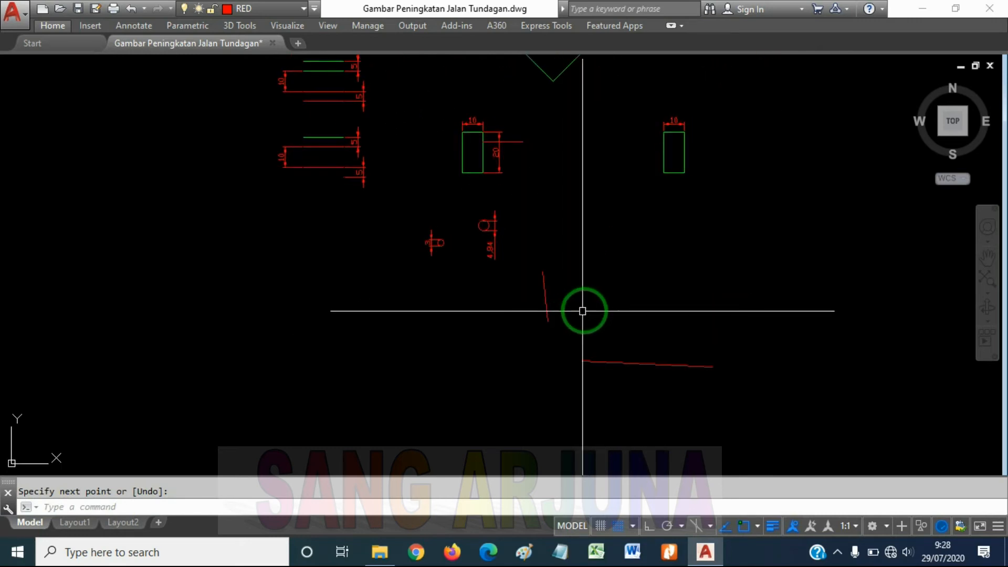
pyautogui.press('Return')
pyautogui.click(621, 241)
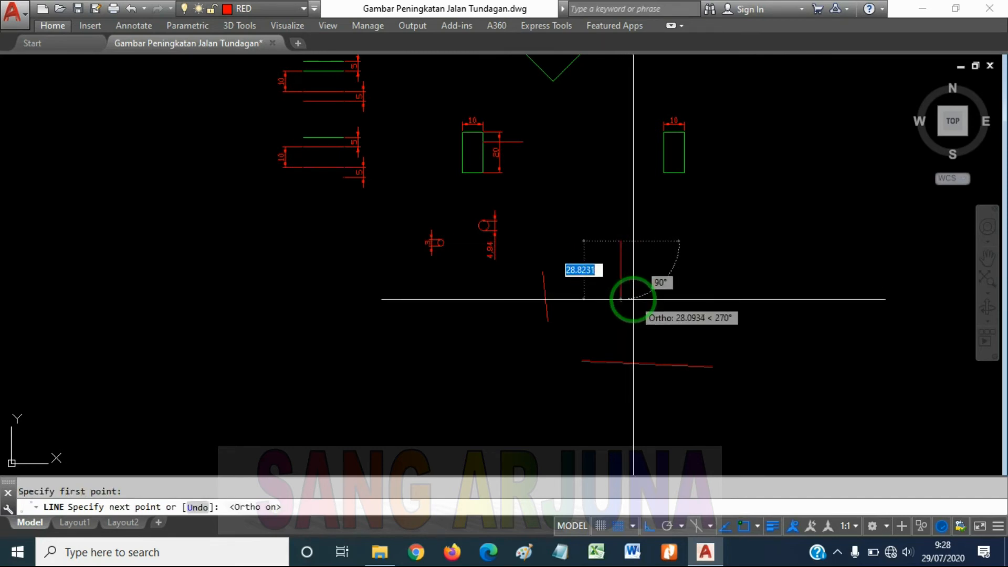
pyautogui.click(633, 299)
pyautogui.press('Return')
pyautogui.press('Return')
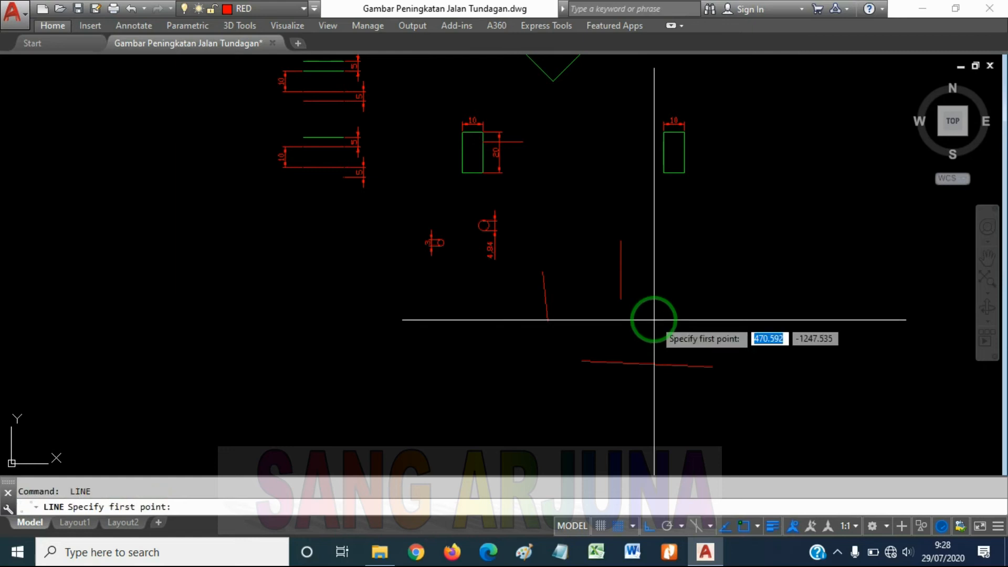
# With Ortho on, draw a longer horizontal line below and to the right of the straight vertical line, leaving a gap between them
pyautogui.click(663, 328)
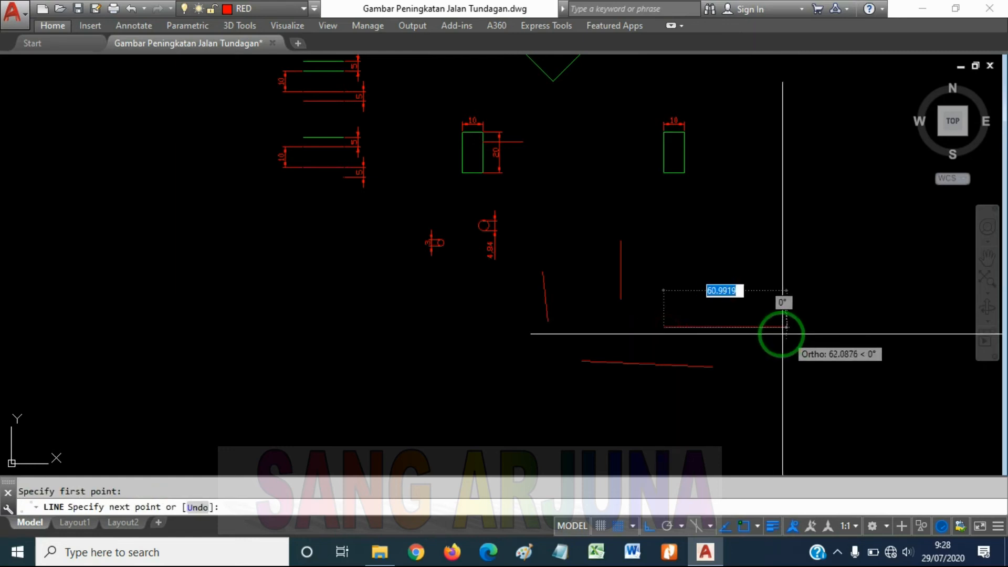
pyautogui.click(773, 327)
pyautogui.press('Return')
pyautogui.scroll(4, 628, 268)
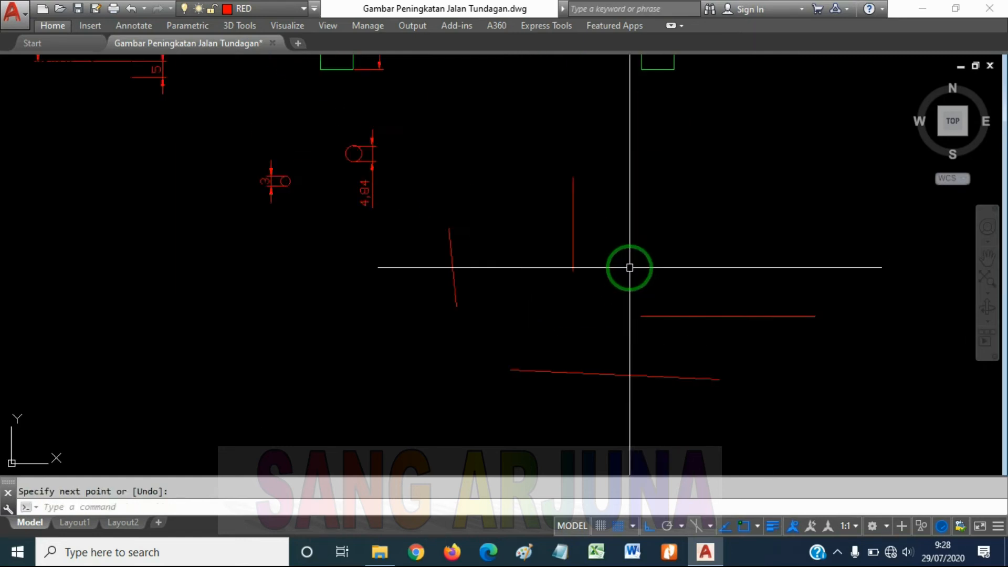
pyautogui.scroll(-2, 643, 288)
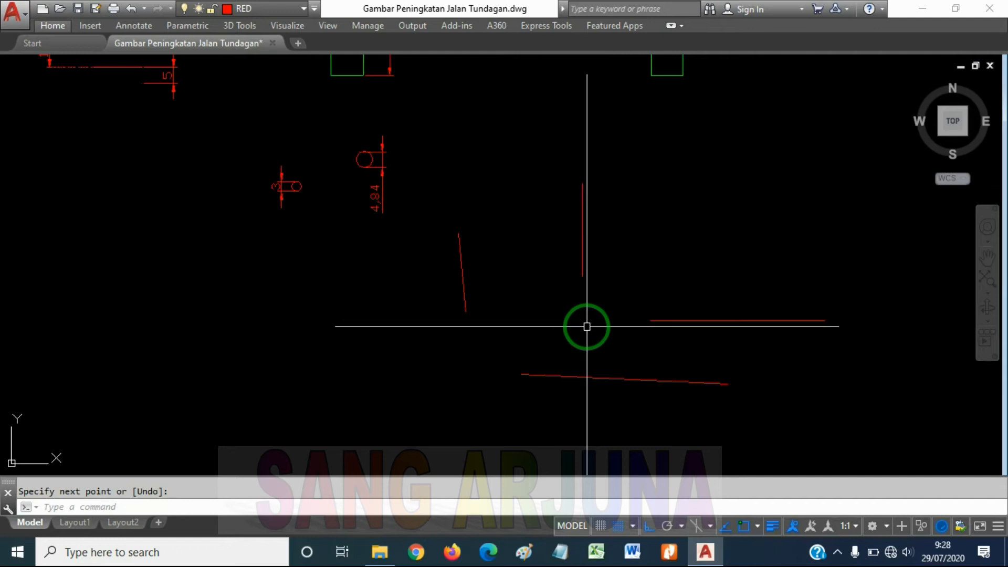
pyautogui.moveTo(615, 372); pyautogui.dragTo(619, 355, button='middle')
pyautogui.write('f')
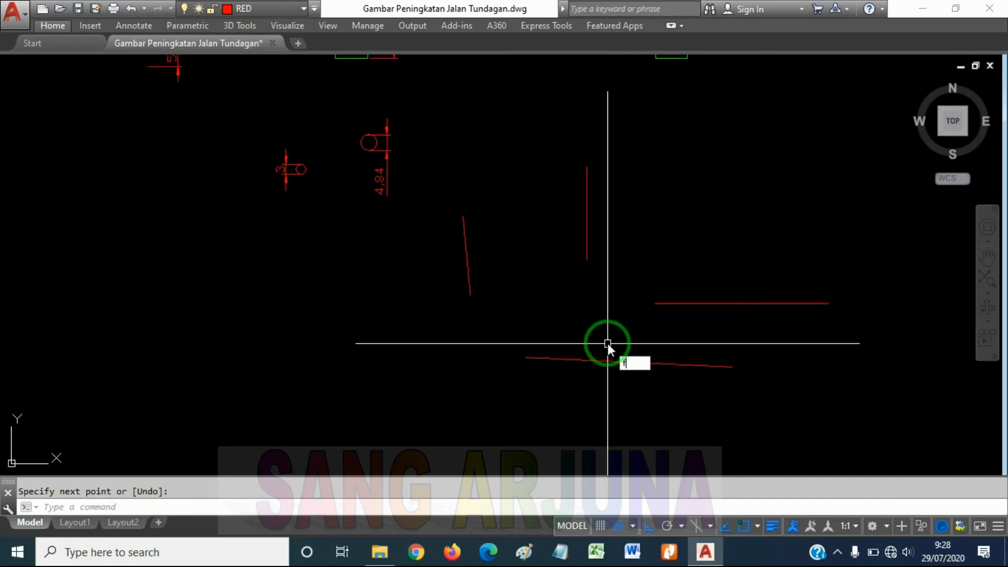
pyautogui.press('Return')
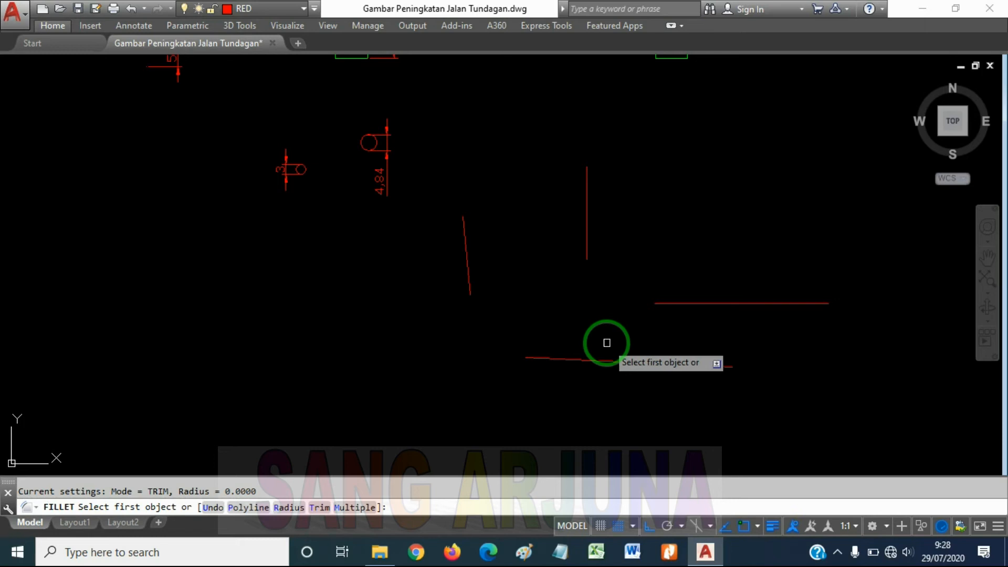
pyautogui.press('Escape')
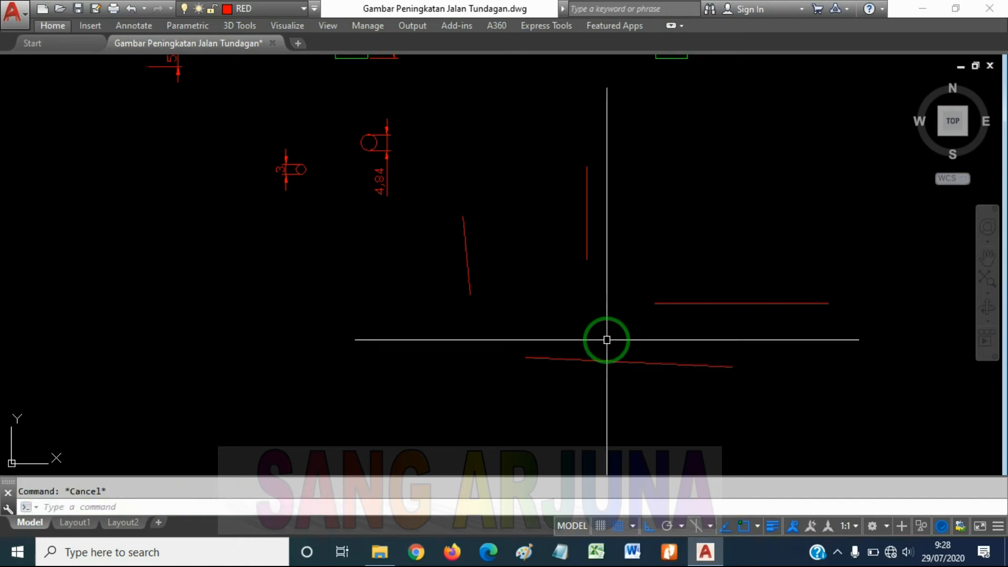
# Fillet the straight horizontal and vertical lines with radius 0 to join them in a sharp corner
pyautogui.press('Return')
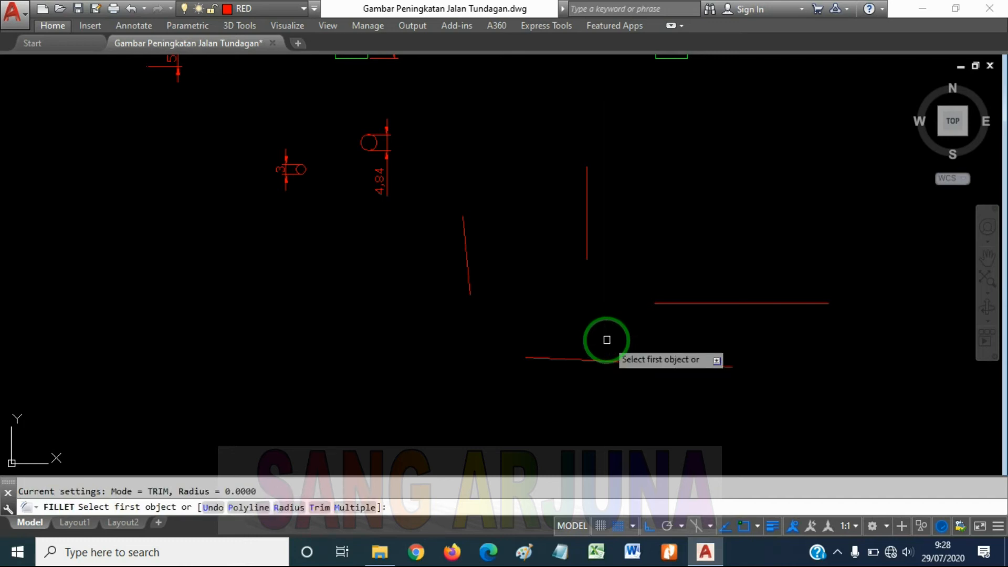
pyautogui.press('Return')
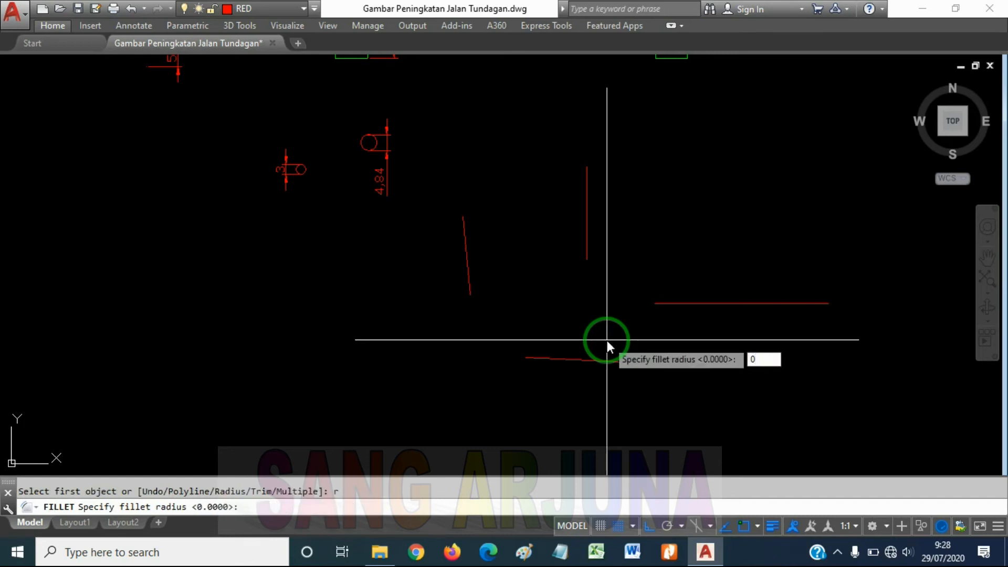
pyautogui.press('Return')
pyautogui.click(660, 302)
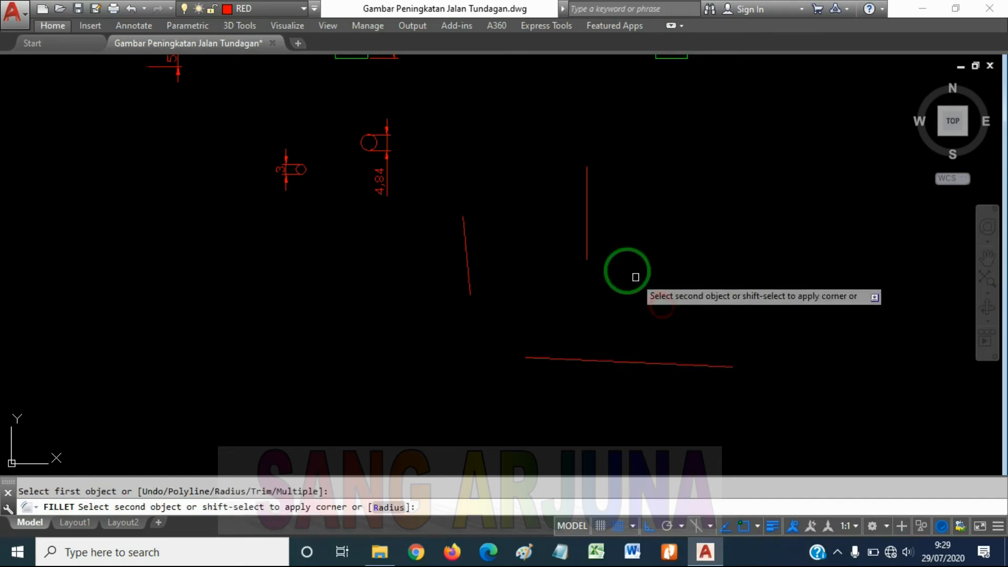
pyautogui.click(587, 236)
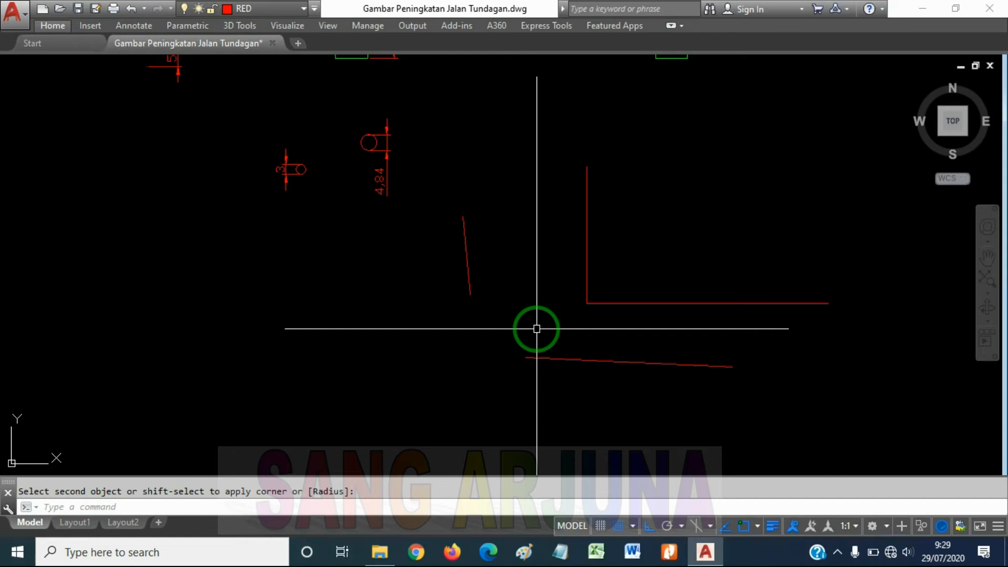
# Fillet the two slanted lines with radius 0, and undo both radius 0 corner joins
pyautogui.press('Return')
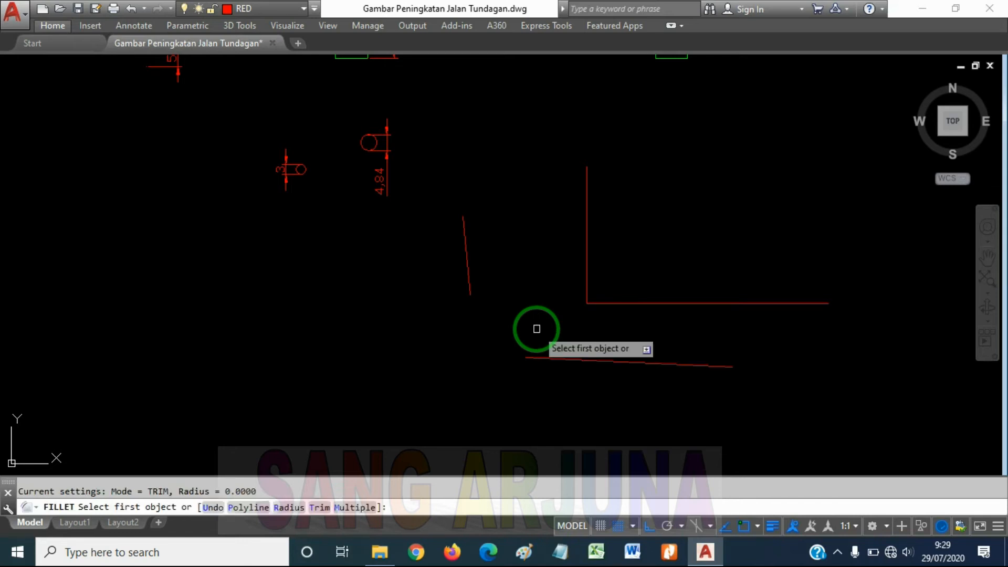
pyautogui.click(536, 358)
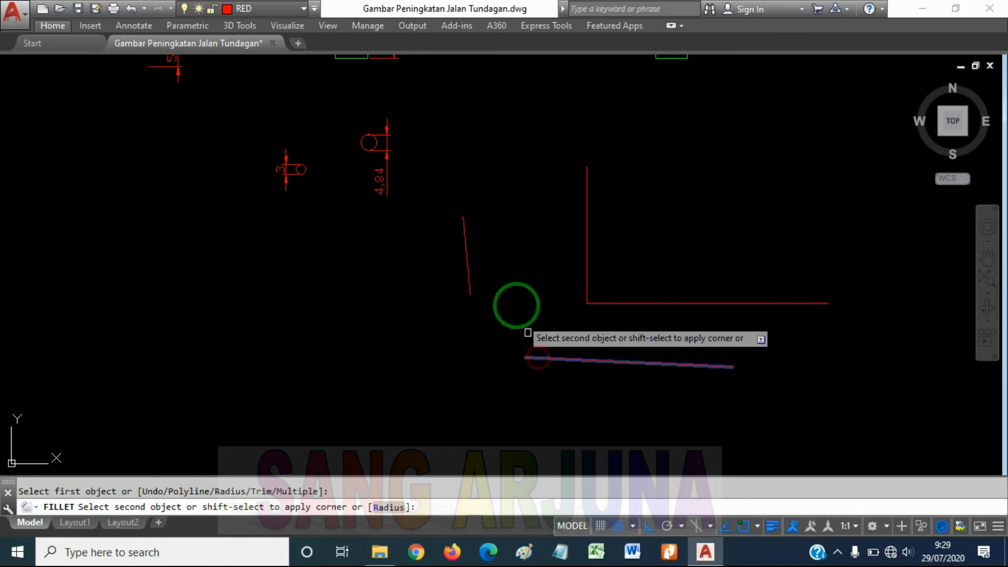
pyautogui.click(468, 279)
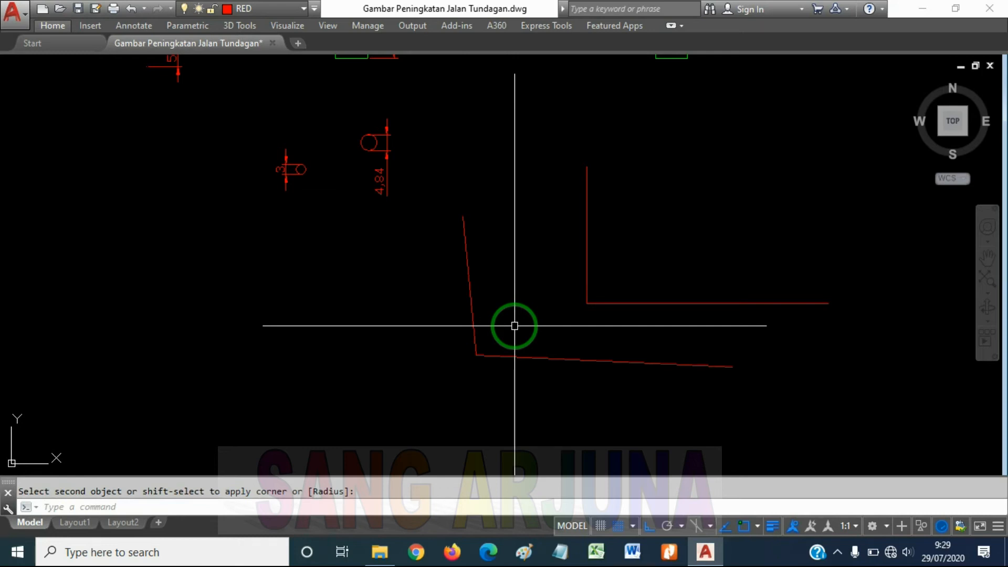
pyautogui.press('Escape')
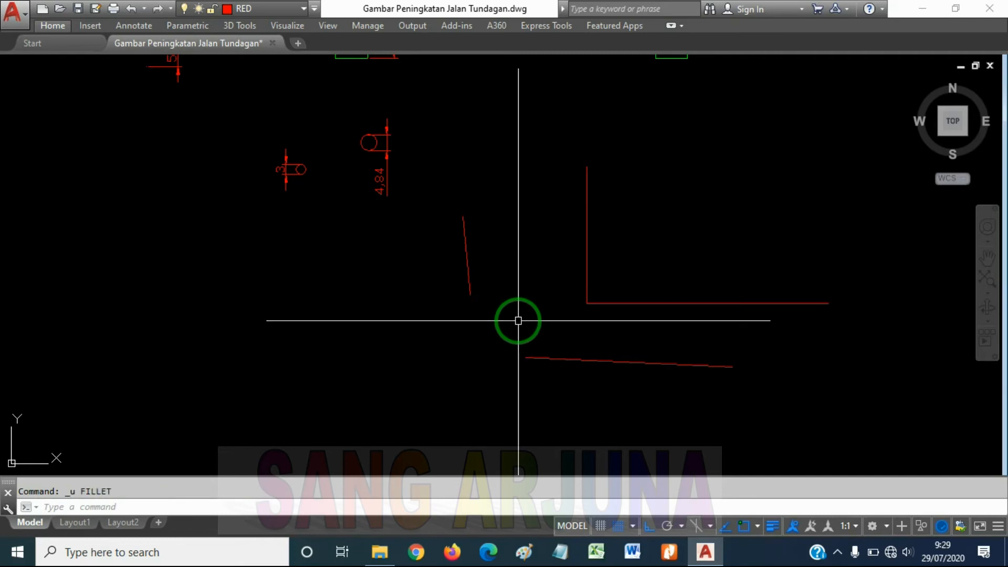
pyautogui.moveTo(590, 315); pyautogui.dragTo(599, 304, button='middle')
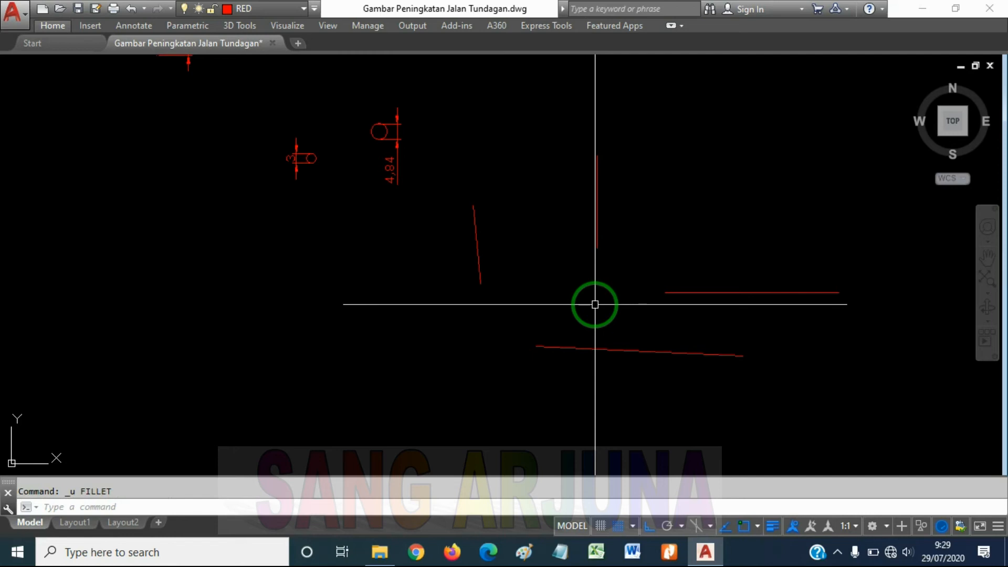
pyautogui.press('Return')
pyautogui.write('r')
pyautogui.press('Return')
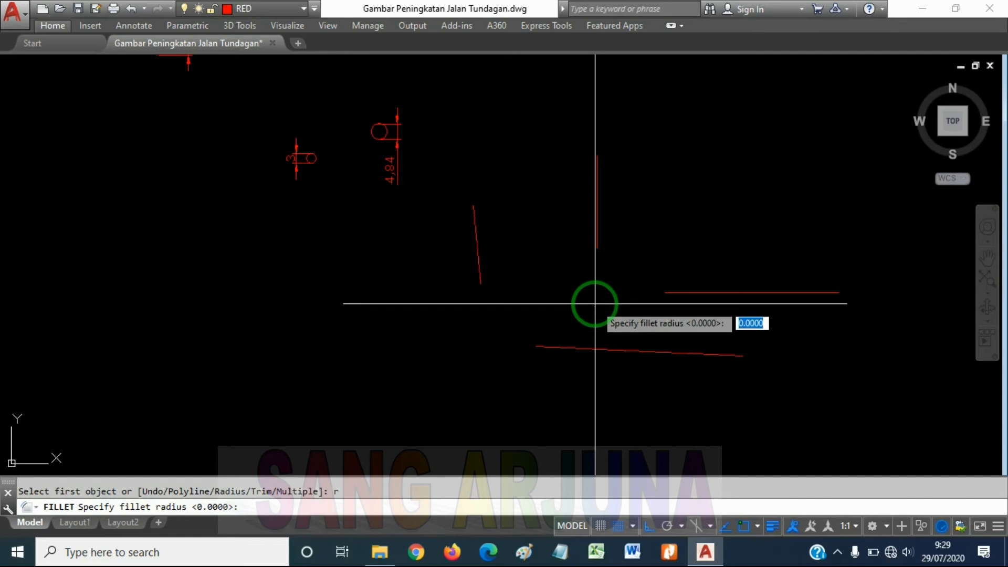
pyautogui.write('2')
pyautogui.press('Return')
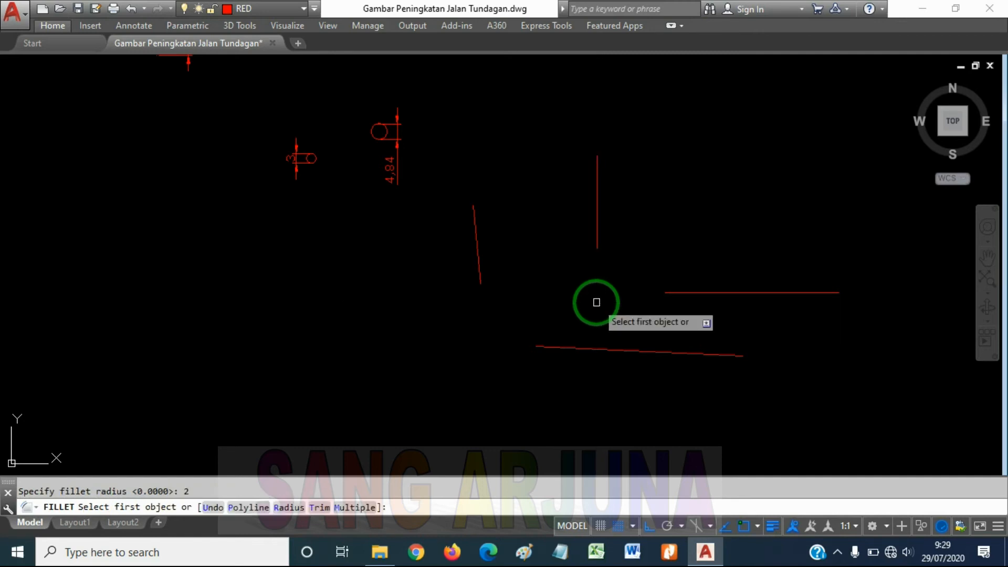
pyautogui.press('Escape')
# Set the fillet radius to 2 and fillet the corner between the straight horizontal and vertical lines
pyautogui.write('f')
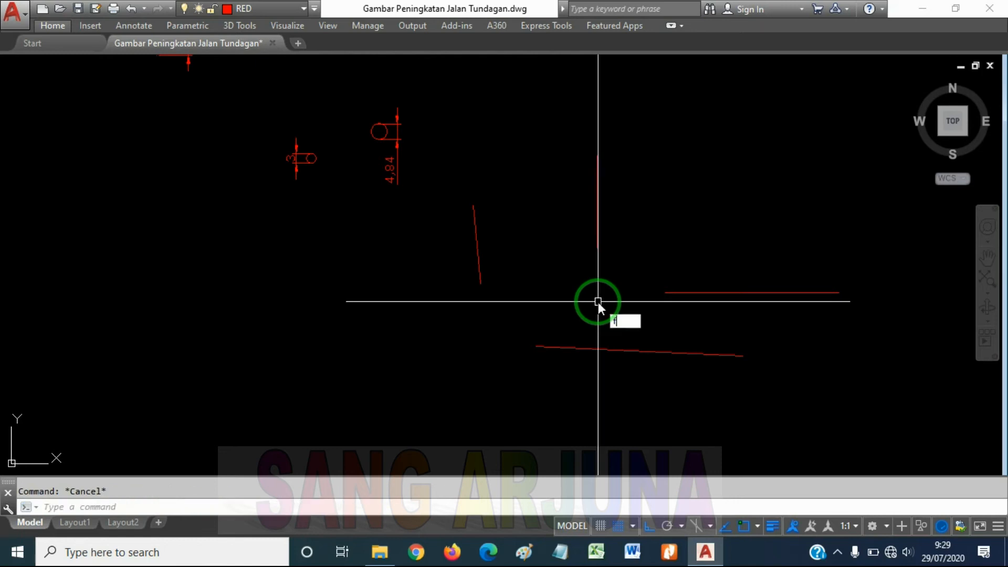
pyautogui.press('Return')
pyautogui.write('r')
pyautogui.press('Return')
pyautogui.write('2')
pyautogui.press('Return')
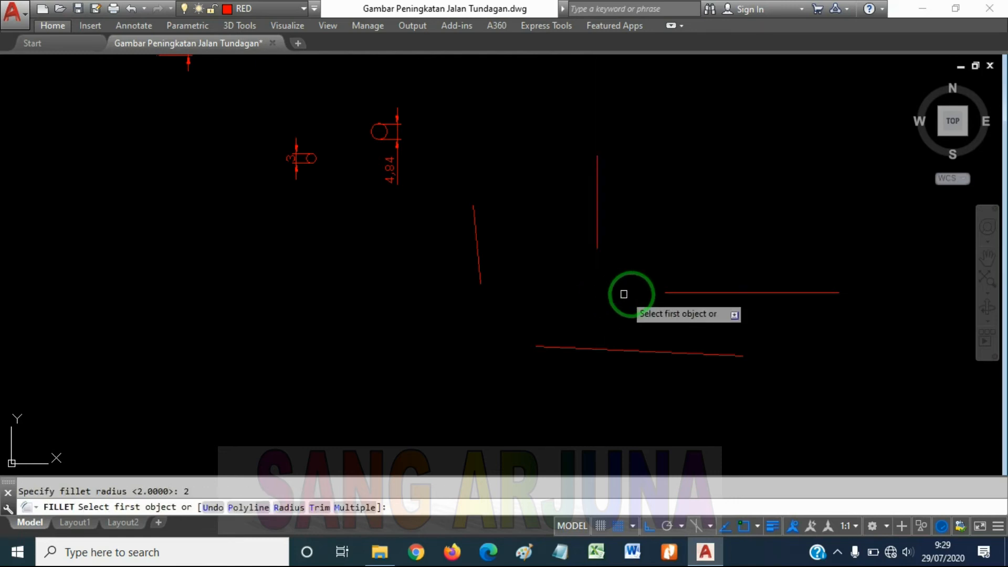
pyautogui.click(673, 292)
pyautogui.click(597, 231)
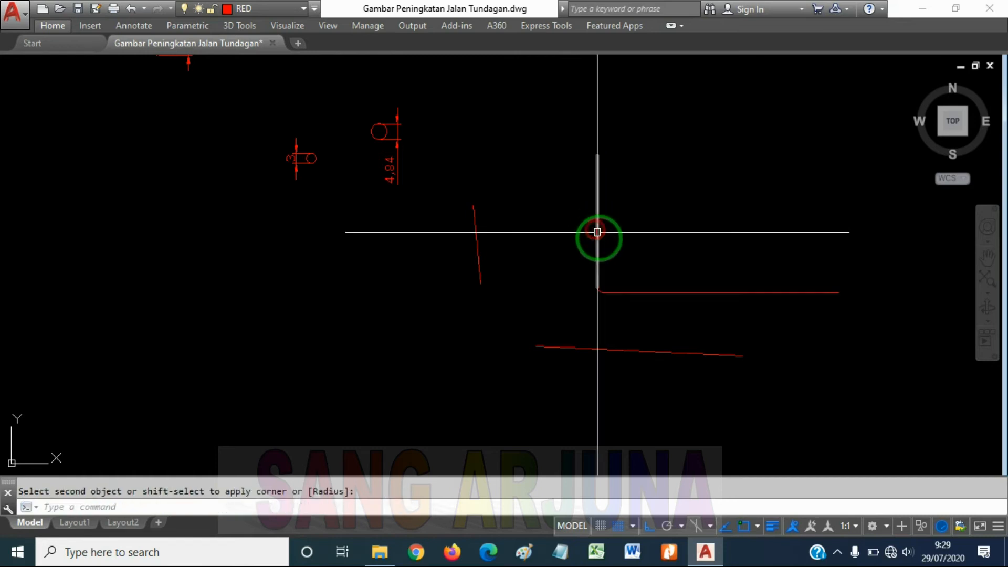
# Examine the rounded corner between the straight vertical and horizontal lines up close
pyautogui.scroll(10, 600, 292)
pyautogui.click(625, 265)
pyautogui.click(621, 288)
pyautogui.press('Escape')
pyautogui.scroll(-6, 628, 279)
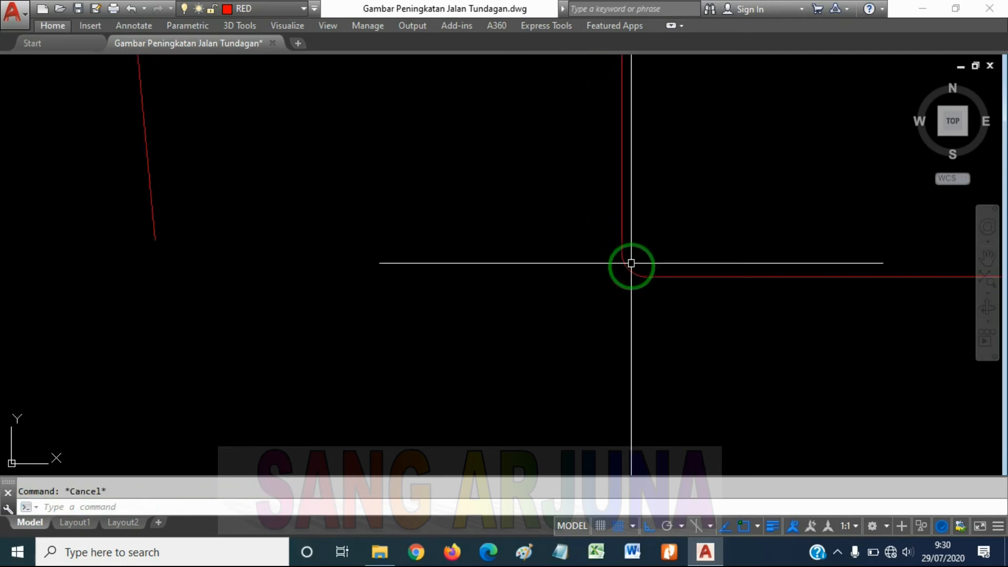
pyautogui.scroll(4, 623, 263)
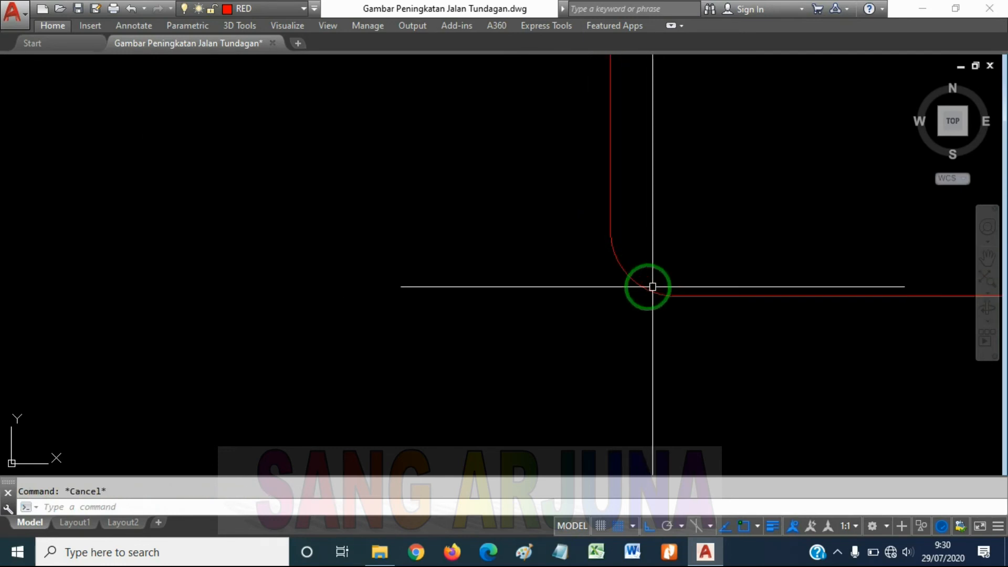
pyautogui.scroll(-5, 646, 286)
pyautogui.scroll(6, 611, 272)
pyautogui.scroll(-6, 598, 262)
pyautogui.scroll(-2, 593, 282)
pyautogui.scroll(2, 535, 283)
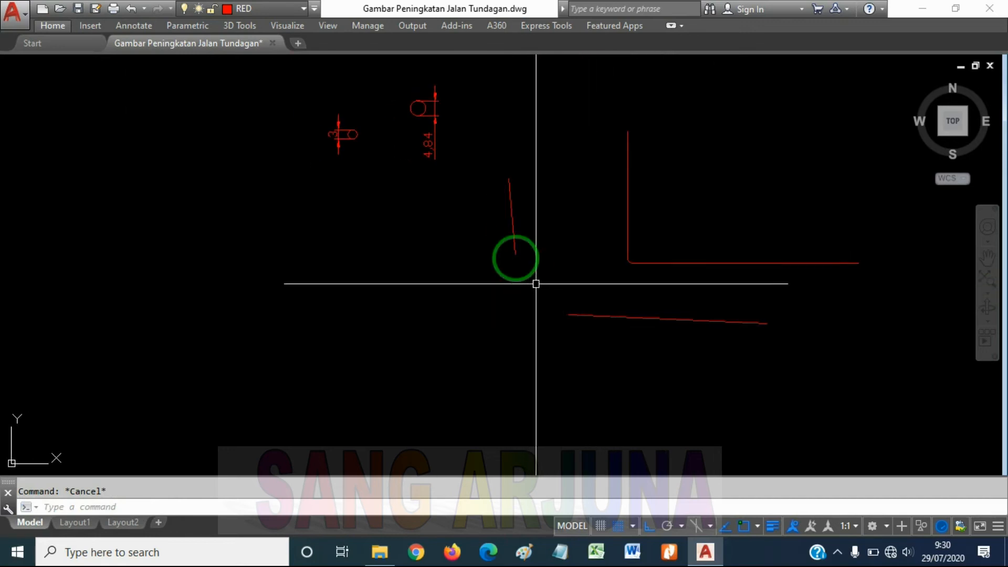
pyautogui.scroll(4, 626, 262)
pyautogui.click(627, 265)
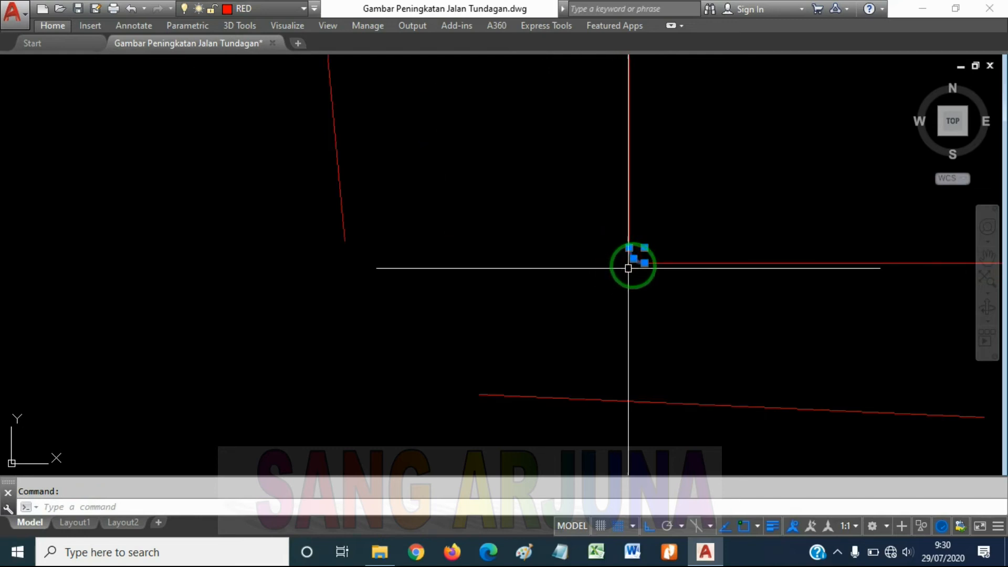
pyautogui.press('Escape')
pyautogui.scroll(-4, 541, 263)
# Fillet the two slanted lines together with the same radius of 2, and inspect the rounded corner
pyautogui.moveTo(543, 285)
pyautogui.mouseDown(button='middle')
pyautogui.moveTo(578, 265)
pyautogui.moveTo(542, 258)
pyautogui.mouseUp(button='middle')
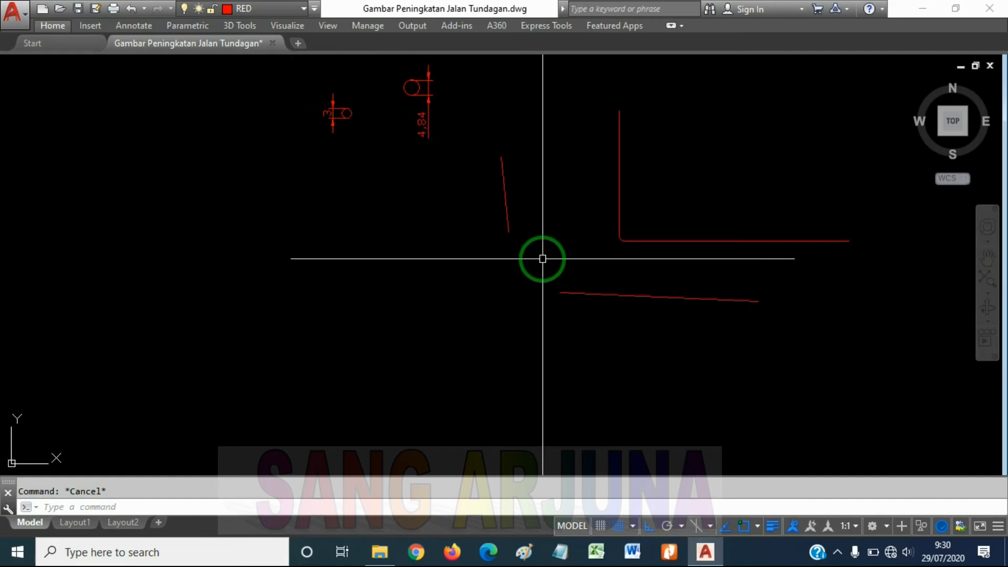
pyautogui.write('f')
pyautogui.press('Return')
pyautogui.click(574, 293)
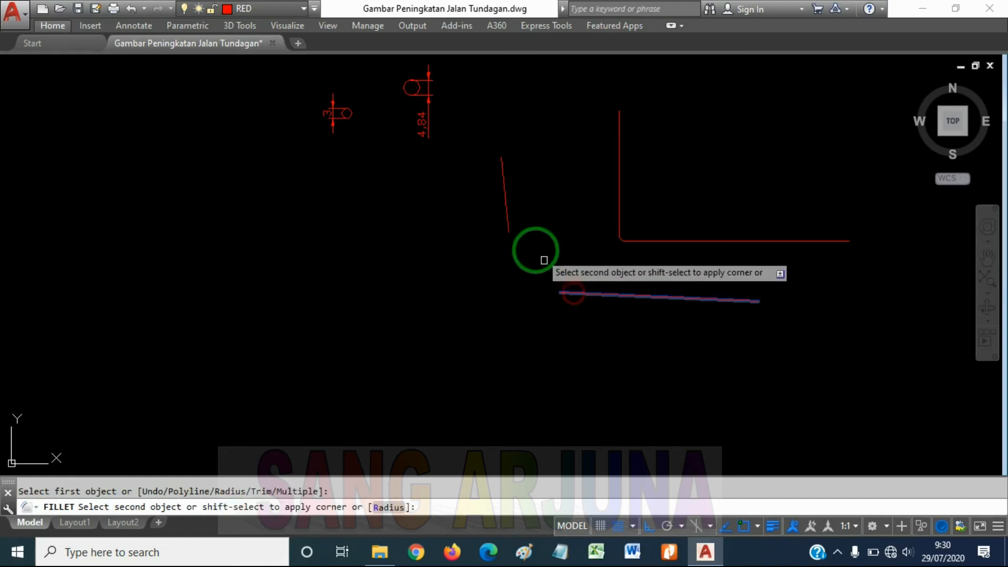
pyautogui.scroll(5, 512, 226)
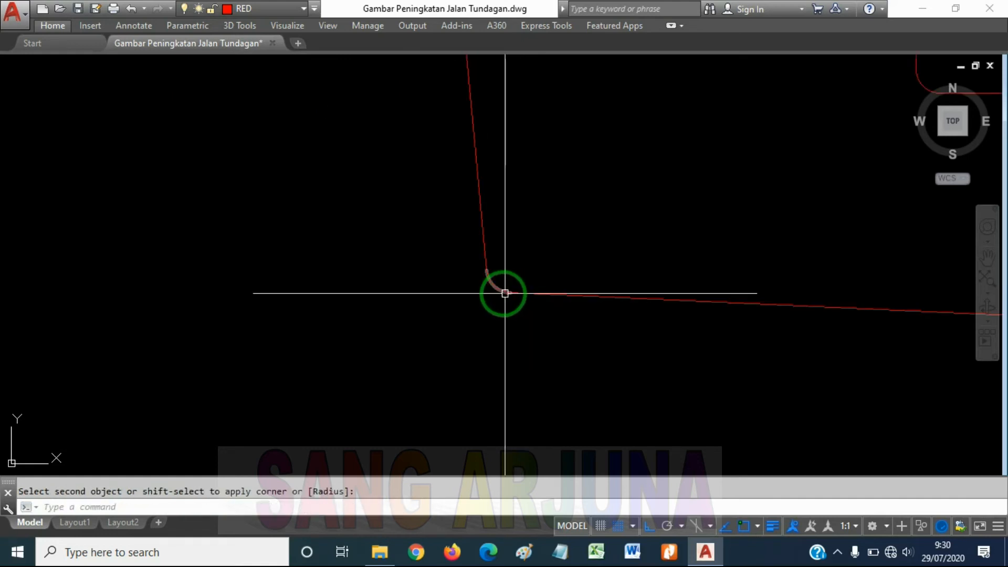
pyautogui.click(479, 280)
pyautogui.click(479, 280)
pyautogui.press('Escape')
pyautogui.scroll(-4, 589, 265)
pyautogui.scroll(-2, 636, 243)
# Measure the area of the right-hand green rectangle with the Area command, picking its corners clockwise from the upper-left one
pyautogui.scroll(4, 612, 247)
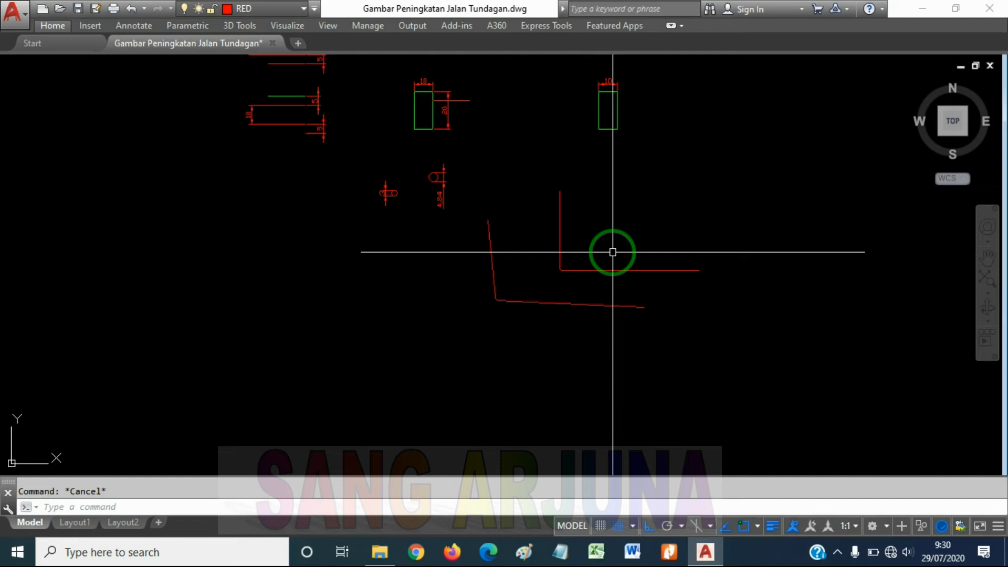
pyautogui.scroll(4, 604, 104)
pyautogui.moveTo(614, 97); pyautogui.dragTo(617, 242, button='middle')
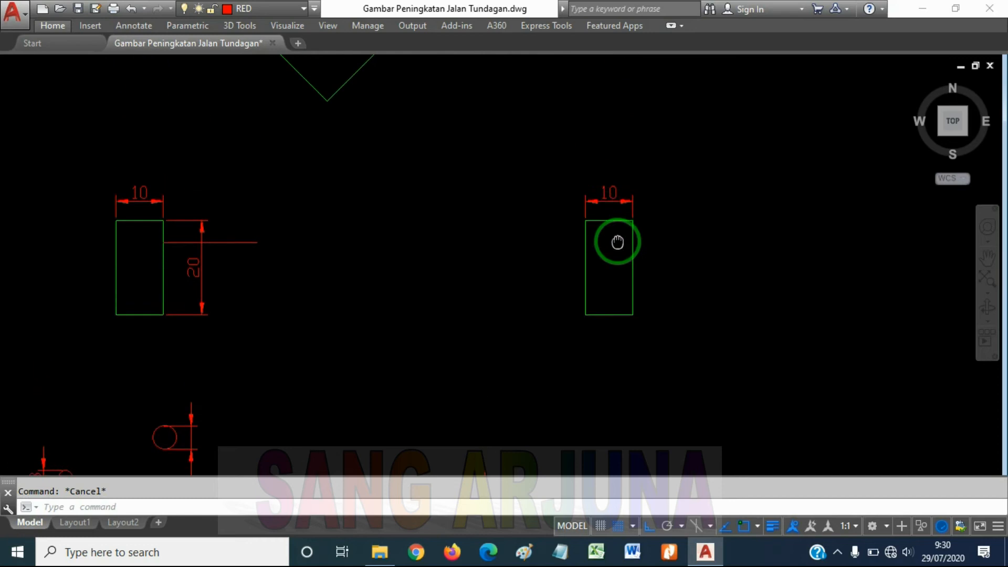
pyautogui.scroll(2, 606, 214)
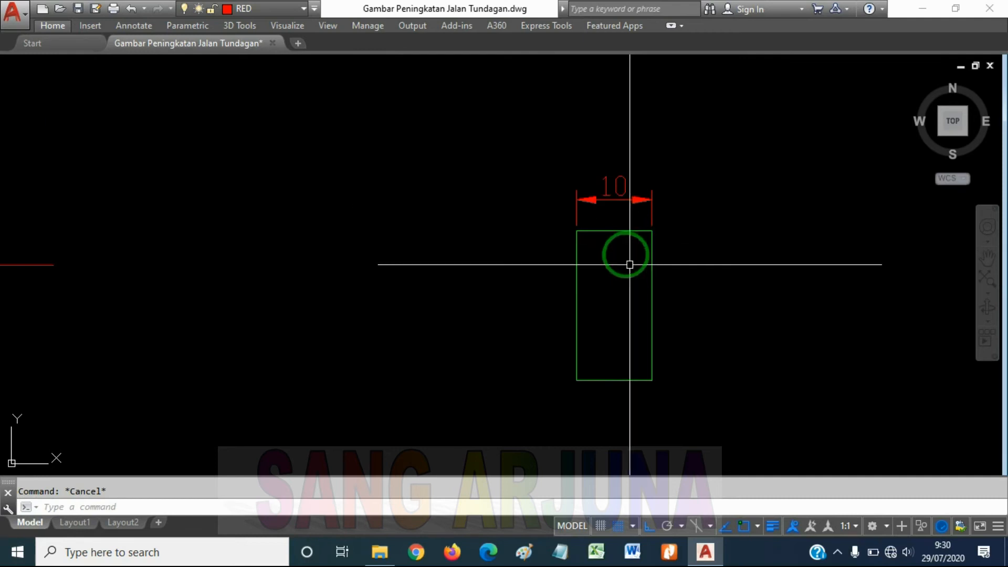
pyautogui.moveTo(629, 264); pyautogui.dragTo(625, 248, button='middle')
pyautogui.write('R')
pyautogui.press('BackSpace')
pyautogui.write('a')
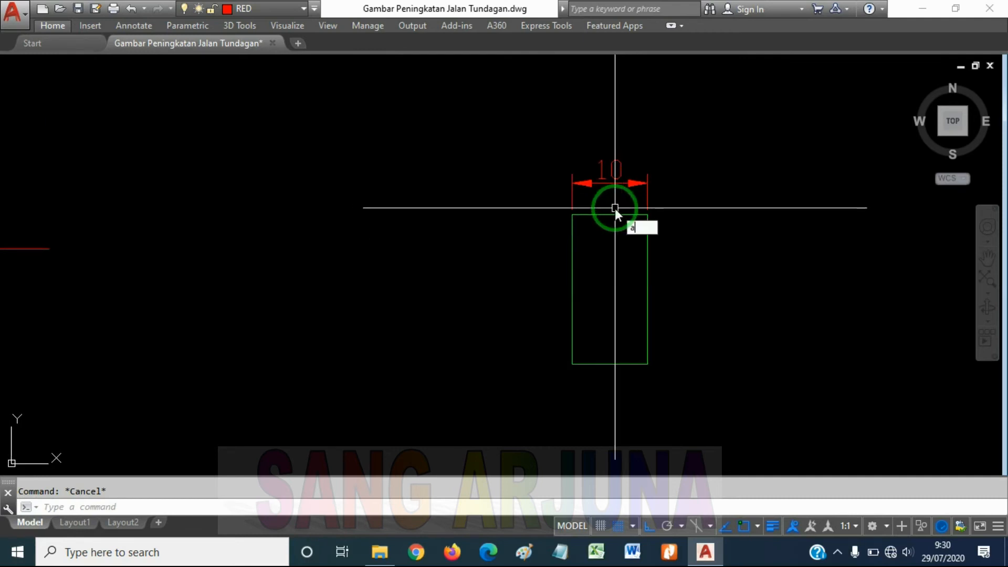
pyautogui.write('rea')
pyautogui.press('Return')
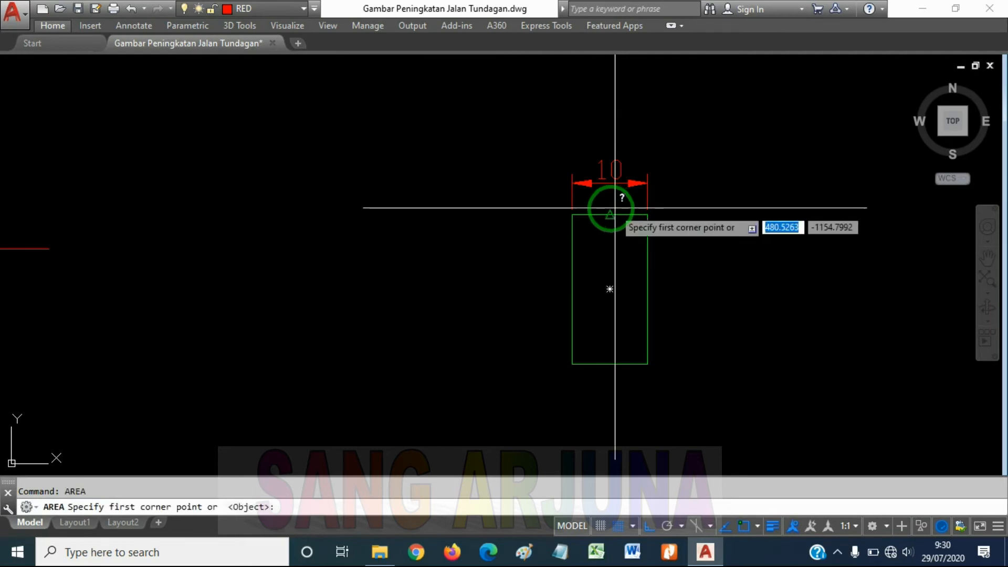
pyautogui.click(572, 214)
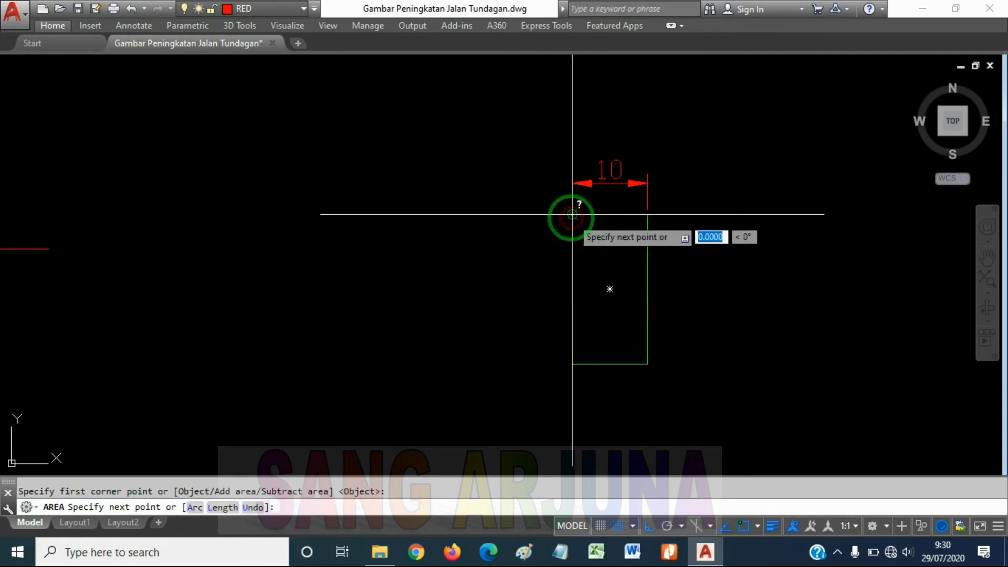
pyautogui.click(647, 214)
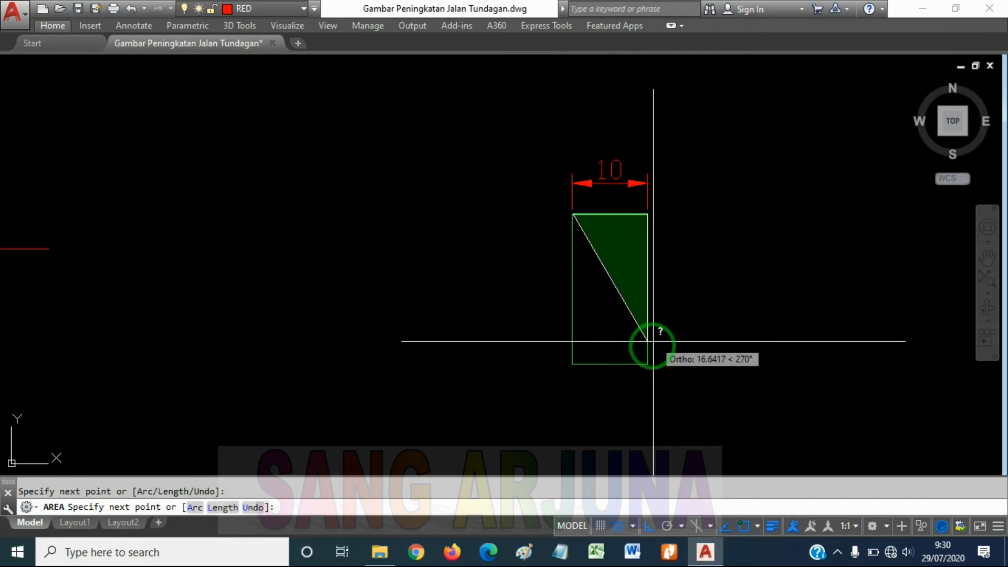
pyautogui.click(648, 363)
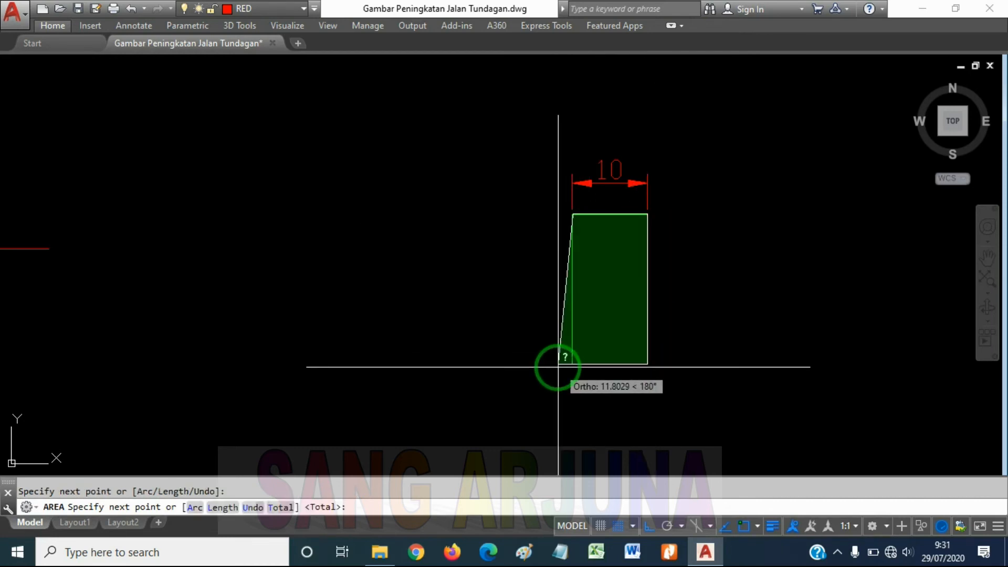
pyautogui.click(572, 363)
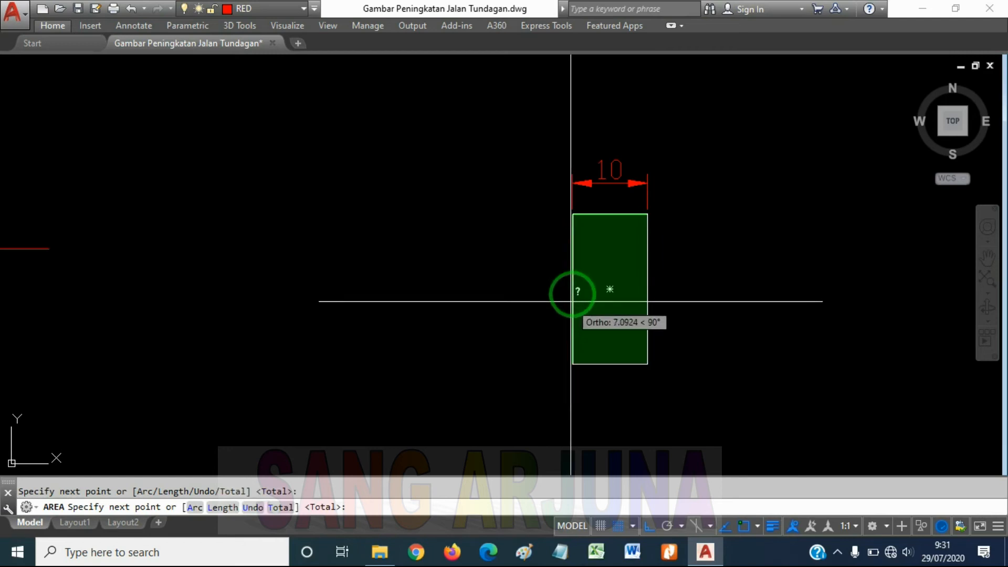
pyautogui.click(572, 214)
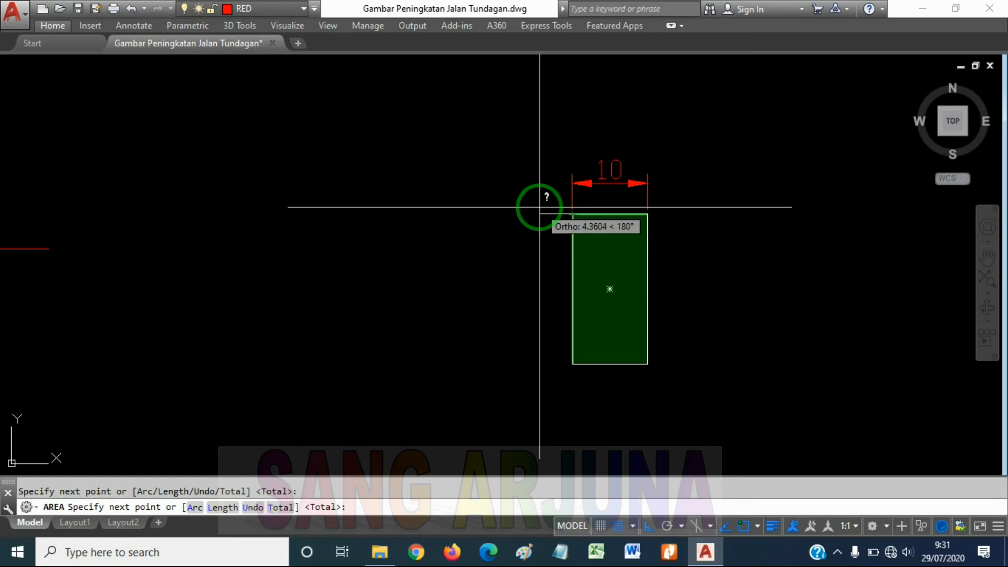
pyautogui.press('Return')
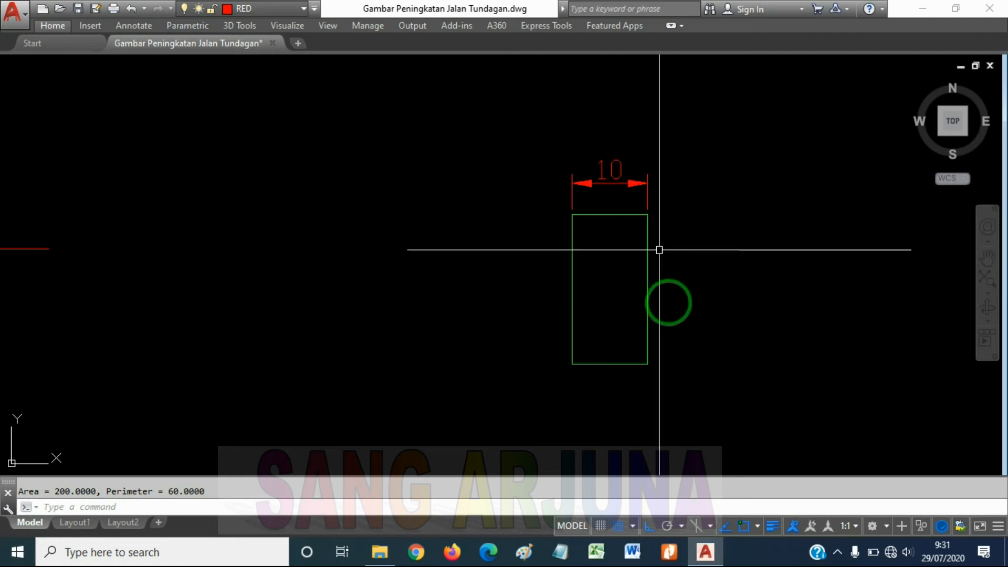
# Add a linear dimension for the height of the right-hand green rectangle, placed outside its right edge
pyautogui.write('DIMLIN')
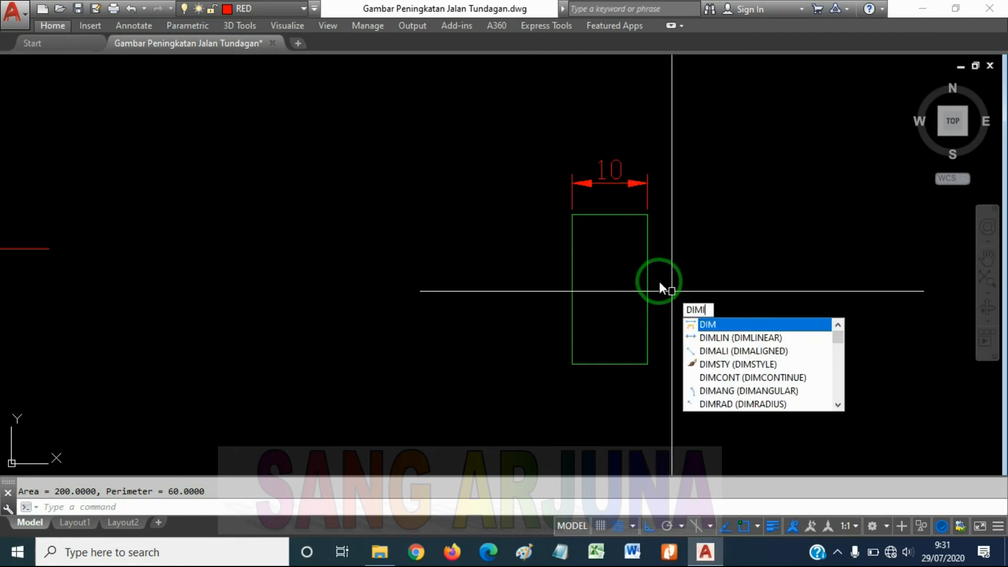
pyautogui.press('Return')
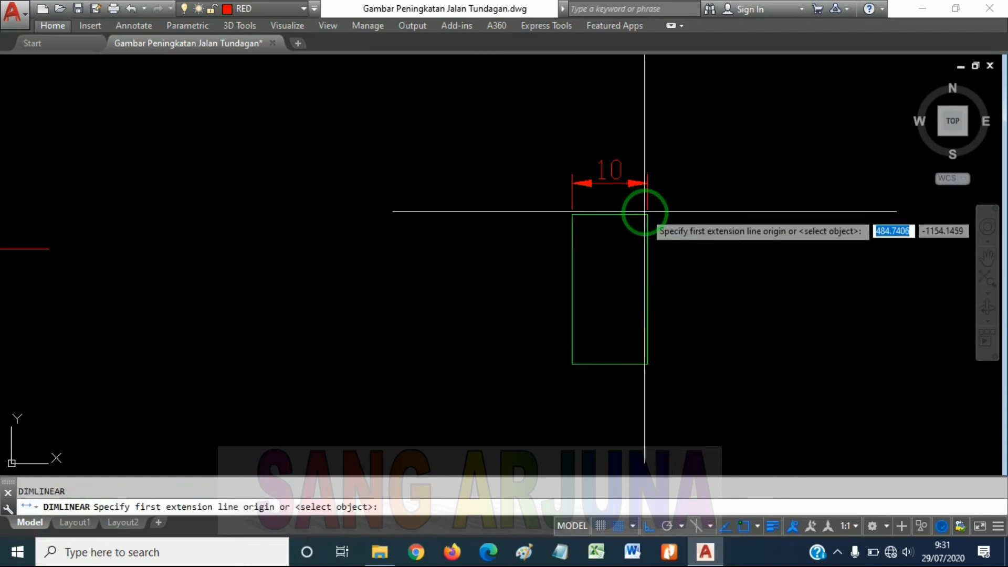
pyautogui.click(647, 214)
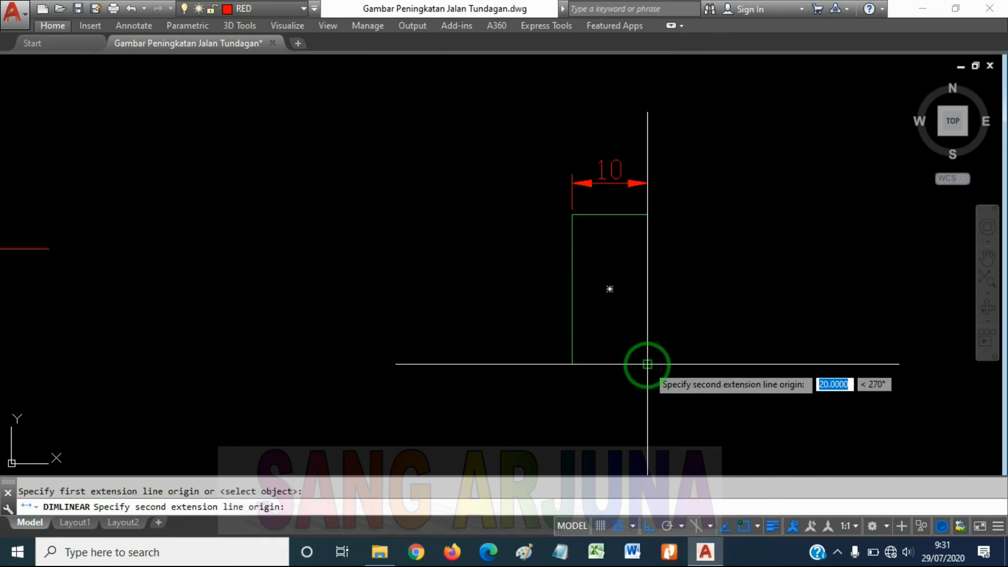
pyautogui.click(647, 364)
pyautogui.click(720, 349)
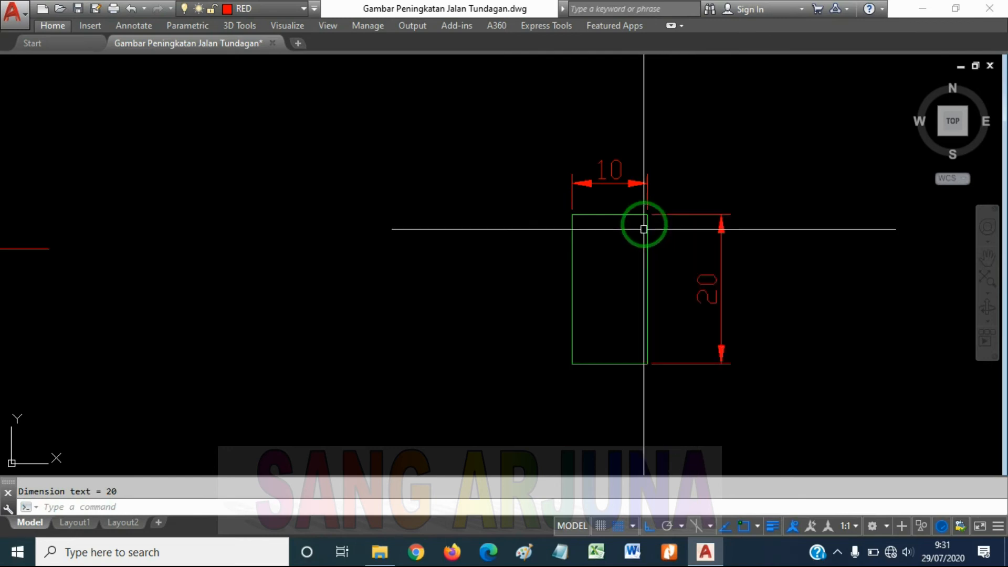
pyautogui.press('Escape')
# Measure the dimensioned rectangle's area again, picking its four corners counter-clockwise from the lower-left one
pyautogui.write('area')
pyautogui.press('Return')
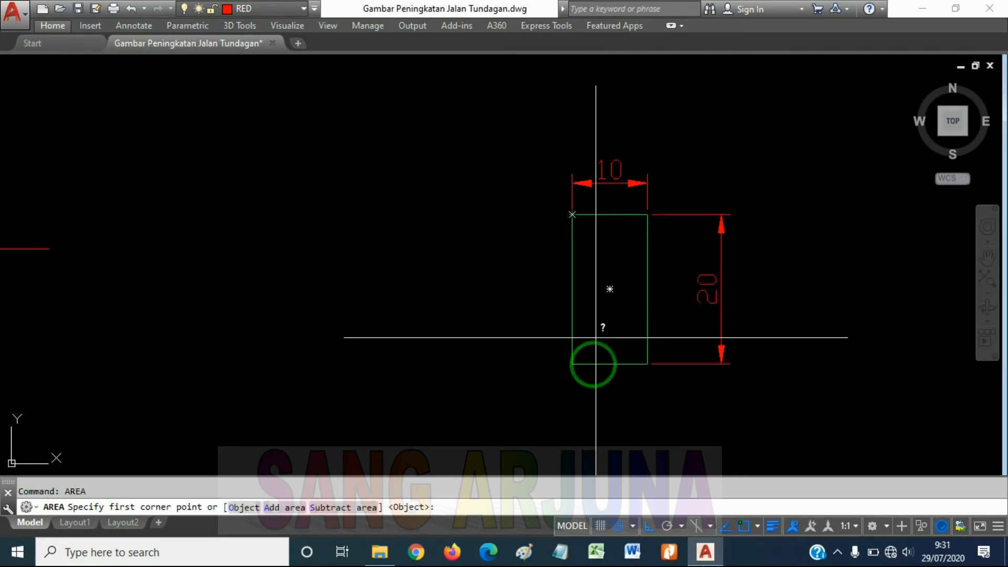
pyautogui.click(572, 362)
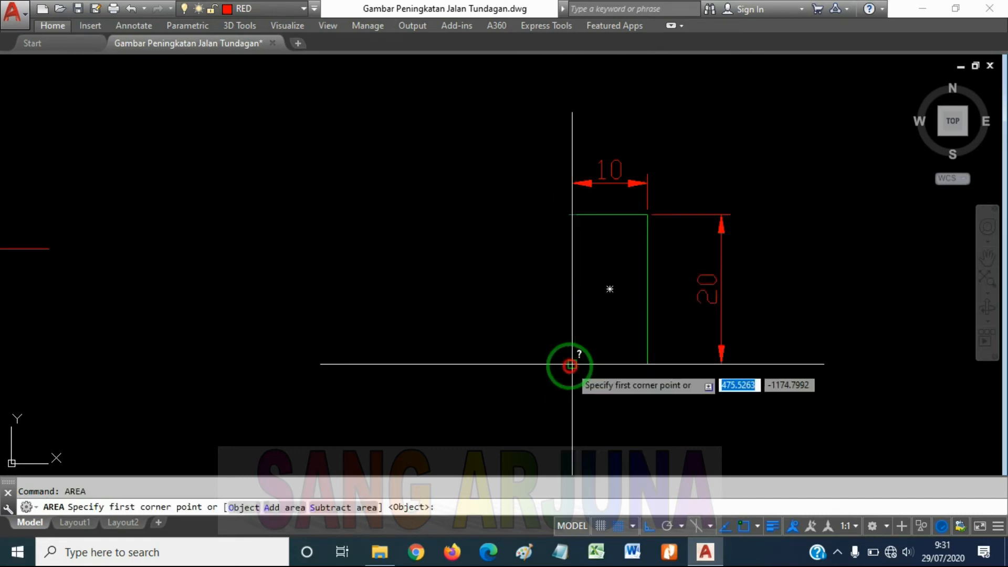
pyautogui.click(646, 363)
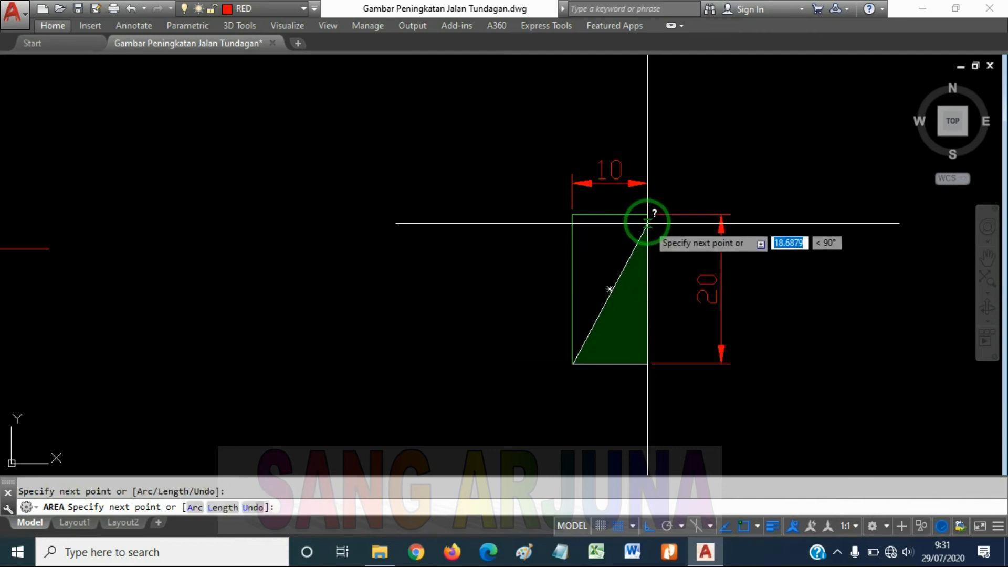
pyautogui.click(647, 221)
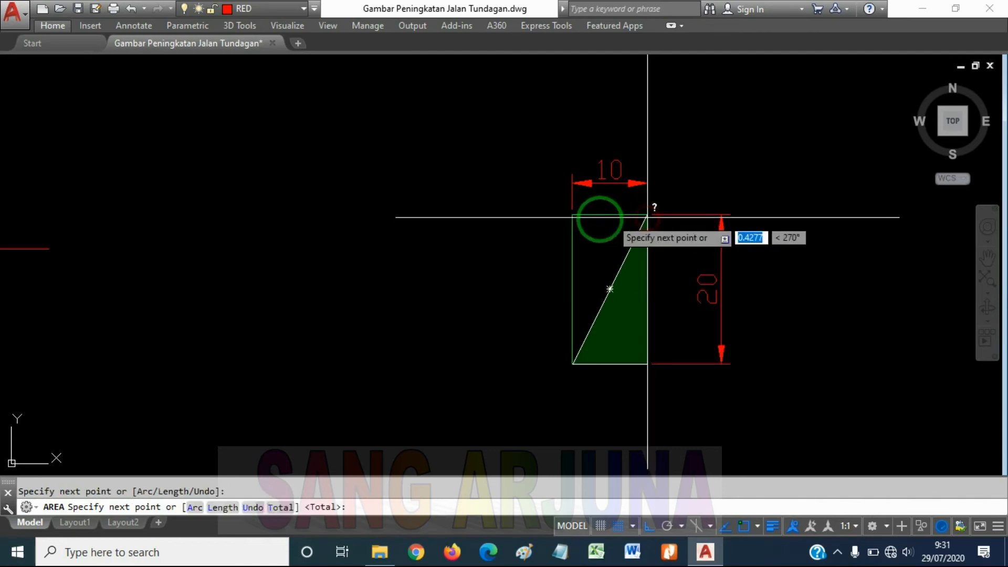
pyautogui.click(574, 215)
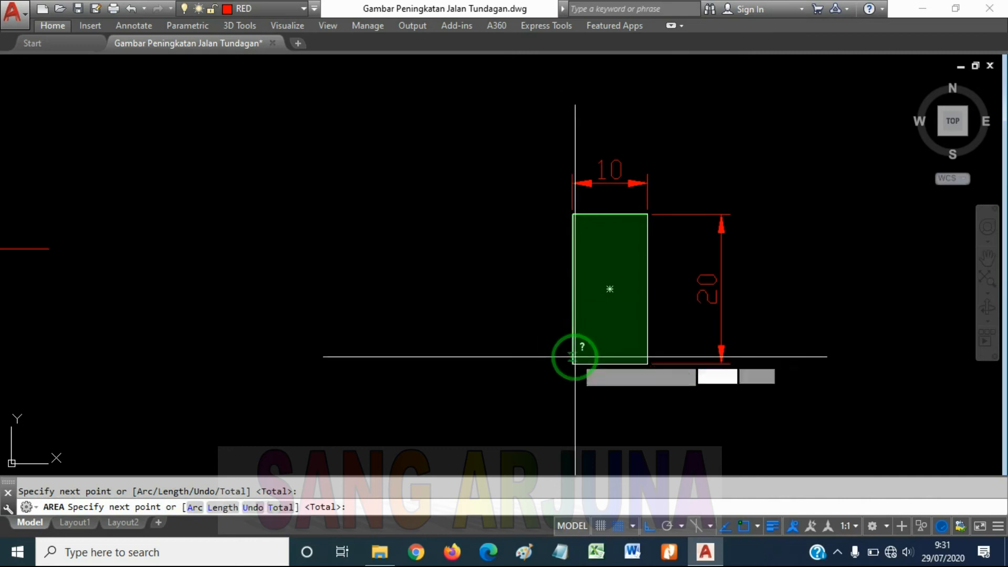
pyautogui.press('Return')
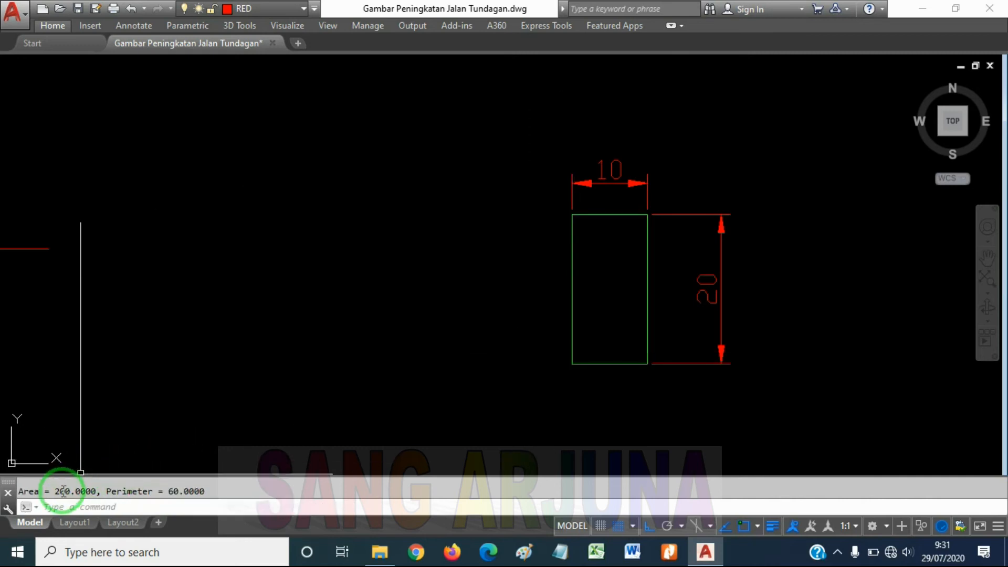
# Select the straight vertical line, its rounded corner and the horizontal line individually to check whether they are separate objects, and clear the selection
pyautogui.scroll(-3, 621, 275)
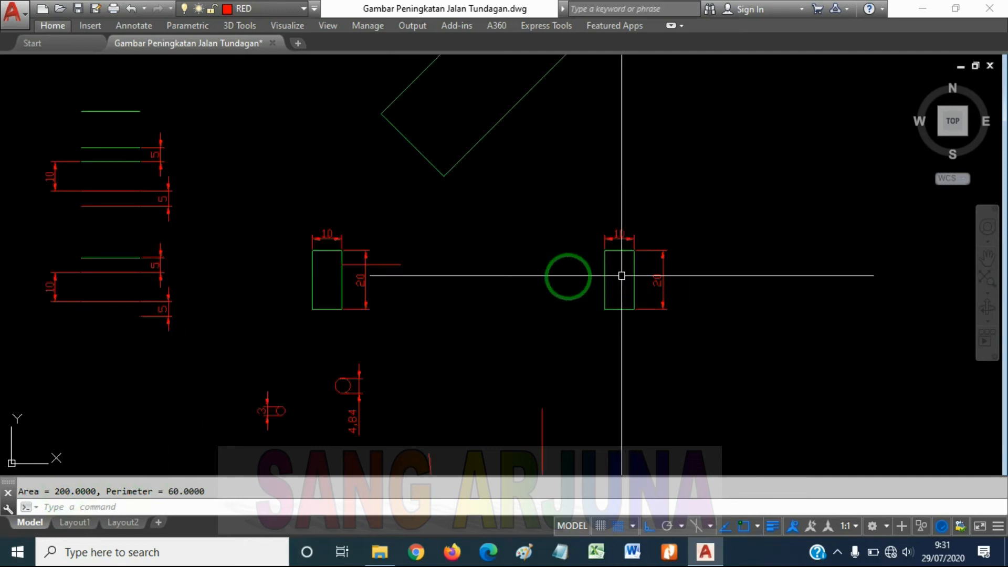
pyautogui.scroll(-2, 578, 273)
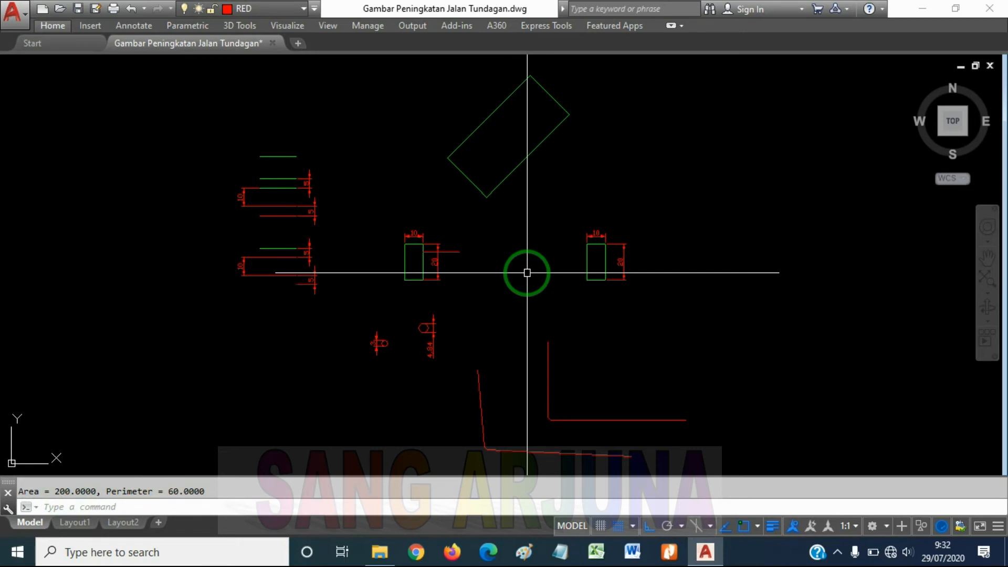
pyautogui.moveTo(475, 366); pyautogui.dragTo(572, 336, button='middle')
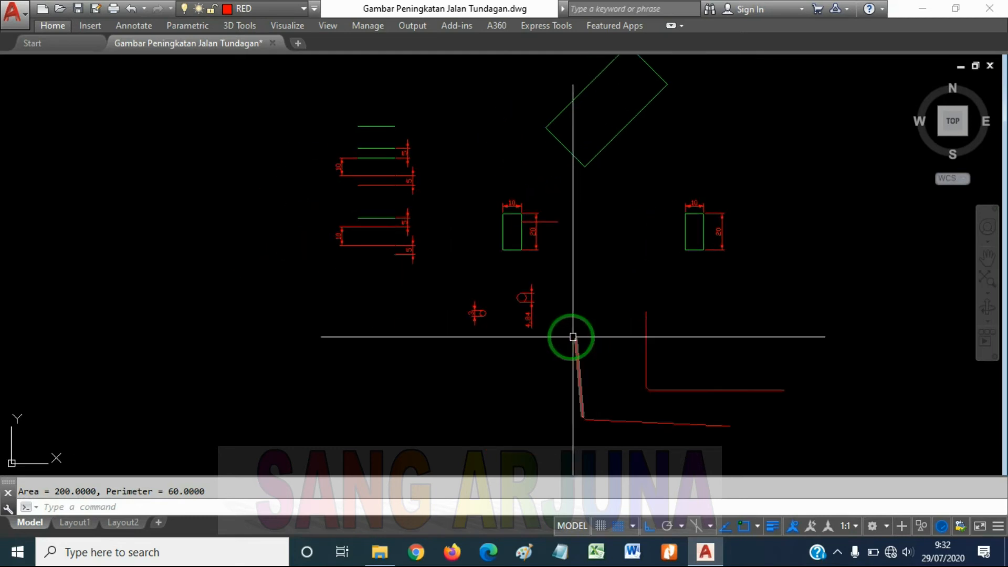
pyautogui.moveTo(588, 289); pyautogui.dragTo(547, 264, button='middle')
pyautogui.scroll(1, 590, 328)
pyautogui.scroll(-2, 601, 327)
pyautogui.click(605, 328)
pyautogui.scroll(3, 611, 344)
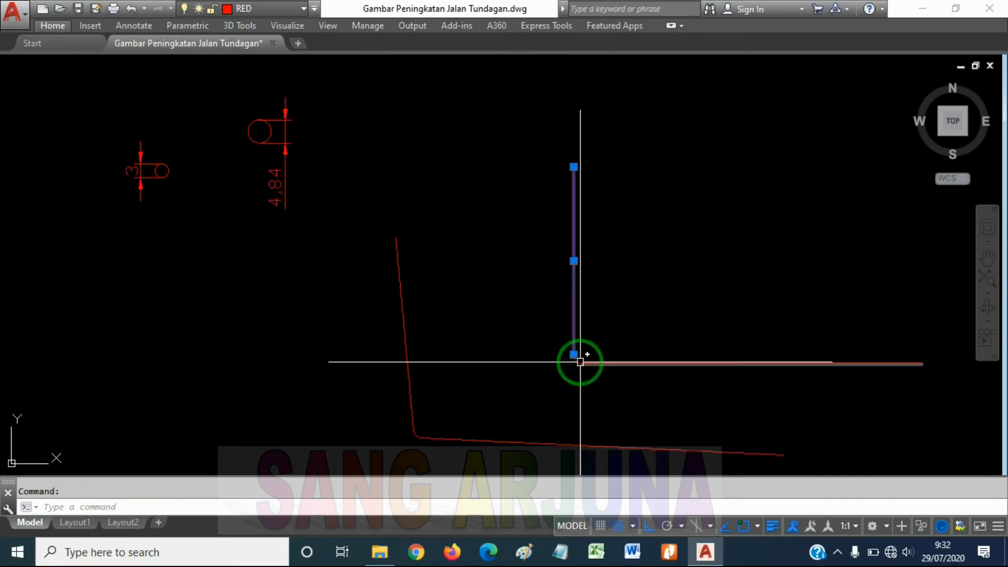
pyautogui.press('Escape')
pyautogui.click(573, 320)
pyautogui.click(609, 363)
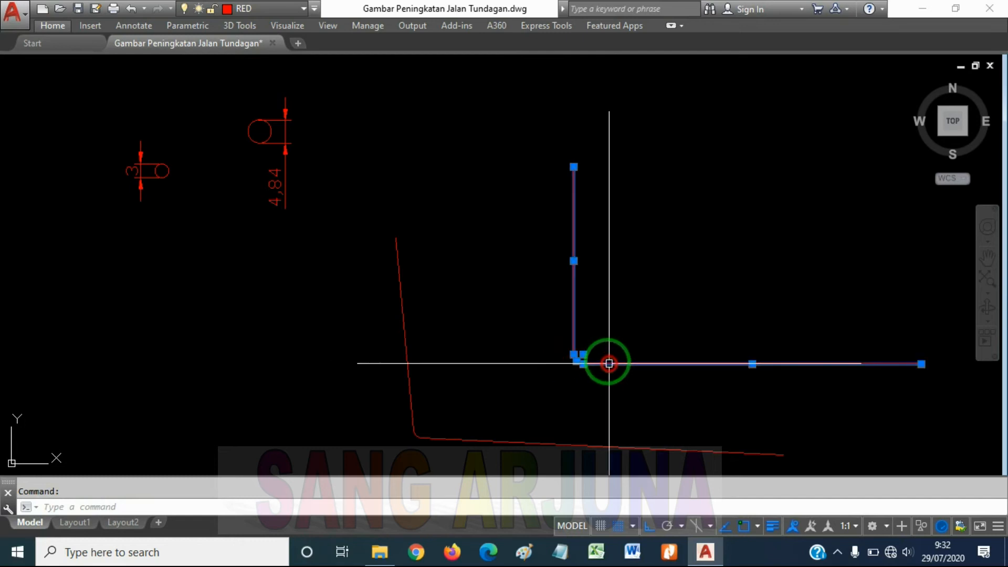
pyautogui.scroll(-2, 607, 342)
pyautogui.scroll(2, 594, 333)
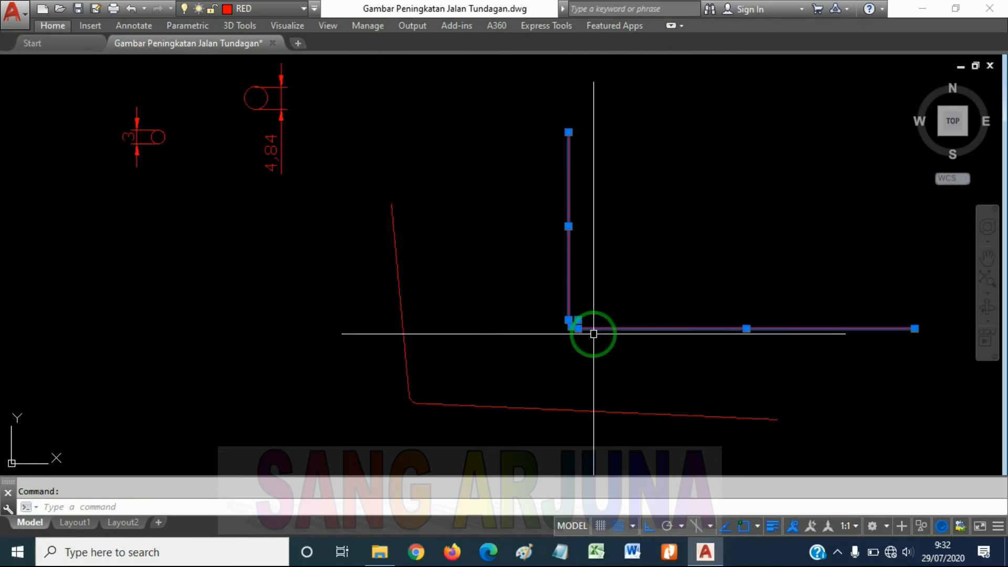
pyautogui.scroll(-2, 590, 320)
pyautogui.press('Escape')
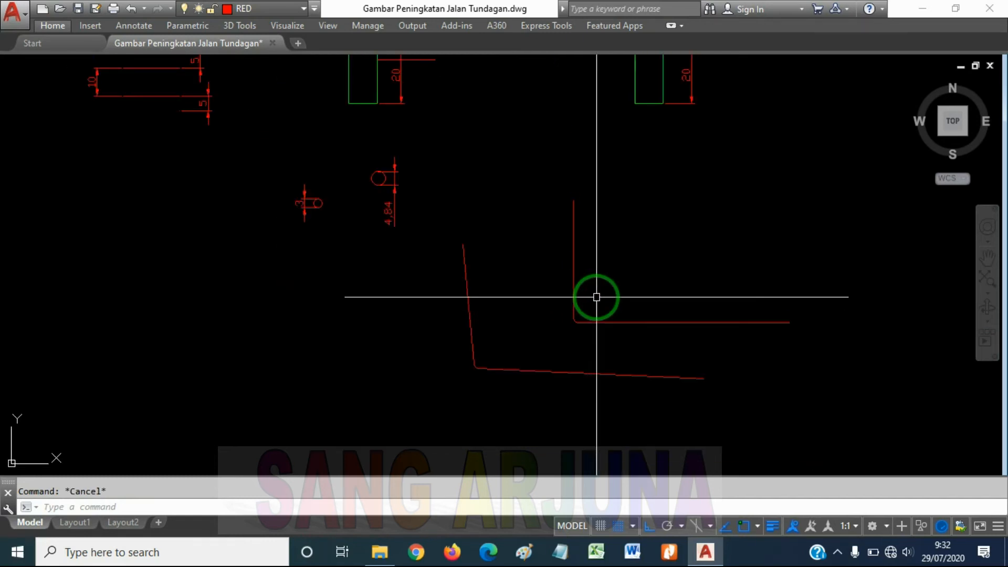
# Convert the straight vertical line, the rounded corner arc and the horizontal line into a block named 1
pyautogui.click(574, 289)
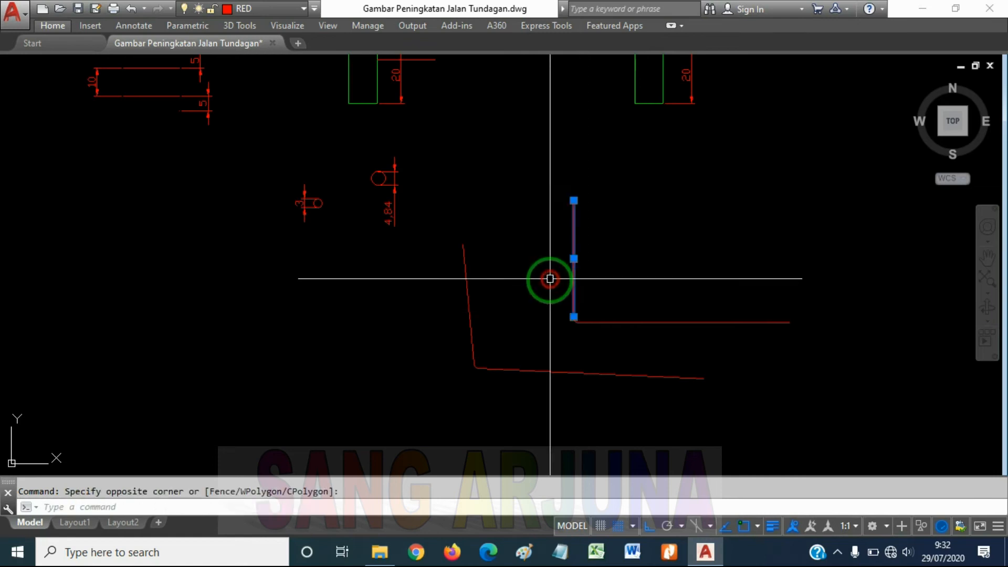
pyautogui.scroll(2, 572, 322)
pyautogui.click(578, 322)
pyautogui.click(606, 324)
pyautogui.scroll(-2, 583, 257)
pyautogui.scroll(-2, 603, 293)
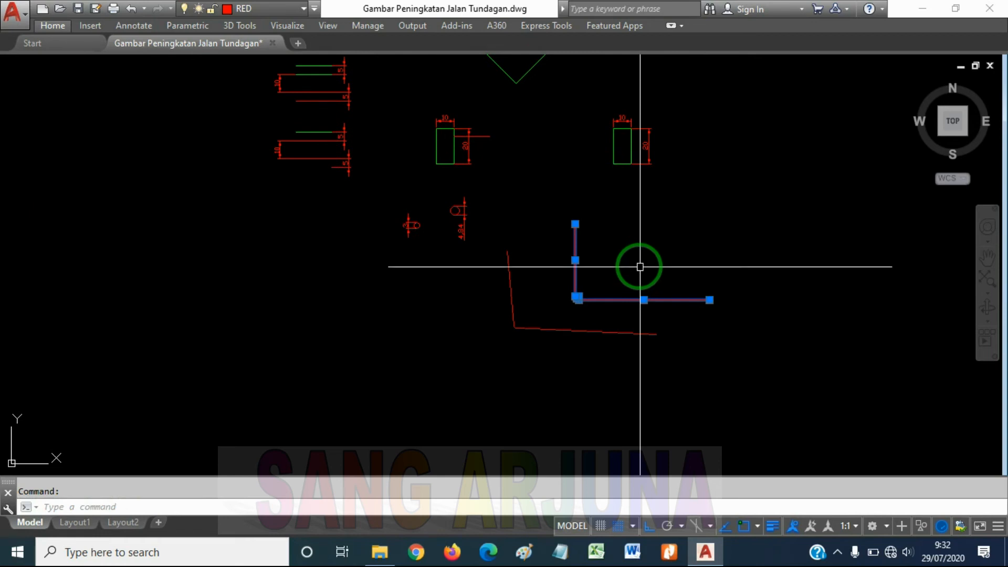
pyautogui.write('b')
pyautogui.press('Return')
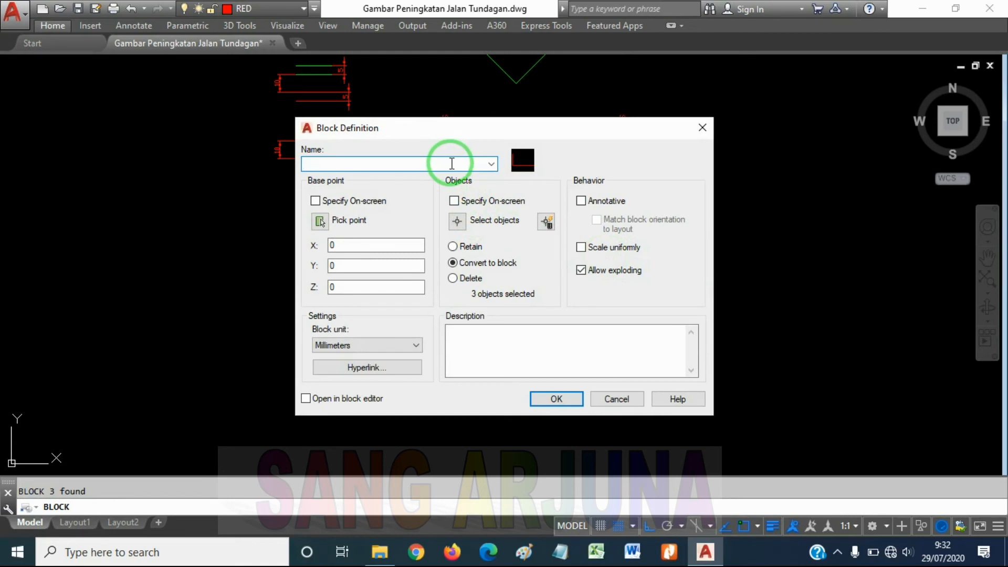
pyautogui.write('1')
pyautogui.click(570, 400)
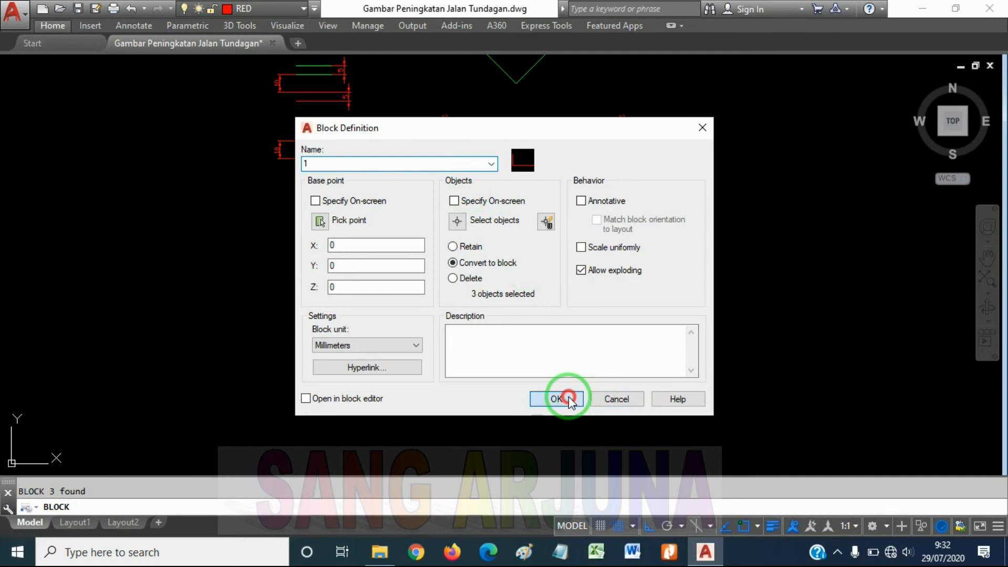
# Select the new block to check whether its lines and arc behave as a single object, and clear the selection
pyautogui.doubleClick(618, 301)
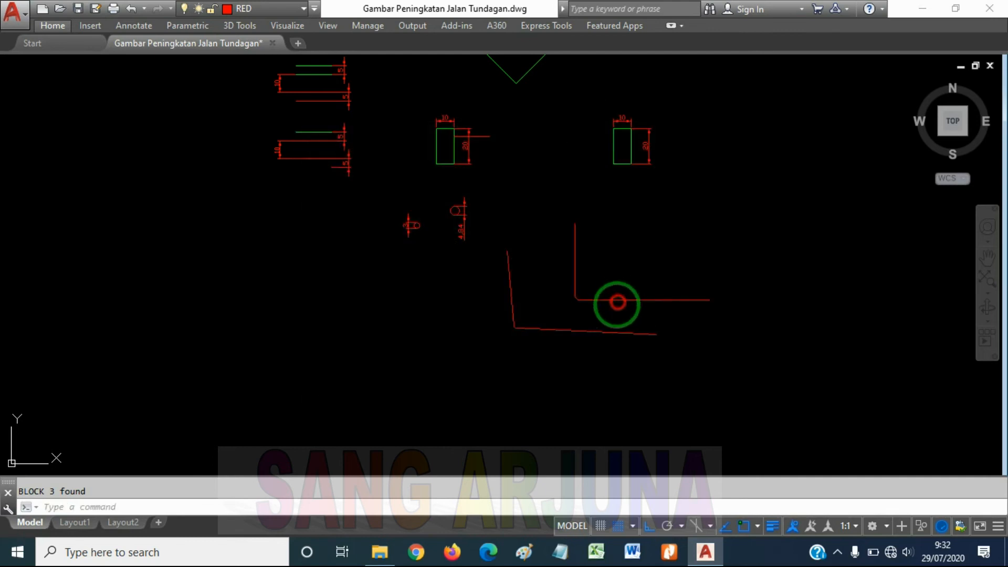
pyautogui.scroll(2, 578, 321)
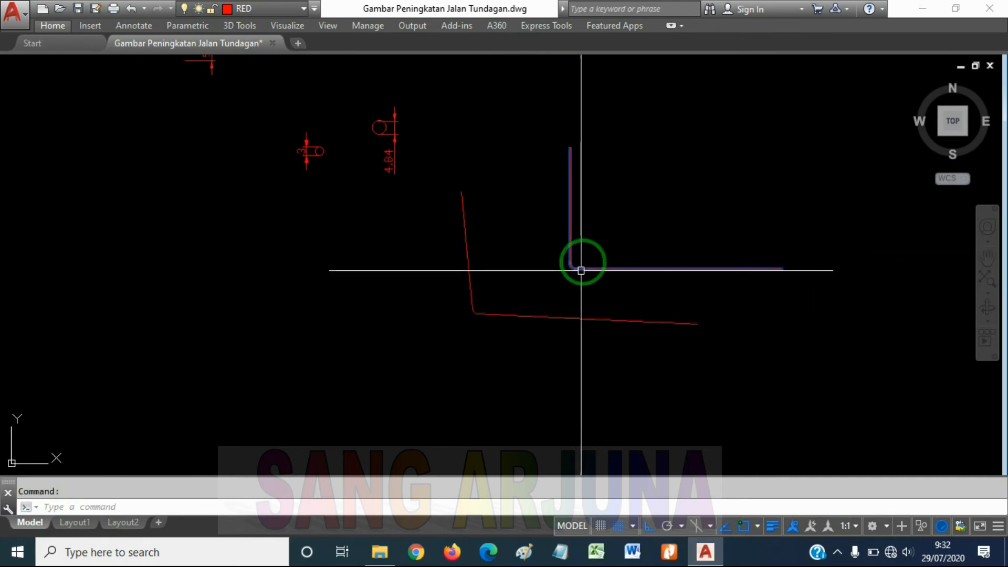
pyautogui.scroll(-2, 608, 229)
pyautogui.press('Escape')
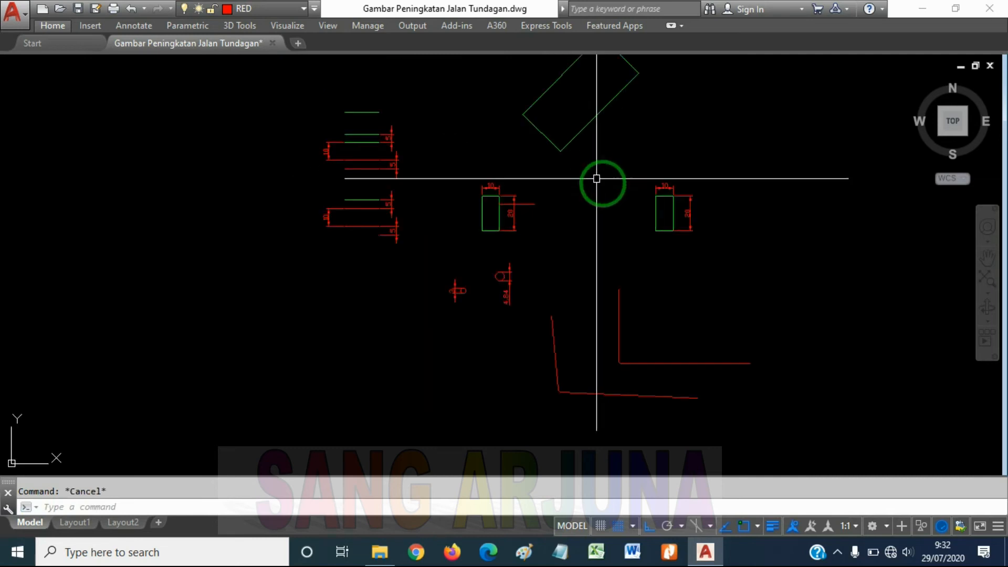
# Select the dimensioned rectangle and the large rotated rectangle to check whether they are separate objects, and clear the selection
pyautogui.moveTo(596, 178); pyautogui.dragTo(591, 190, button='middle')
pyautogui.click(651, 223)
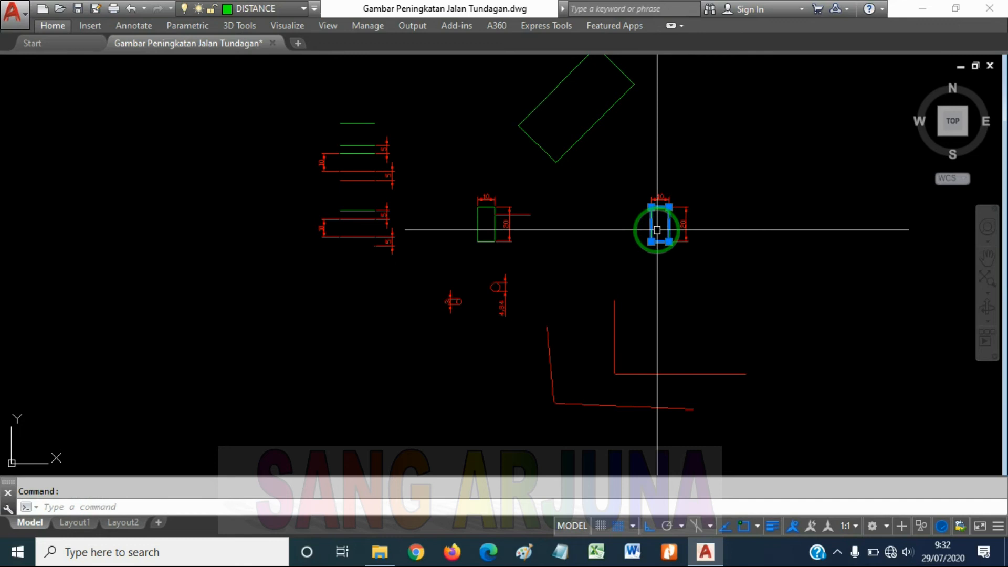
pyautogui.click(569, 149)
pyautogui.press('Escape')
# Convert the dimensioned rectangle and the large rotated rectangle together into a block named 2
pyautogui.click(650, 220)
pyautogui.click(577, 150)
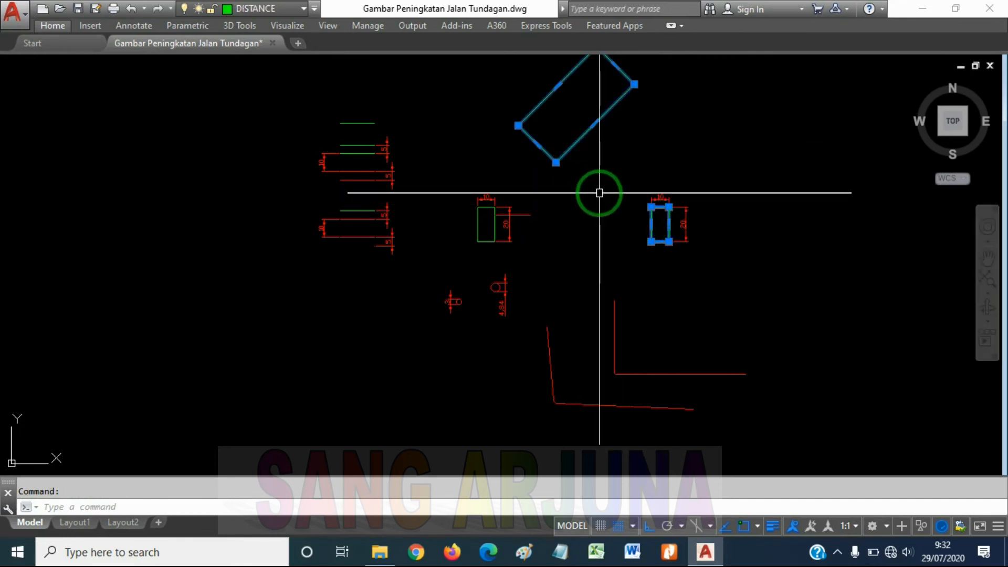
pyautogui.write('b')
pyautogui.press('Return')
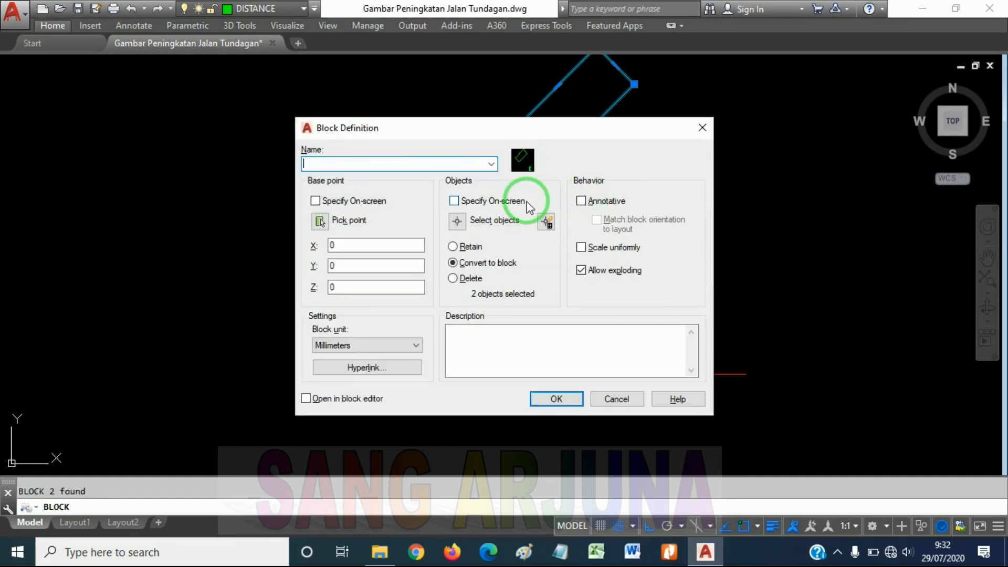
pyautogui.write('2')
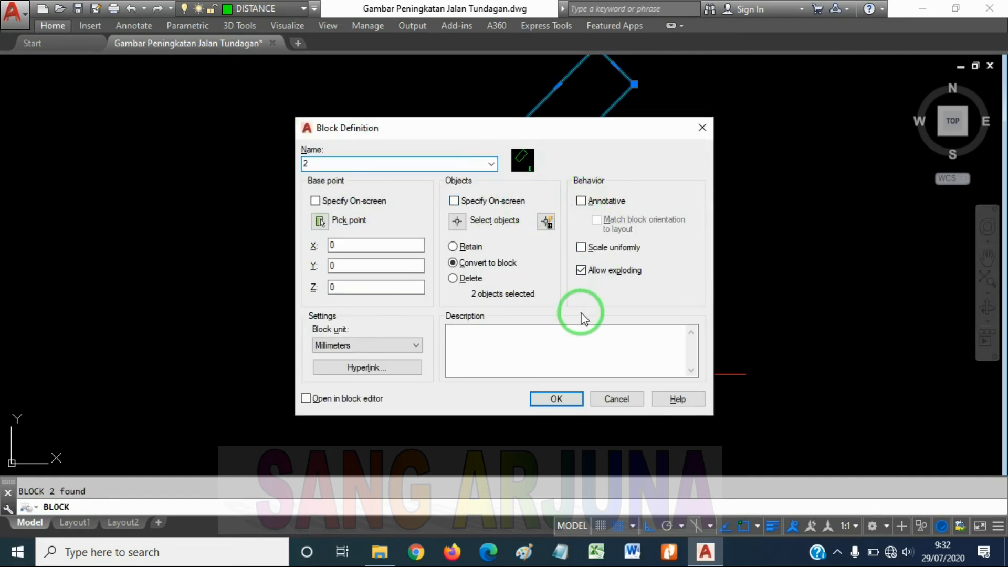
pyautogui.click(554, 400)
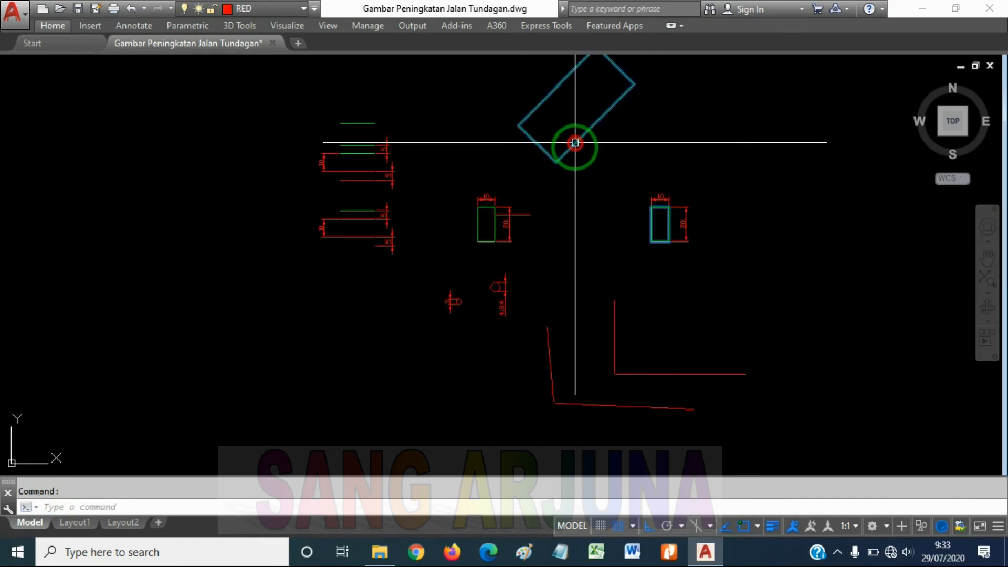
# Select the new block by its small dimensioned rectangle to check whether both rectangles behave as one object, and clear the selection
pyautogui.press('Escape')
pyautogui.click(650, 222)
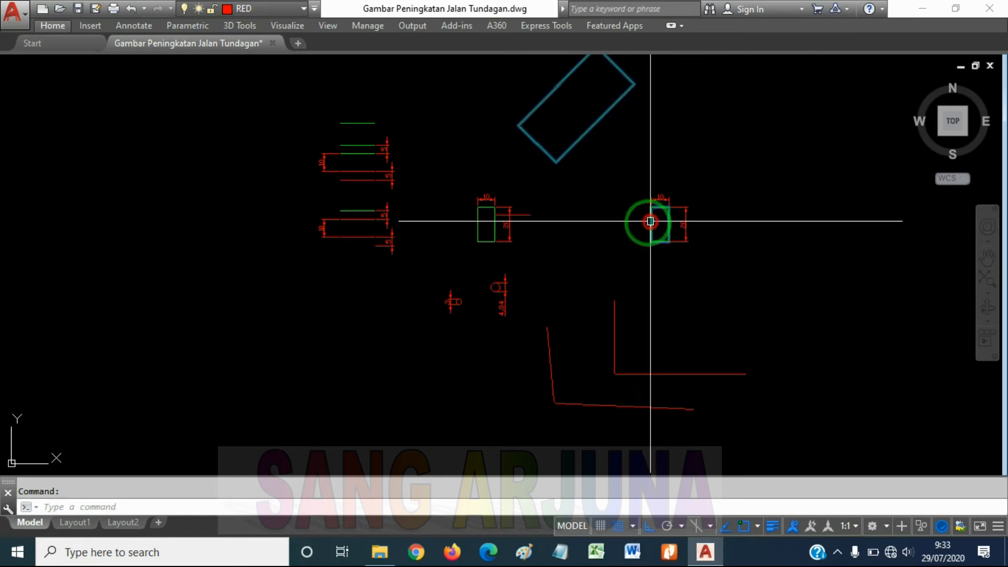
pyautogui.press('Escape')
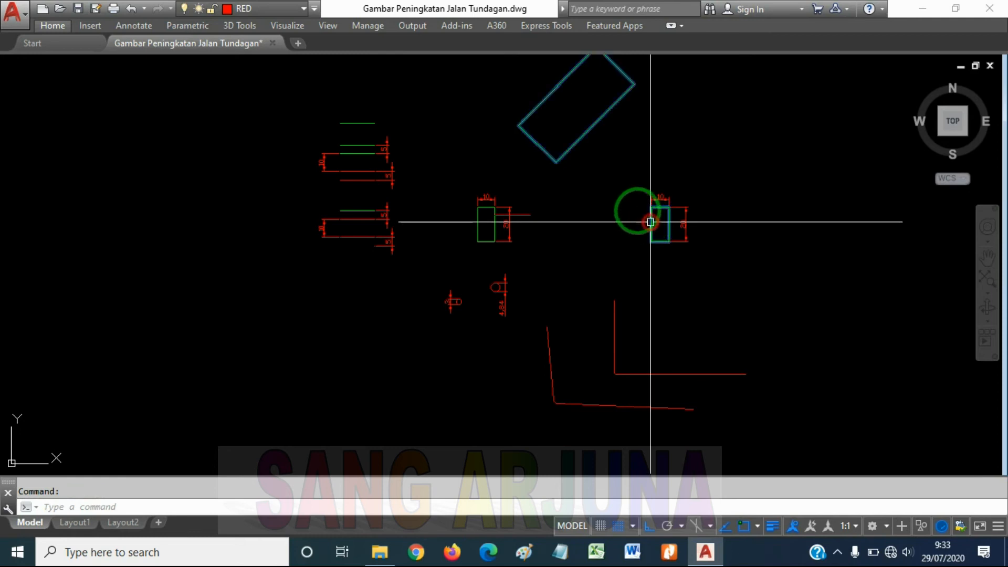
pyautogui.press('Escape')
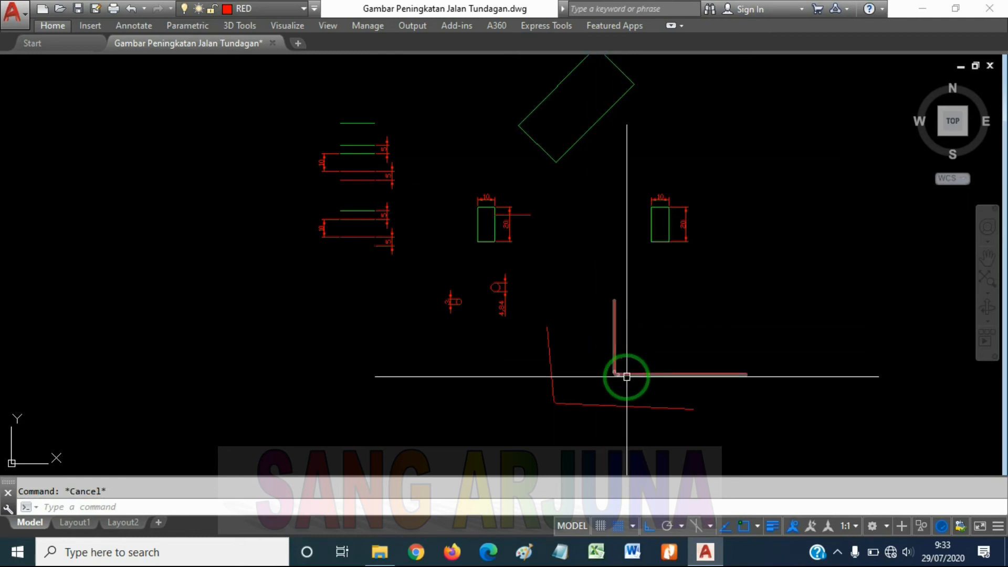
pyautogui.press('Escape')
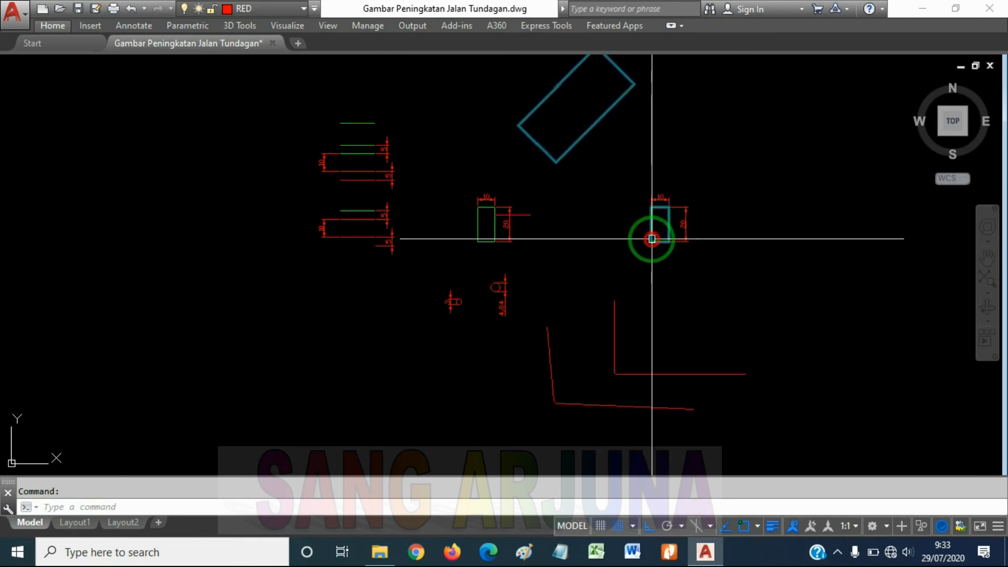
pyautogui.press('Escape')
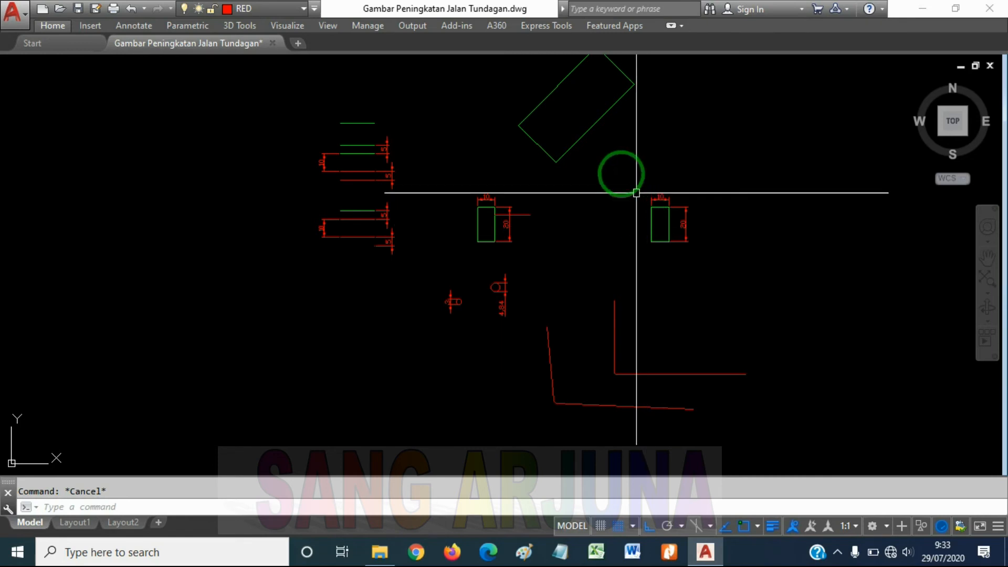
# Explode block 2, made of the rotated rectangle and the dimensioned rectangle, back into separate objects
pyautogui.click(583, 138)
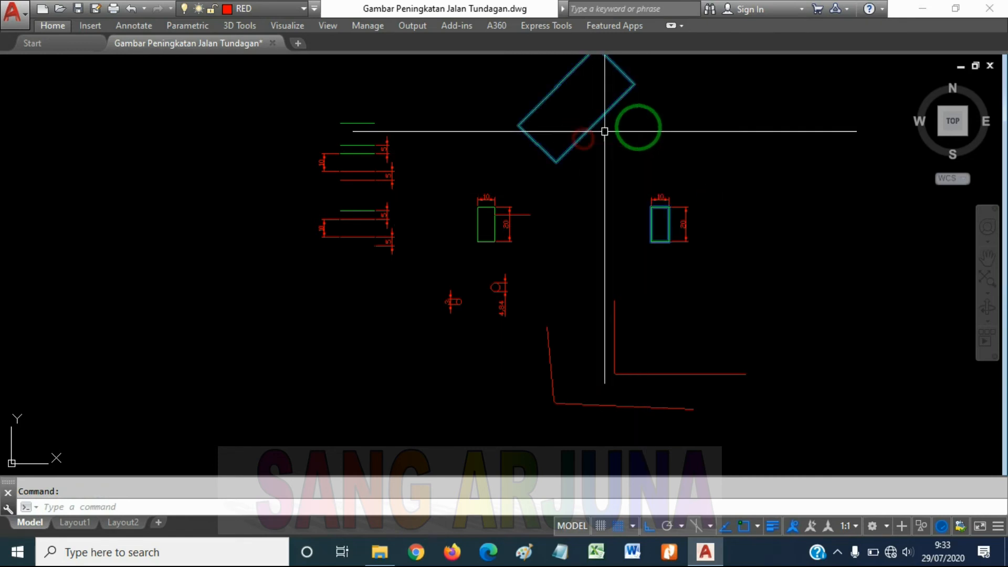
pyautogui.moveTo(652, 132); pyautogui.dragTo(654, 195, button='middle')
pyautogui.scroll(2, 655, 195)
pyautogui.scroll(2, 779, 167)
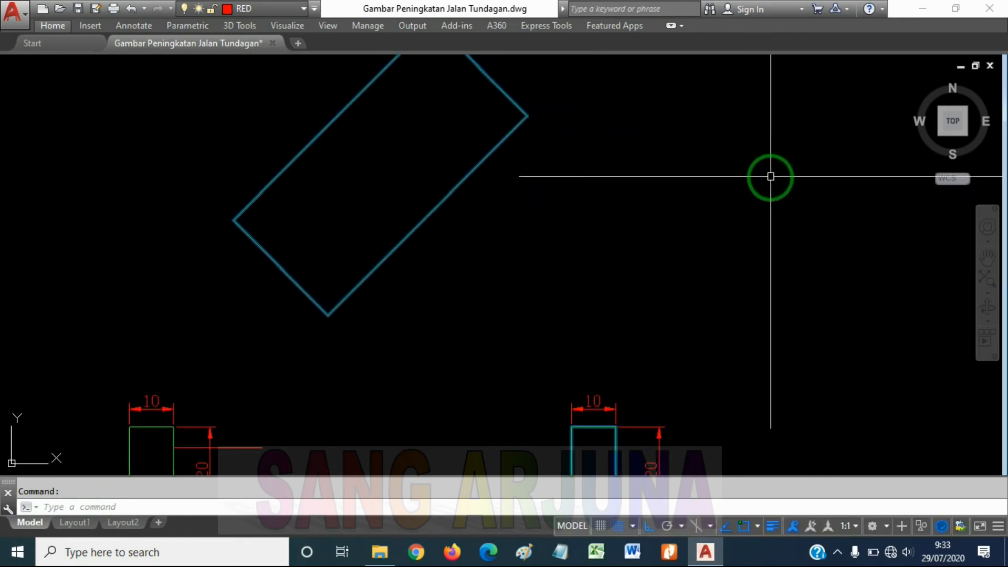
pyautogui.scroll(-2, 764, 193)
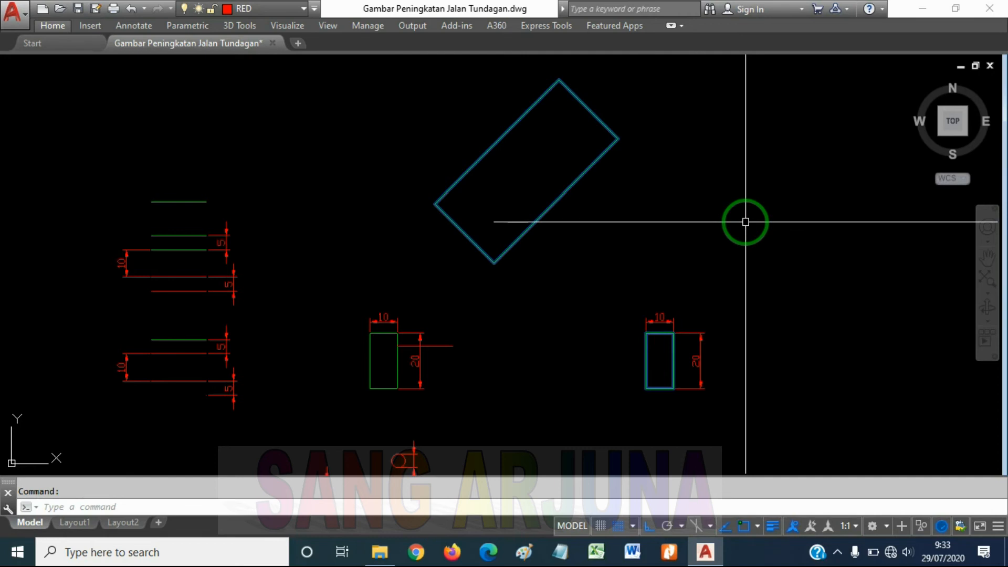
pyautogui.press('Return')
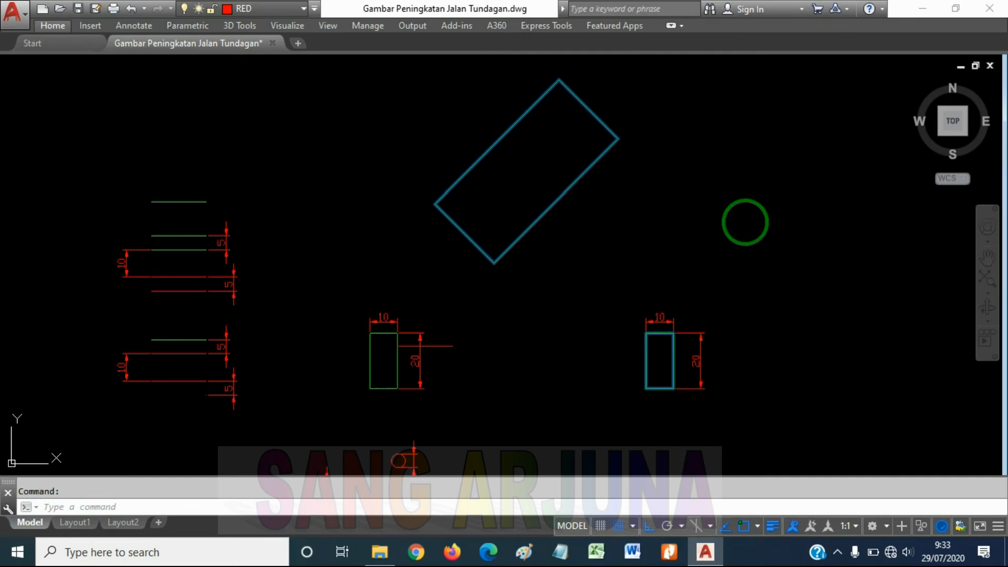
# Select the rotated rectangle and the dimensioned rectangle one at a time to check that each is separate again, and clear the selection
pyautogui.click(584, 173)
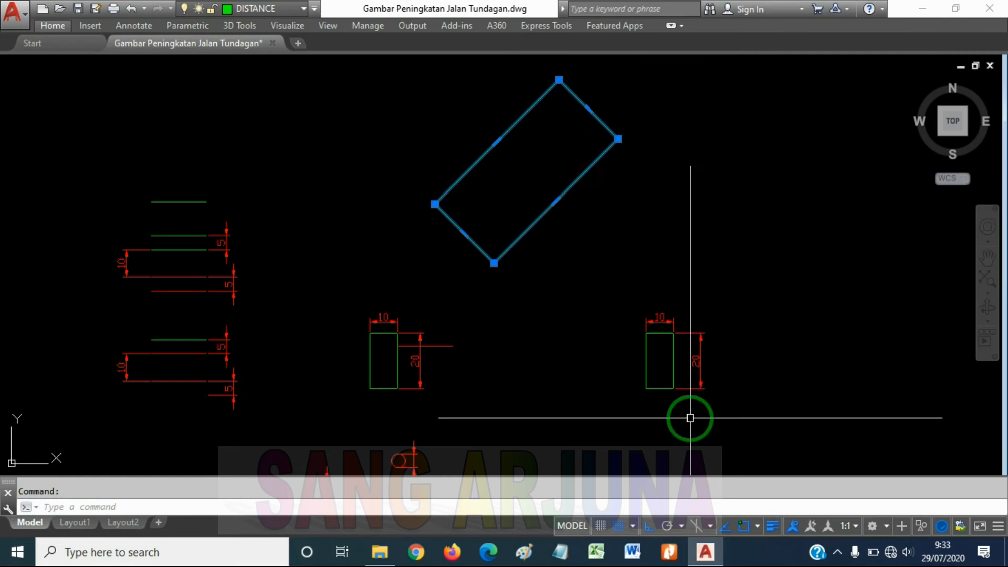
pyautogui.press('Escape')
pyautogui.click(646, 363)
pyautogui.press('Escape')
# Explode the block made of the straight vertical line, the rounded corner and the horizontal line
pyautogui.moveTo(698, 338); pyautogui.dragTo(697, 85, button='middle')
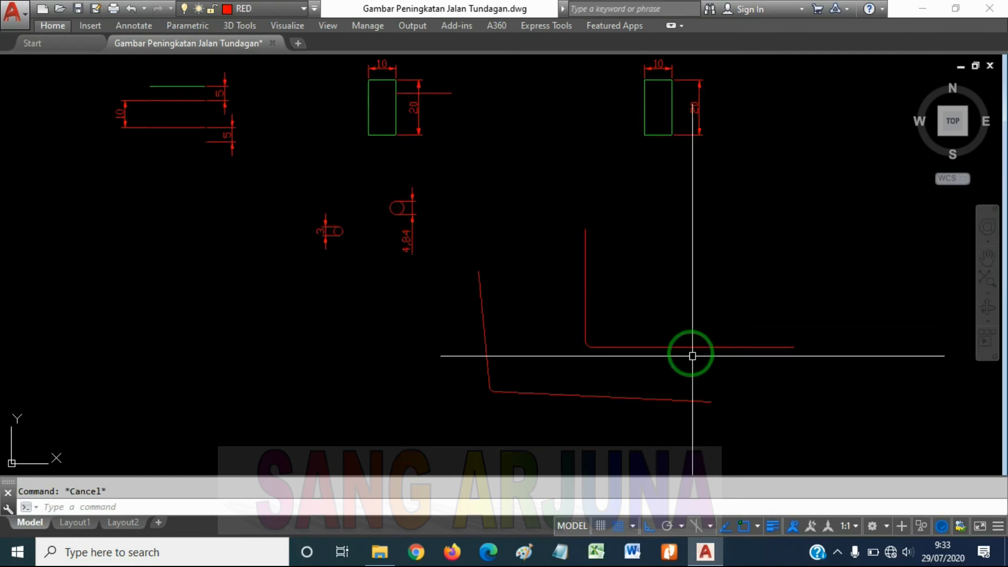
pyautogui.press('Escape')
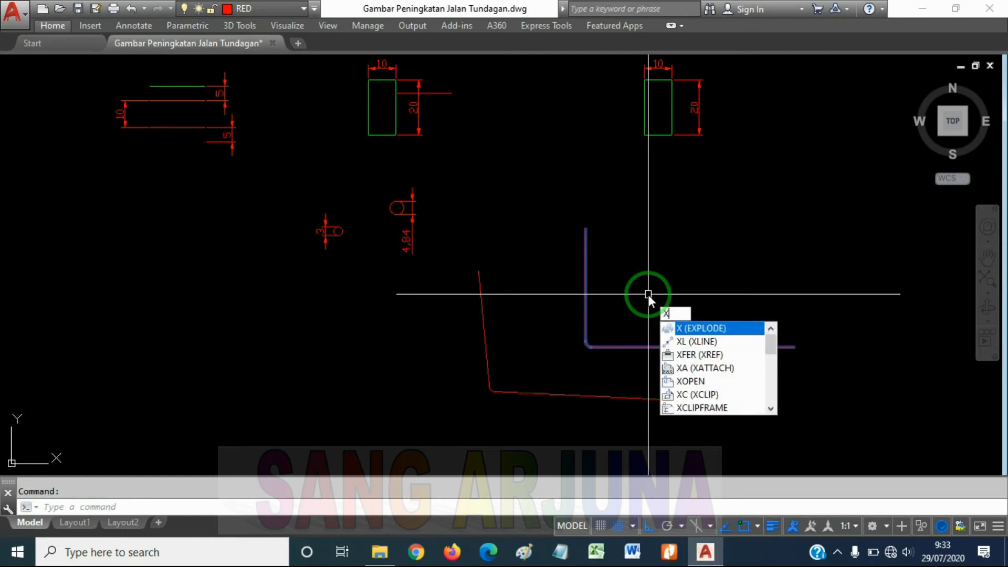
pyautogui.press('Escape')
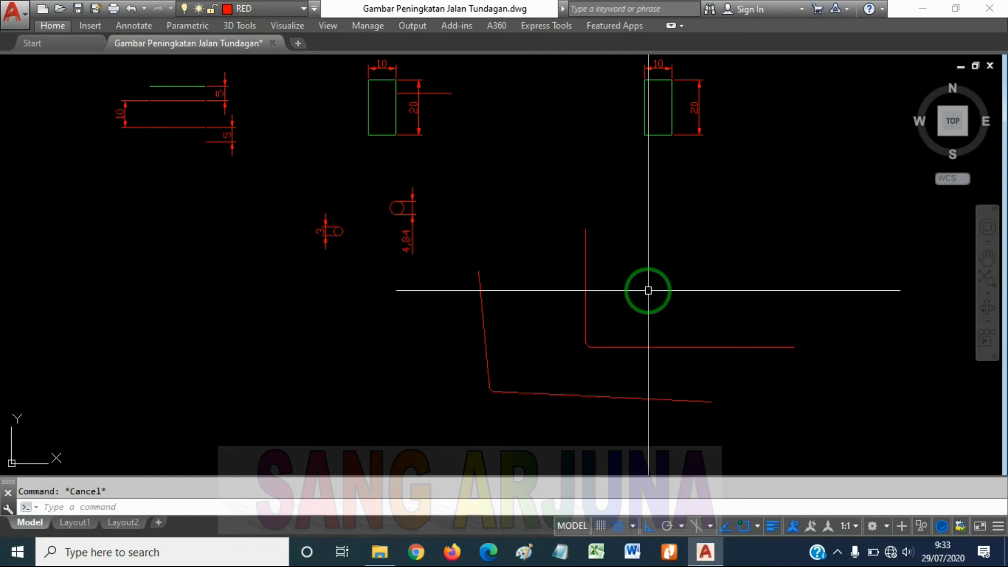
pyautogui.write('x')
pyautogui.press('Return')
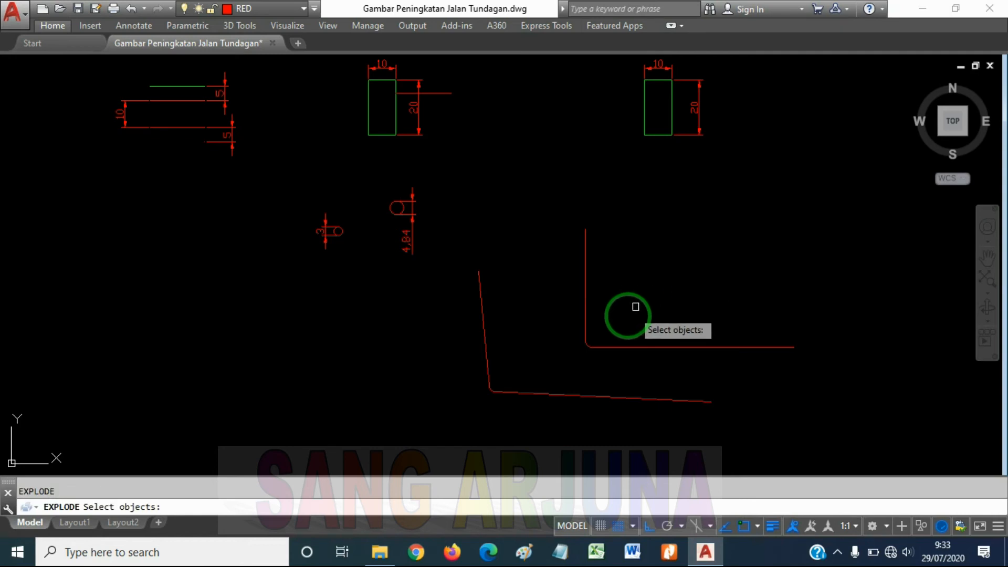
pyautogui.click(622, 343)
pyautogui.press('Return')
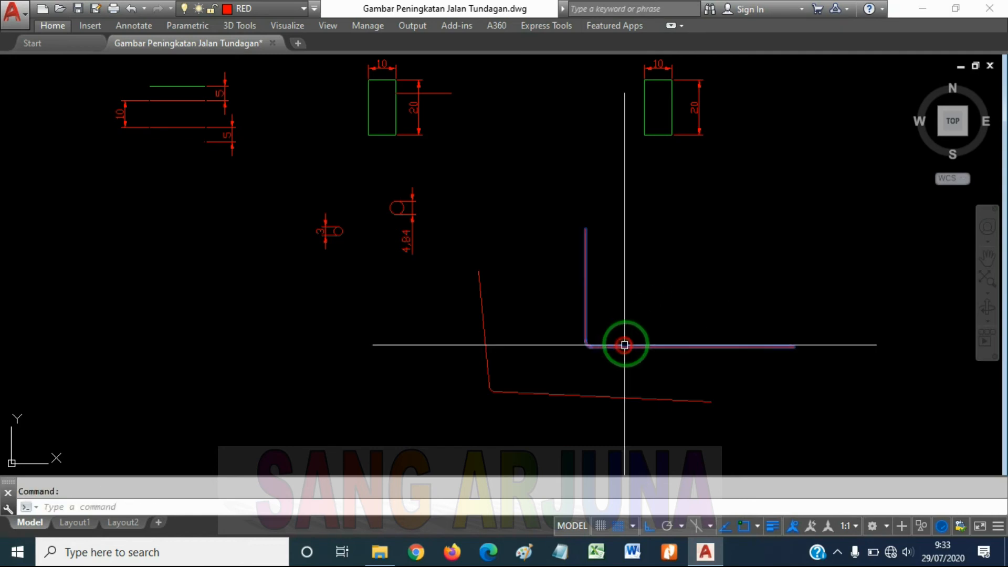
pyautogui.write('x')
pyautogui.press('Return')
# Select the exploded horizontal and vertical lines individually to check that they are separate objects, and clear the selection
pyautogui.click(604, 344)
pyautogui.press('Escape')
pyautogui.click(585, 316)
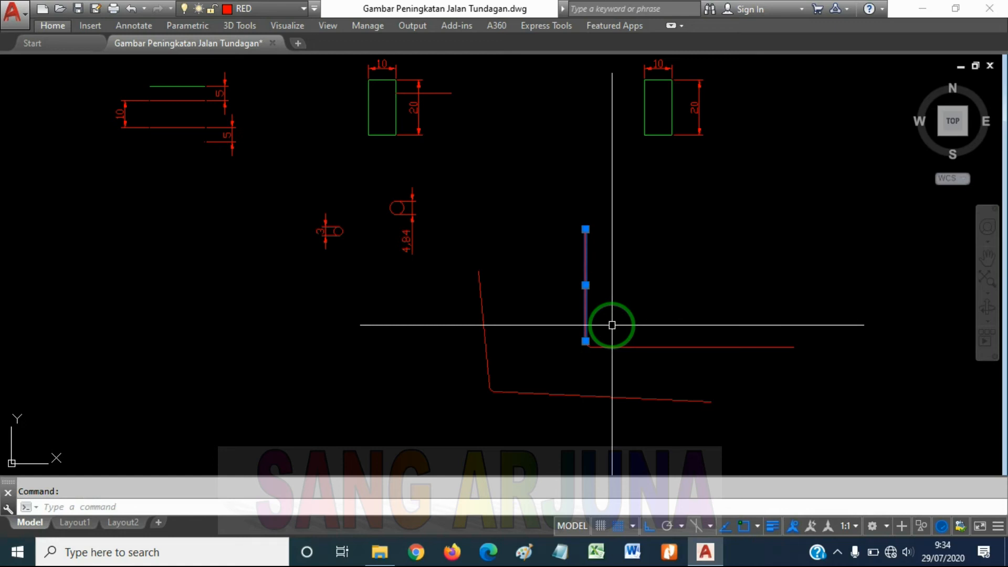
pyautogui.press('Escape')
# Add the multiline text "sdddfdfdfs" in the empty area between and just below the two dimensioned rectangles
pyautogui.scroll(-5, 585, 295)
pyautogui.moveTo(393, 205); pyautogui.dragTo(493, 241, button='middle')
pyautogui.scroll(4, 492, 252)
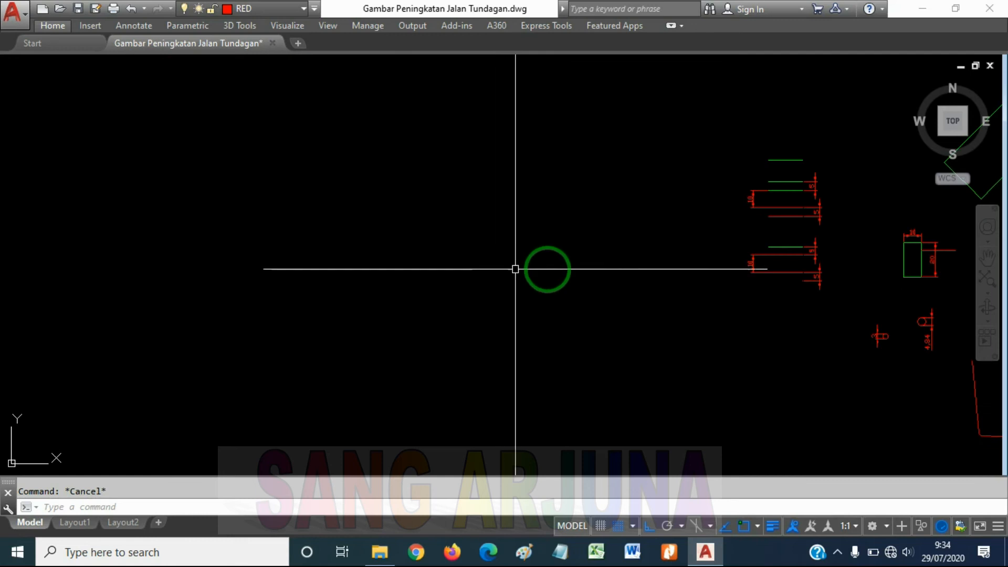
pyautogui.moveTo(687, 258); pyautogui.dragTo(375, 251, button='middle')
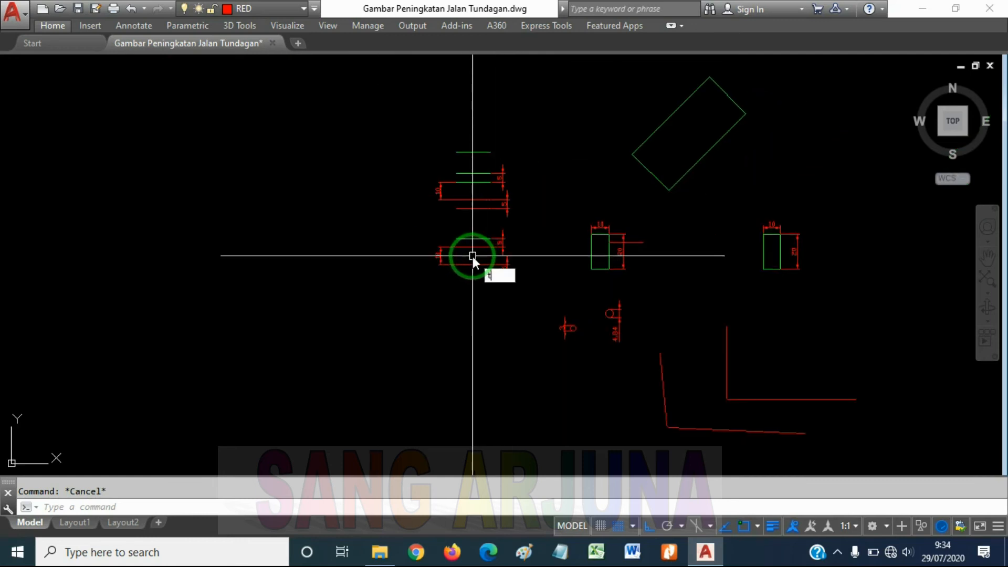
pyautogui.press('Return')
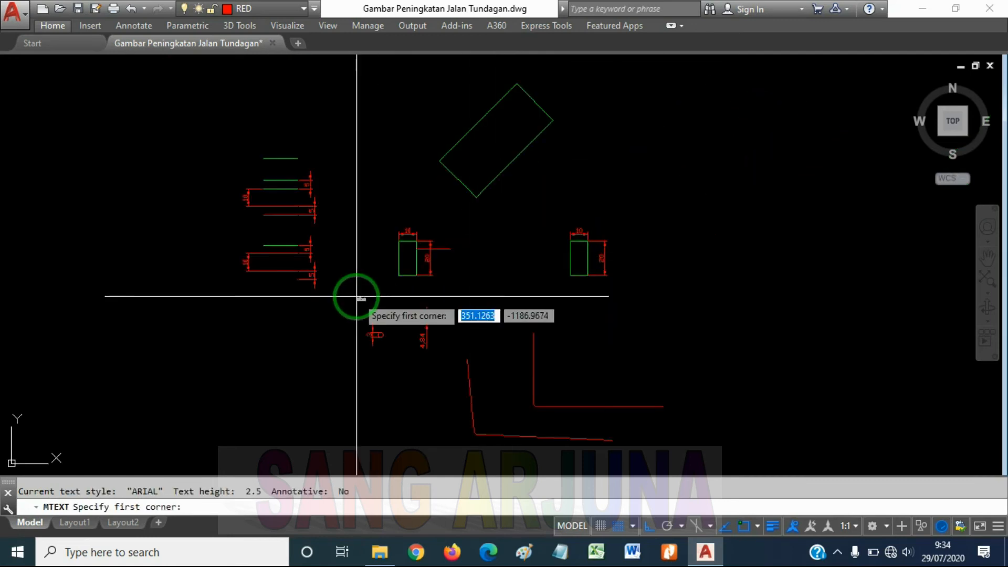
pyautogui.scroll(4, 499, 286)
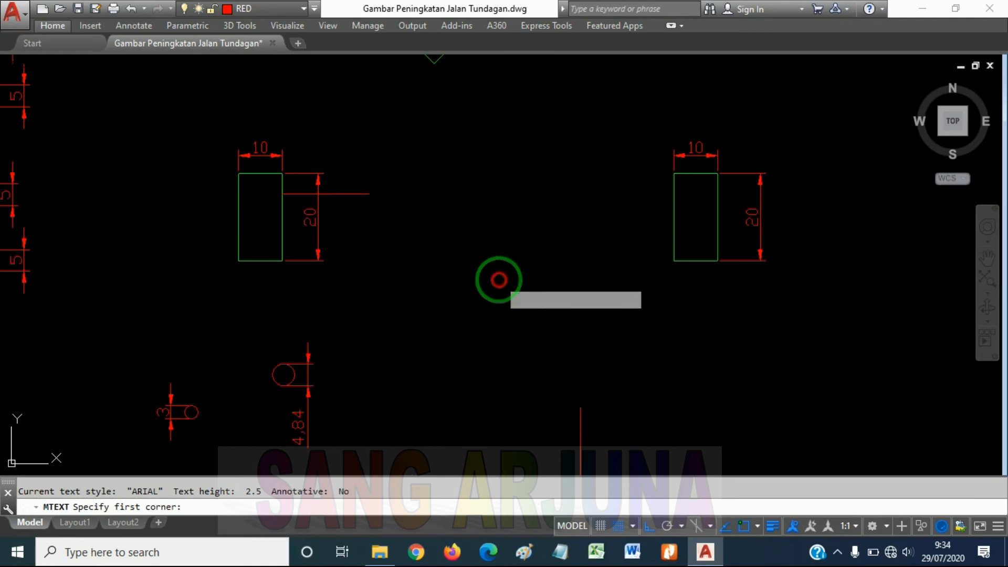
pyautogui.click(499, 279)
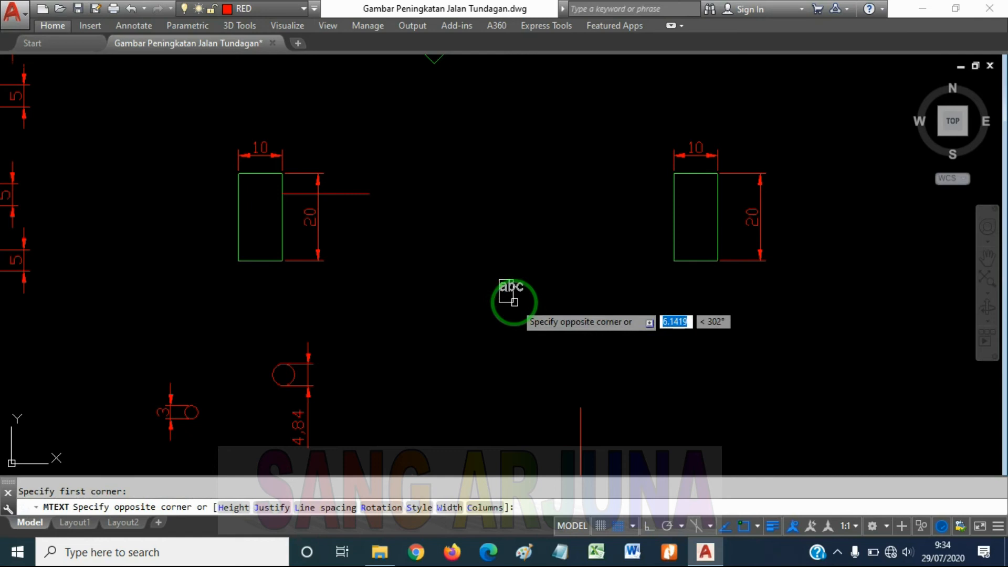
pyautogui.click(532, 333)
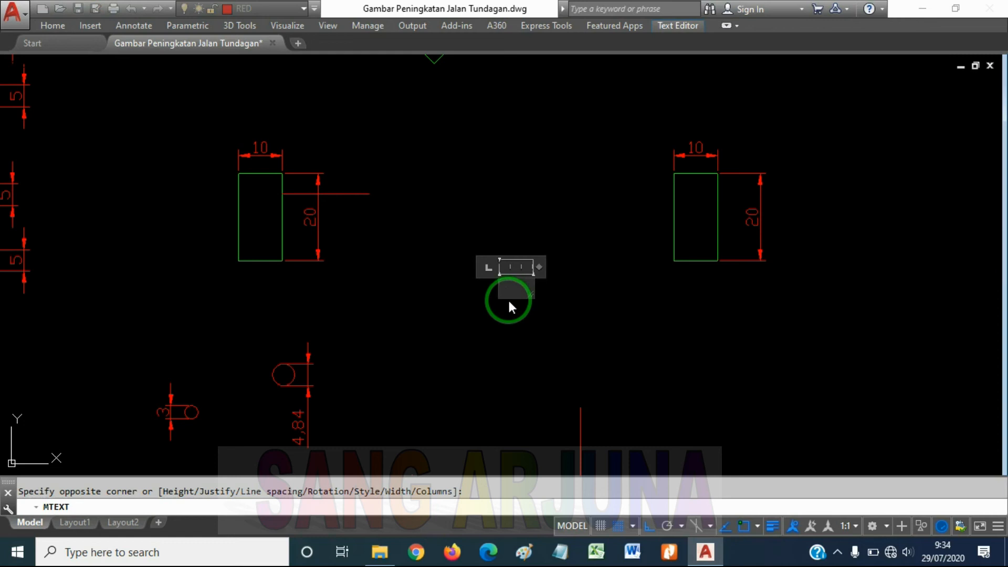
pyautogui.write('sdddfdfdfs')
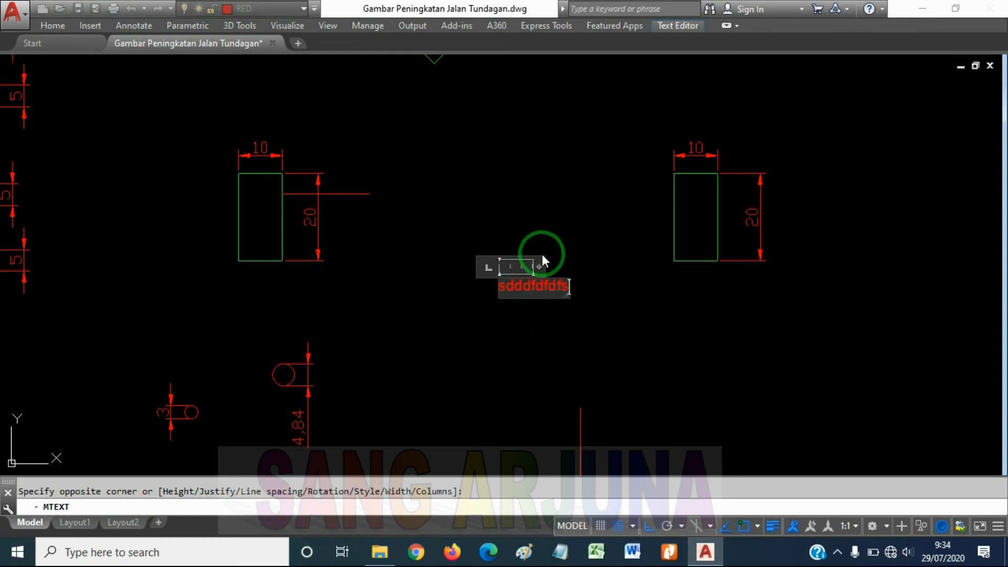
pyautogui.click(553, 194)
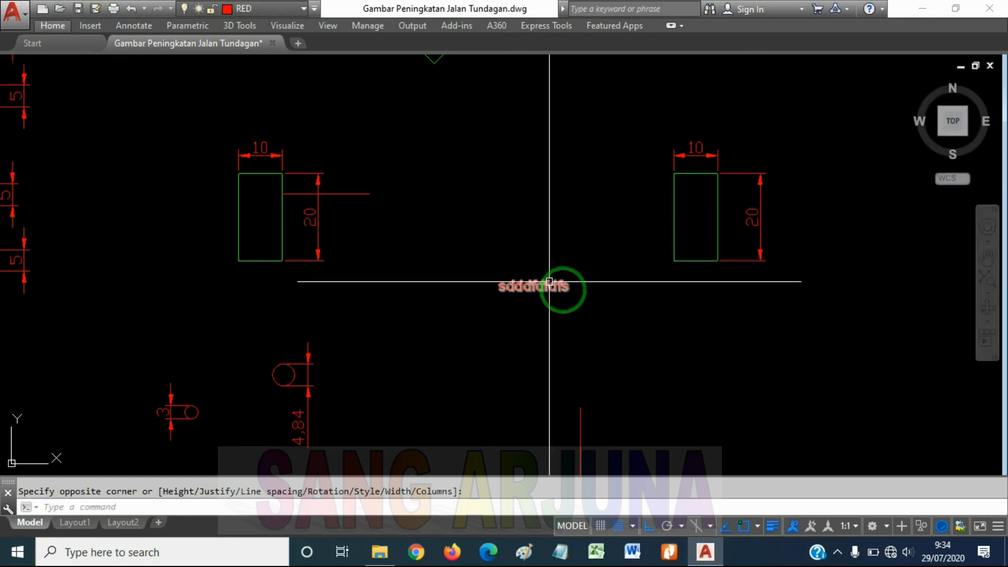
pyautogui.press('Escape')
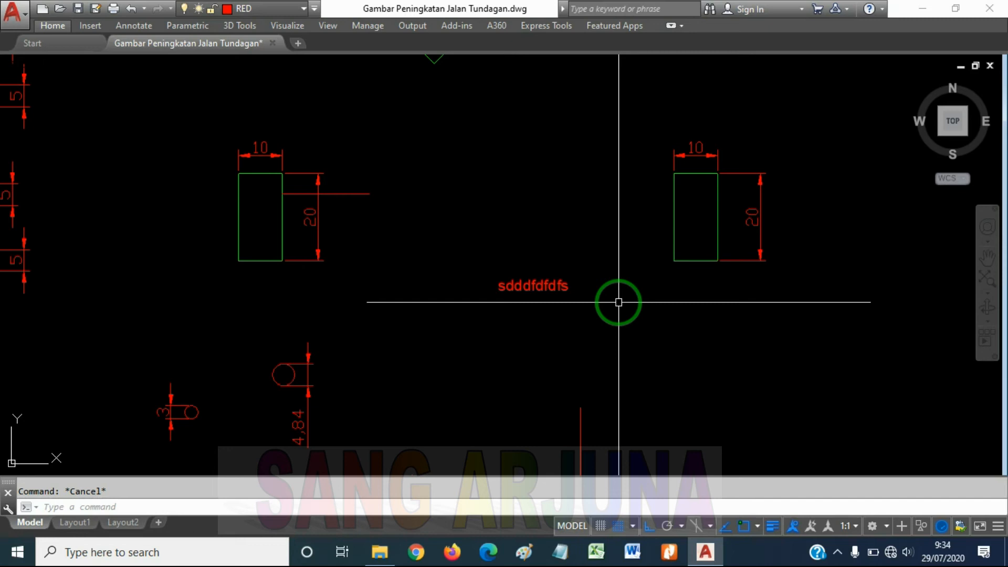
# Evaluate a multiplication starting with 2 using the CAL command
pyautogui.write('l')
pyautogui.press('Return')
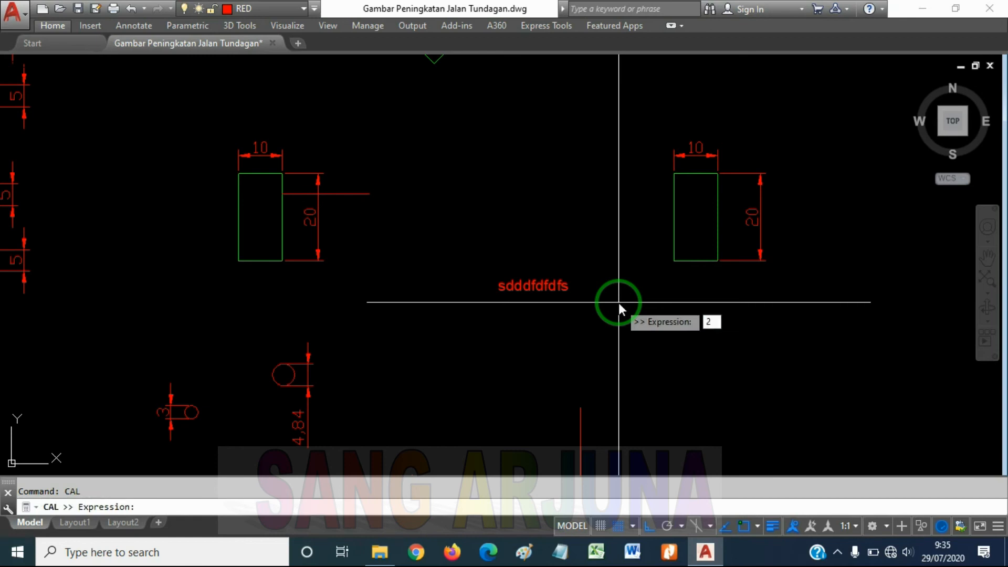
pyautogui.write('2*')
pyautogui.press('Return')
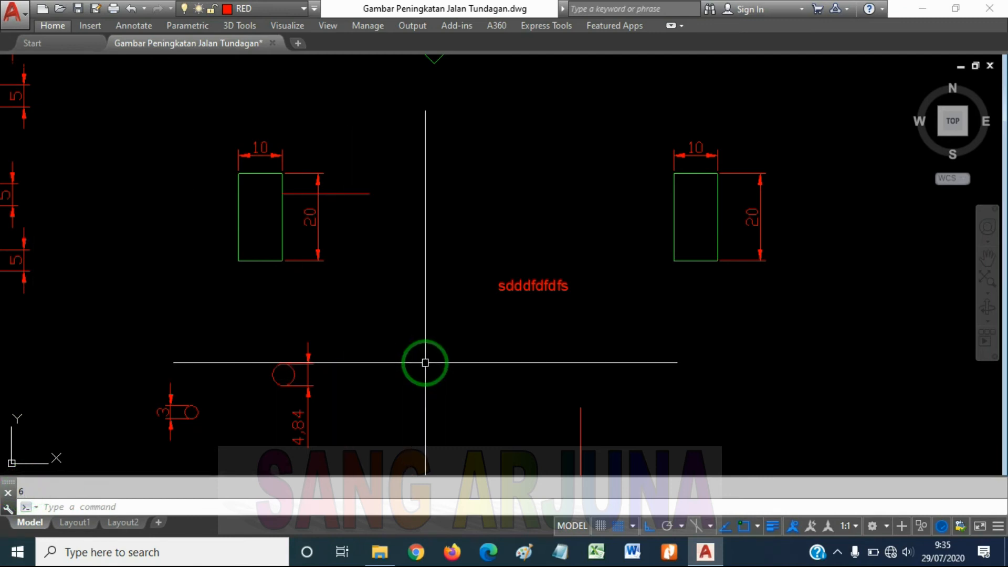
# Evaluate the expression 1+5 using the CAL command
pyautogui.write('l')
pyautogui.press('Return')
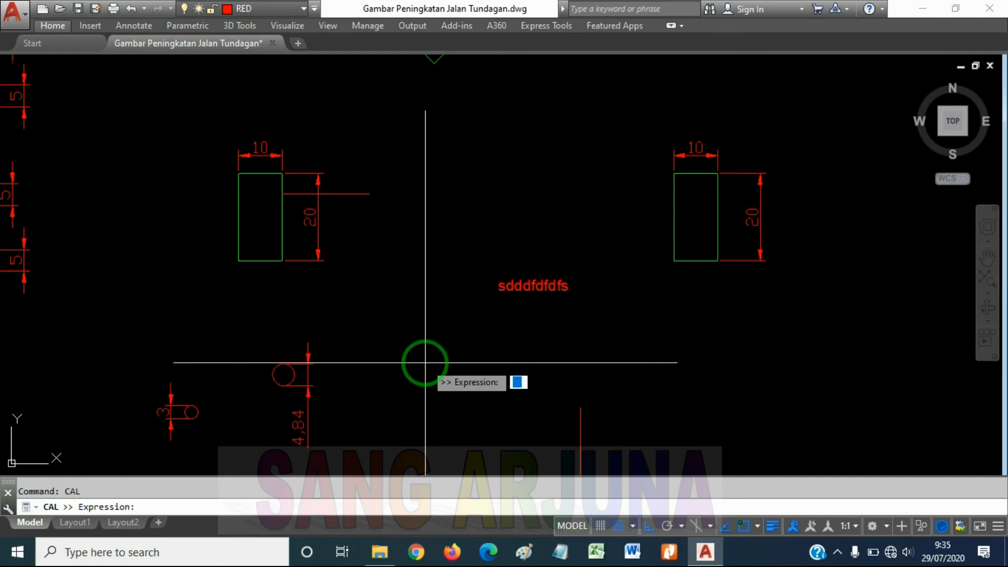
pyautogui.write('1+5')
pyautogui.press('Return')
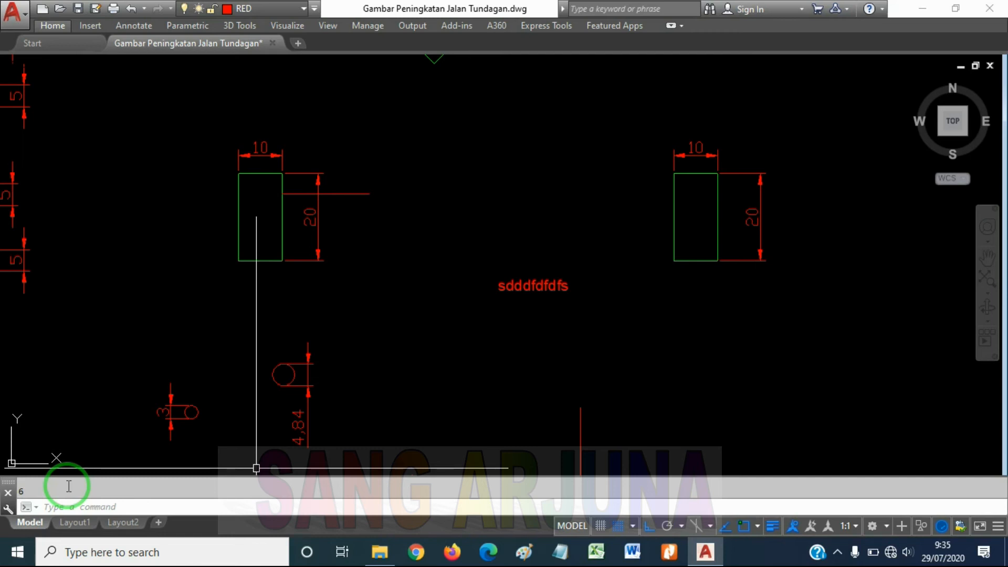
pyautogui.moveTo(565, 273); pyautogui.dragTo(466, 360, button='middle')
pyautogui.moveTo(521, 317)
pyautogui.mouseDown(button='middle')
pyautogui.moveTo(495, 367)
pyautogui.moveTo(515, 391)
pyautogui.mouseUp(button='middle')
pyautogui.click(685, 383)
pyautogui.click(655, 363)
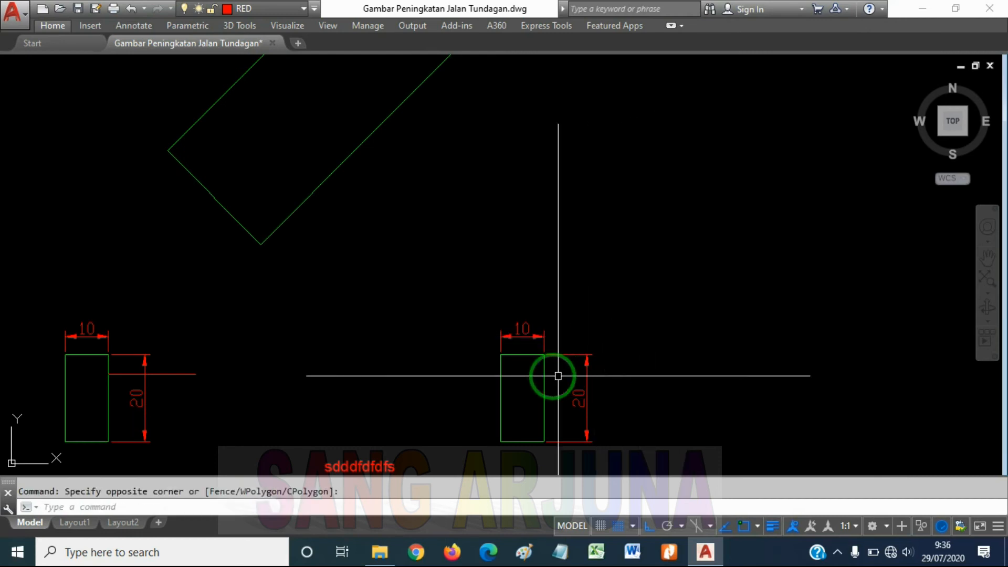
# Select the green rectangle of the right-hand dimensioned pair, clear it, and draw trial selection windows in the empty space beside it
pyautogui.click(543, 371)
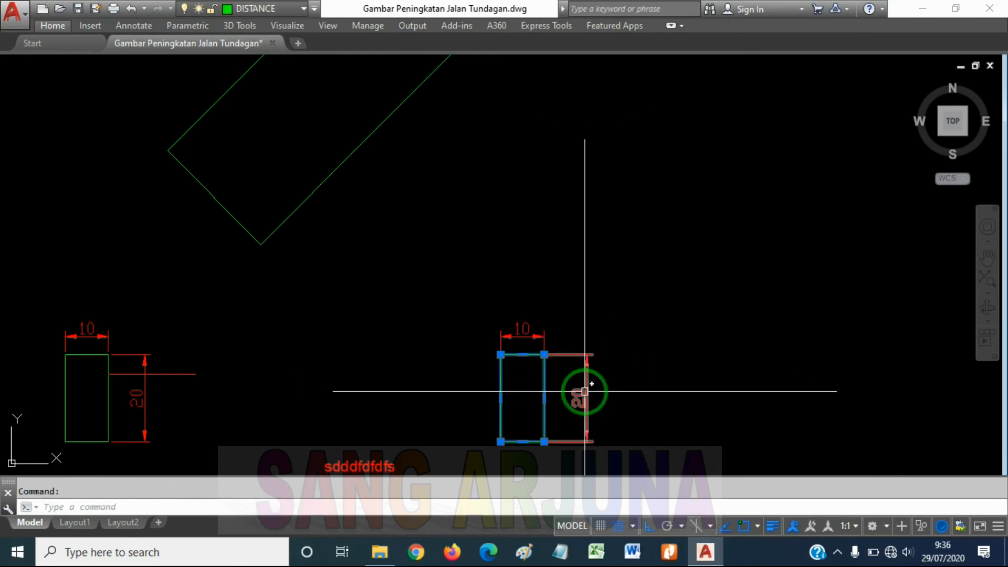
pyautogui.press('Escape')
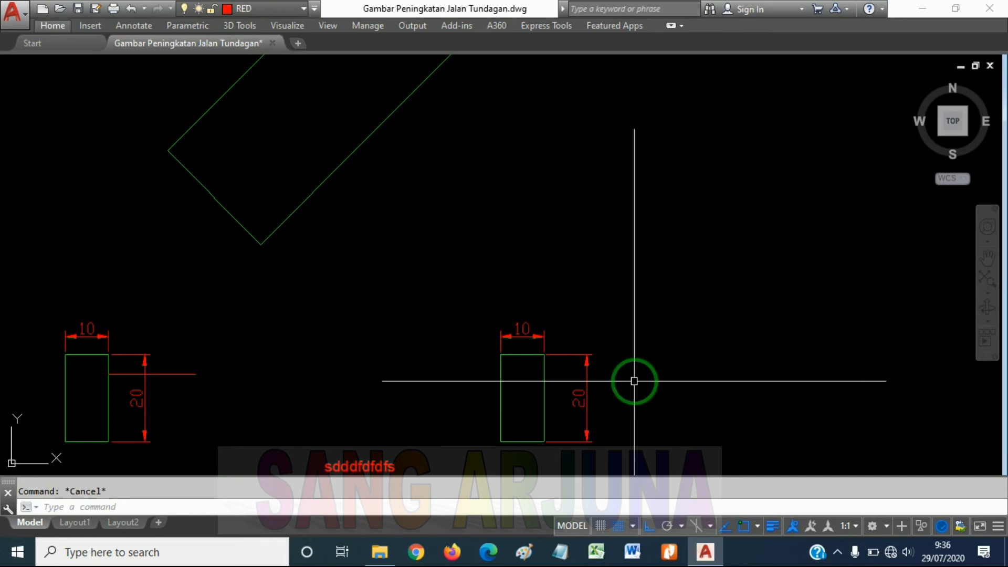
pyautogui.click(634, 381)
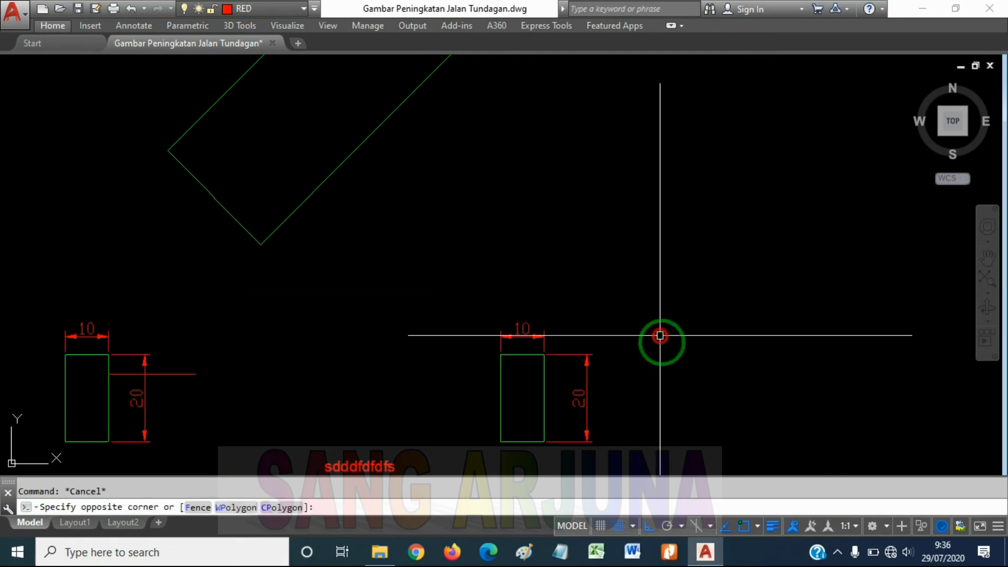
pyautogui.click(657, 377)
pyautogui.click(657, 380)
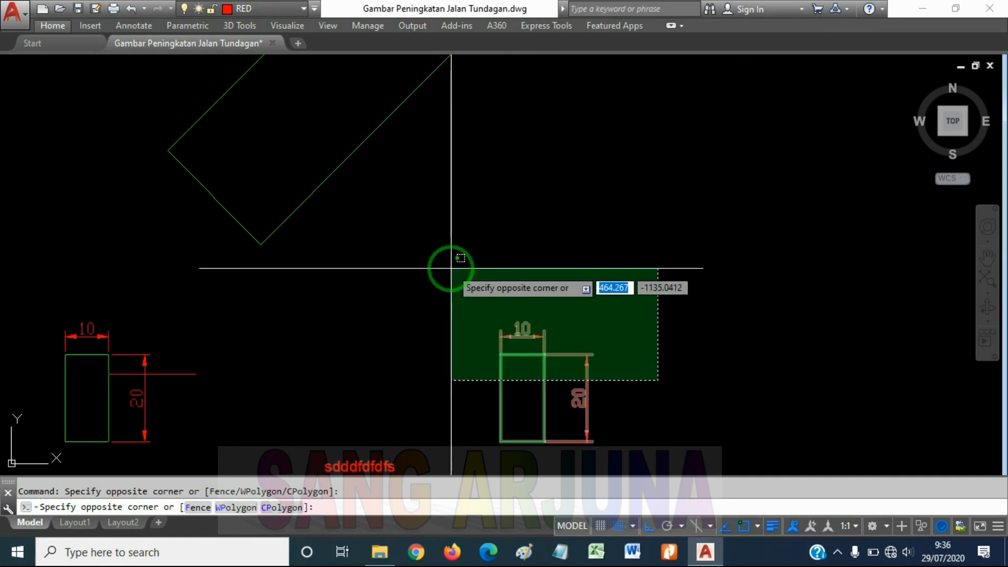
pyautogui.click(680, 322)
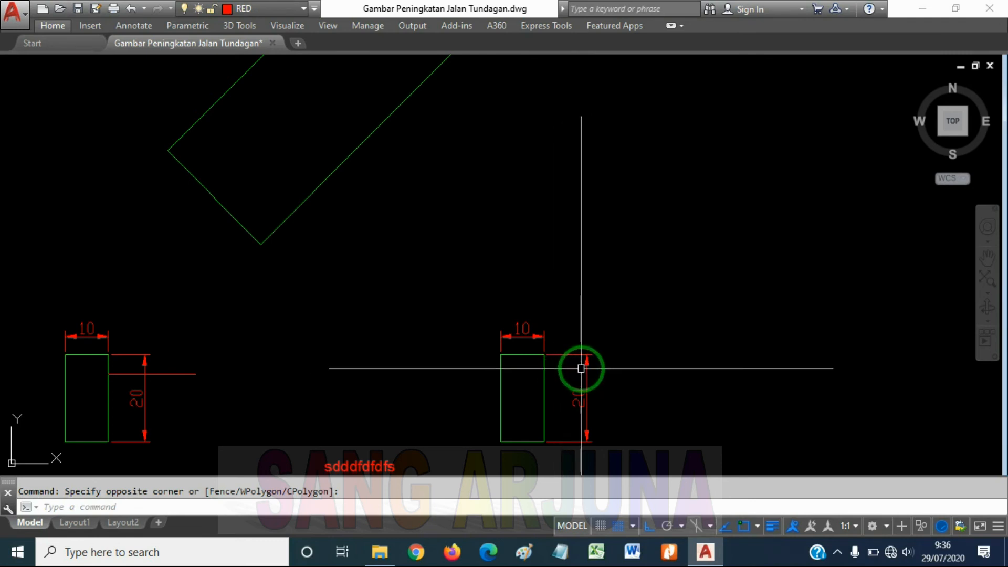
pyautogui.scroll(-4, 575, 367)
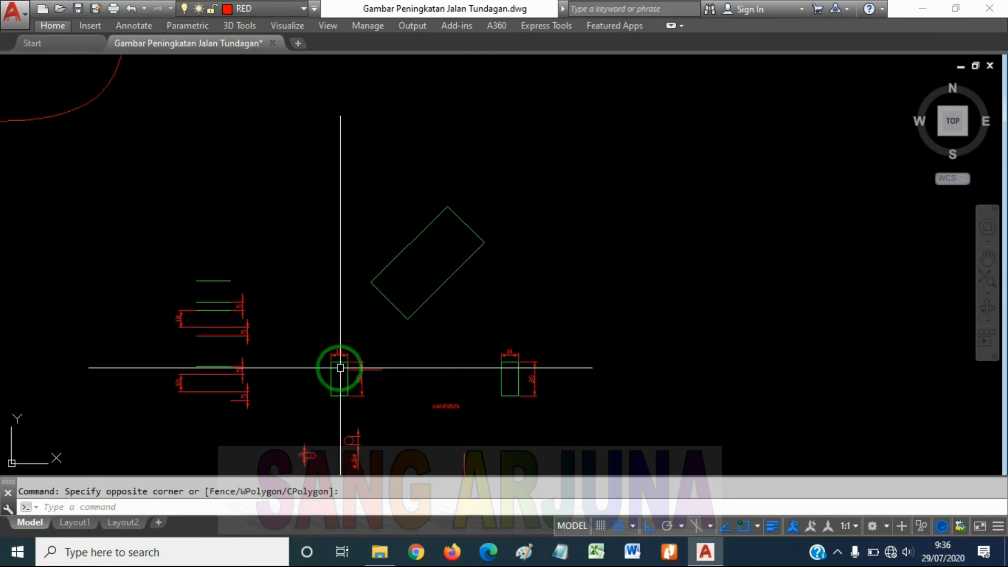
pyautogui.scroll(5, 559, 367)
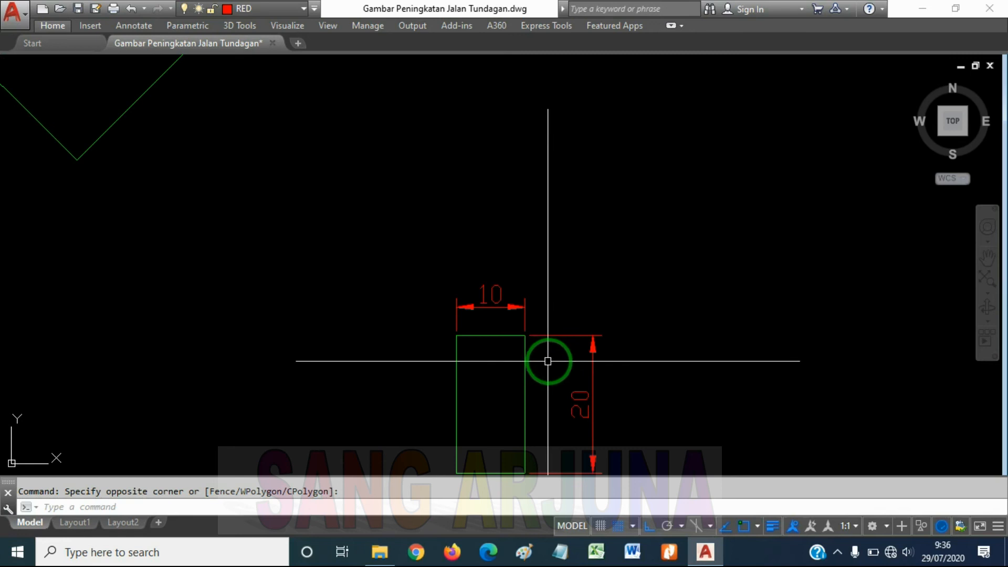
# Select the rectangle's vertical 20 dimension with a right-to-left crossing window over its upper outer end, and clear the selection
pyautogui.click(650, 357)
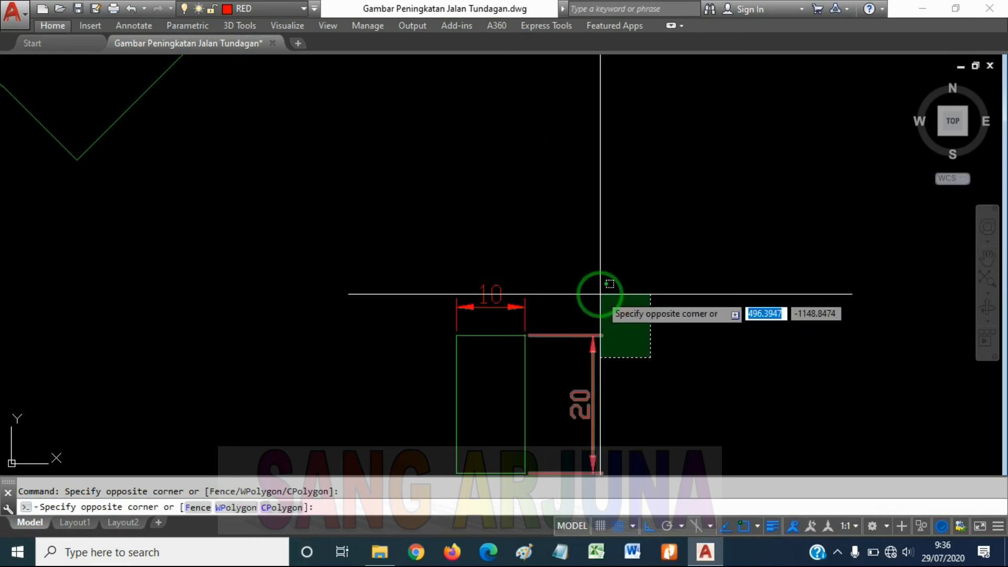
pyautogui.click(600, 295)
pyautogui.moveTo(617, 387); pyautogui.dragTo(601, 291, button='middle')
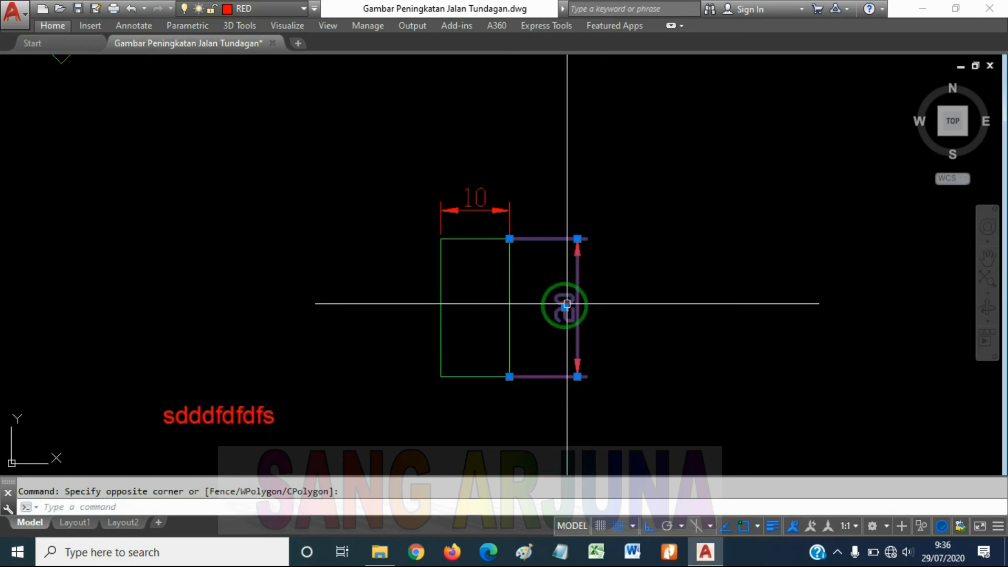
pyautogui.press('Escape')
# Practise crossing windows in the empty space right of the rectangle, catch the vertical dimension with the last one, and clear the selection
pyautogui.click(692, 269)
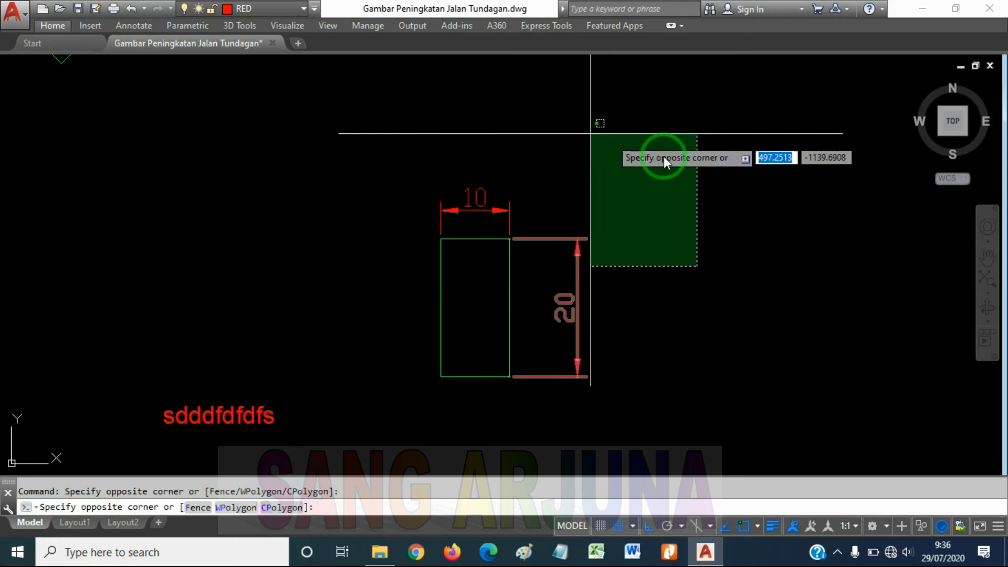
pyautogui.click(725, 279)
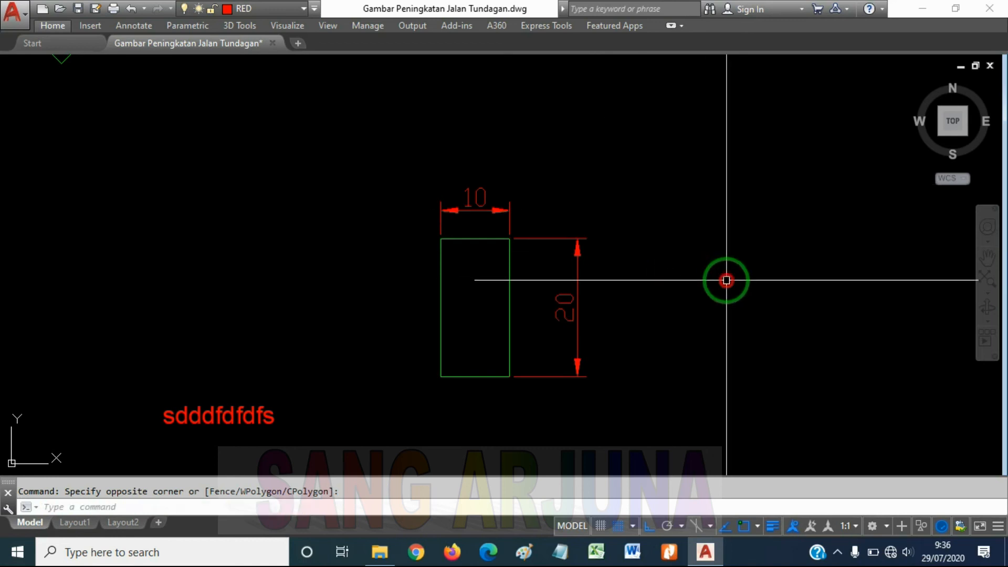
pyautogui.click(726, 280)
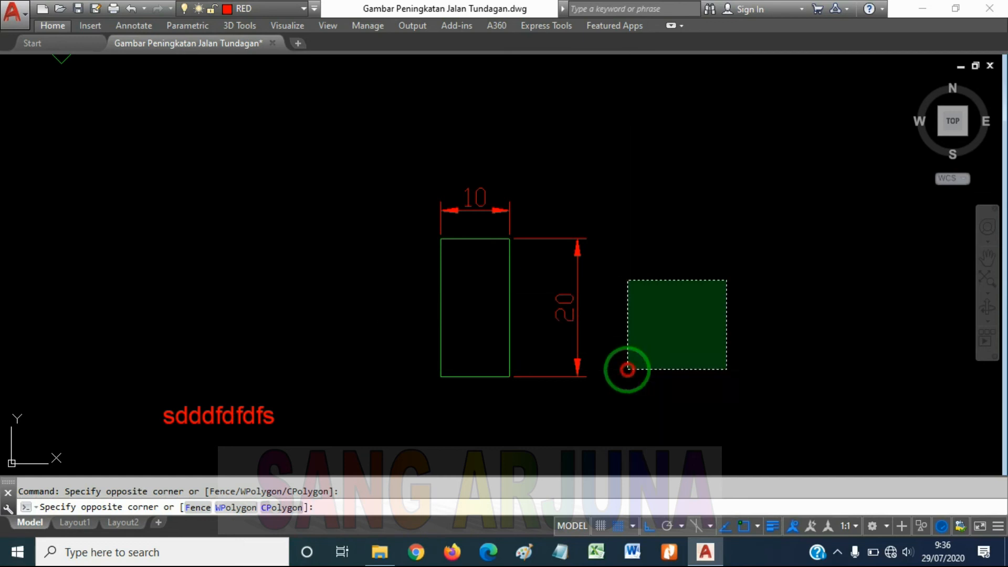
pyautogui.click(627, 369)
pyautogui.click(624, 252)
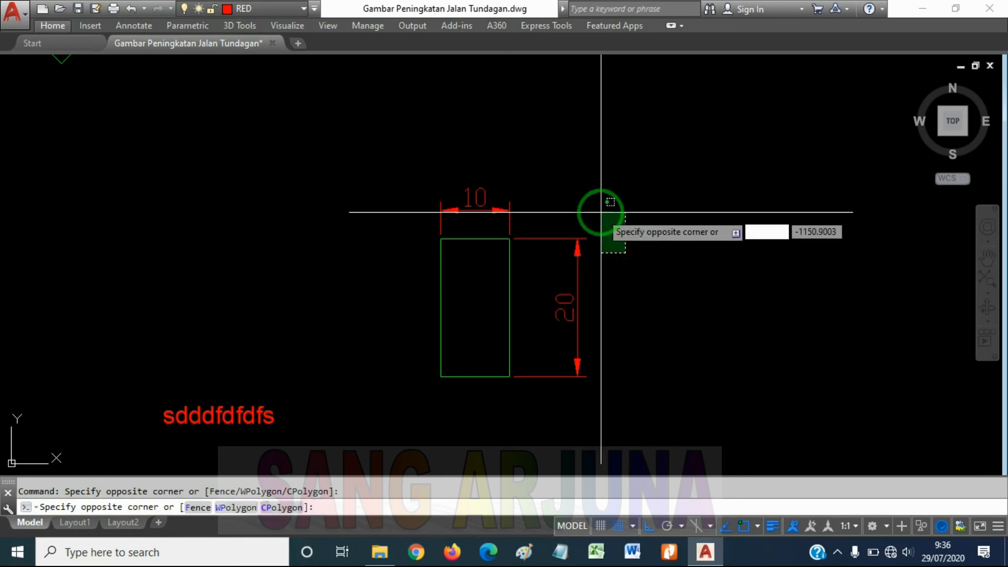
pyautogui.click(654, 272)
pyautogui.click(655, 272)
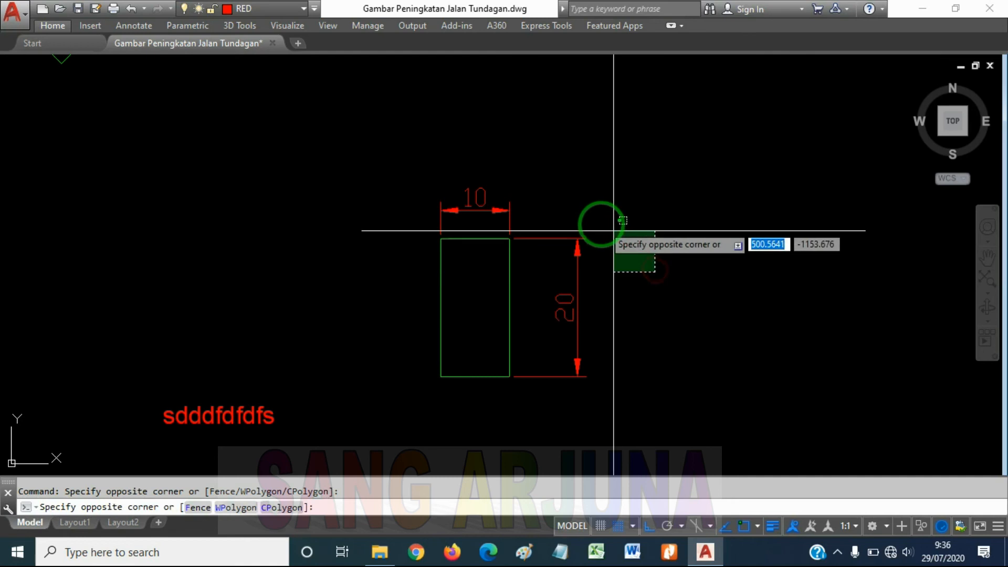
pyautogui.click(583, 221)
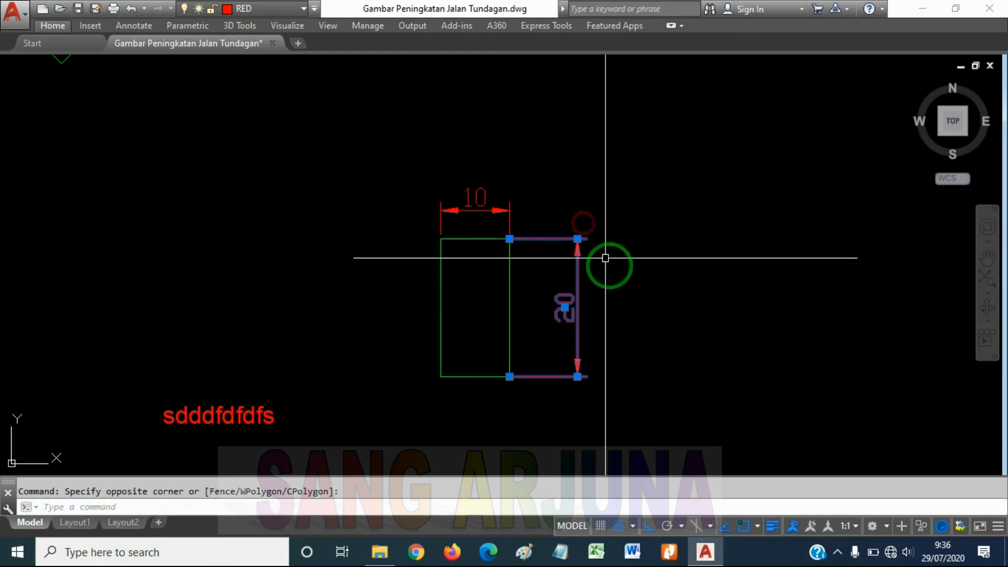
pyautogui.press('Escape')
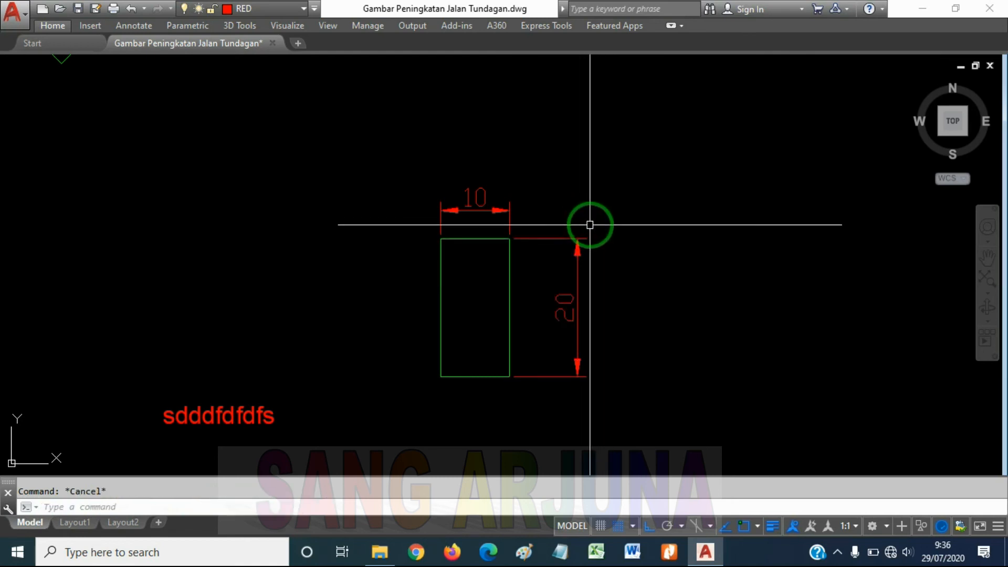
# Draw several left-to-right selection windows in the empty area above and to the right of the vertical dimension
pyautogui.click(577, 160)
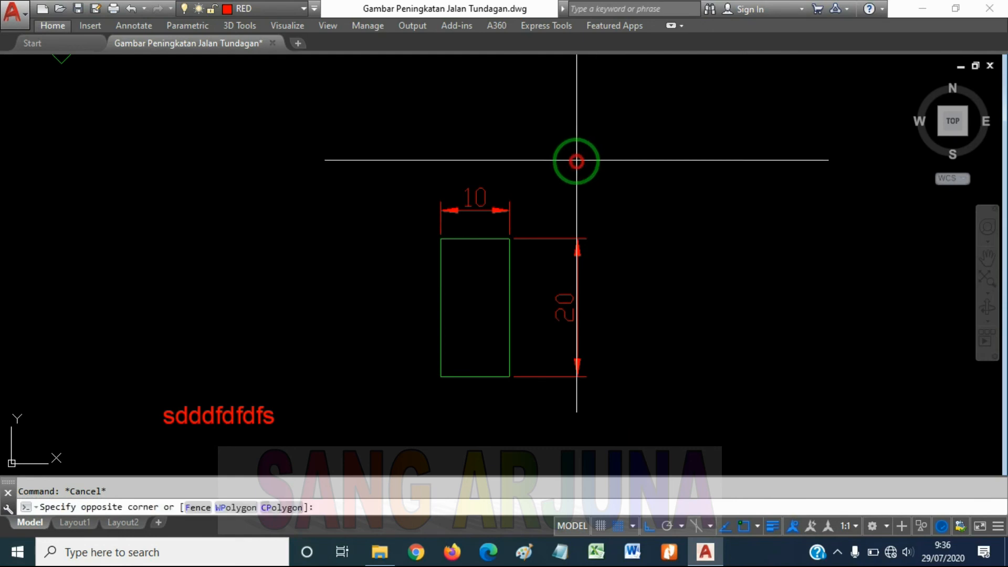
pyautogui.click(661, 216)
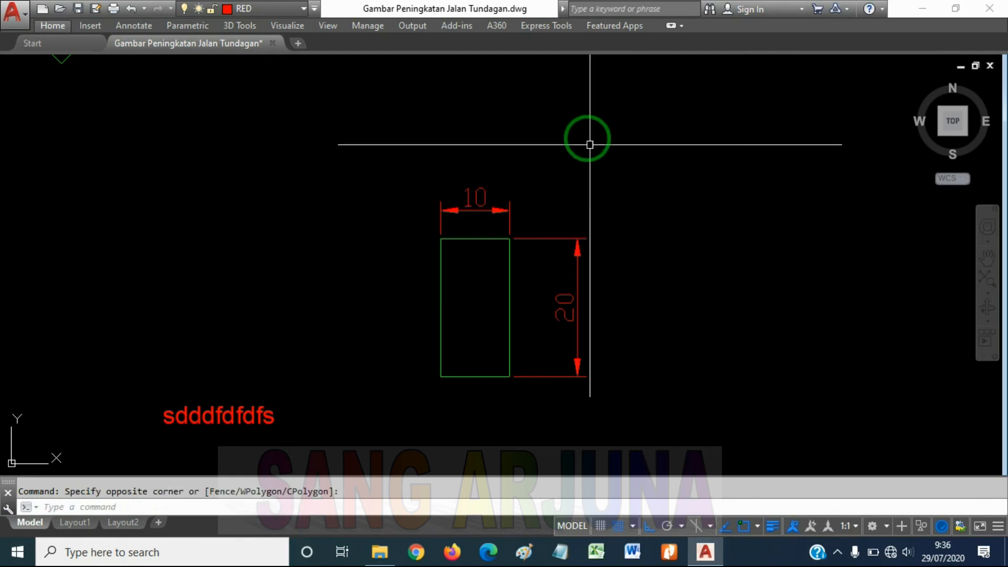
pyautogui.click(587, 136)
pyautogui.click(635, 182)
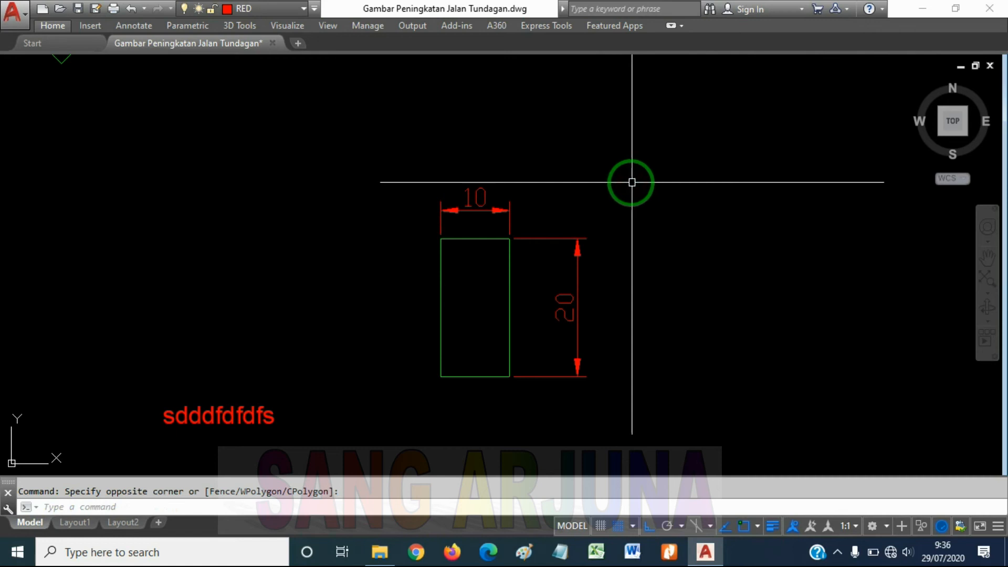
pyautogui.click(598, 147)
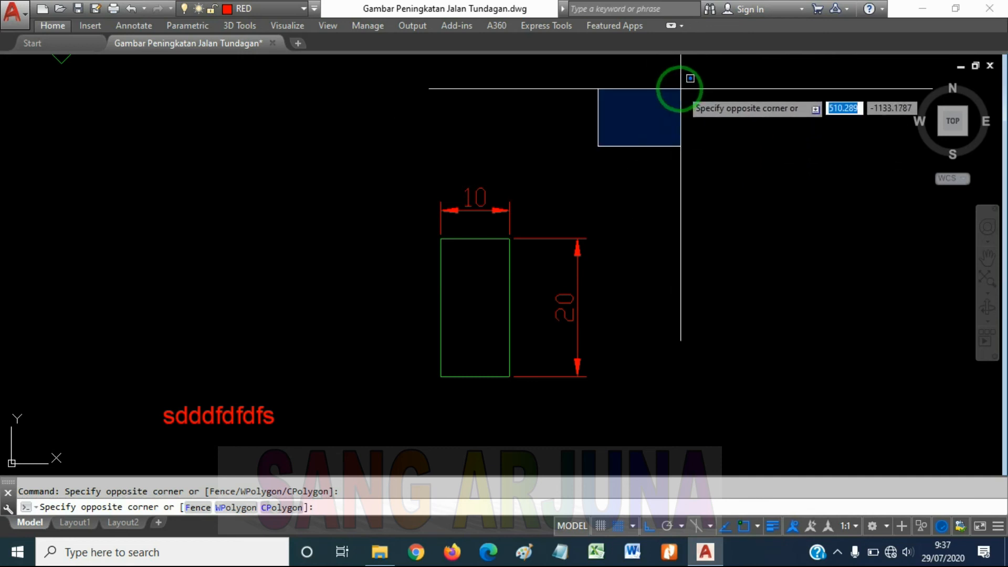
pyautogui.click(634, 140)
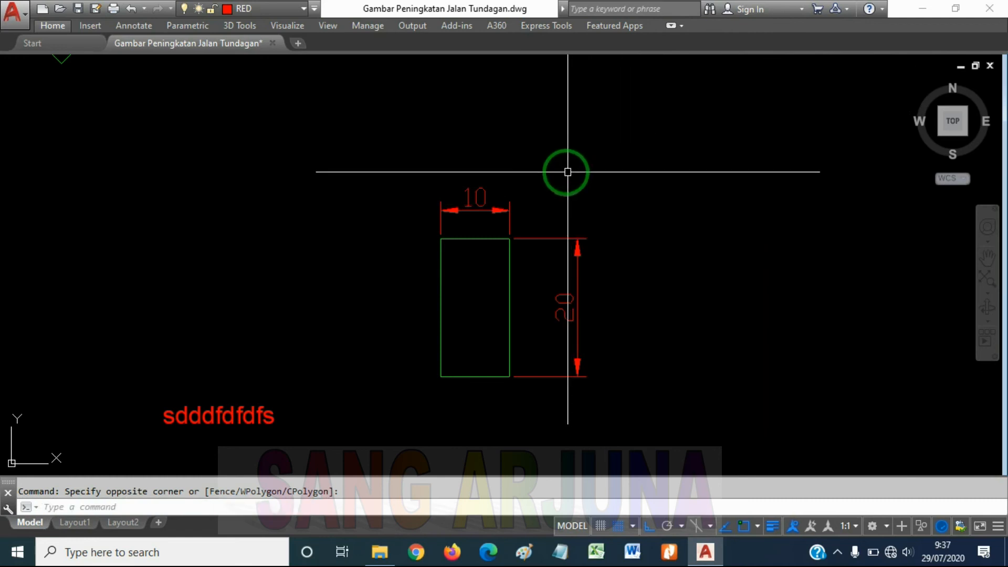
# Crossing-select the vertical 20 dimension again from its outer side, and clear the selection
pyautogui.click(678, 266)
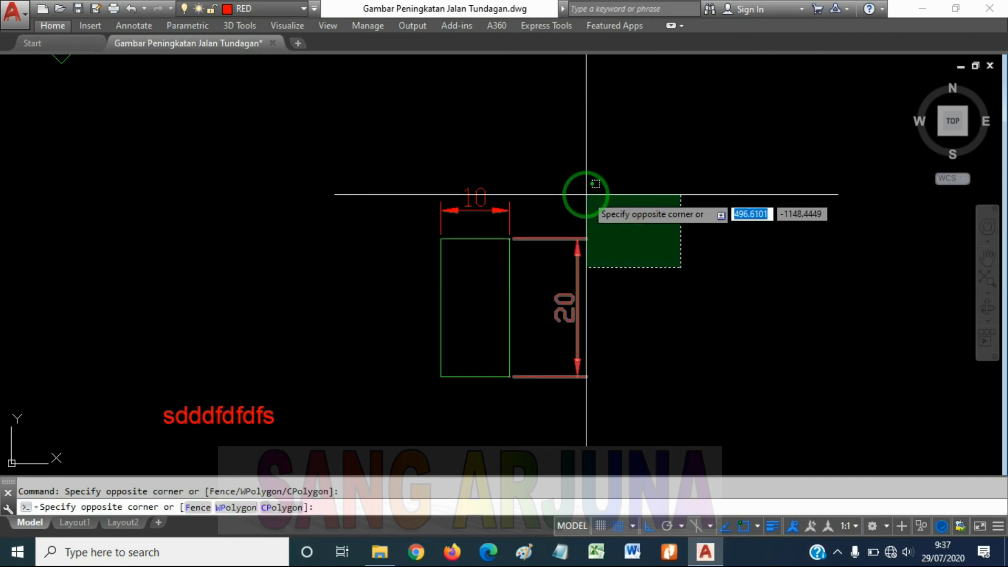
pyautogui.click(586, 195)
pyautogui.press('Escape')
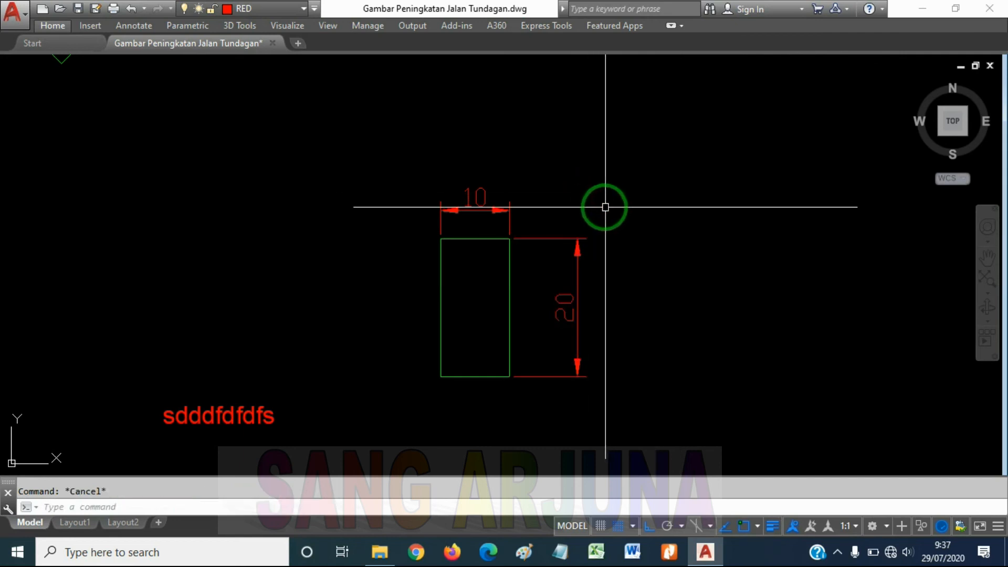
# Draw a left-to-right window over only part of the vertical dimension, enclose the whole rectangle with both dimensions in another, and clear the selection
pyautogui.click(537, 135)
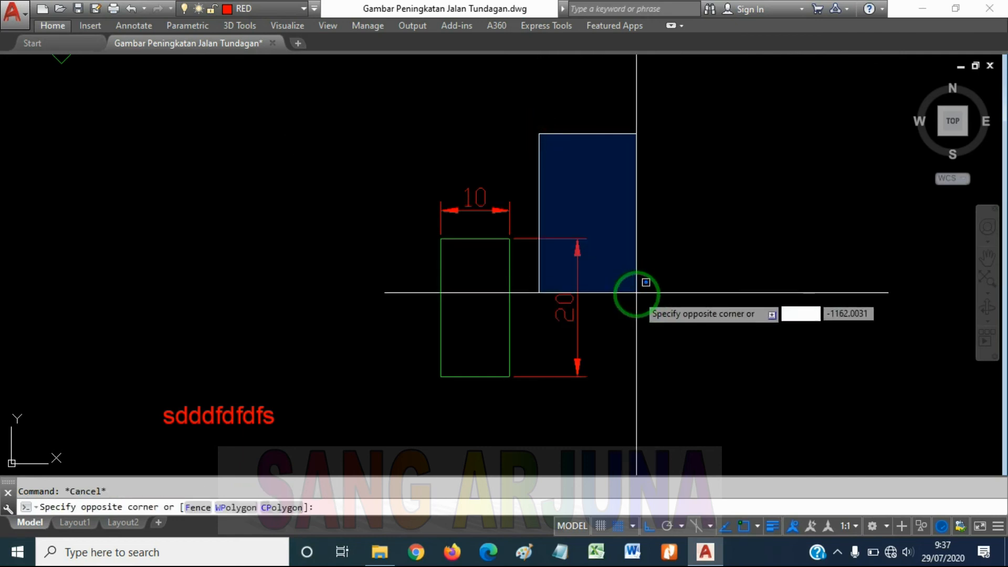
pyautogui.click(545, 187)
pyautogui.click(641, 290)
pyautogui.click(370, 136)
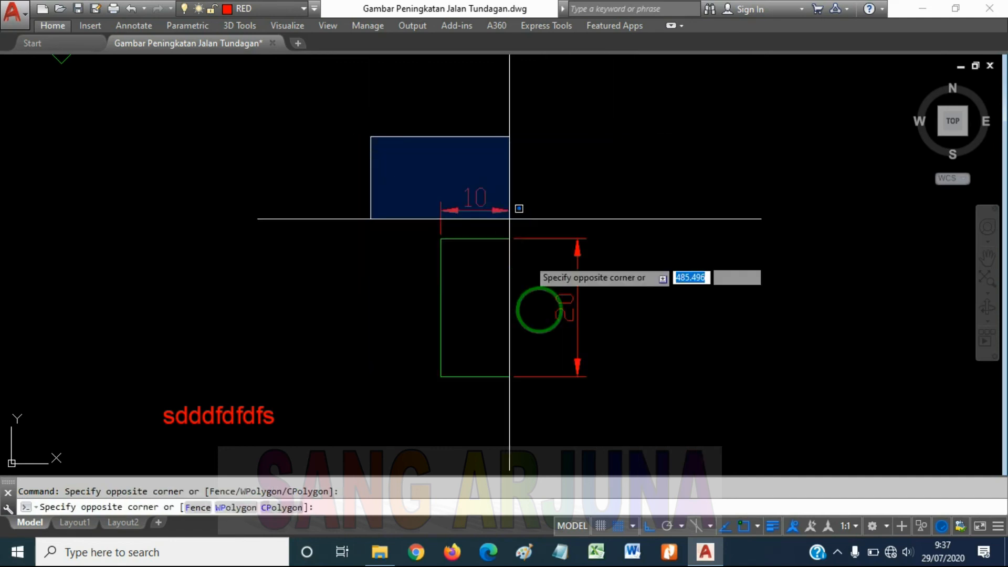
pyautogui.click(622, 421)
pyautogui.press('Escape')
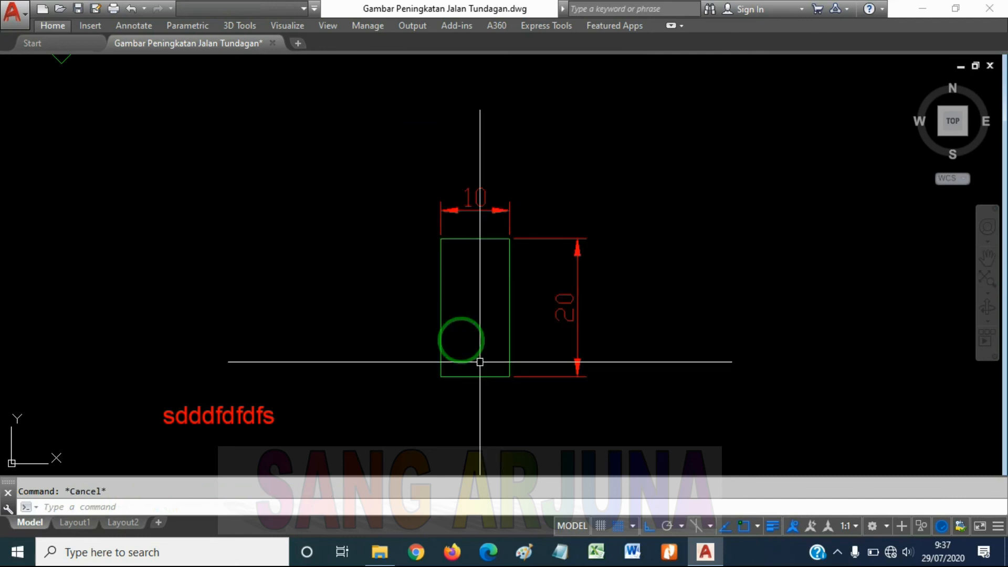
# Select only the green rectangle by fully enclosing it in a left-to-right window that excludes both dimensions, and clear the selection
pyautogui.click(409, 224)
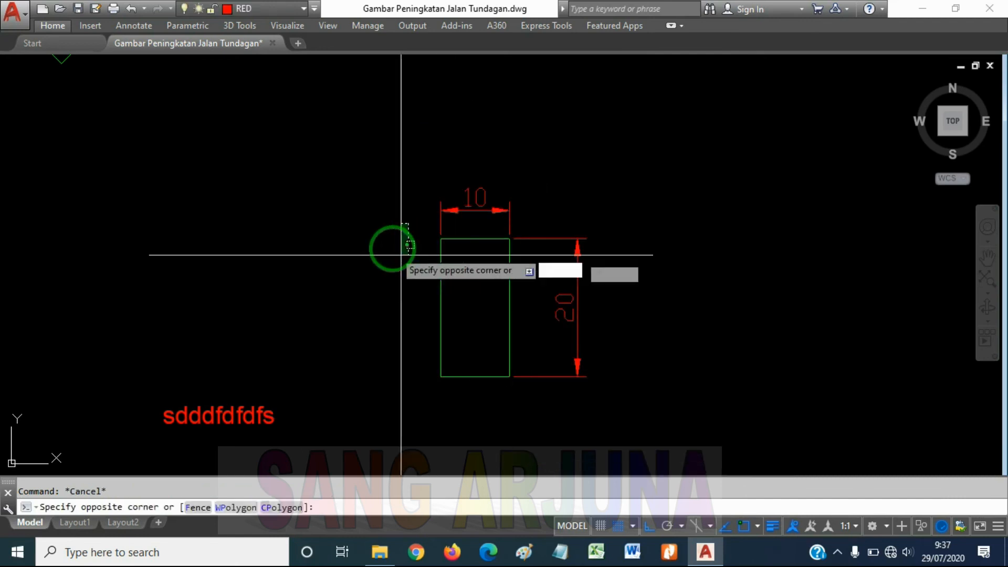
pyautogui.click(440, 278)
pyautogui.press('Escape')
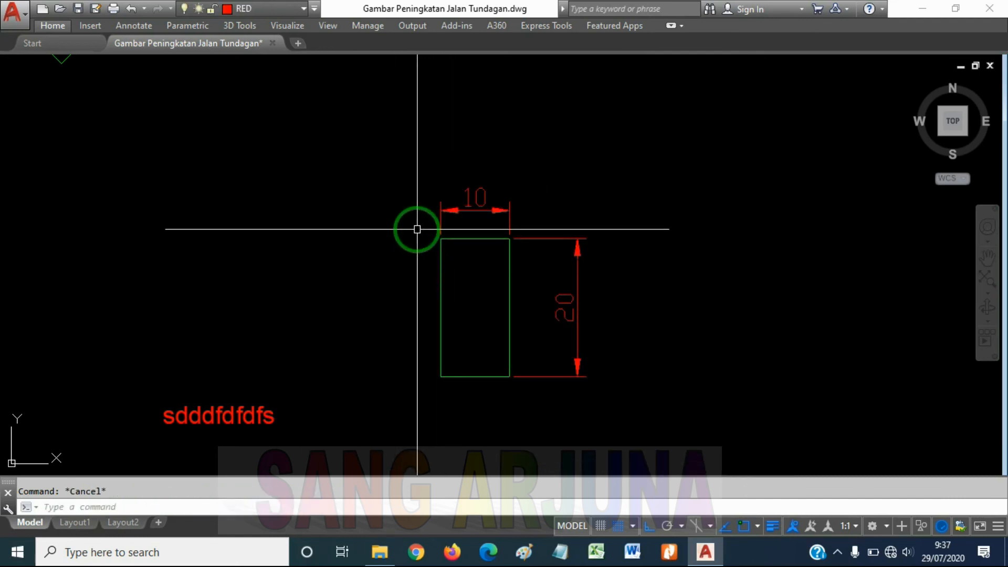
pyautogui.click(417, 228)
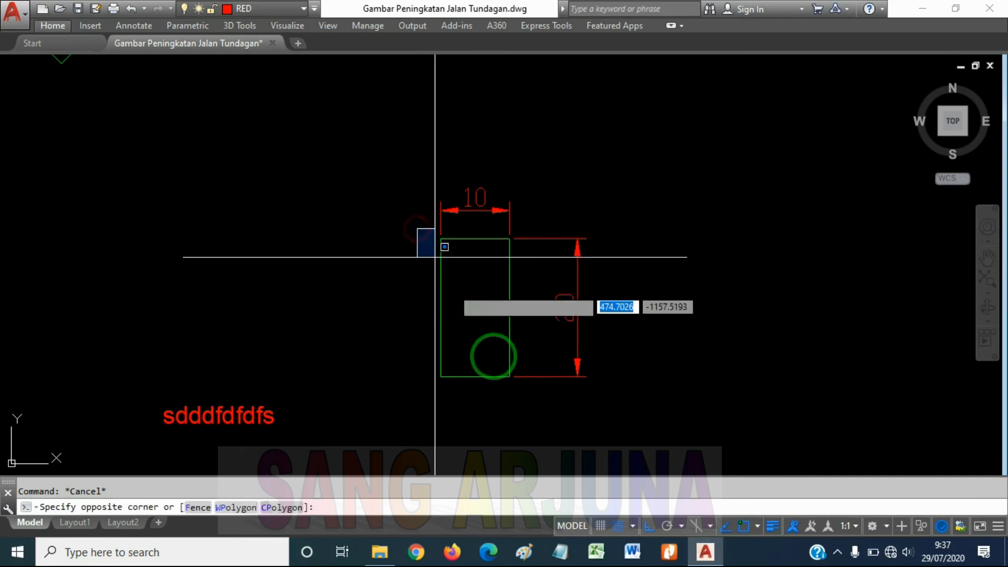
pyautogui.click(540, 419)
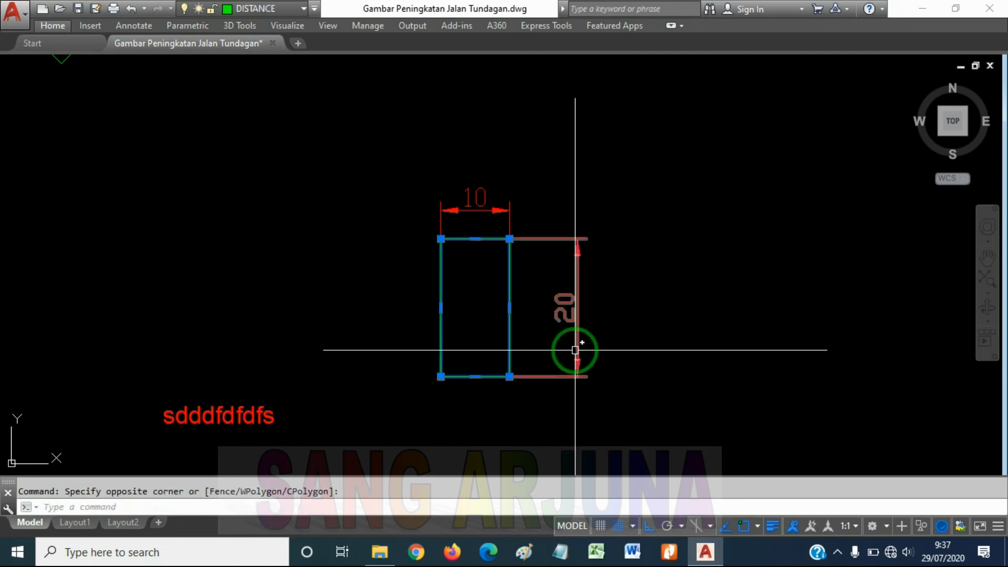
pyautogui.press('Escape')
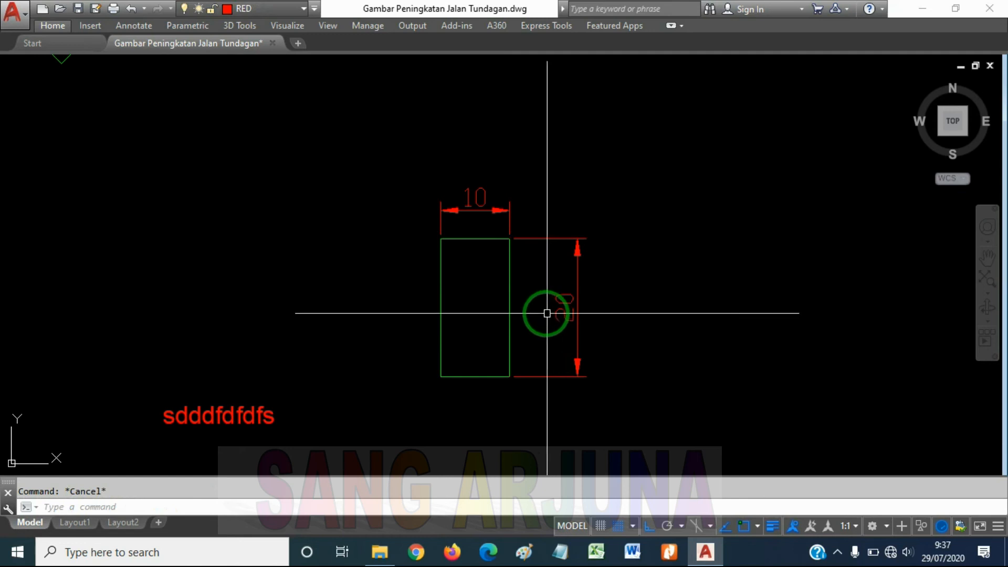
# Select the rectangle and both its dimensions with a right-to-left crossing window over the rectangle's upper part, and clear the selection
pyautogui.click(532, 290)
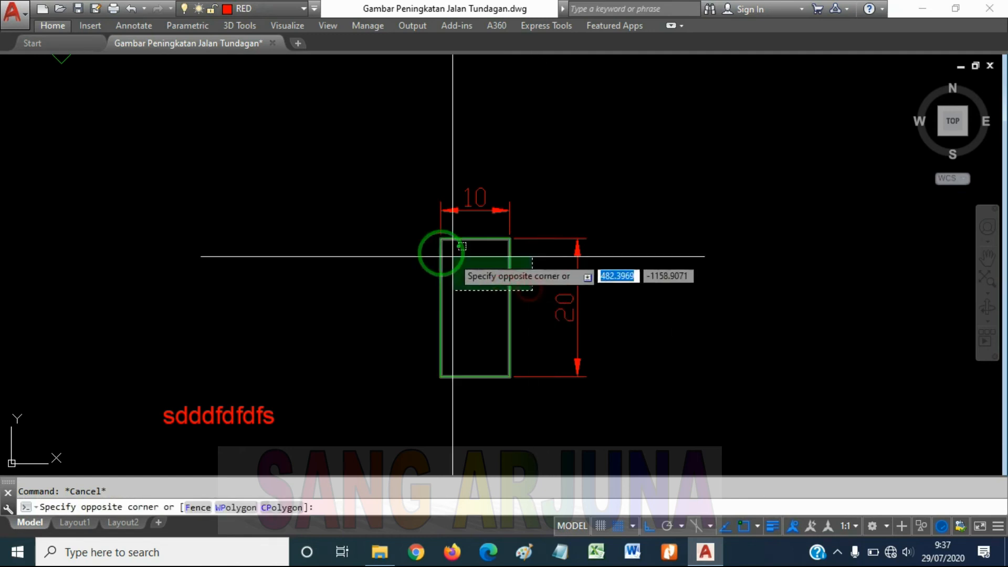
pyautogui.click(414, 234)
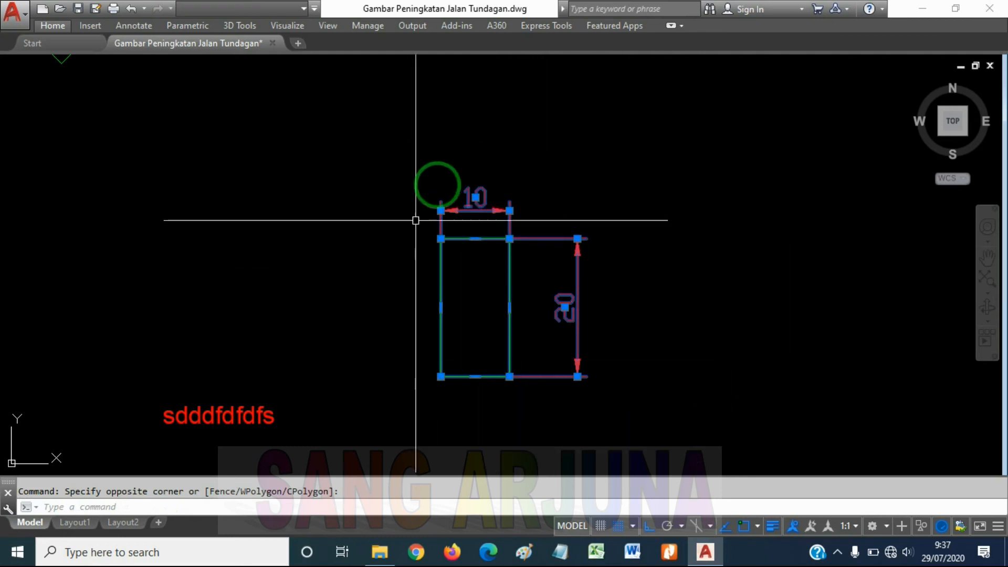
pyautogui.press('Escape')
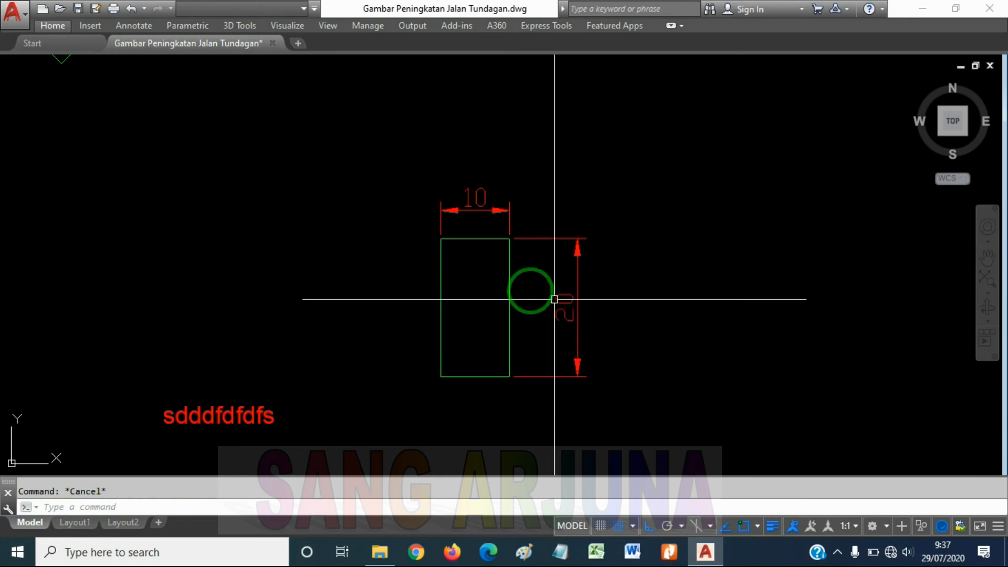
pyautogui.scroll(-2, 518, 295)
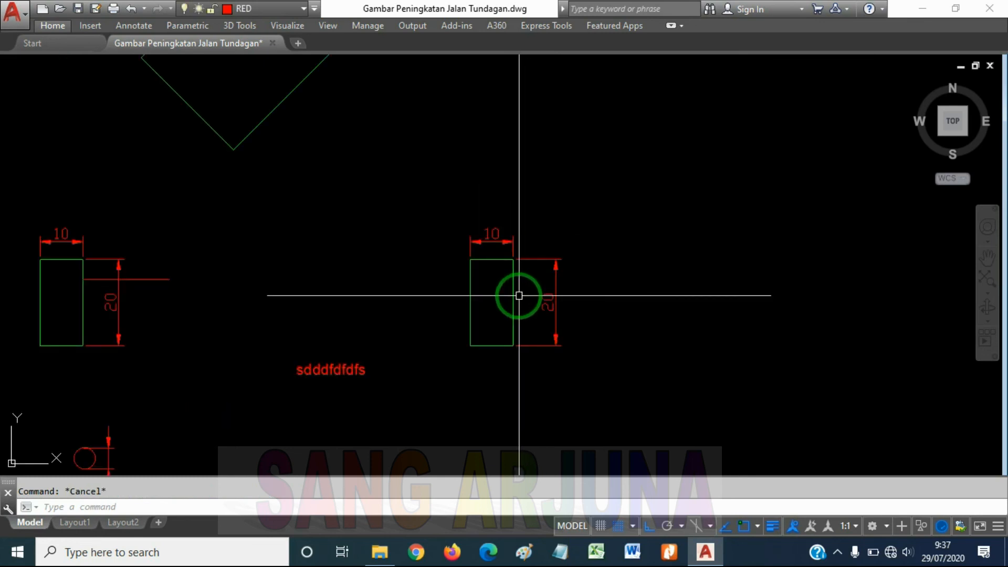
# Stretch the upper end of the dimensioned 10 by 20 rectangle straight up by 20, using a right-to-left crossing selection that includes both dimensions
pyautogui.scroll(2, 494, 281)
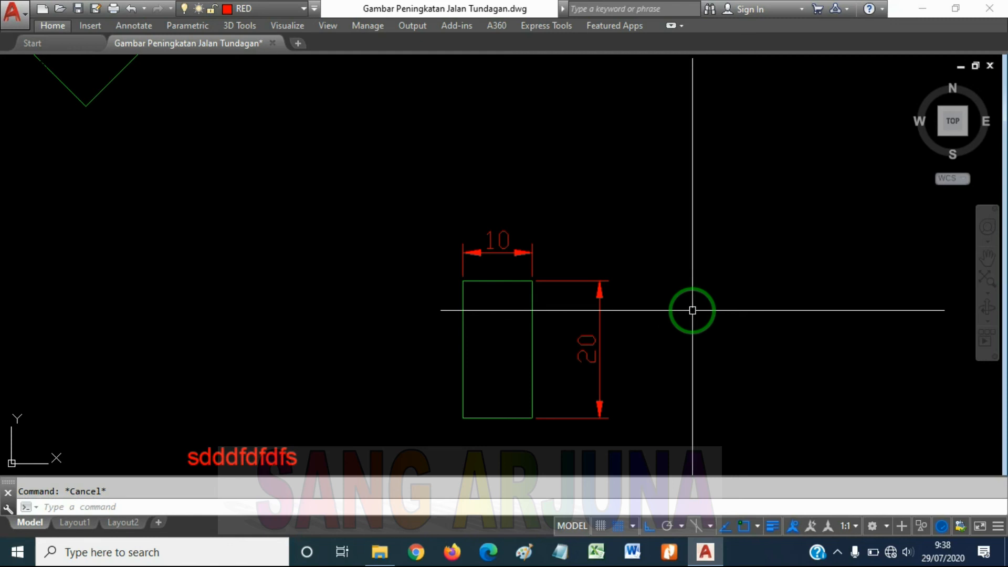
pyautogui.click(692, 310)
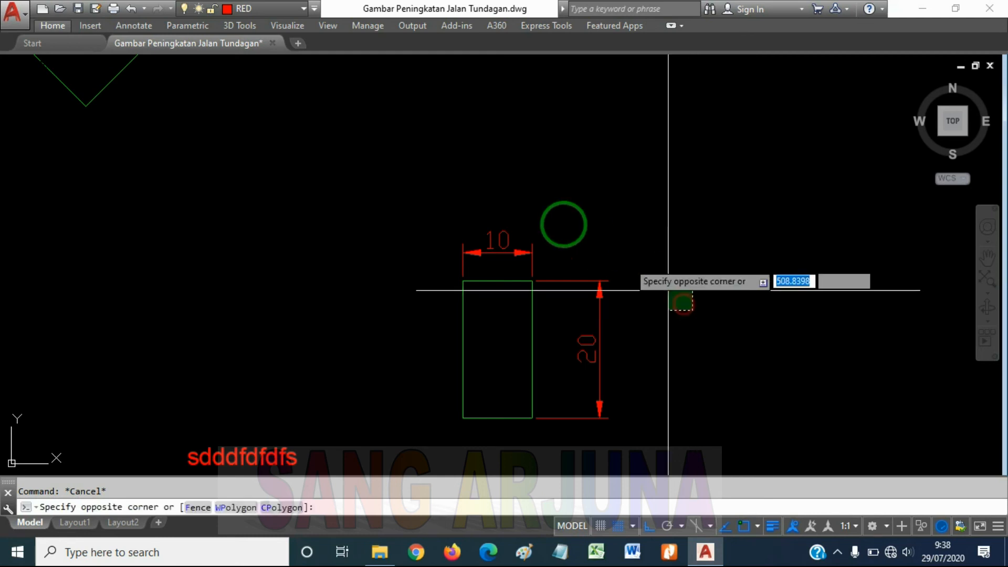
pyautogui.click(433, 170)
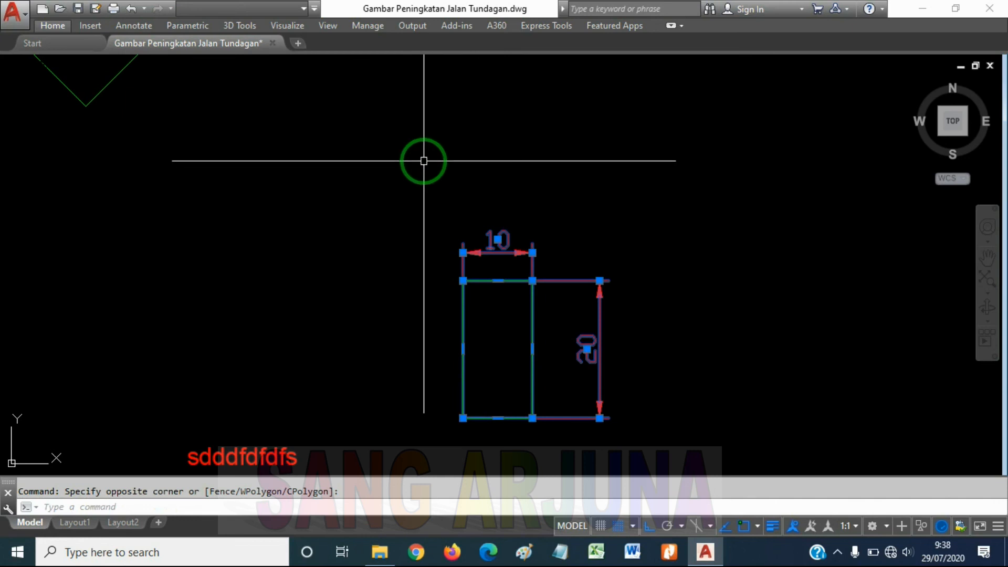
pyautogui.write('s')
pyautogui.press('Return')
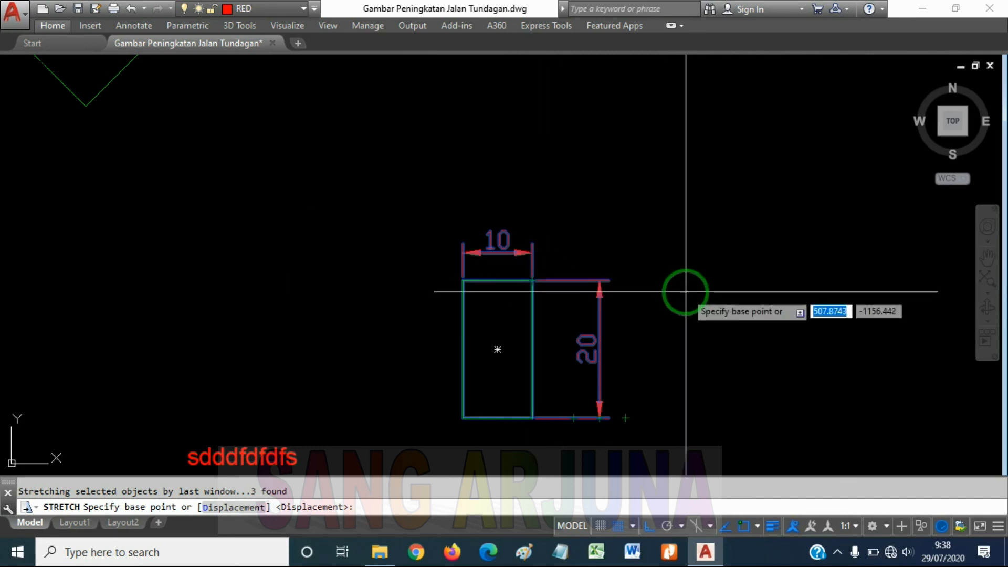
pyautogui.click(680, 271)
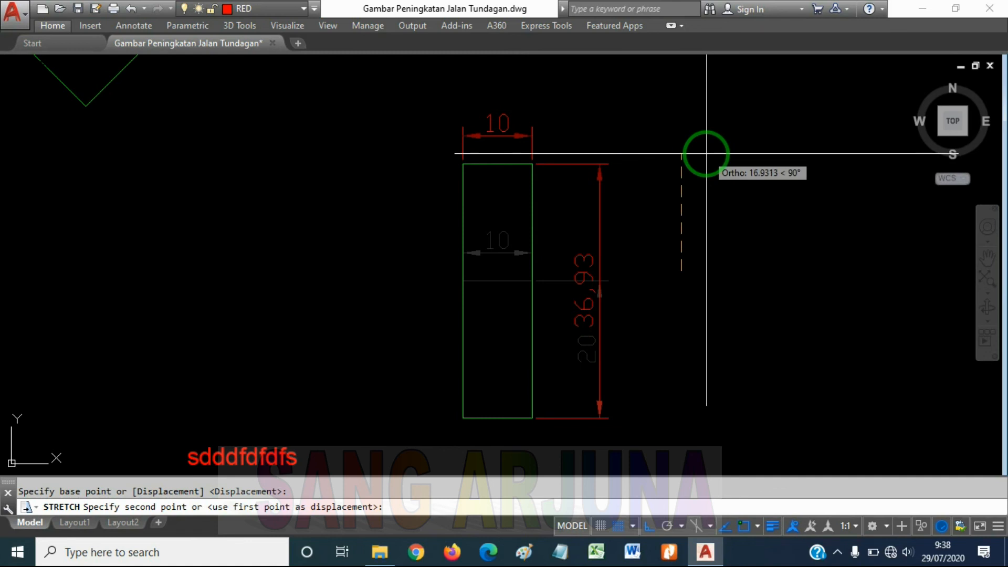
pyautogui.write('20')
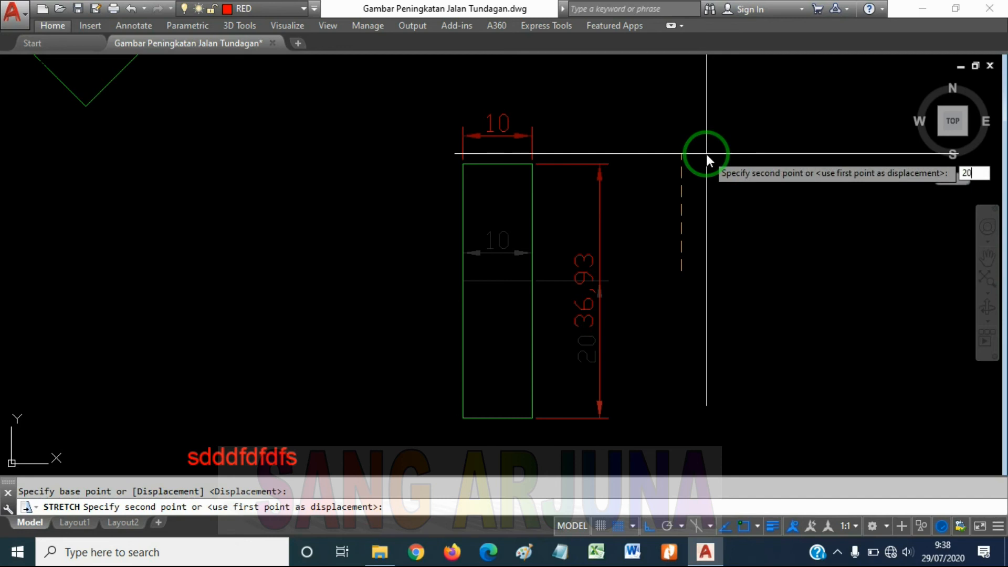
pyautogui.press('Return')
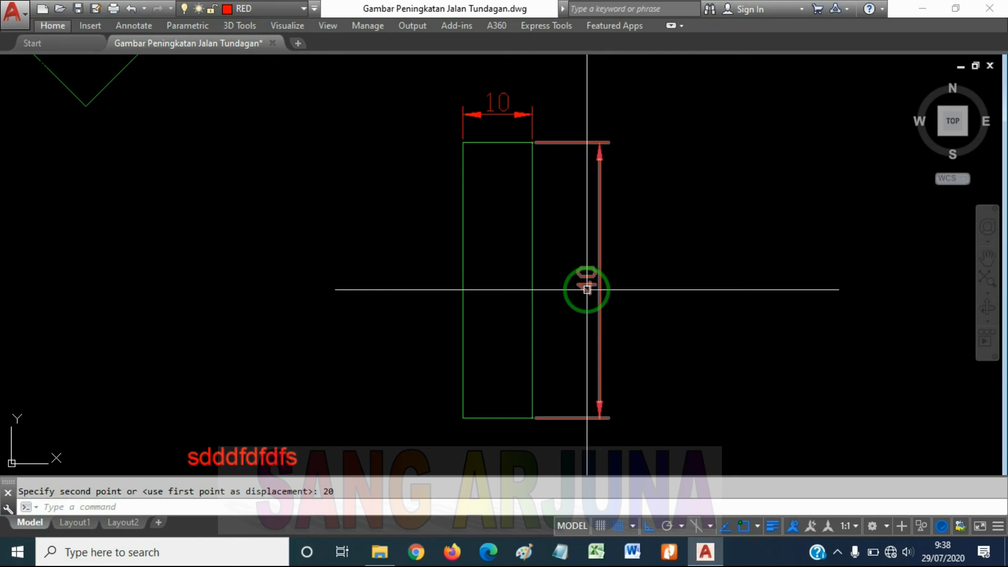
# Crossing-select the rectangle's upper end with both dimensions and stretch it straight down by 30
pyautogui.moveTo(588, 214); pyautogui.dragTo(607, 314, button='middle')
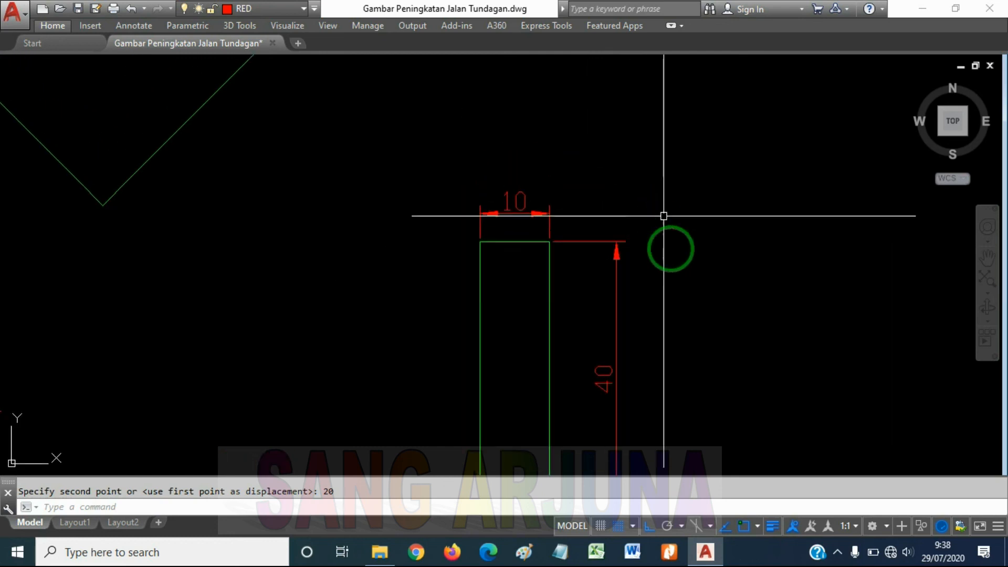
pyautogui.click(756, 220)
pyautogui.click(780, 114)
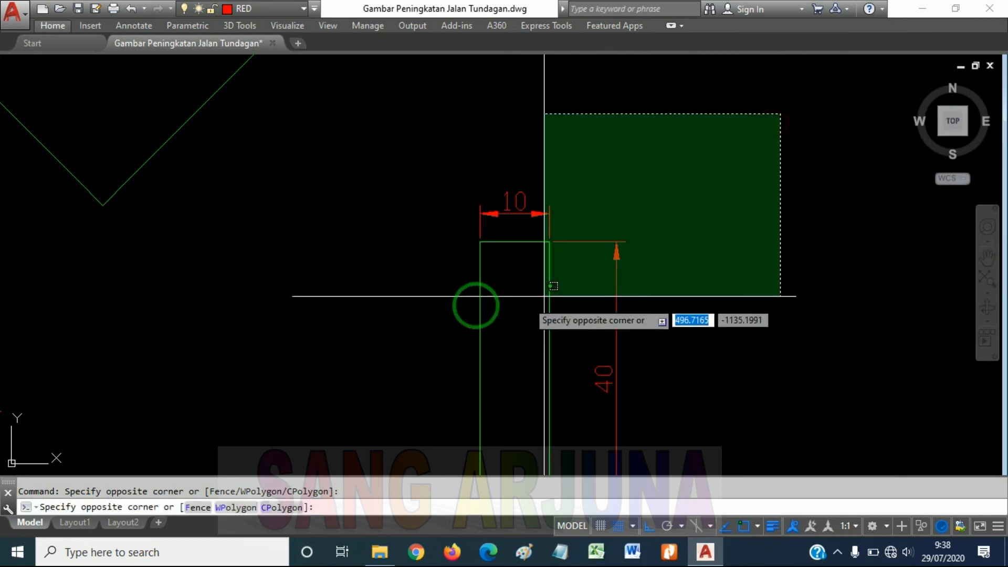
pyautogui.click(415, 308)
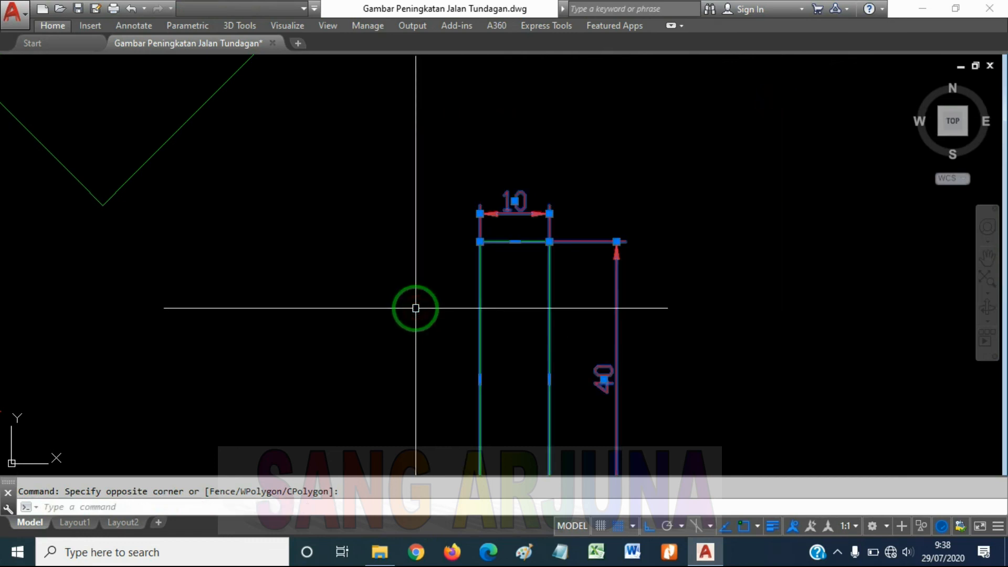
pyautogui.press('Return')
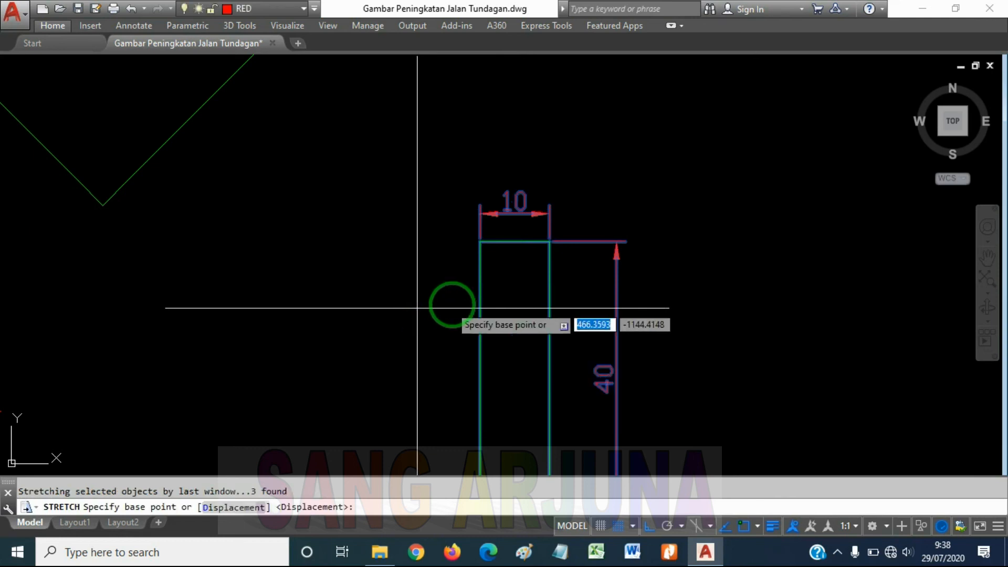
pyautogui.scroll(-2, 453, 304)
pyautogui.click(671, 251)
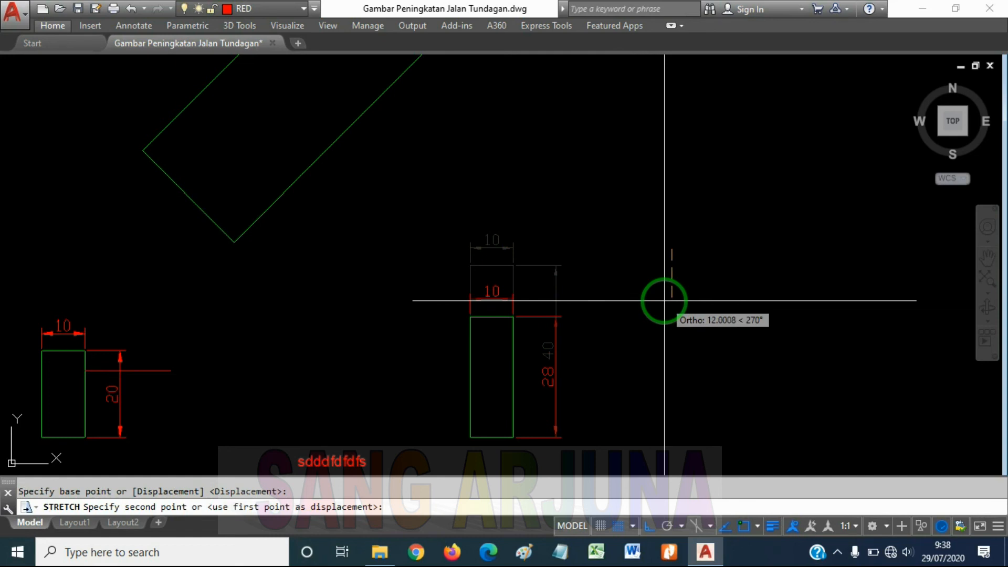
pyautogui.write('30')
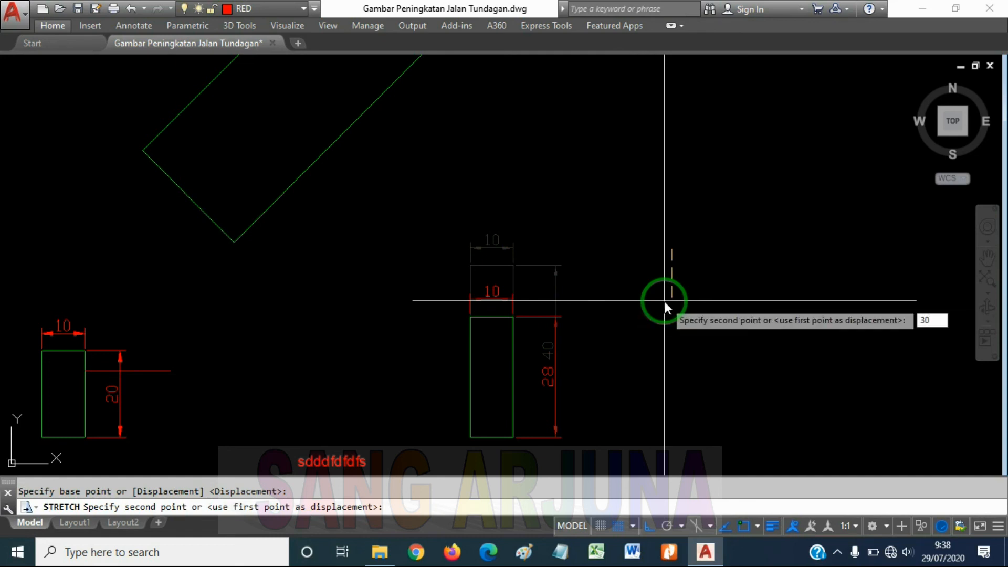
pyautogui.press('Return')
# Draw a small three-point arc above the dimensioned 10 by 10 square with Arc, bulging upward, with Ortho turned off
pyautogui.moveTo(627, 351); pyautogui.dragTo(651, 296, button='middle')
pyautogui.moveTo(634, 351); pyautogui.dragTo(653, 324, button='middle')
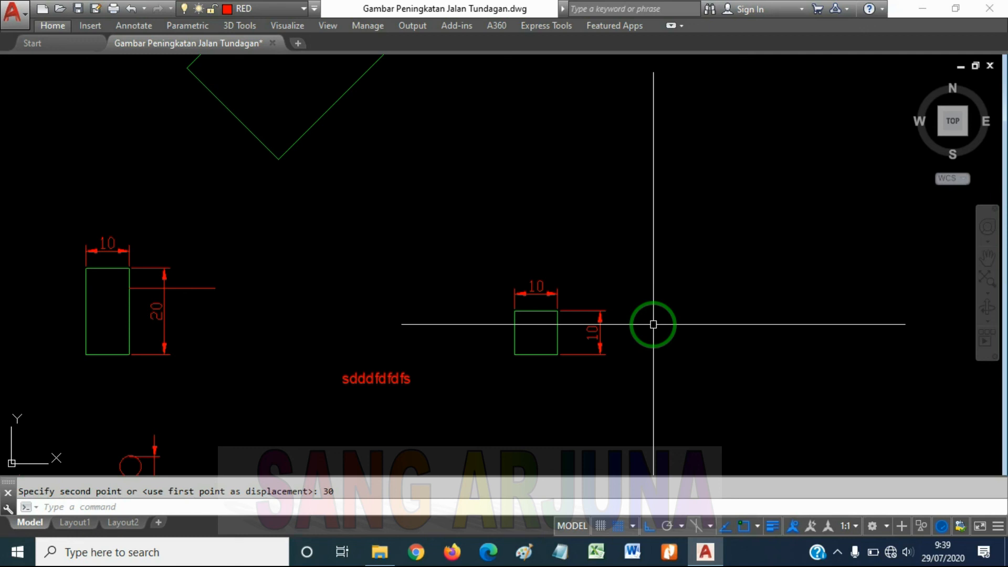
pyautogui.write('ar')
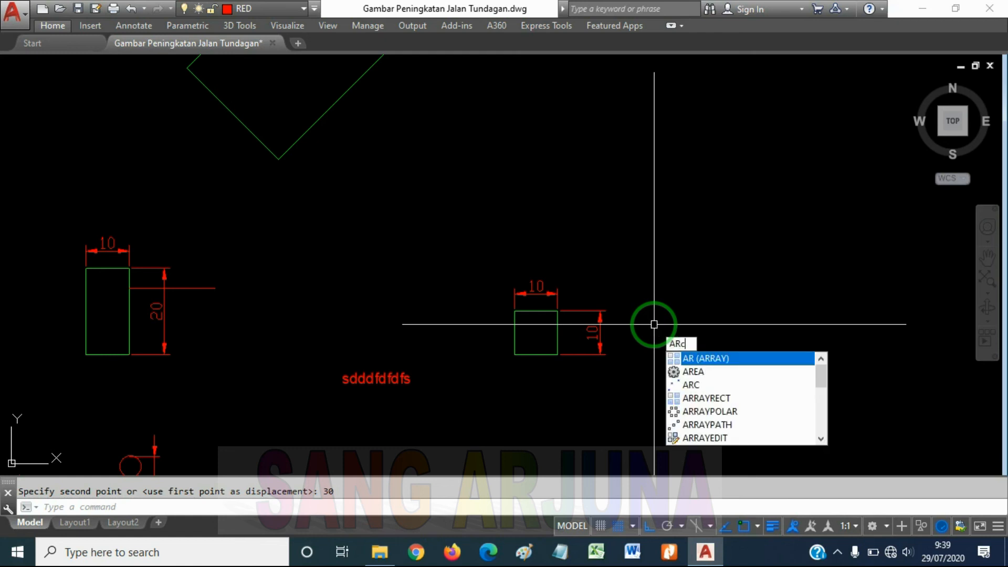
pyautogui.press('Return')
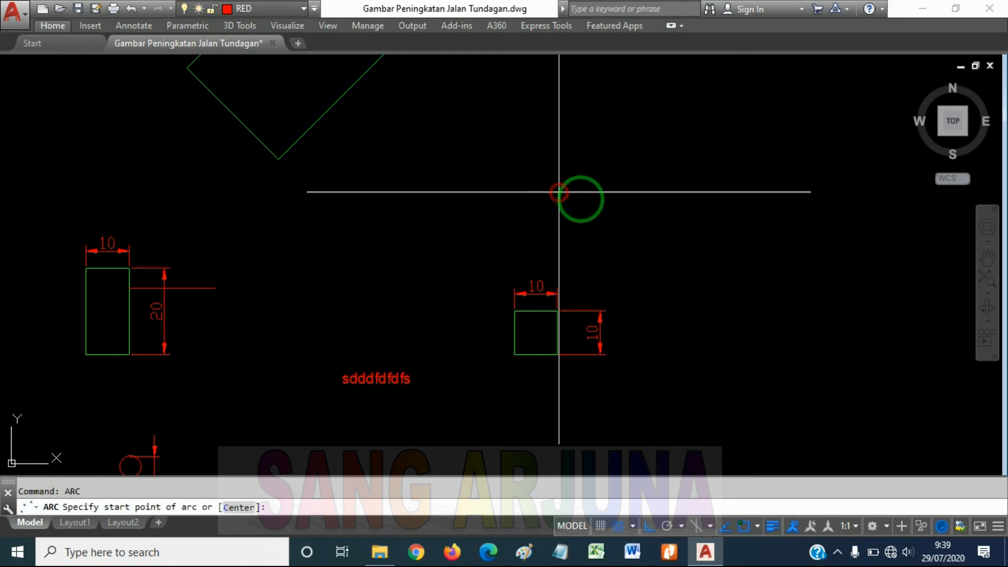
pyautogui.click(559, 192)
pyautogui.click(603, 206)
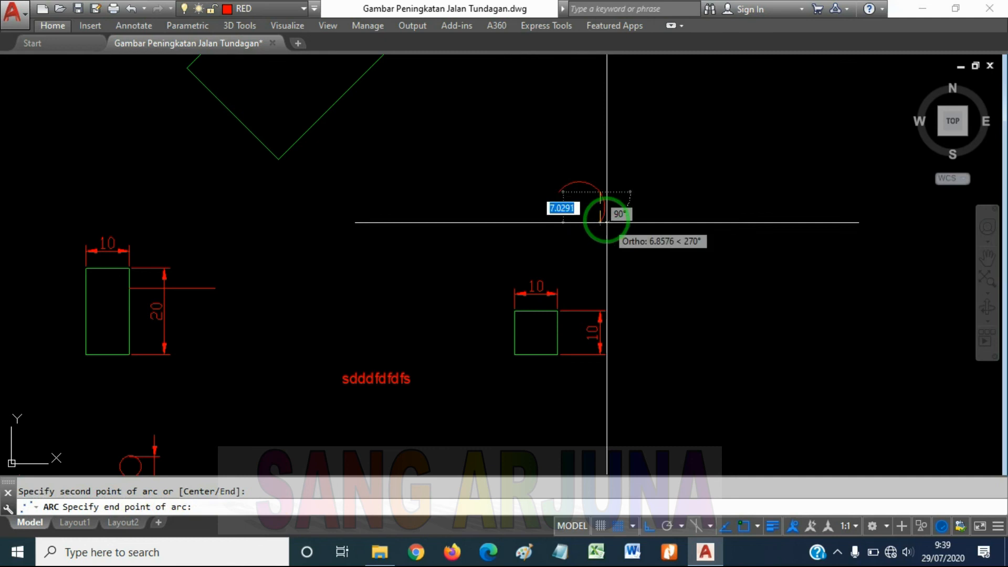
pyautogui.scroll(4, 608, 215)
pyautogui.click(596, 243)
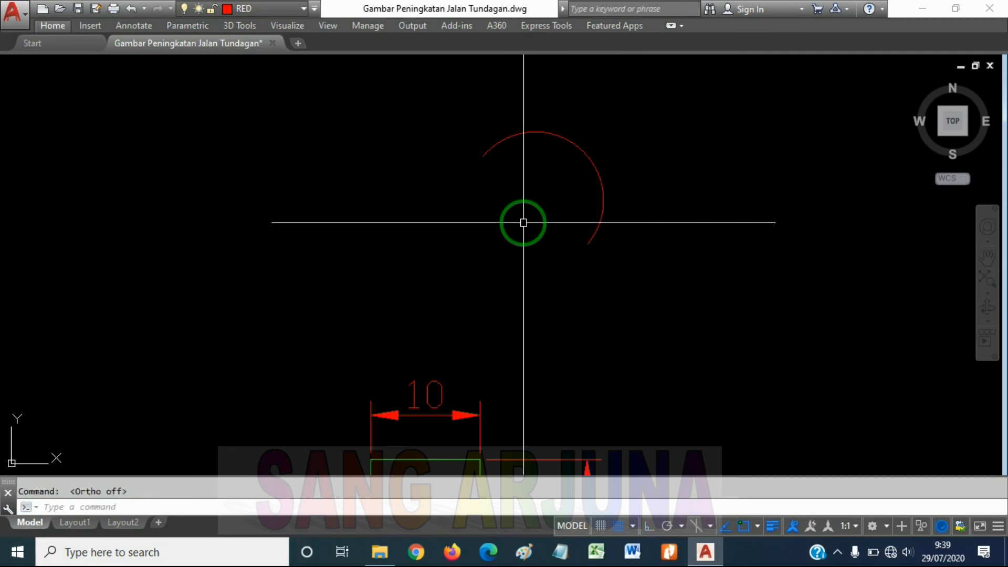
# Draw a larger, shallow three-point arc to the right of the small arc, sagging downward
pyautogui.write('ARC')
pyautogui.press('Return')
pyautogui.scroll(-3, 506, 185)
pyautogui.click(593, 116)
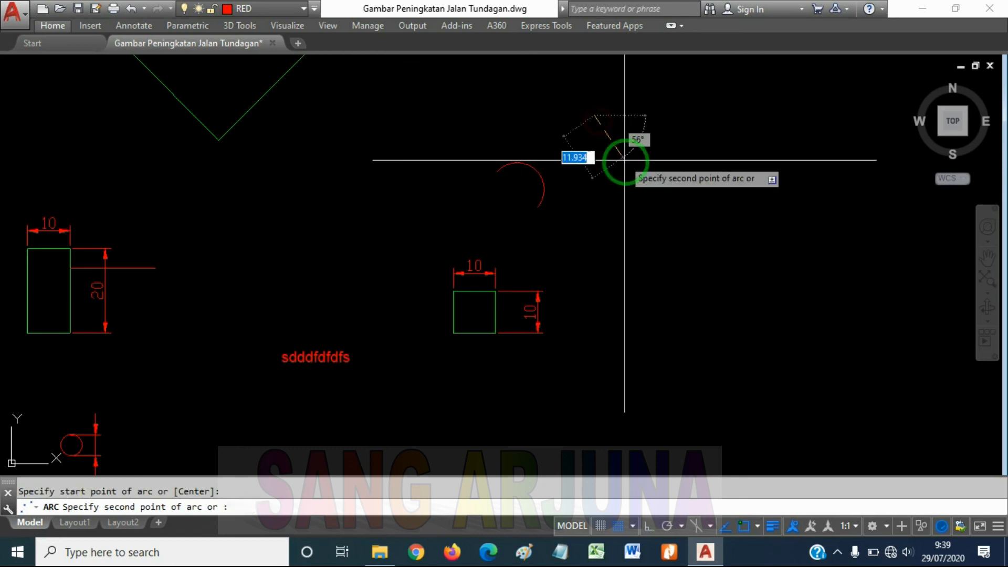
pyautogui.click(623, 159)
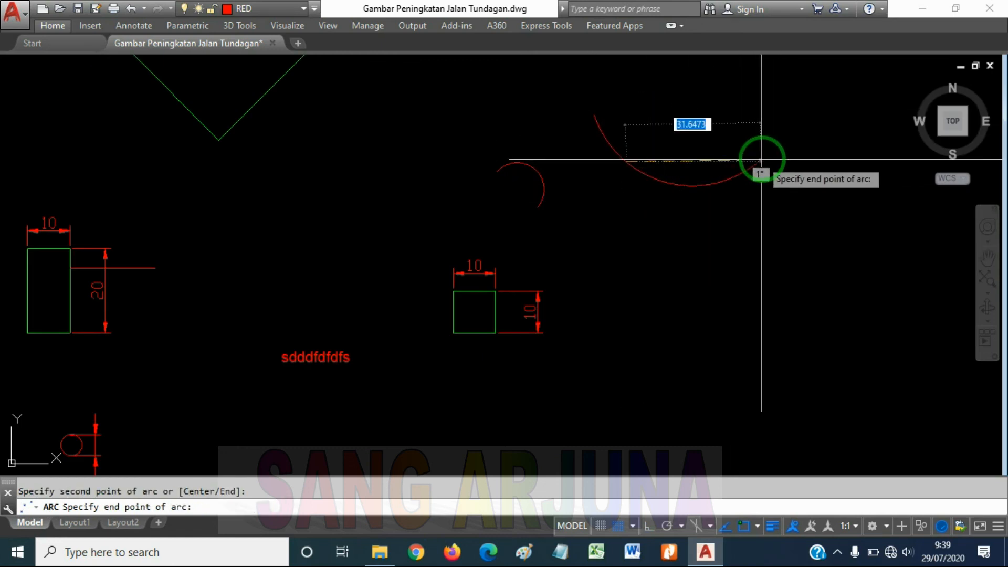
pyautogui.click(802, 194)
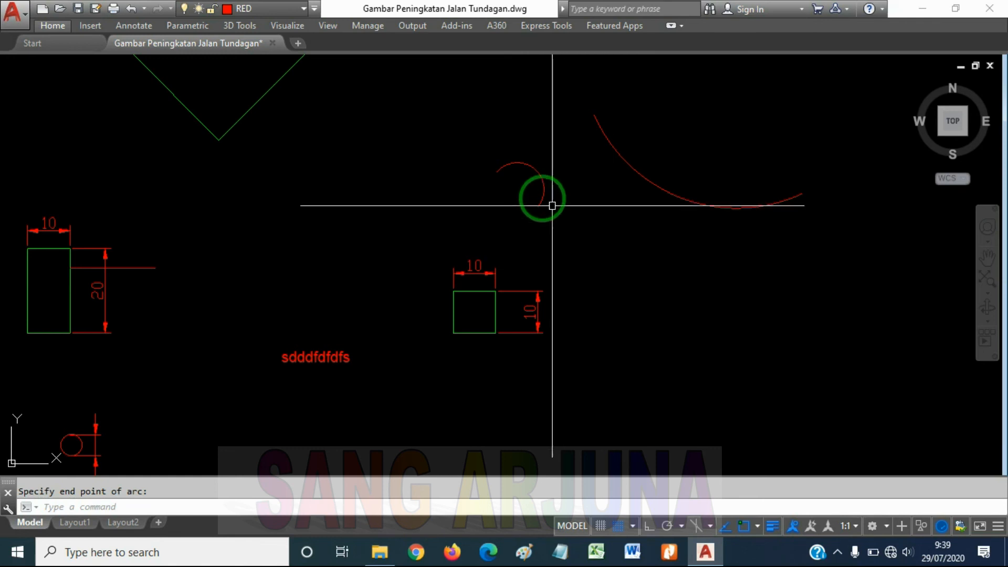
pyautogui.scroll(-2, 542, 196)
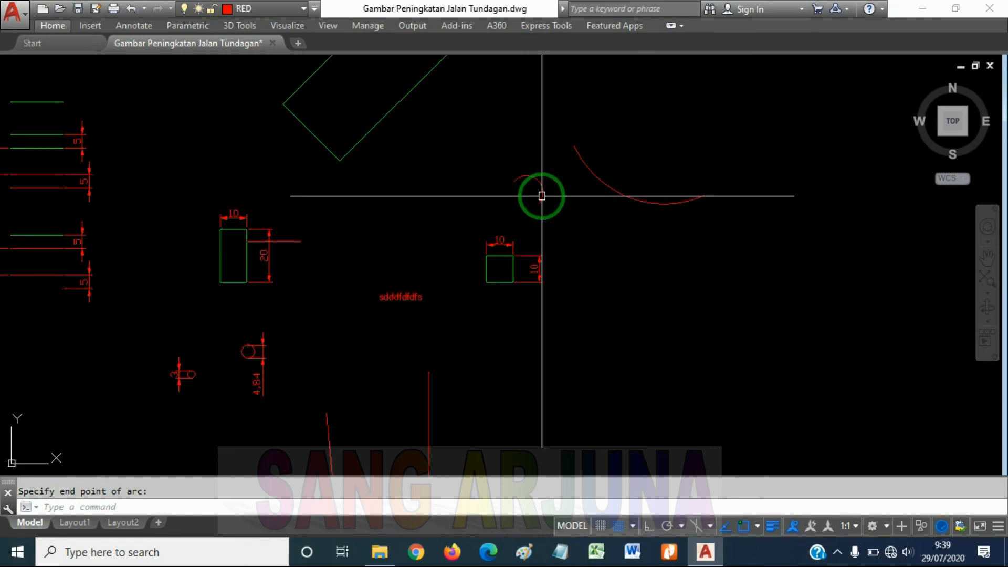
pyautogui.moveTo(573, 205); pyautogui.dragTo(558, 227, button='middle')
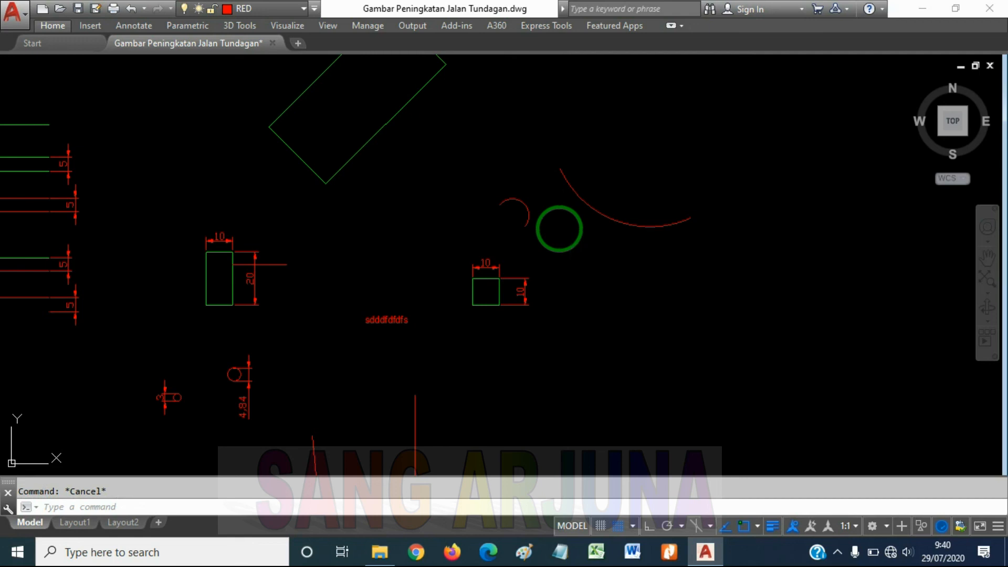
pyautogui.write('h')
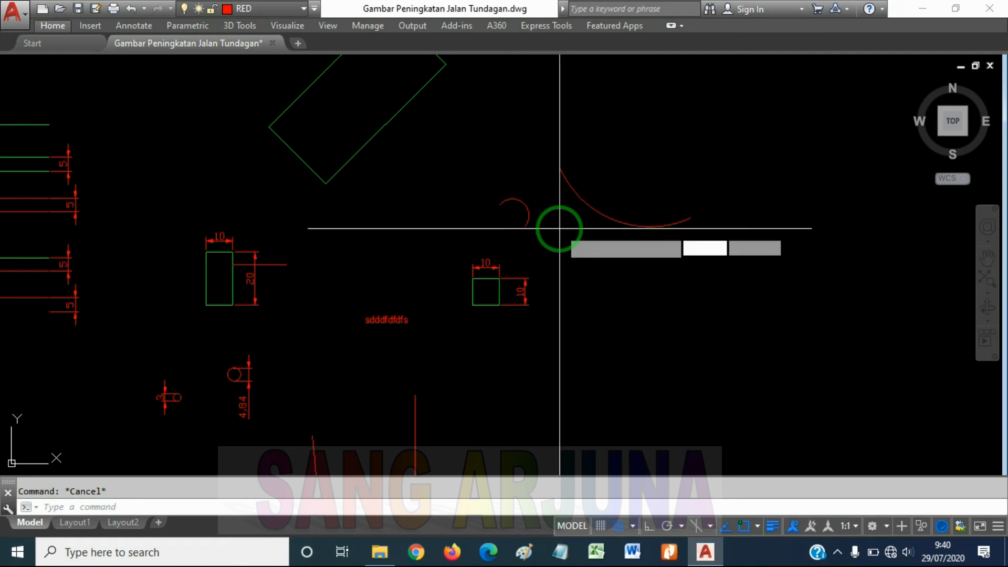
pyautogui.press('Return')
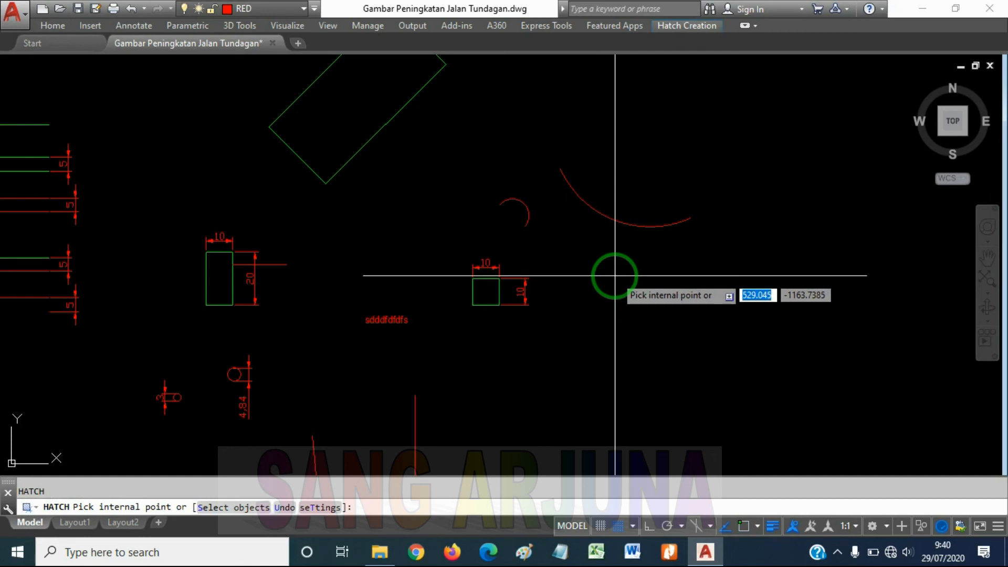
pyautogui.press('Escape')
pyautogui.press('Return')
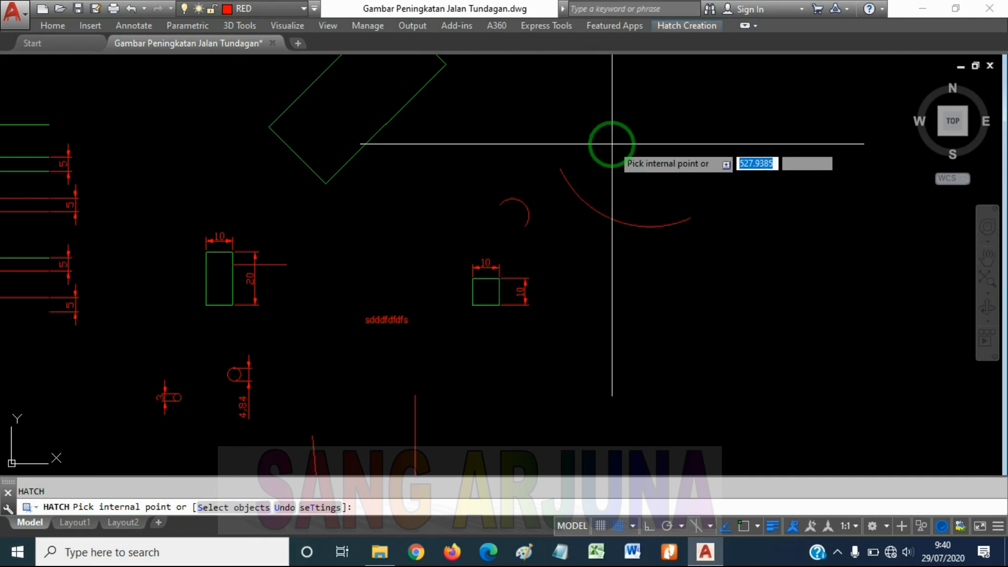
pyautogui.press('Escape')
pyautogui.press('Escape')
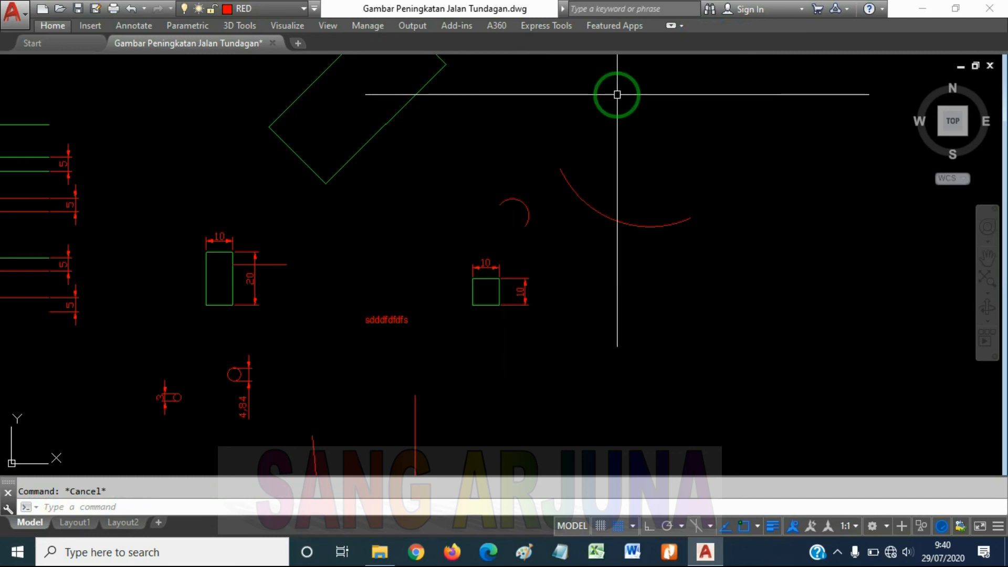
# Expand the minimized ribbon so that its full set of tools is shown
pyautogui.click(673, 26)
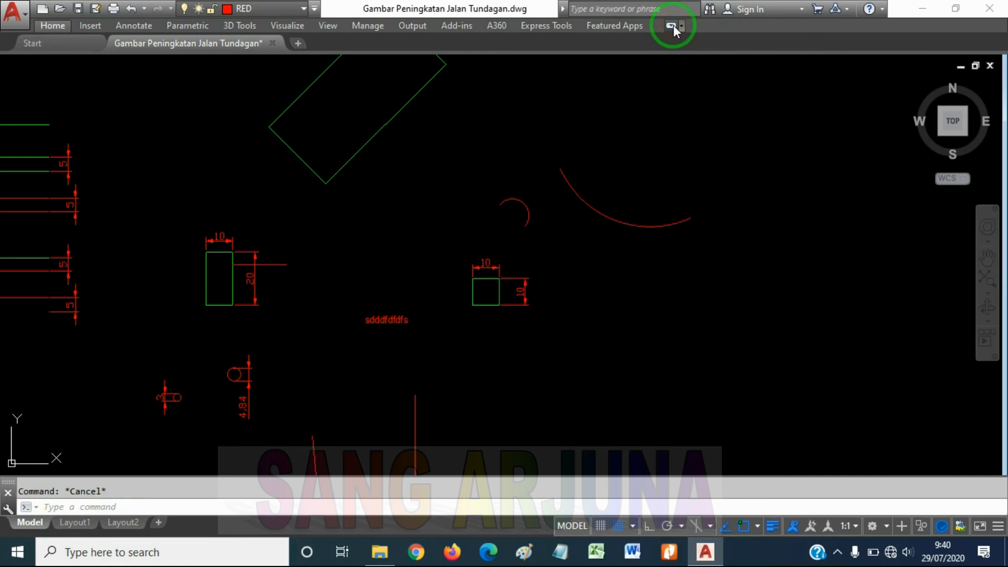
pyautogui.click(673, 25)
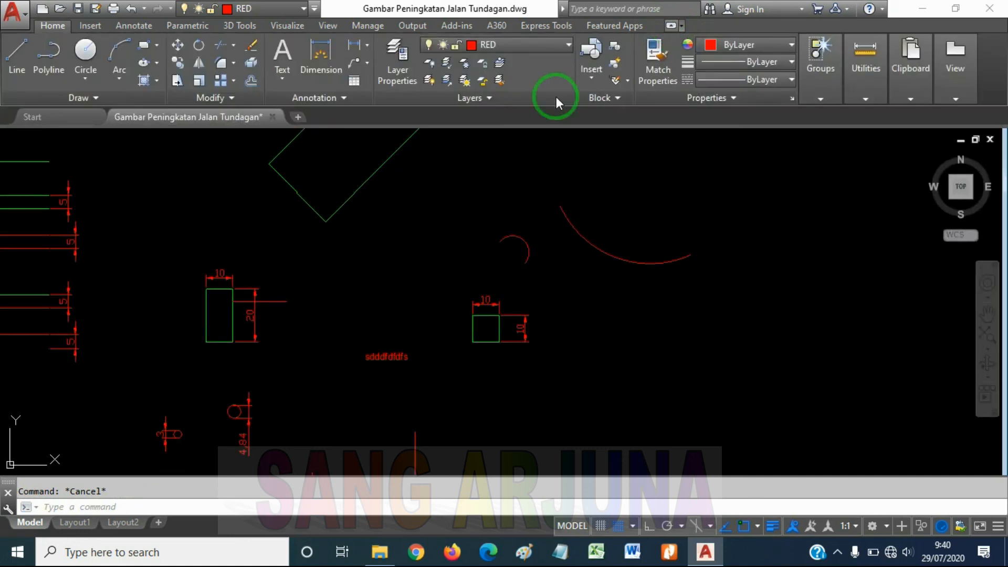
pyautogui.click(561, 218)
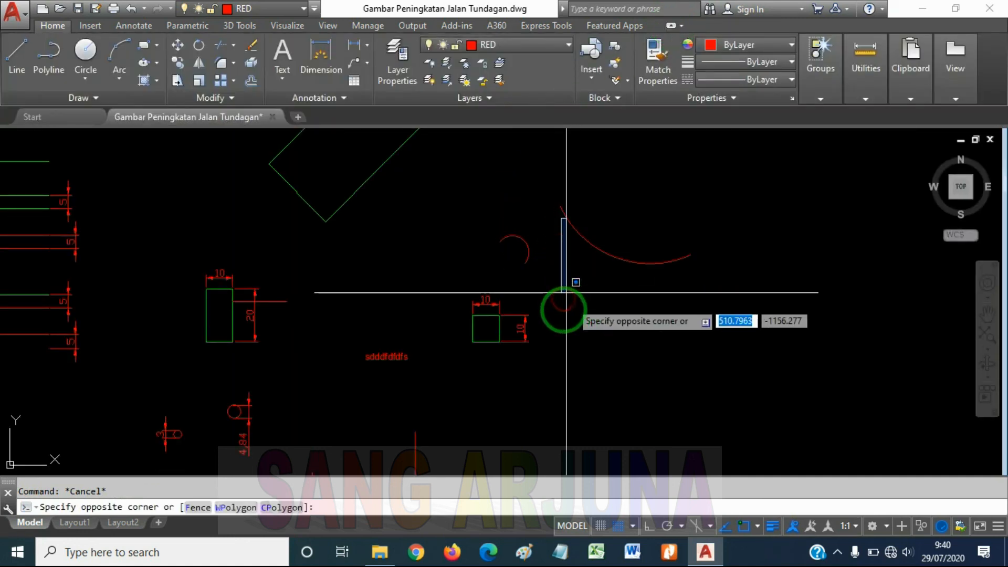
pyautogui.click(639, 306)
pyautogui.moveTo(608, 302); pyautogui.dragTo(592, 275, button='middle')
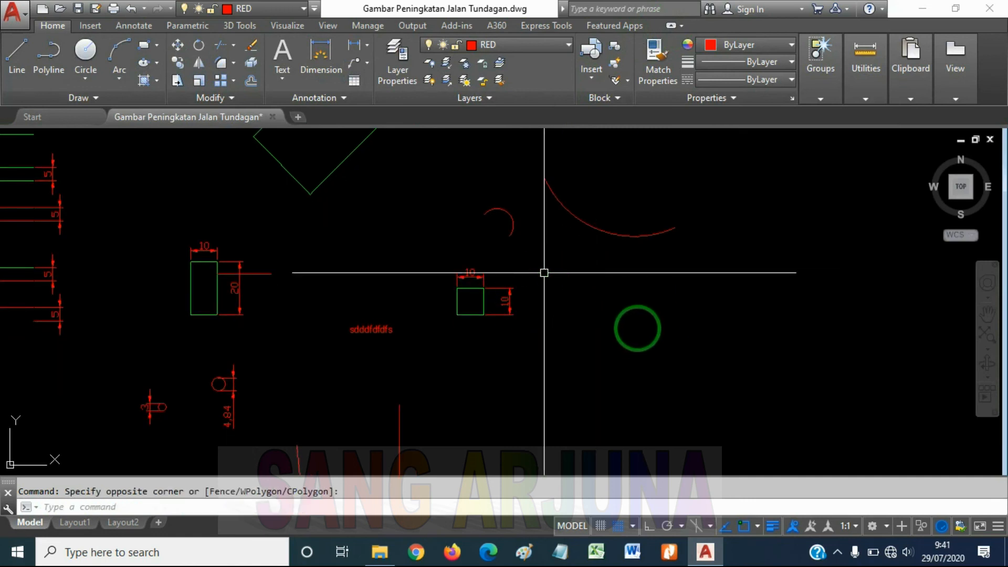
# Hatch the inside of the dimensioned 10 by 10 square with the ANSI31 pattern by picking an internal point
pyautogui.scroll(4, 551, 308)
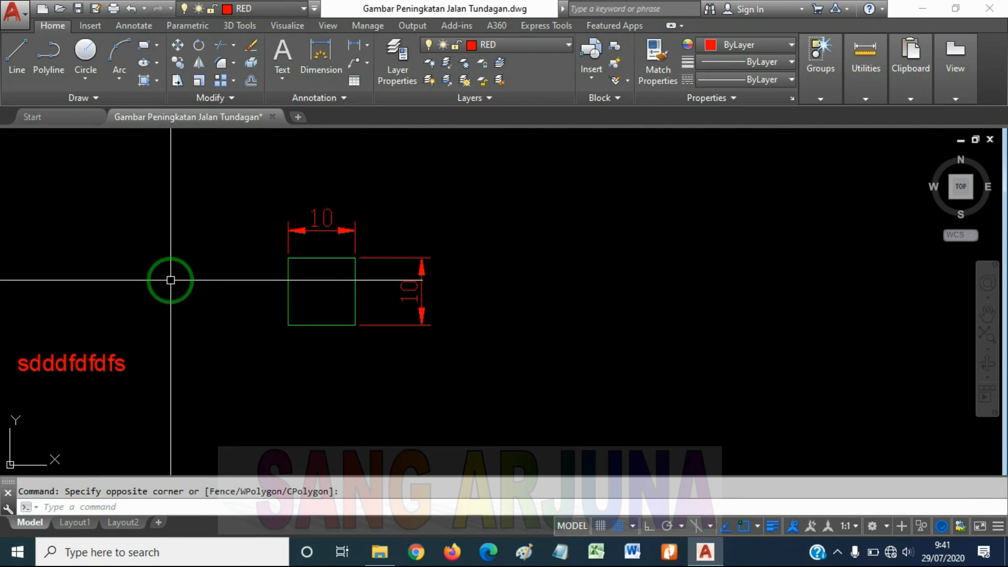
pyautogui.scroll(2, 195, 283)
pyautogui.press('Return')
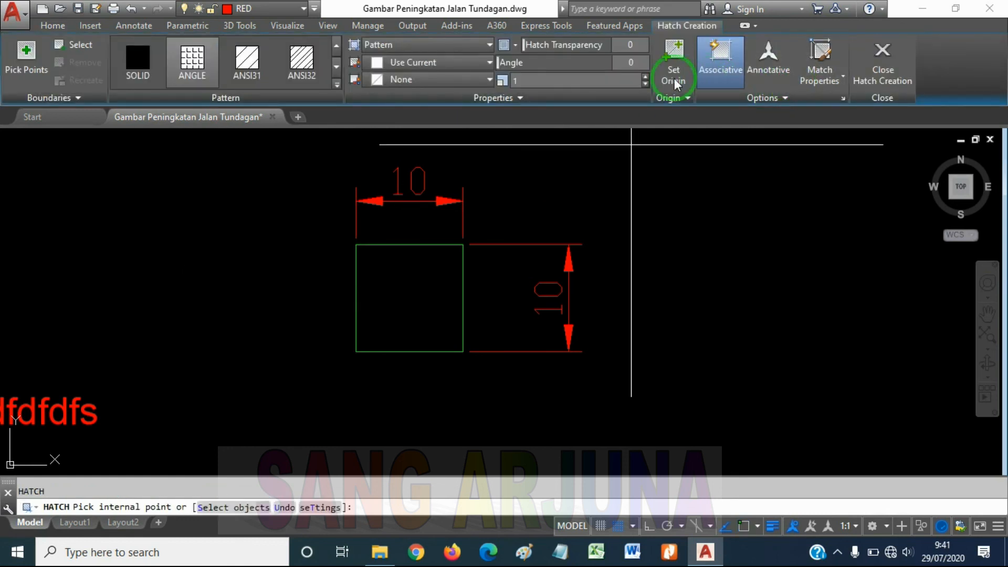
pyautogui.click(337, 84)
pyautogui.scroll(-7, 260, 157)
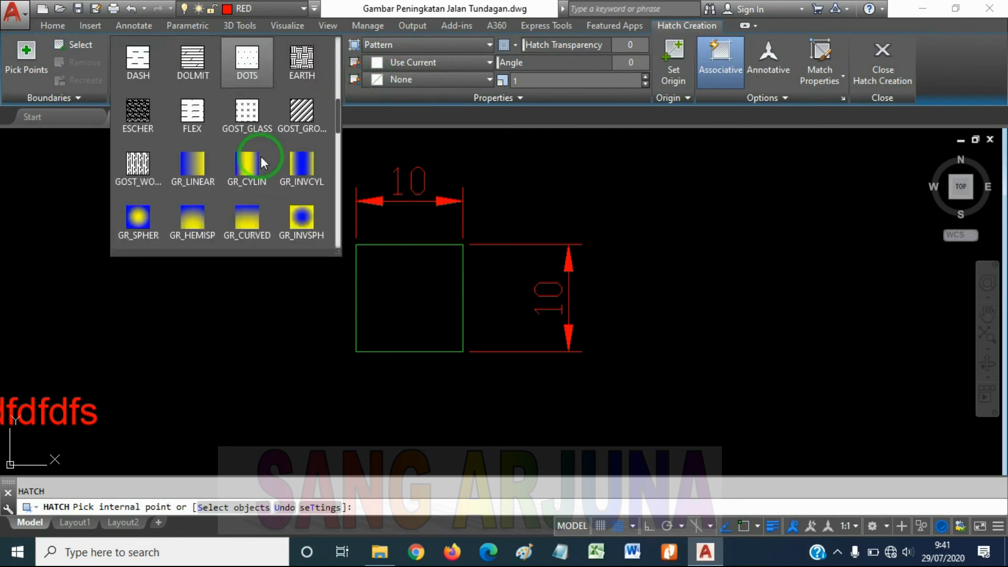
pyautogui.scroll(4, 261, 155)
pyautogui.scroll(3, 260, 156)
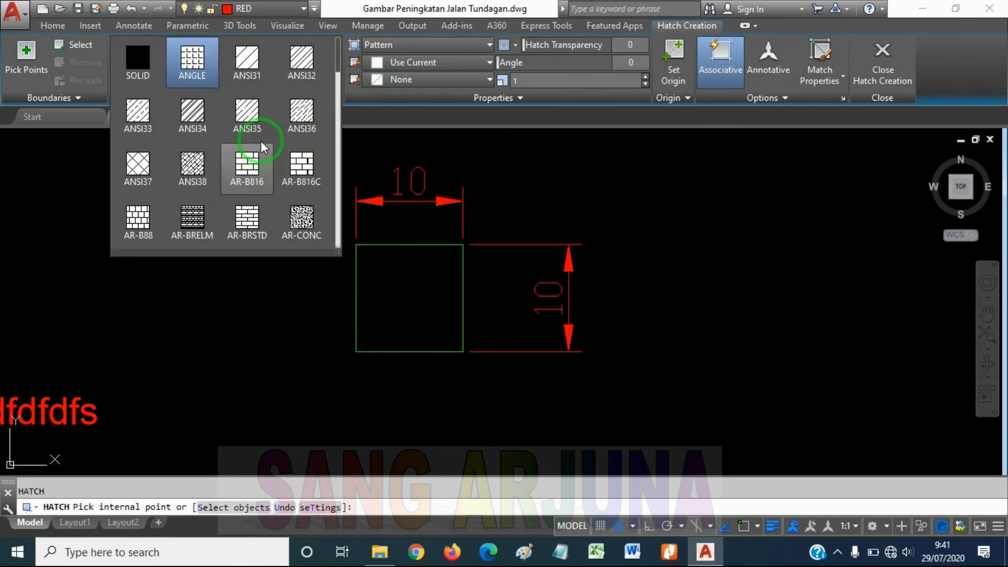
pyautogui.click(264, 69)
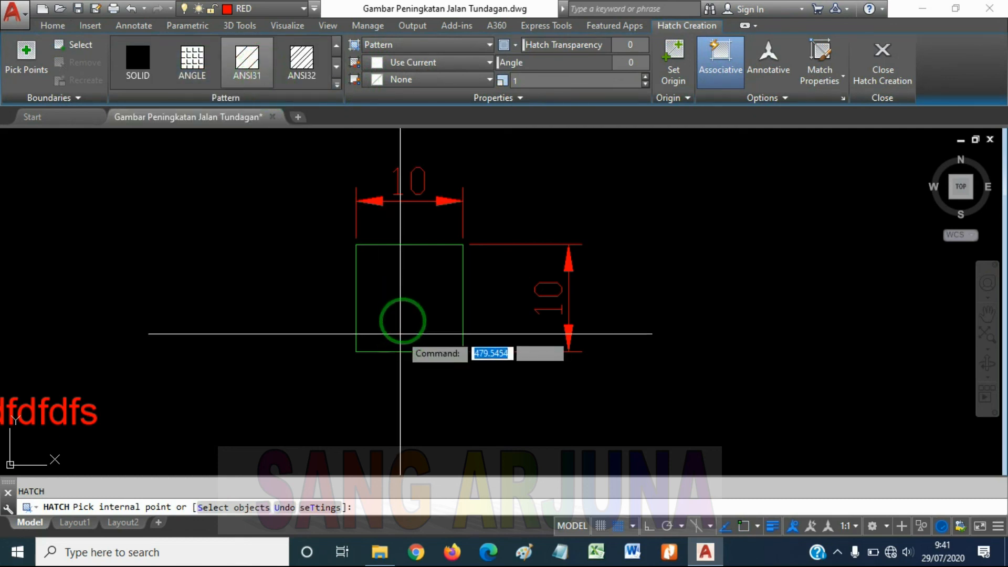
pyautogui.click(404, 303)
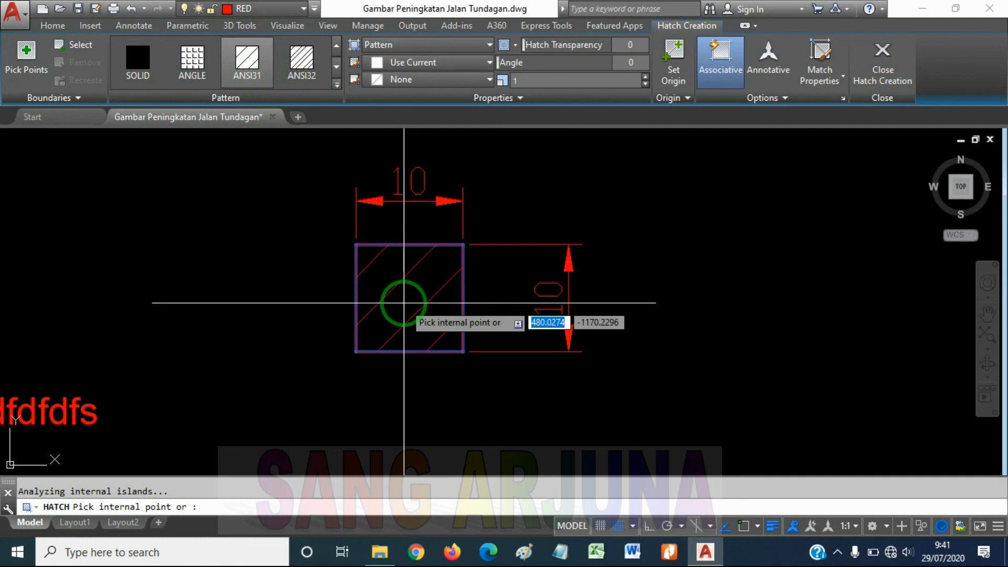
pyautogui.press('Escape')
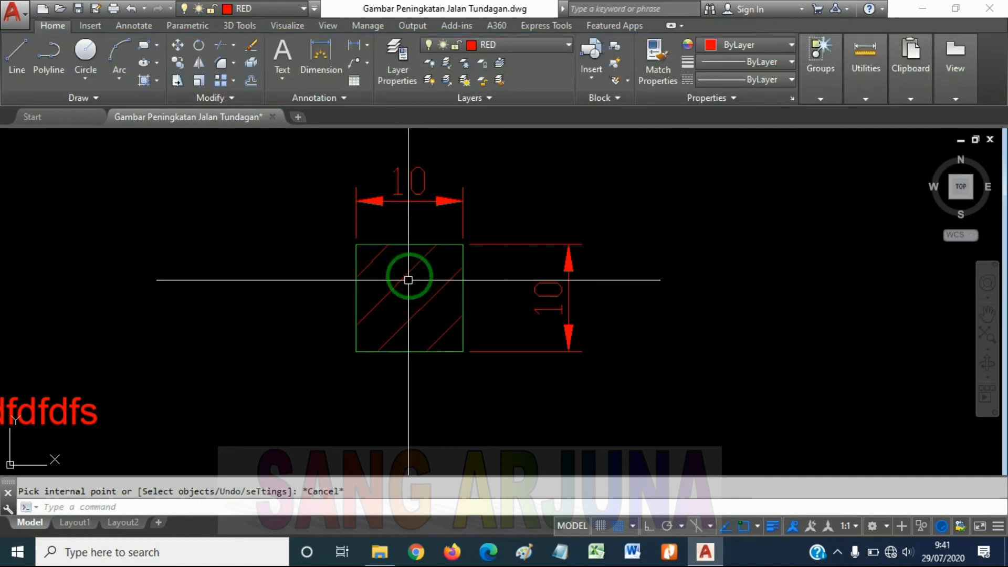
pyautogui.scroll(-3, 577, 287)
pyautogui.scroll(3, 532, 283)
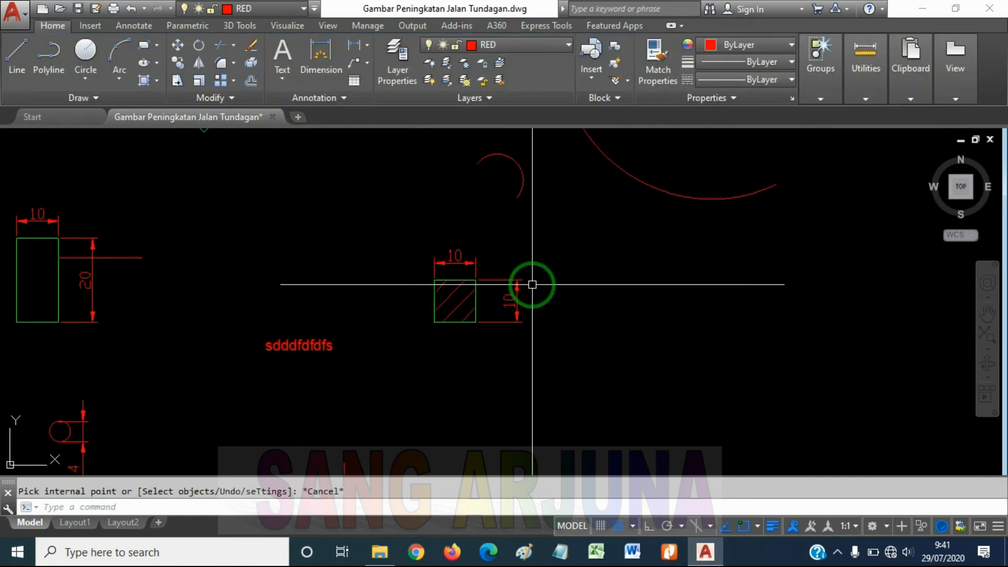
pyautogui.moveTo(564, 242); pyautogui.dragTo(565, 253, button='middle')
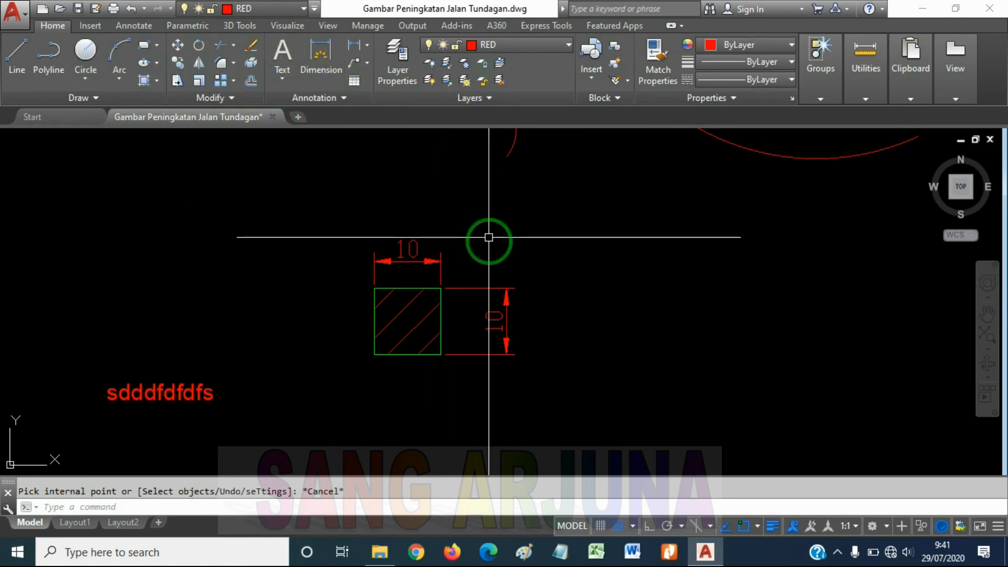
pyautogui.press('Return')
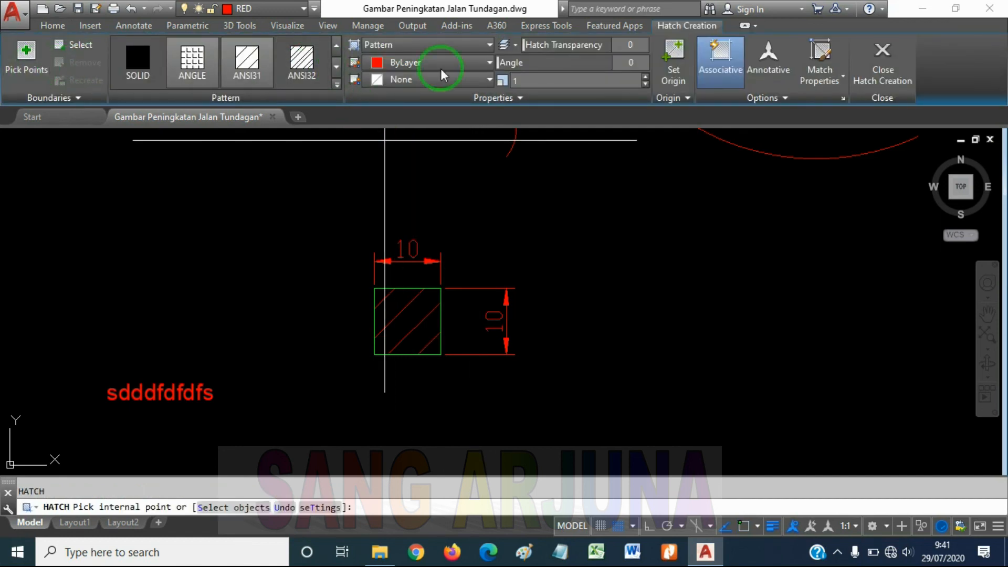
pyautogui.press('Escape')
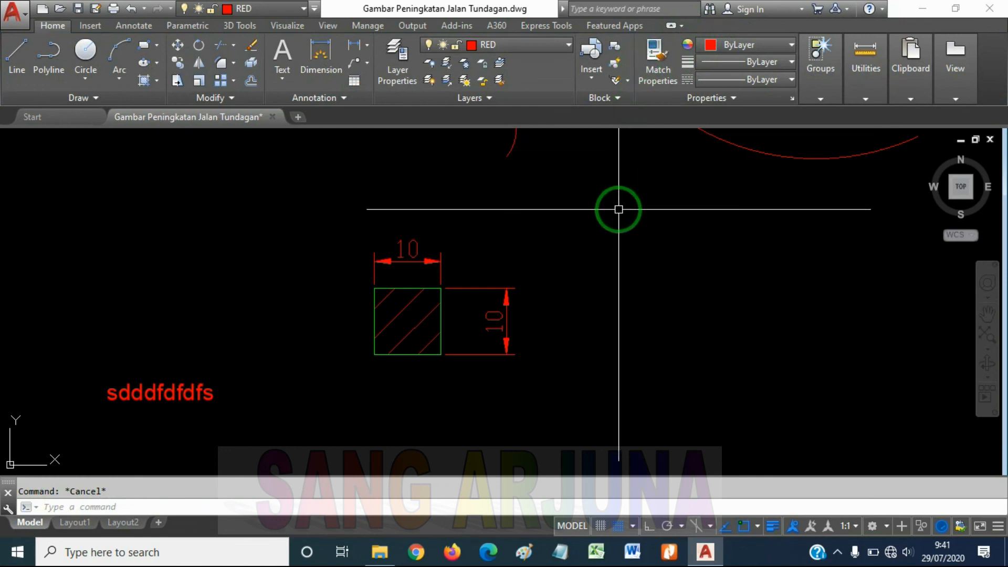
pyautogui.write('h')
pyautogui.press('Return')
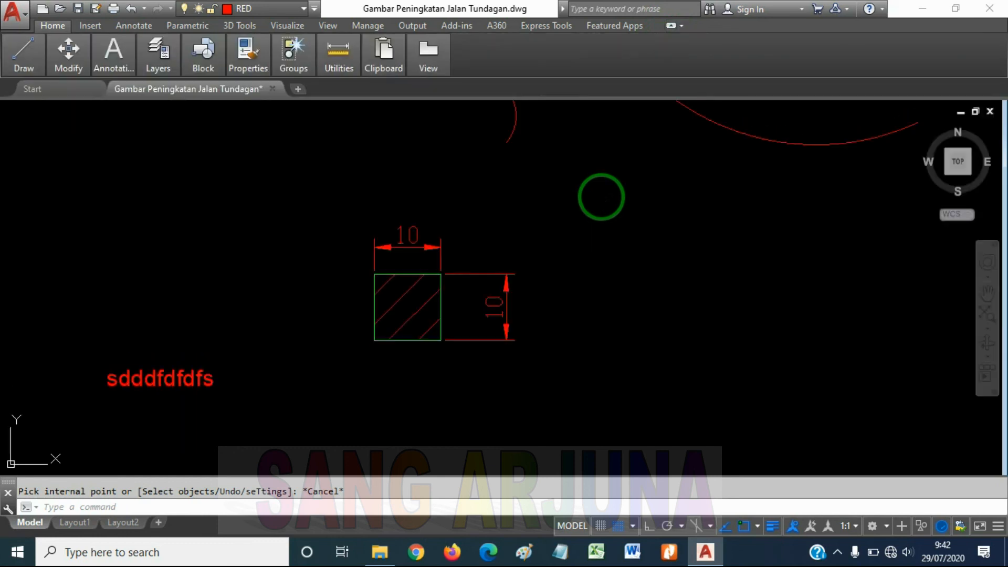
# Minimize the ribbon to its panel titles
pyautogui.click(671, 26)
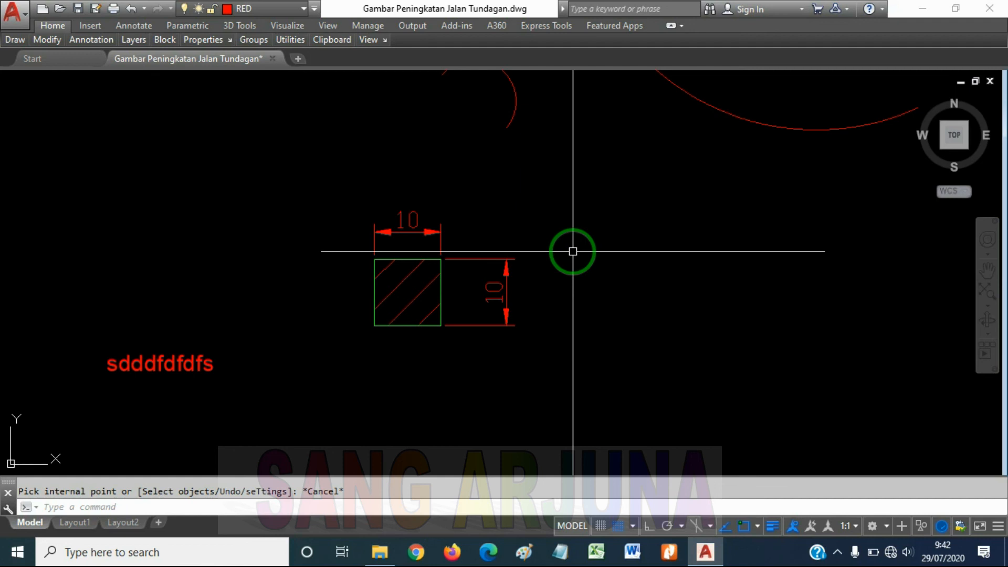
pyautogui.moveTo(581, 242)
pyautogui.mouseDown(button='middle')
pyautogui.moveTo(652, 239)
pyautogui.moveTo(634, 258)
pyautogui.mouseUp(button='middle')
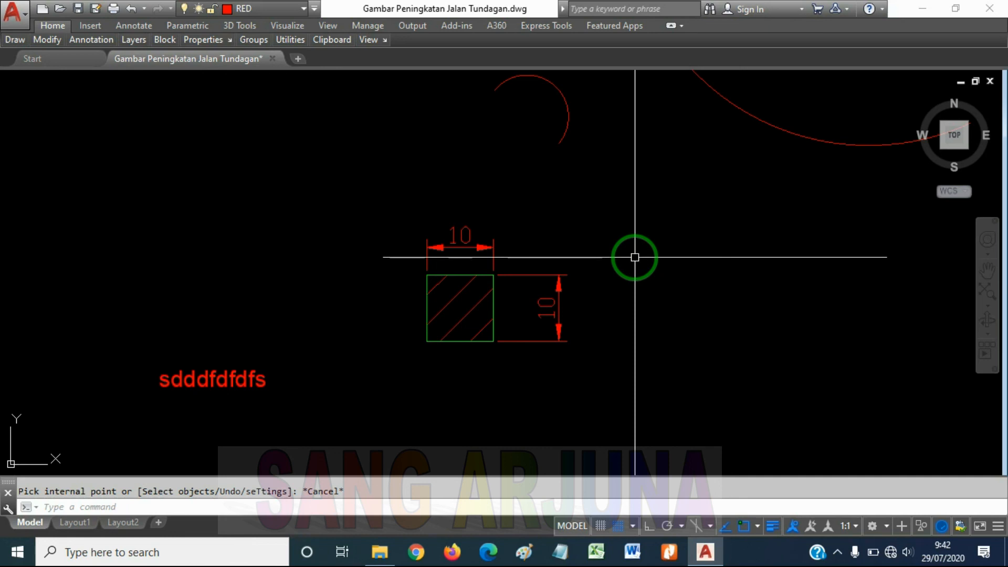
# Undo the recent view changes and Hatch commands, including the ANSI31 hatch inside the 10 by 10 square
pyautogui.write('U')
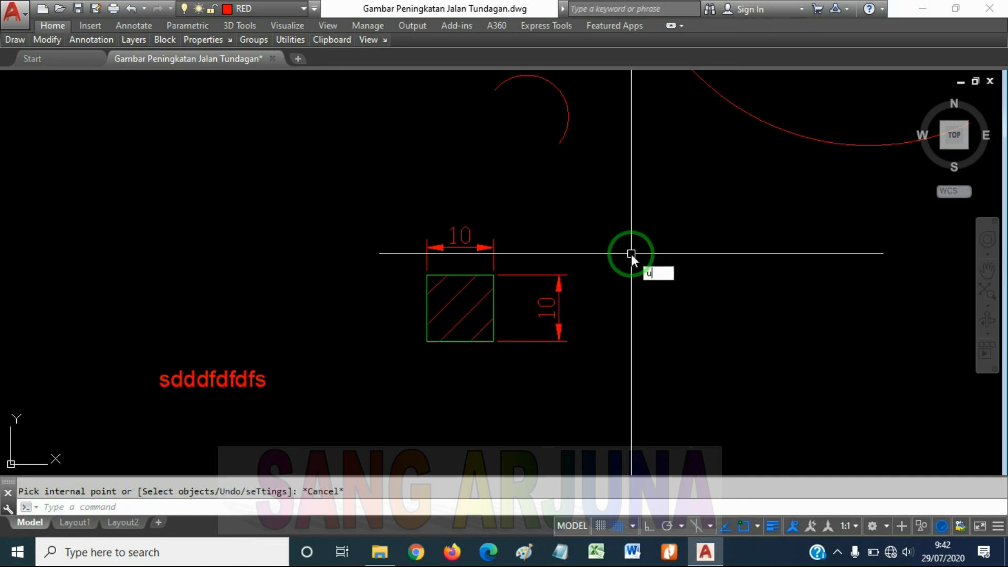
pyautogui.press('Return')
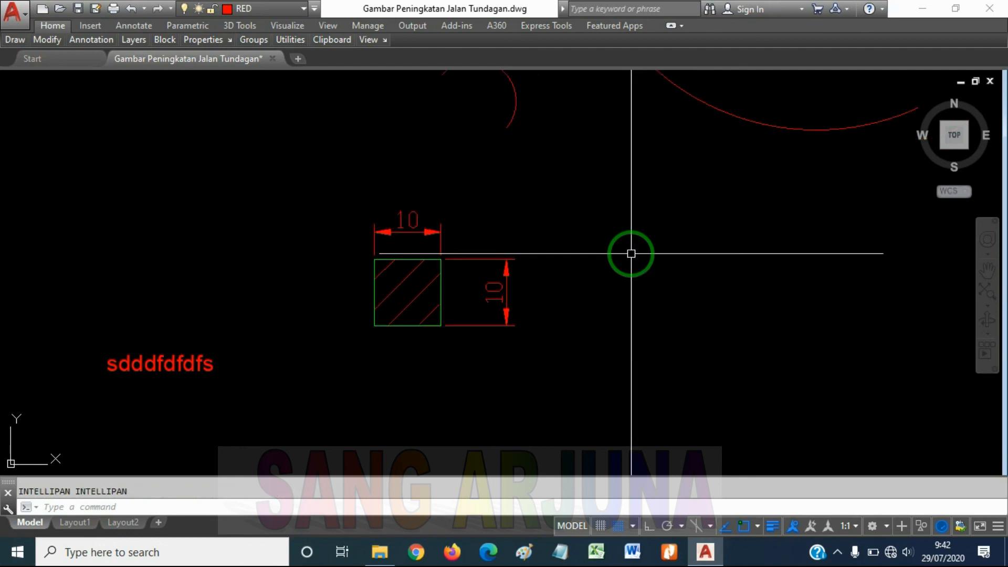
pyautogui.write('H')
pyautogui.press('Return')
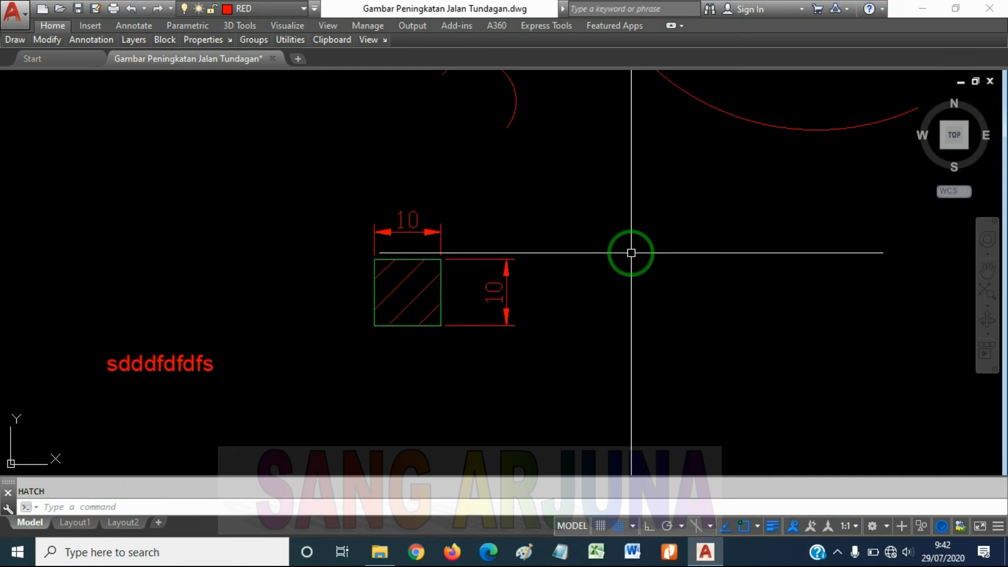
pyautogui.scroll(3, 631, 253)
pyautogui.write('u')
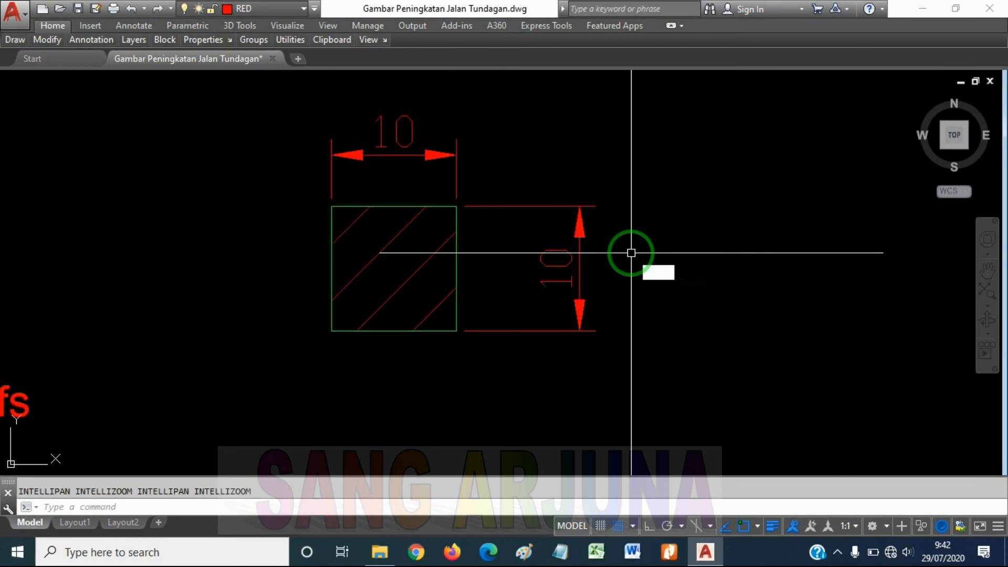
pyautogui.press('Return')
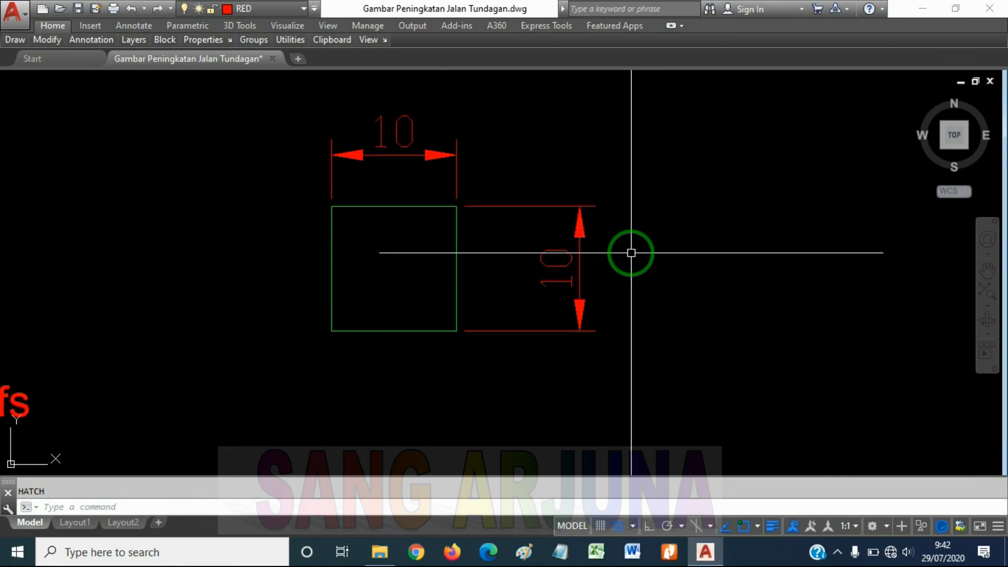
pyautogui.scroll(-6, 631, 253)
pyautogui.write('u')
pyautogui.press('Return')
pyautogui.write('u')
pyautogui.press('Return')
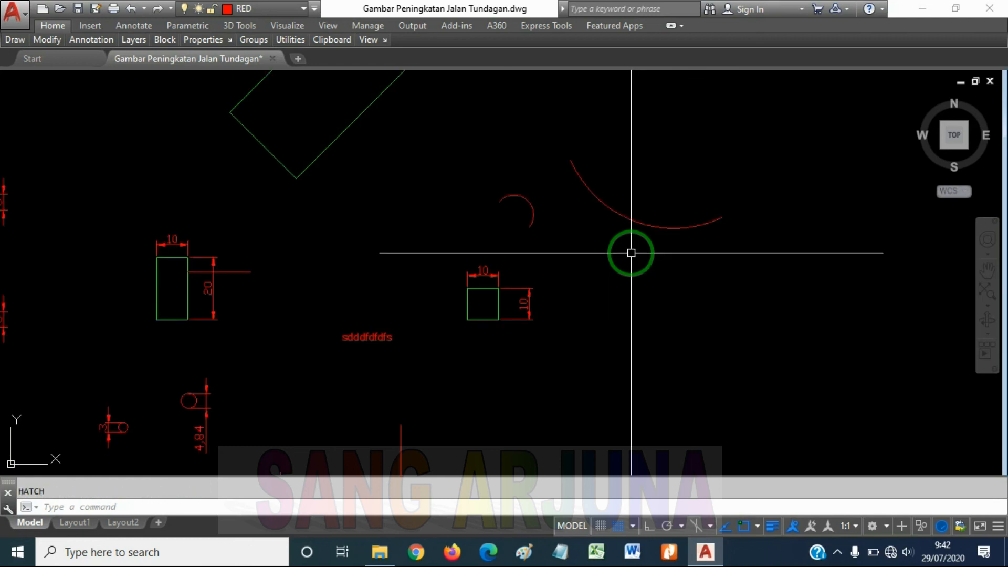
# Undo the two three-point arcs drawn above the 10 by 10 square
pyautogui.hotkey('ctrl', 'z')
pyautogui.hotkey('ctrl', 'z')
pyautogui.hotkey('ctrl', 'z')
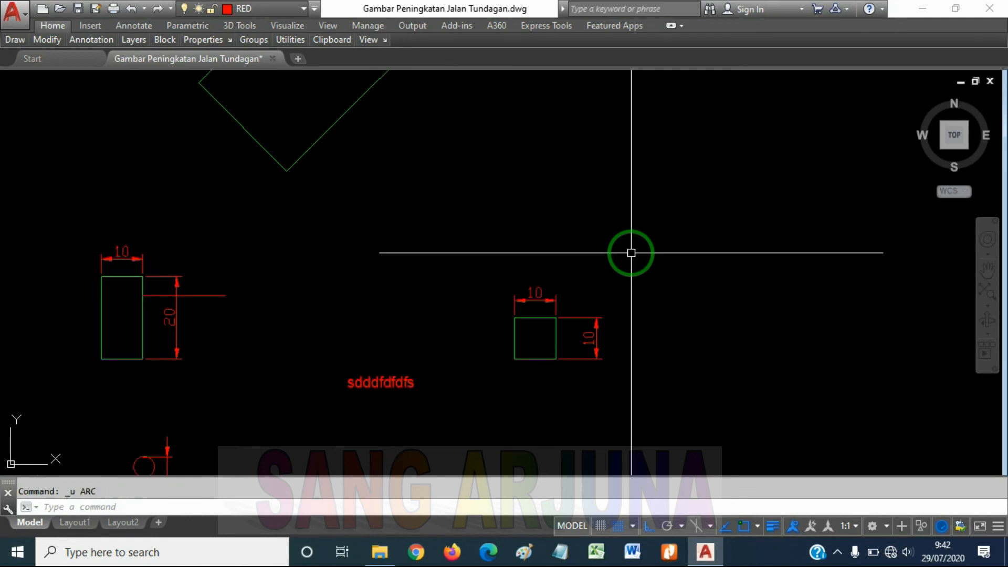
pyautogui.scroll(-6, 619, 293)
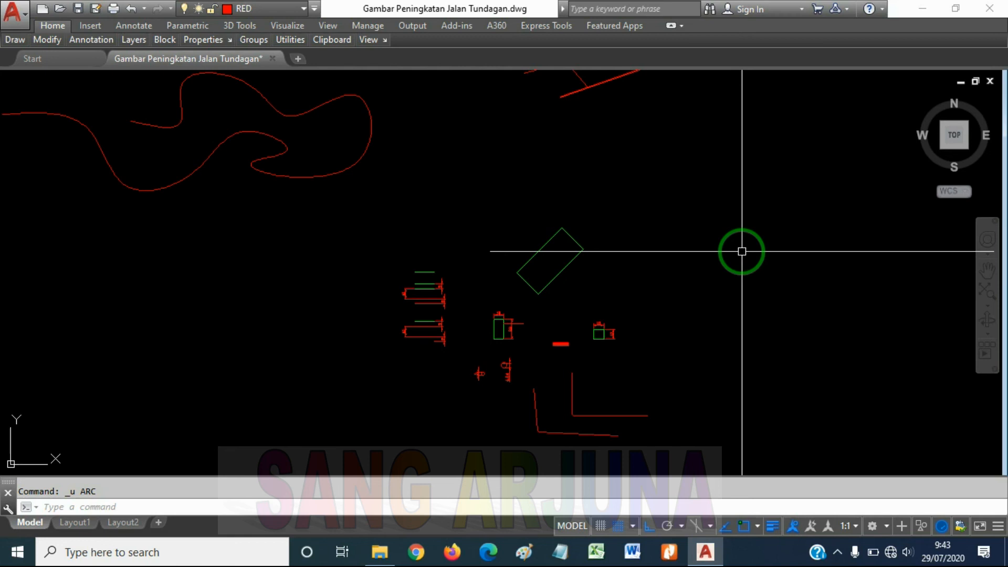
pyautogui.moveTo(656, 326); pyautogui.dragTo(627, 295, button='middle')
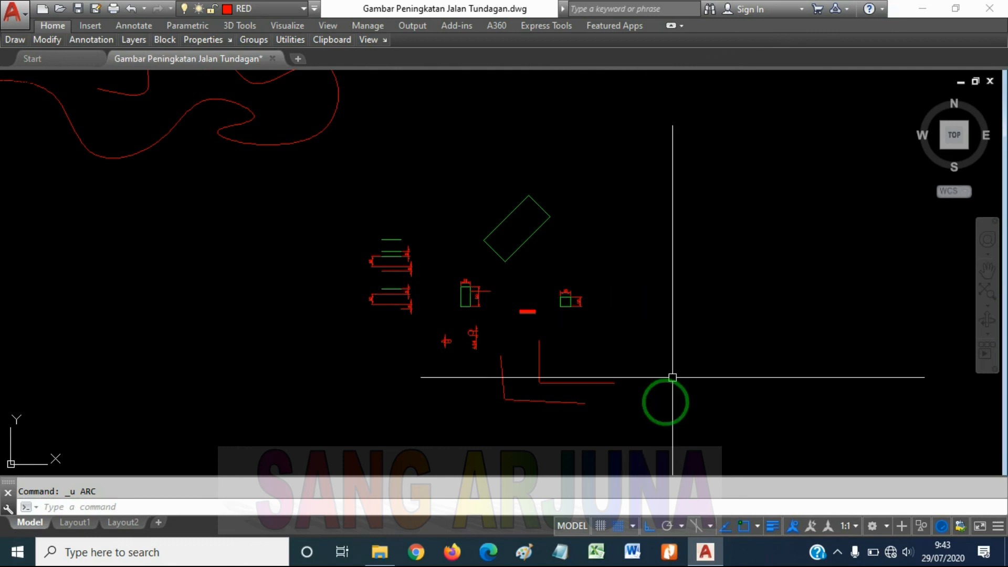